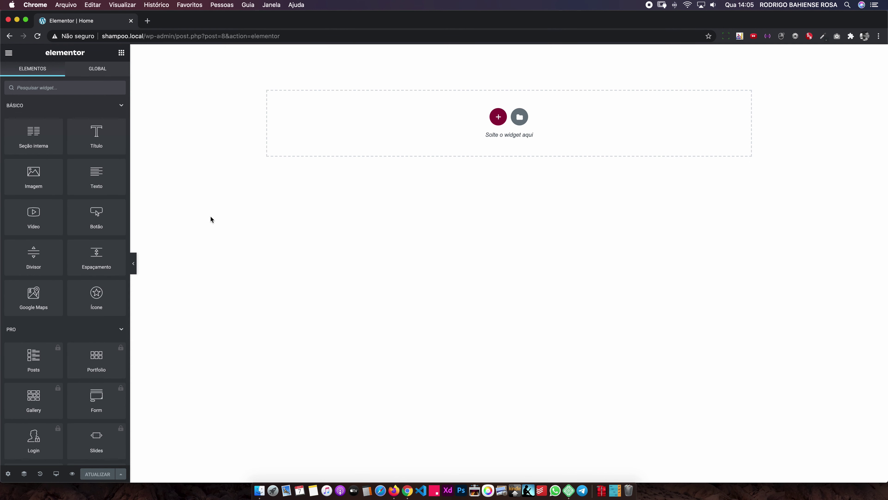
Step: Check the live page, then add a new single-column section to the Home page
key(ctrl+Right)
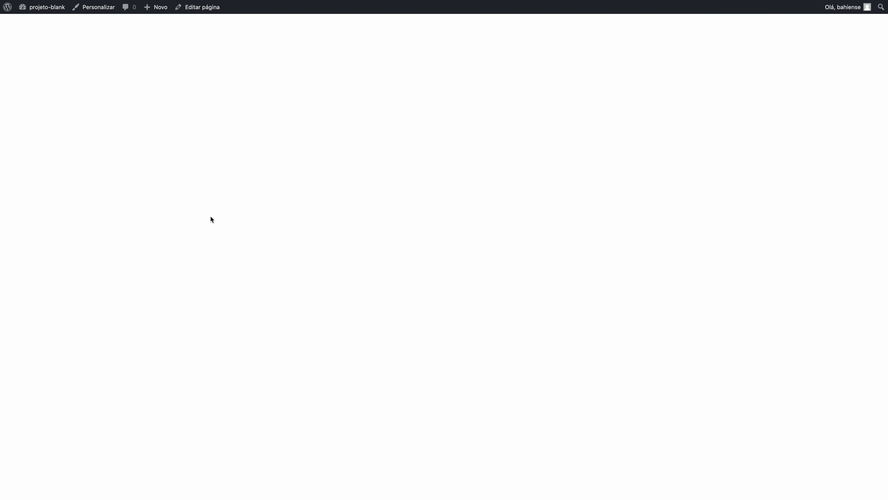
key(ctrl+Left)
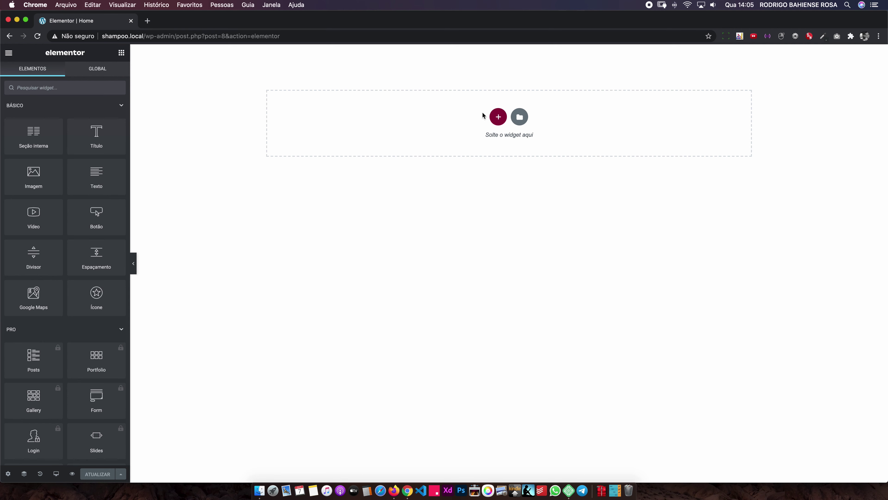
click(498, 119)
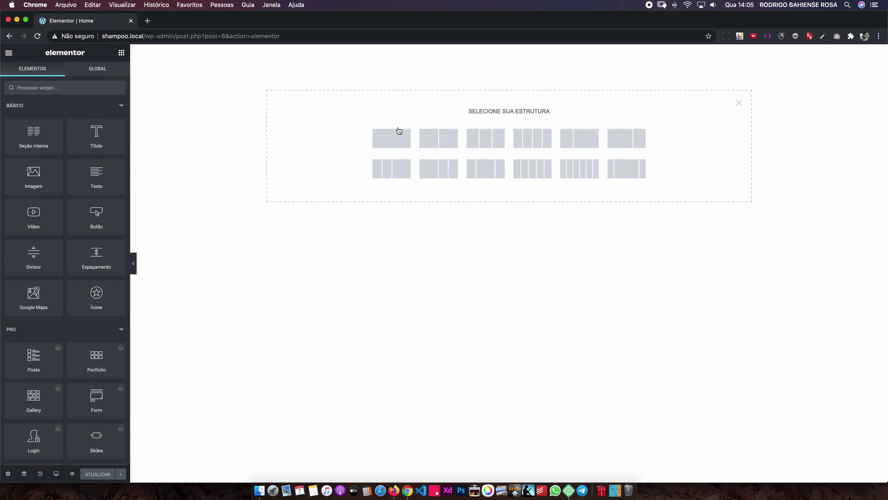
click(387, 140)
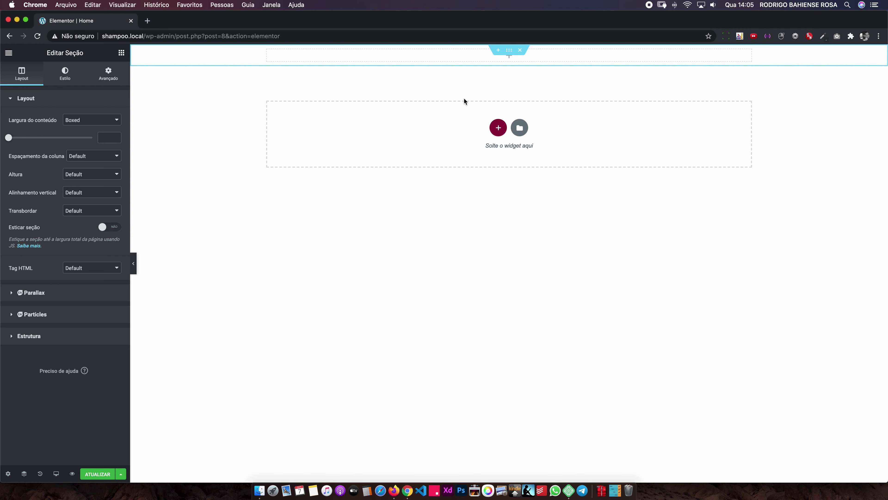
Step: Give the section a minimum height (Altura mínima) of 550 px and save the page
right_click(506, 48)
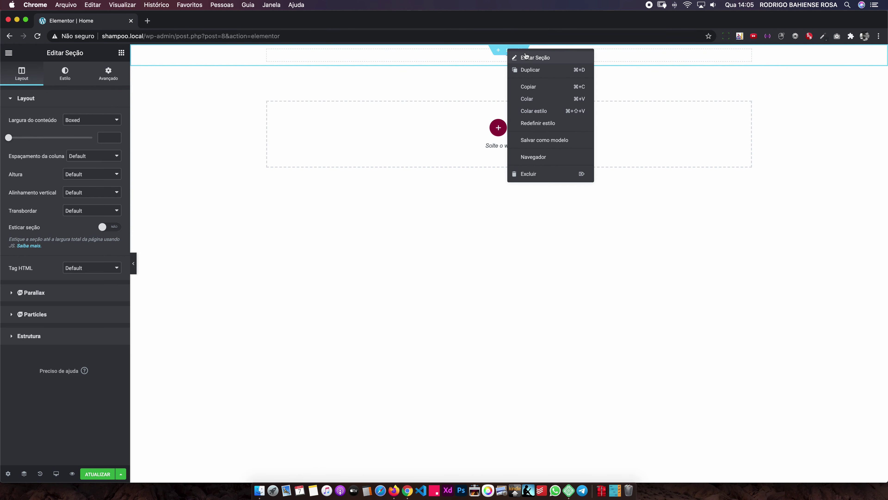
click(523, 63)
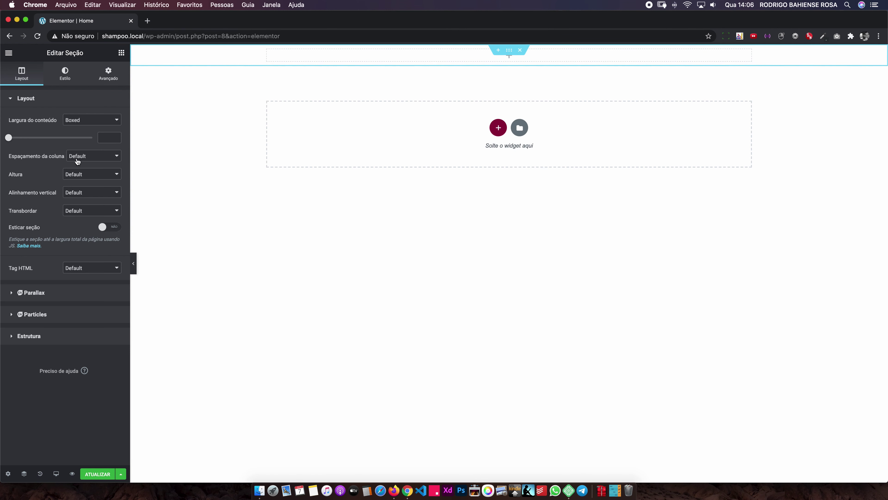
click(77, 176)
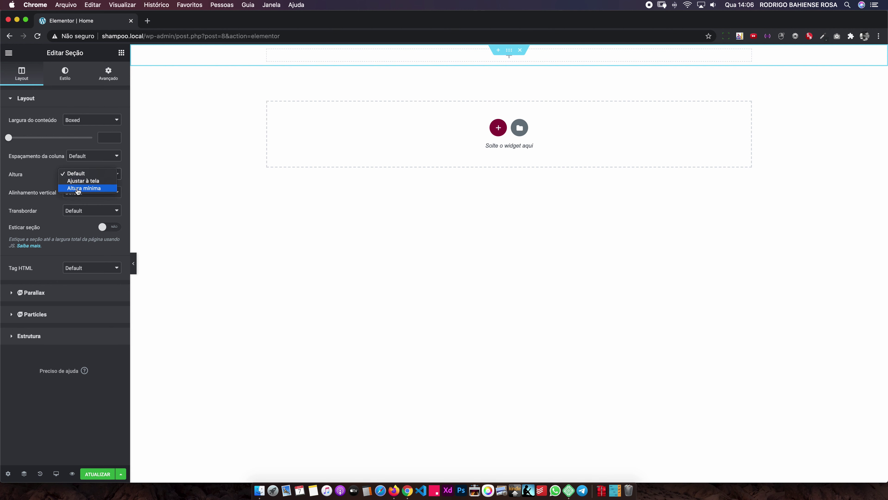
click(78, 190)
double_click(104, 206)
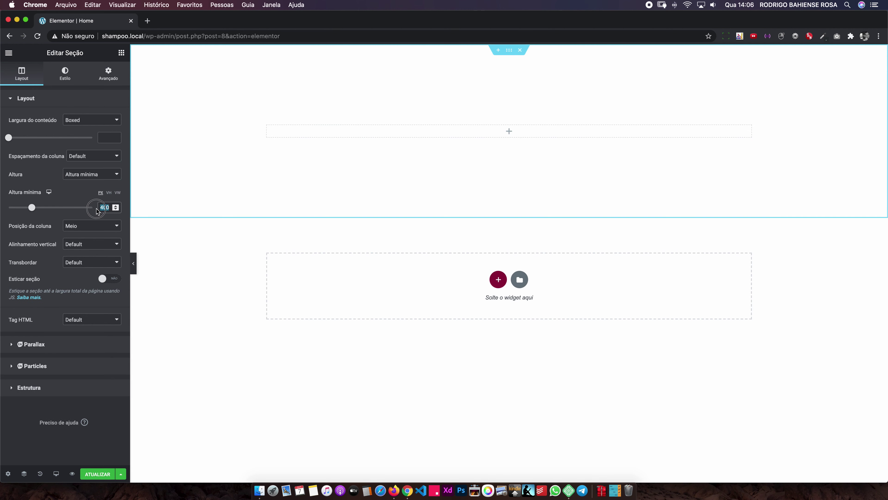
text(550)
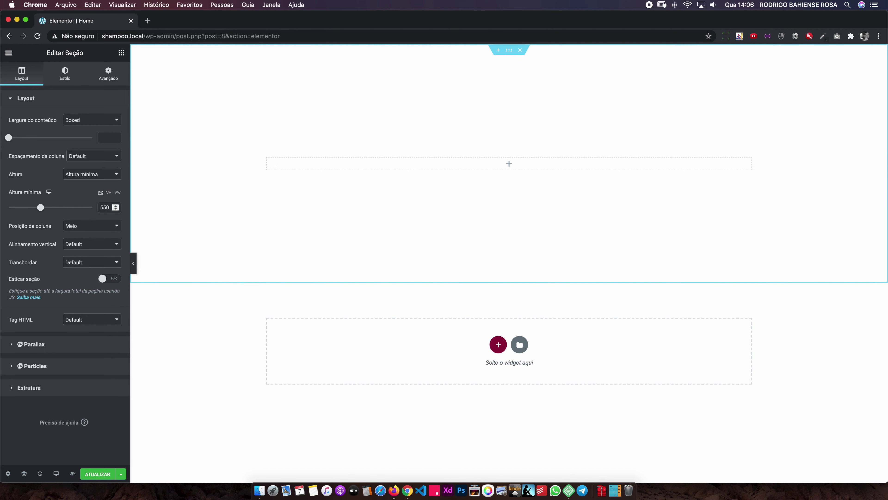
click(91, 476)
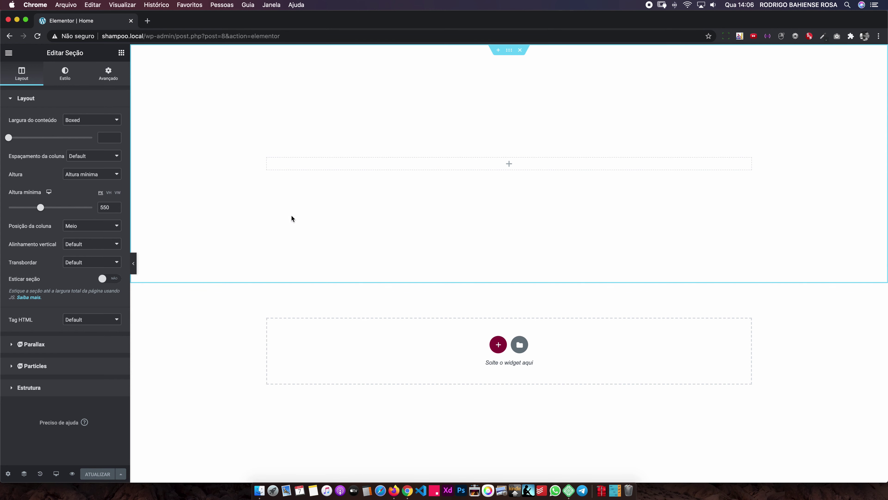
Step: Set the section's classic background to the blurry green image 12451-scaled.jpg and save the page
click(64, 77)
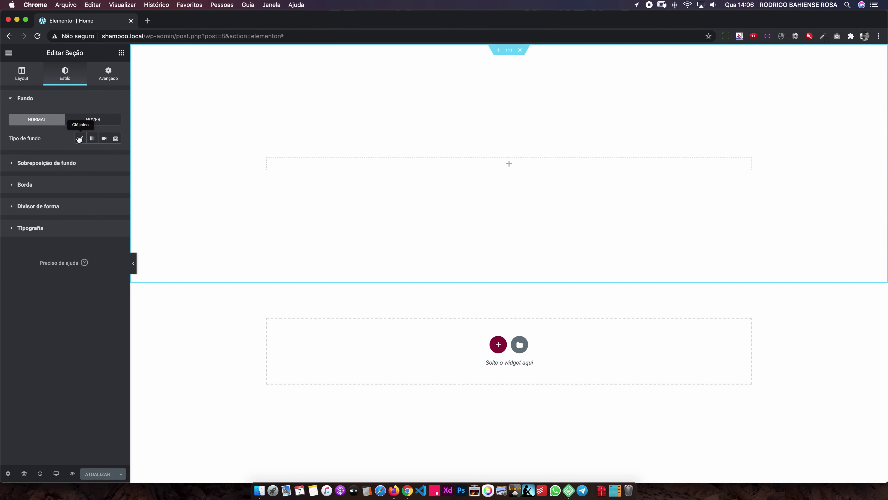
click(80, 139)
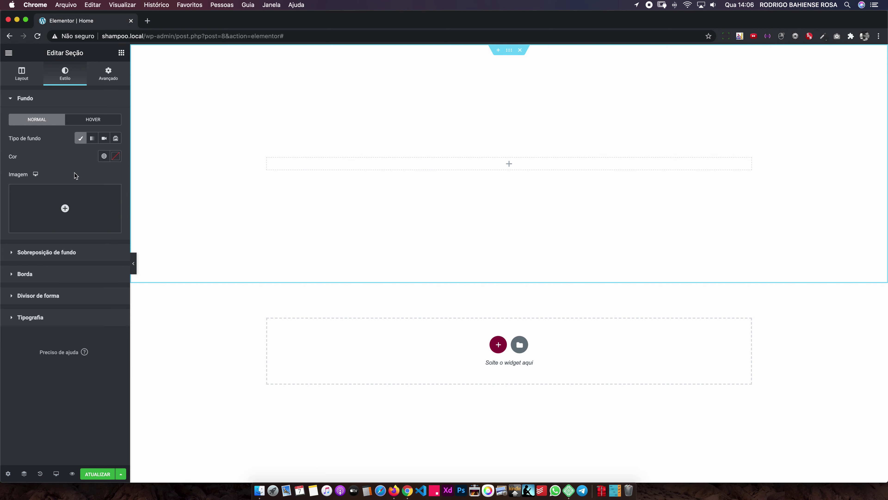
click(83, 195)
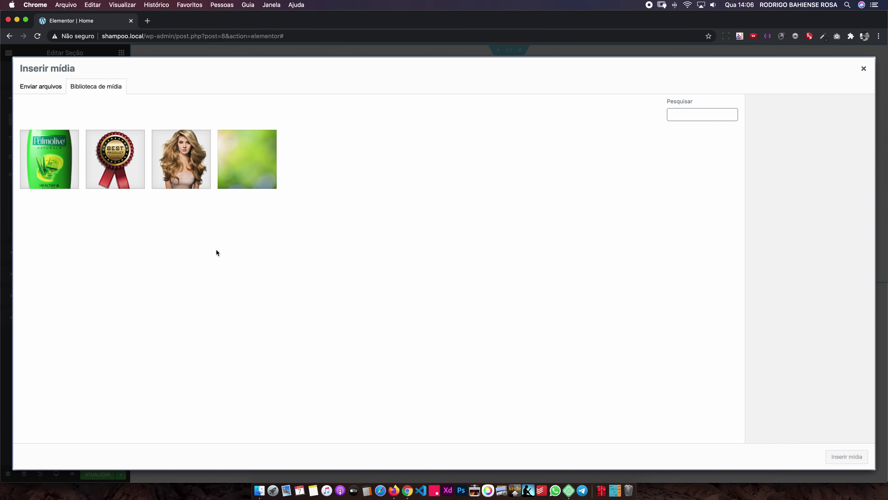
click(242, 161)
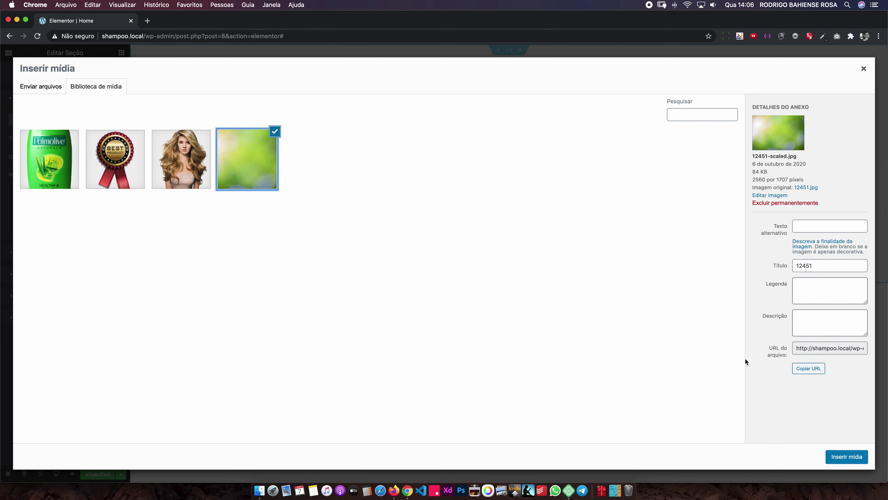
click(842, 457)
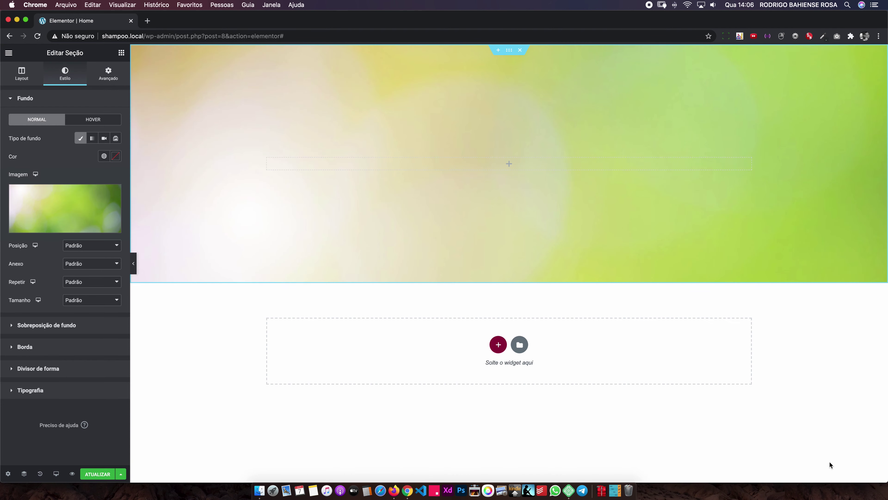
click(98, 474)
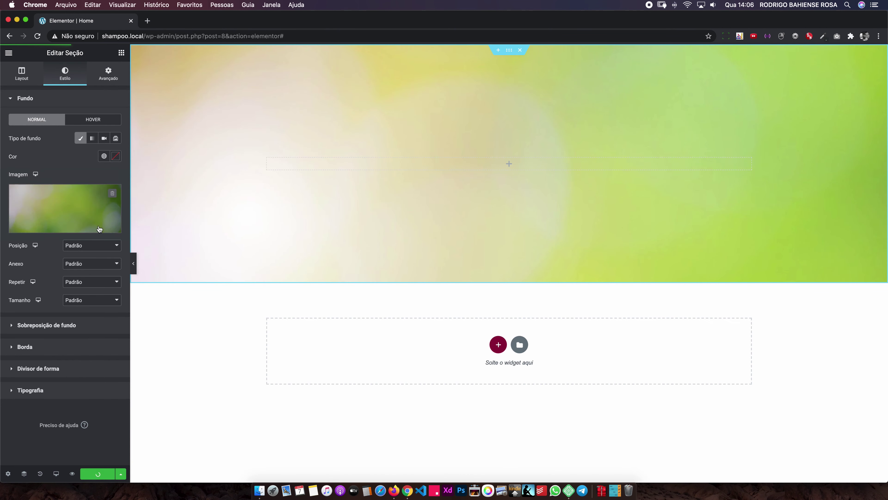
Step: Set the background to Centralizado, Rolagem, Não repetir and Preenchimento completo, then save
click(79, 246)
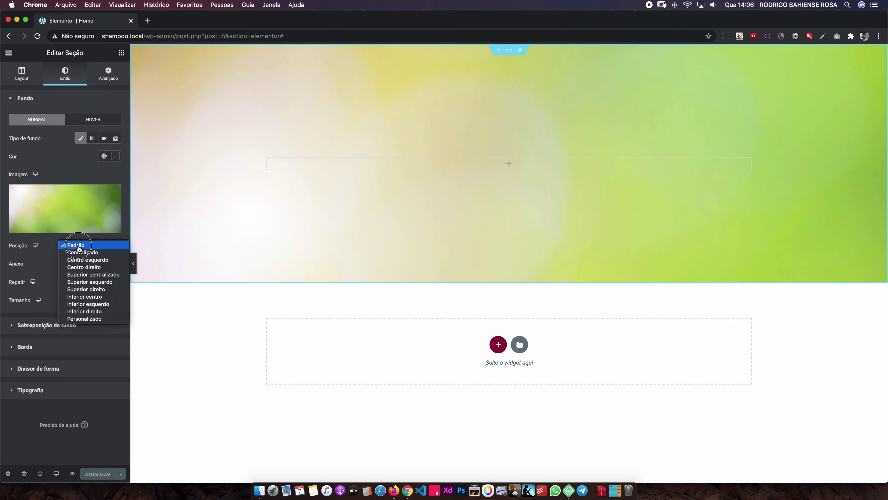
click(78, 253)
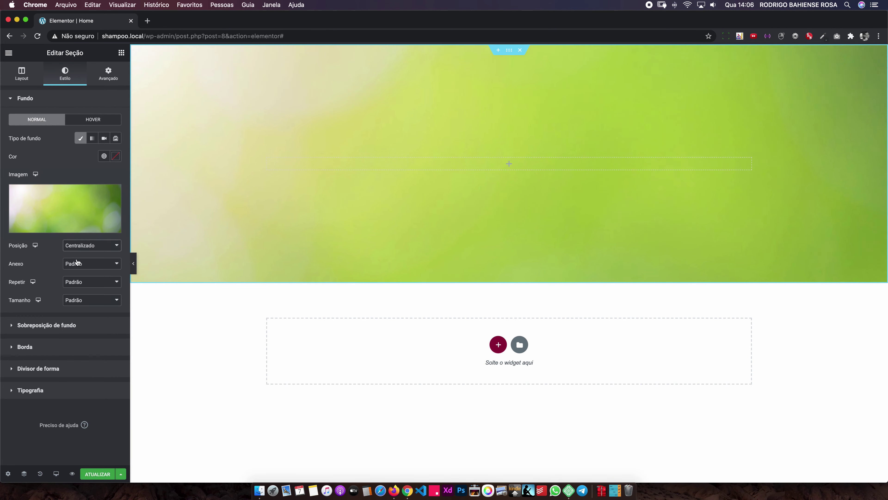
click(76, 266)
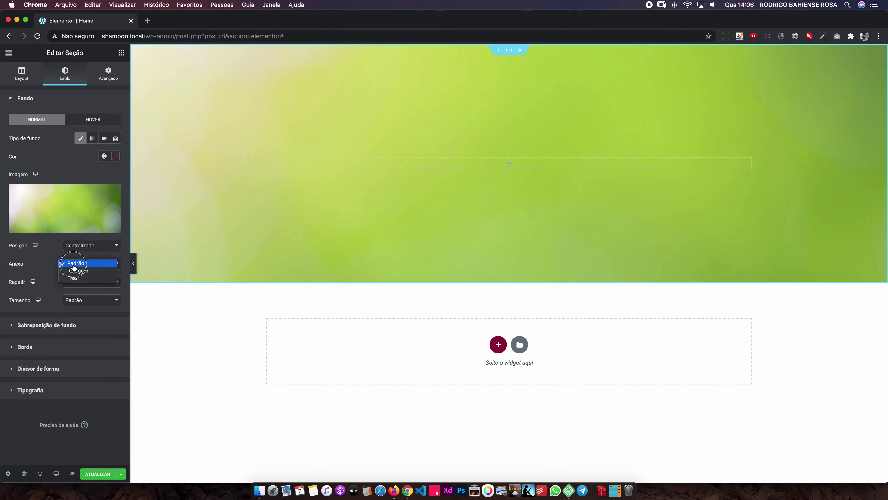
click(73, 271)
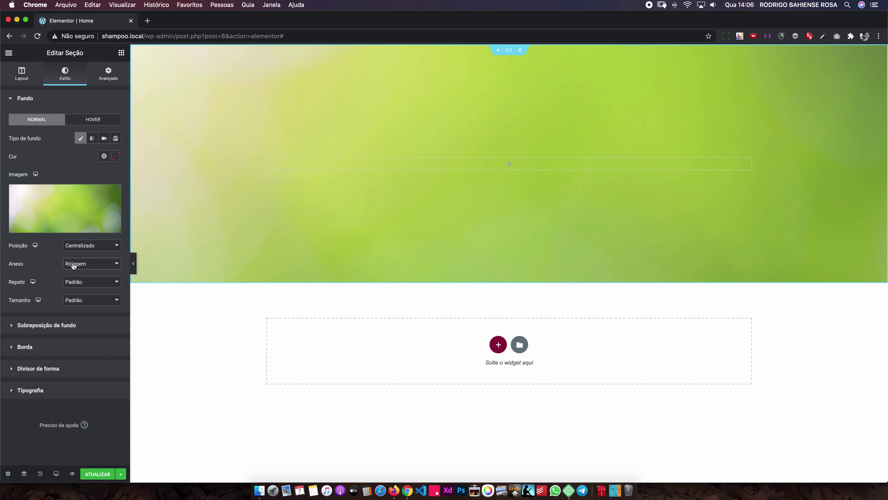
click(72, 284)
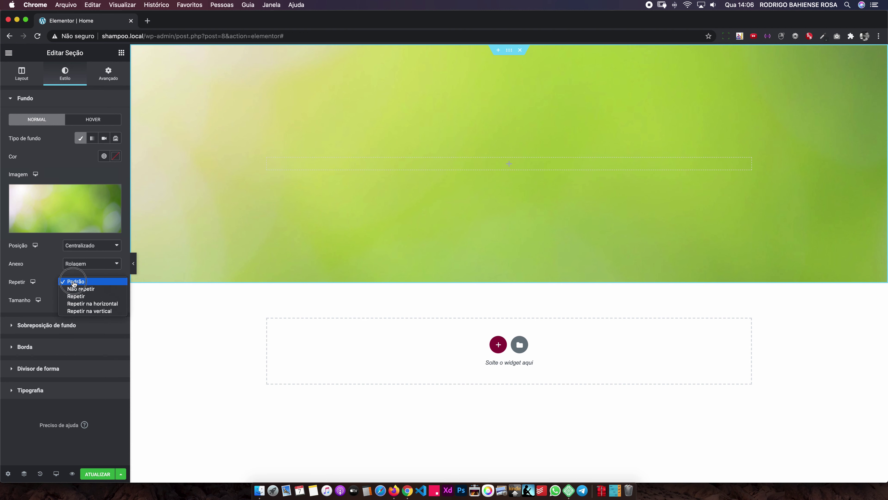
click(74, 300)
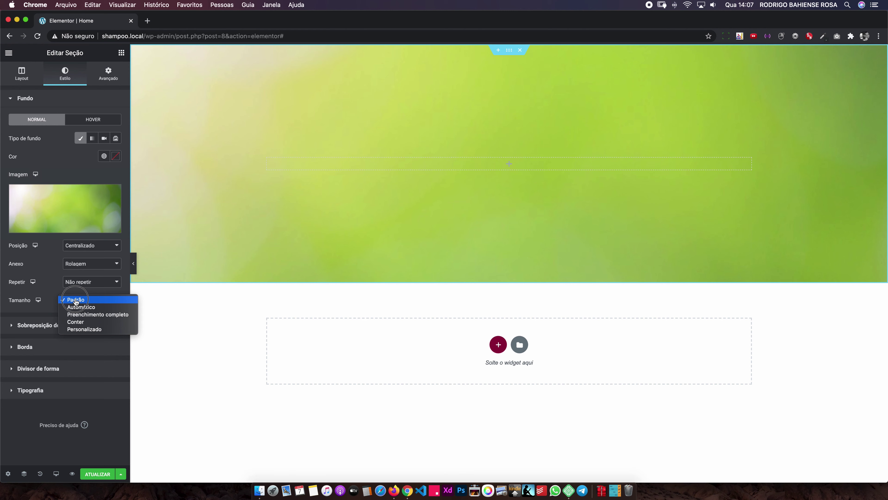
click(84, 312)
click(95, 474)
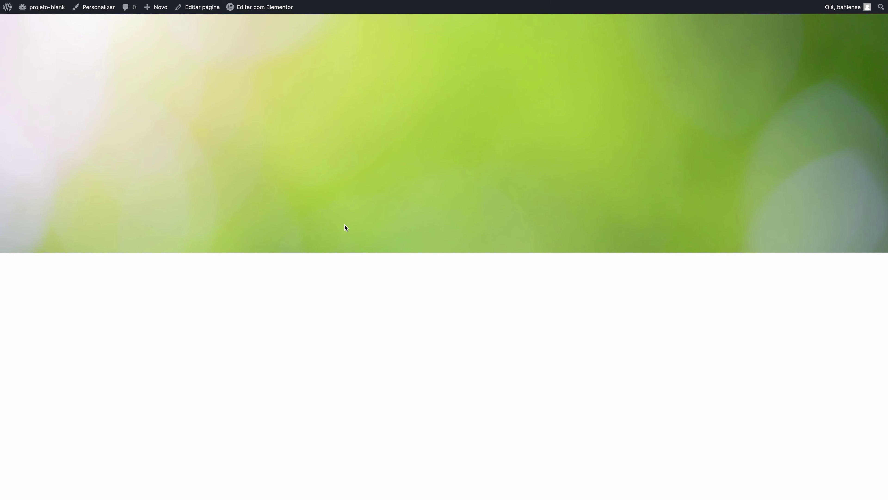
Step: Switch between the live page and the Elementor editor, ending back in the editor
key(ctrl+Left)
key(ctrl+Right)
key(ctrl+Left)
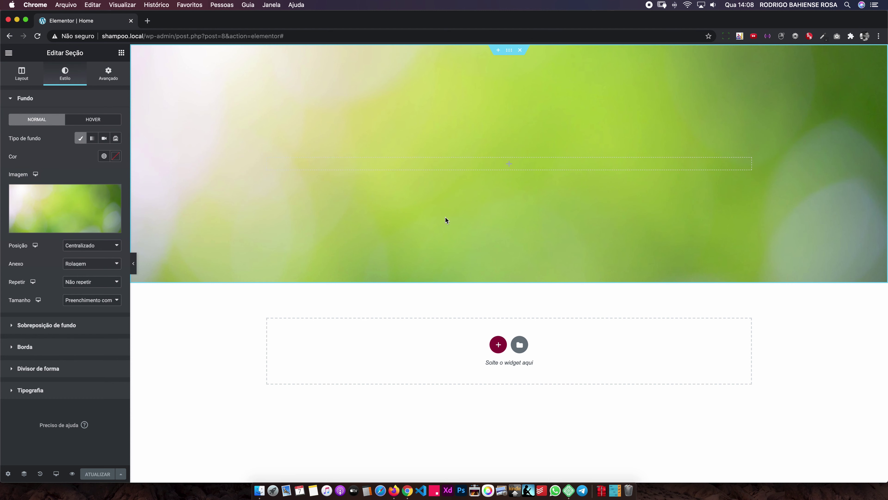
Step: Add a second column beside the first in the green section and show the widget list
mouse_move(509, 164)
right_click(267, 160)
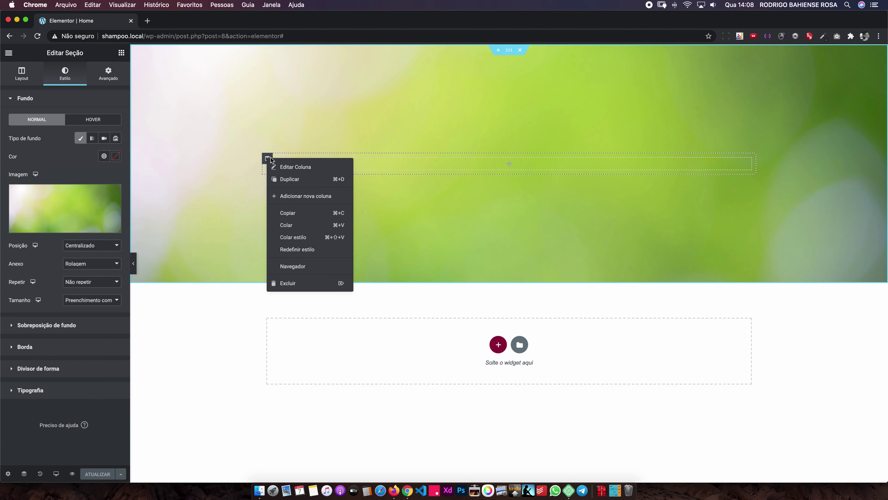
click(291, 197)
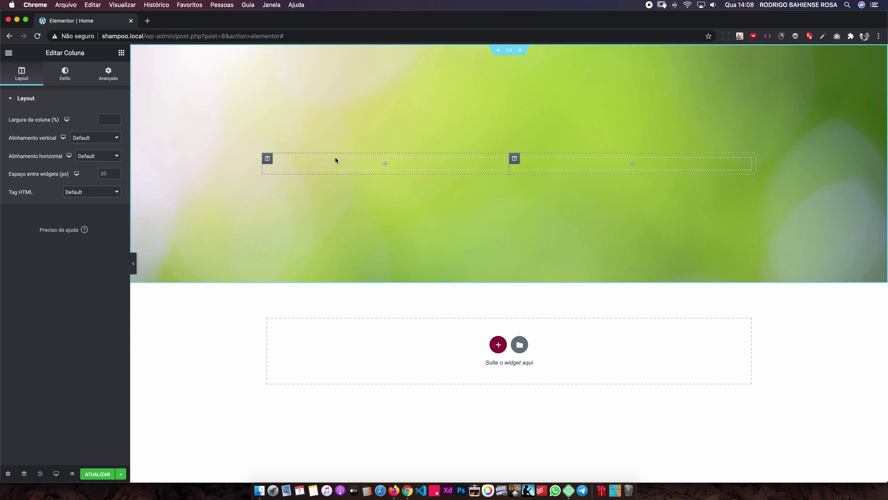
click(385, 165)
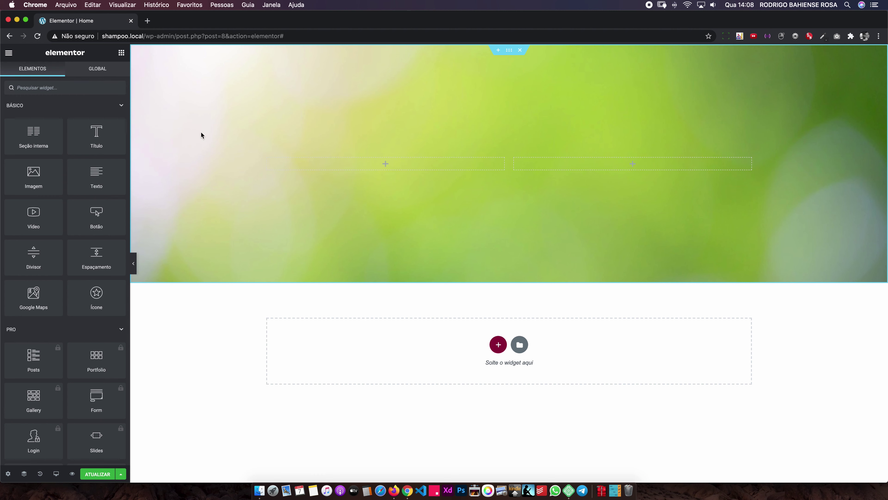
Step: Place the blonde woman photo in the left column at Tela cheia size, centred, and save
drag(34, 174, 395, 167)
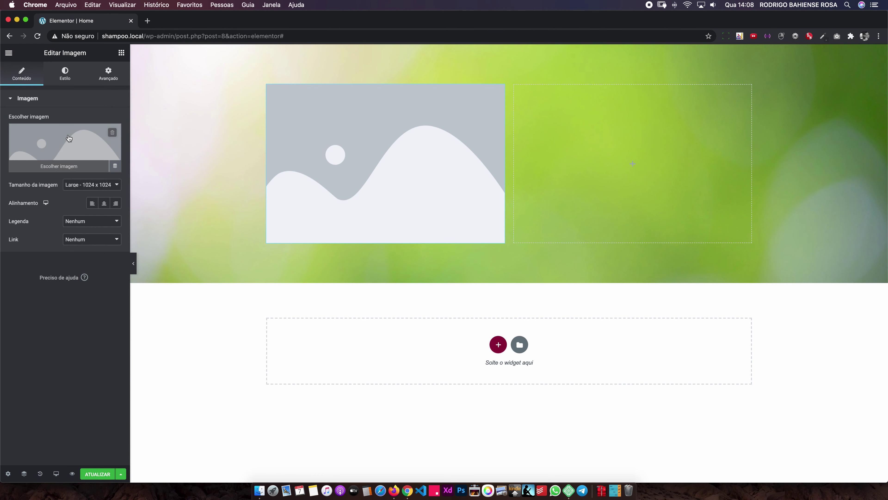
click(65, 138)
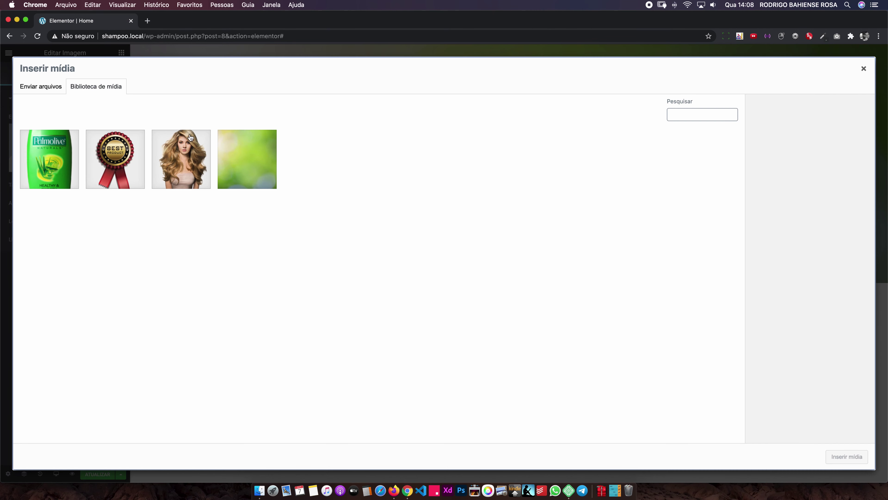
click(179, 144)
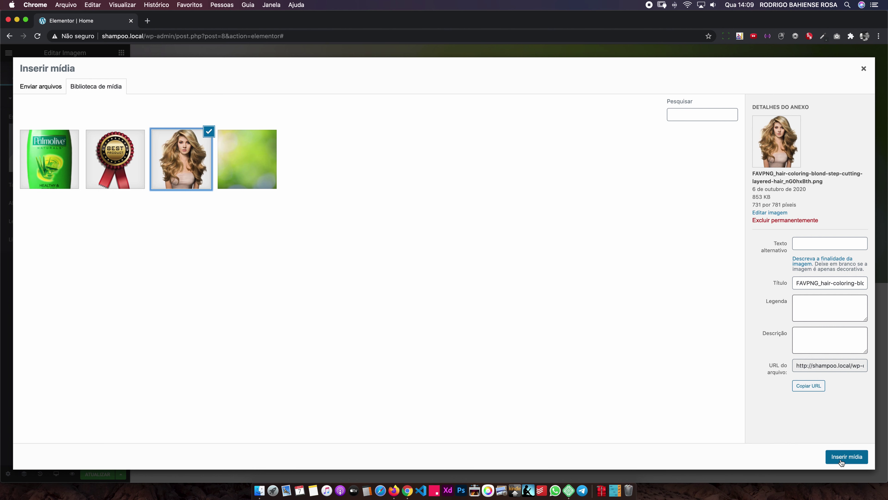
click(843, 457)
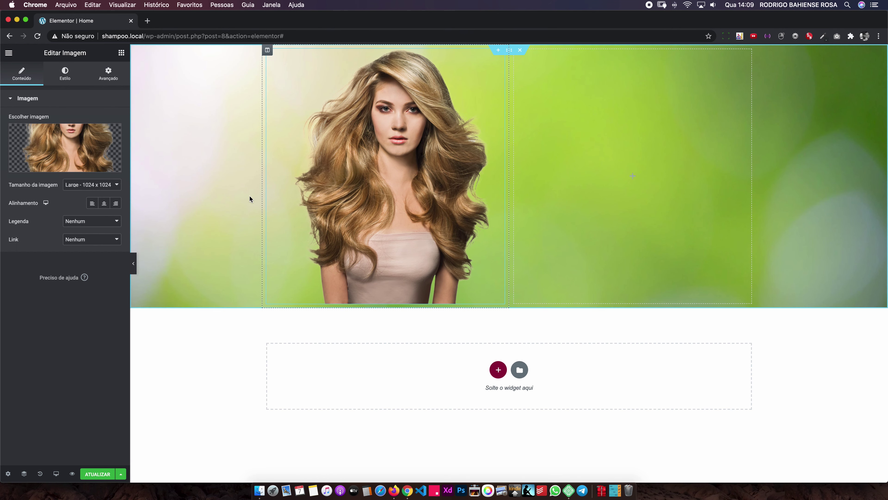
click(105, 203)
click(81, 185)
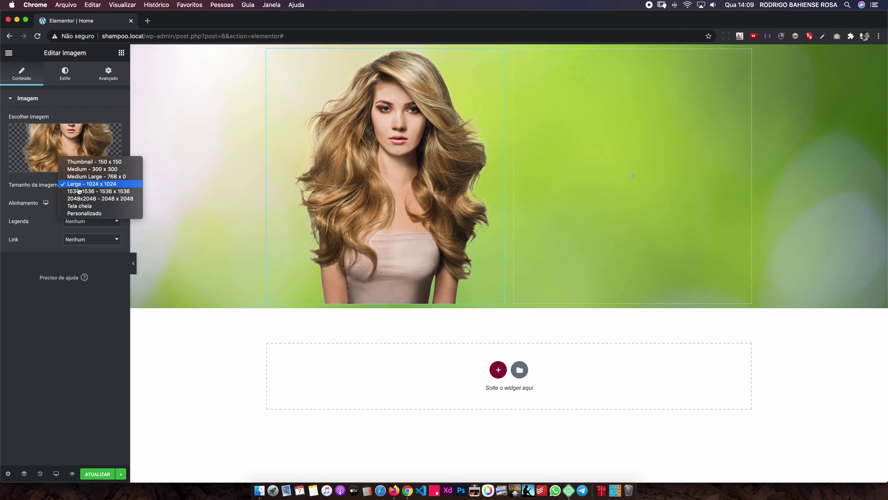
click(81, 208)
click(96, 473)
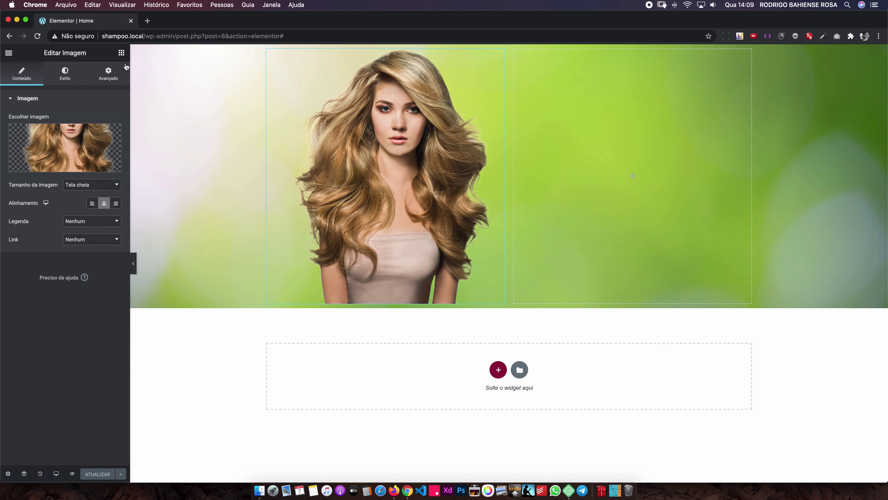
Step: Add the BEST PRODUCT badge image below the woman photo at Tela cheia size
click(120, 56)
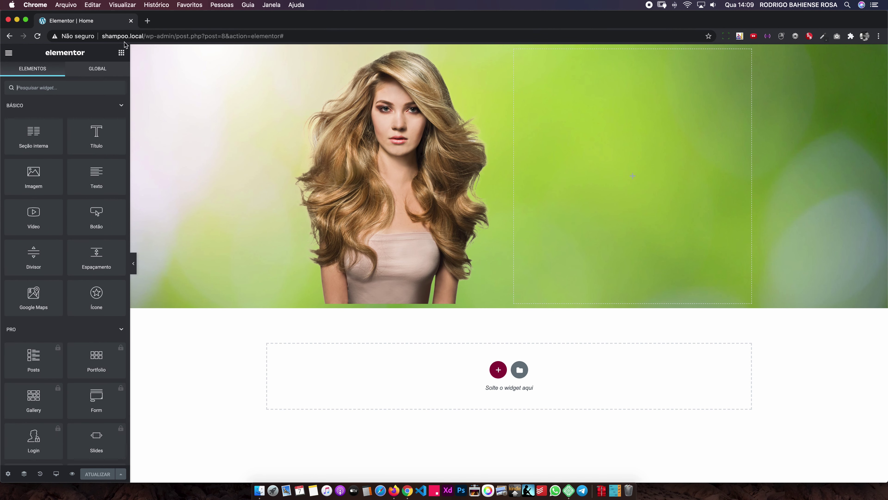
drag(24, 180, 391, 303)
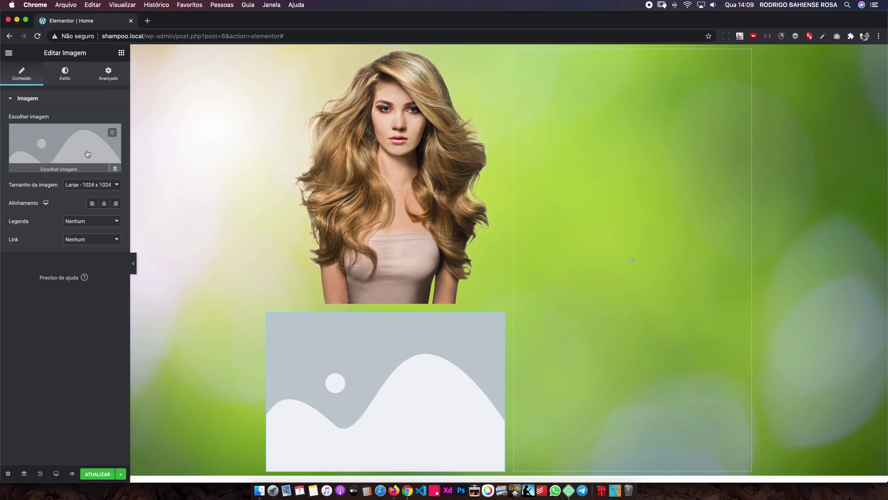
click(68, 156)
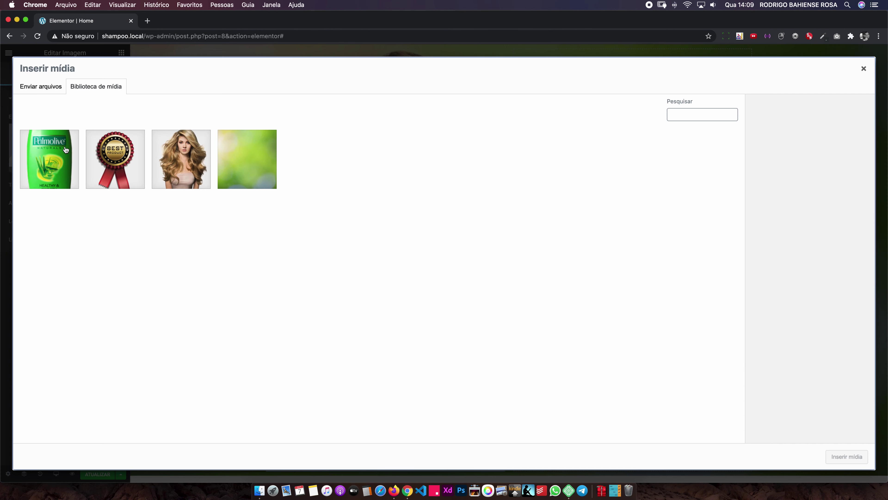
click(113, 154)
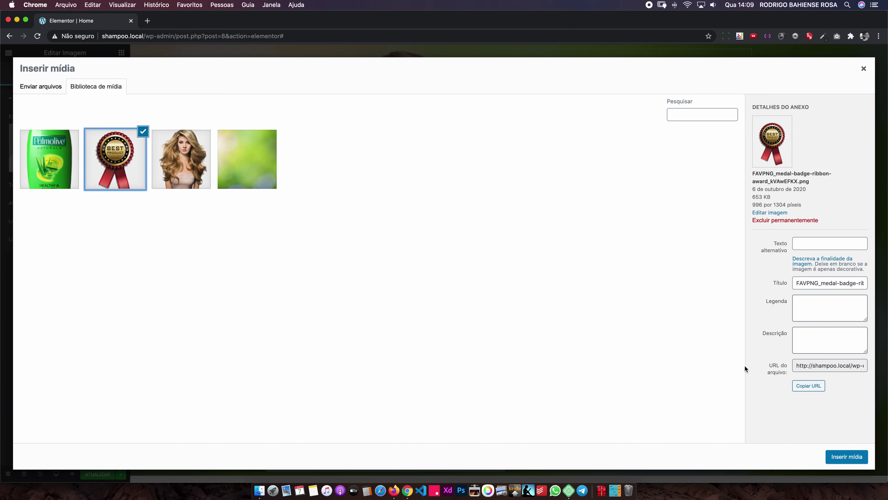
click(838, 458)
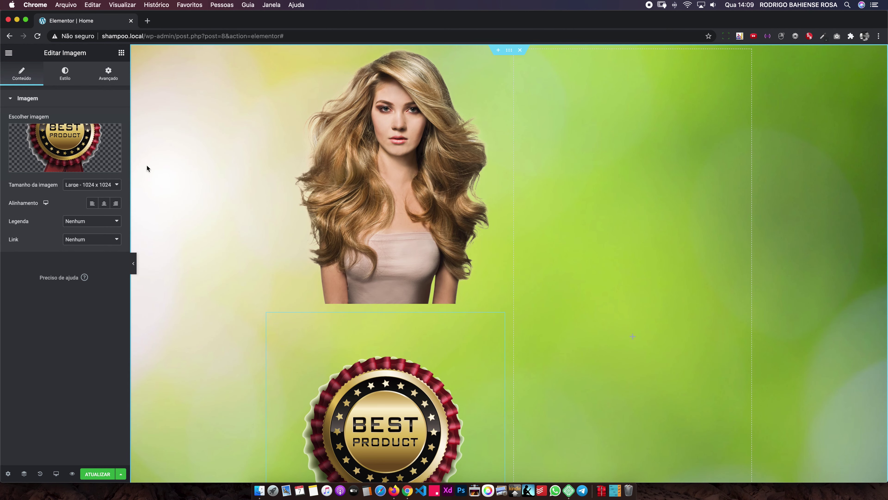
click(87, 184)
click(80, 205)
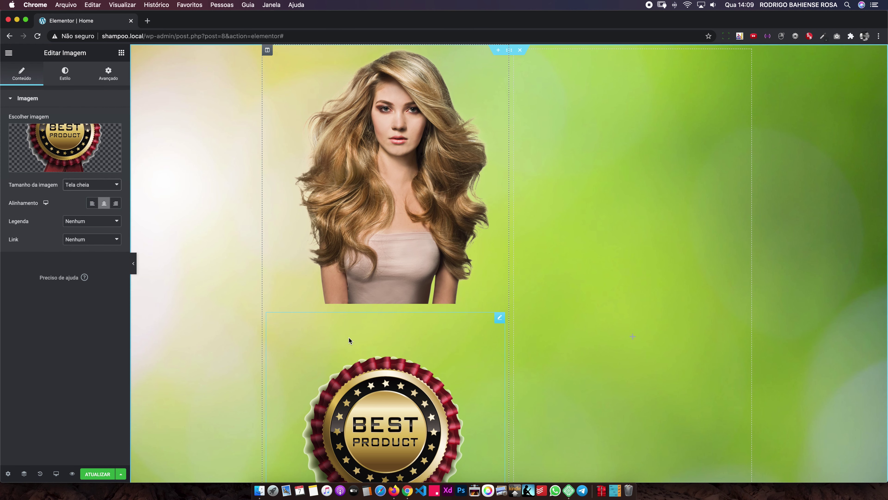
scroll(141, 96, down, 5)
Step: Add the Palmolive shampoo_PNG40.png bottle image below the badge
click(122, 52)
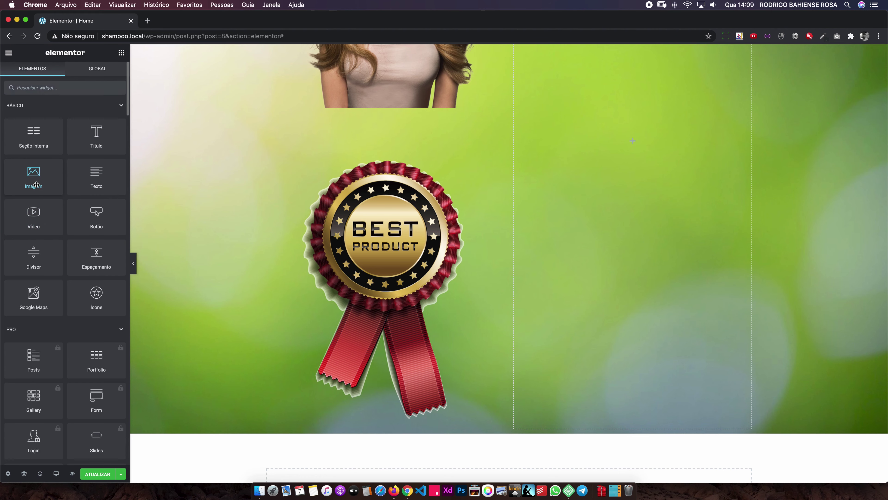
drag(36, 184, 415, 419)
click(62, 142)
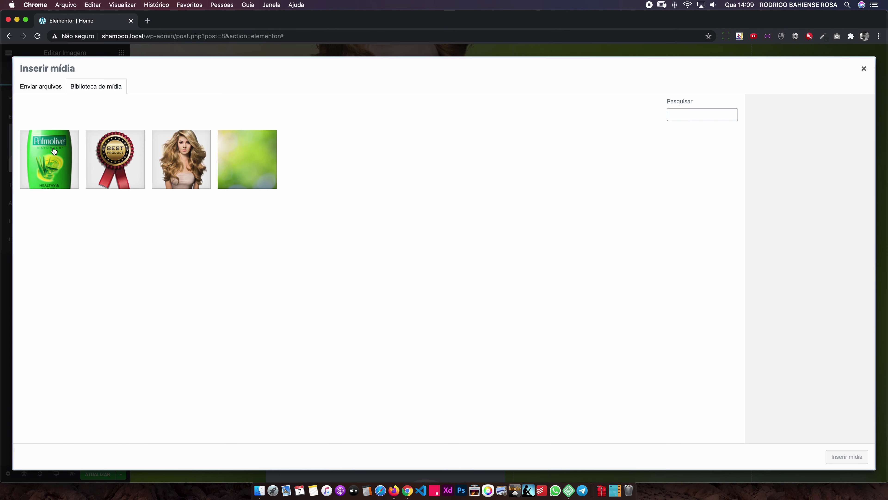
click(54, 151)
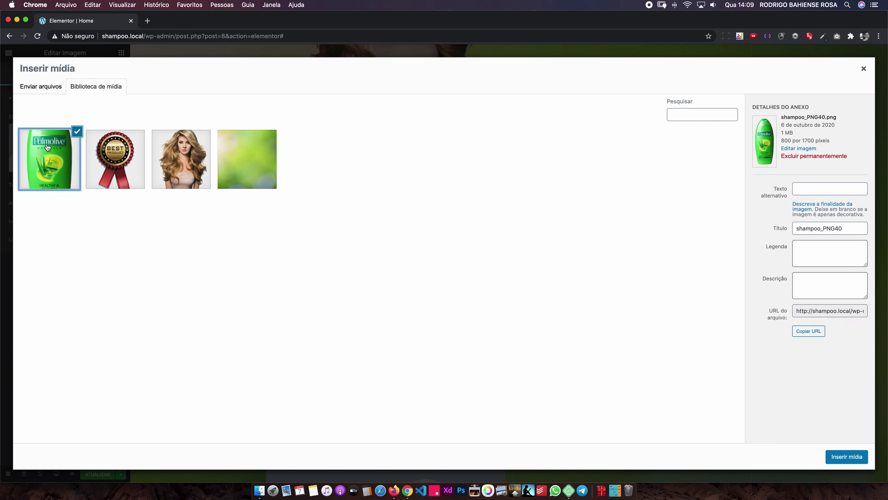
click(844, 459)
scroll(319, 292, down, 5)
scroll(324, 300, down, 5)
scroll(297, 280, down, 4)
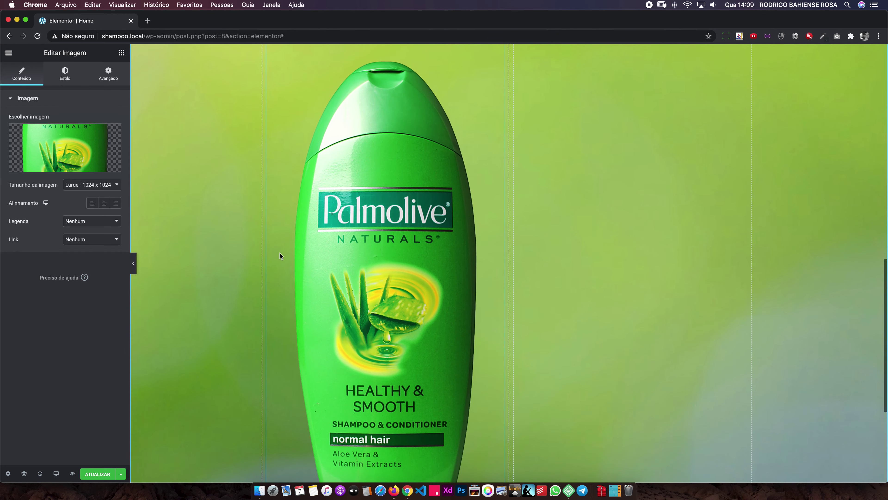
Step: Set the Palmolive bottle image to Tela cheia size and centre it
click(81, 185)
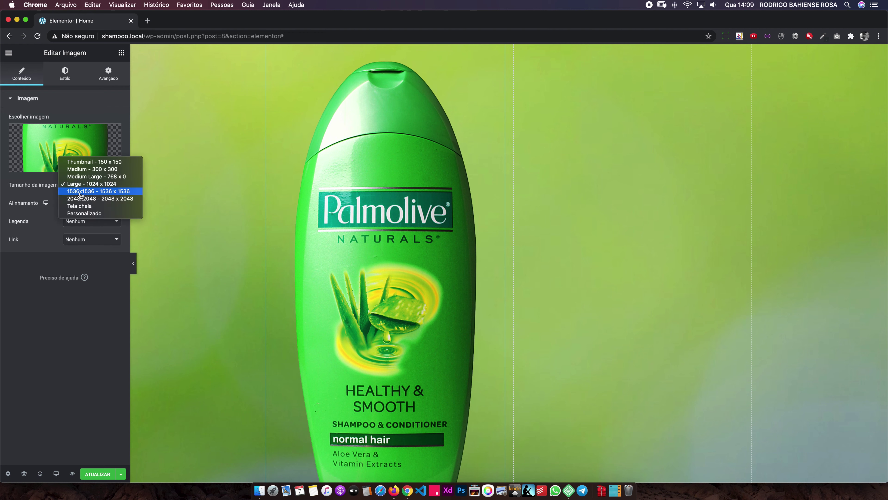
click(79, 207)
click(99, 474)
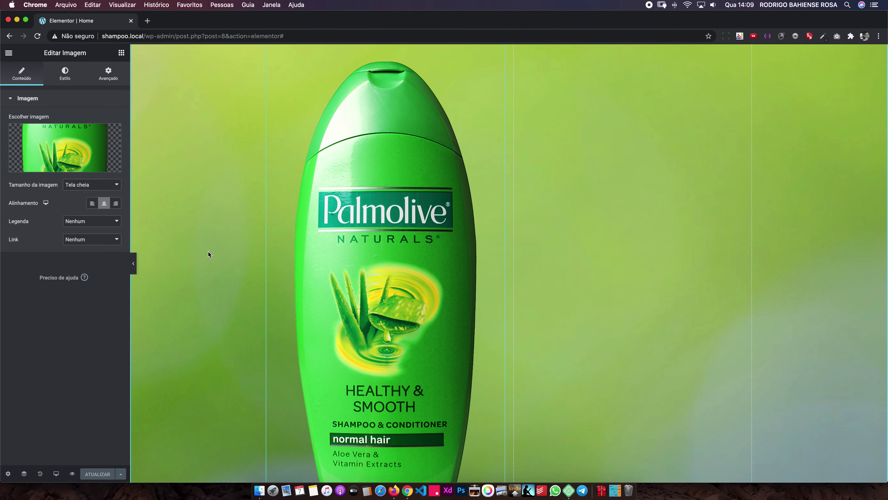
Step: Scroll the canvas to review the woman, badge and bottle stacked in the left column
scroll(208, 250, down, 3)
scroll(208, 250, up, 15)
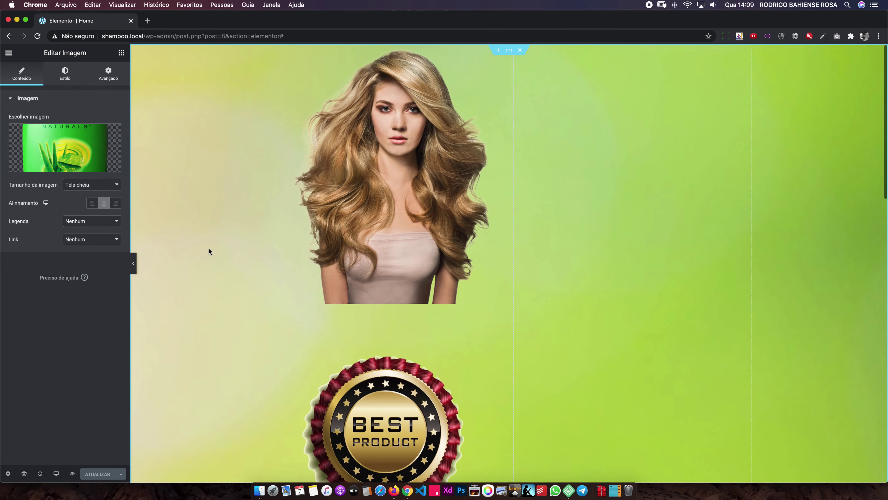
scroll(208, 248, down, 3)
scroll(209, 248, down, 10)
scroll(209, 247, down, 10)
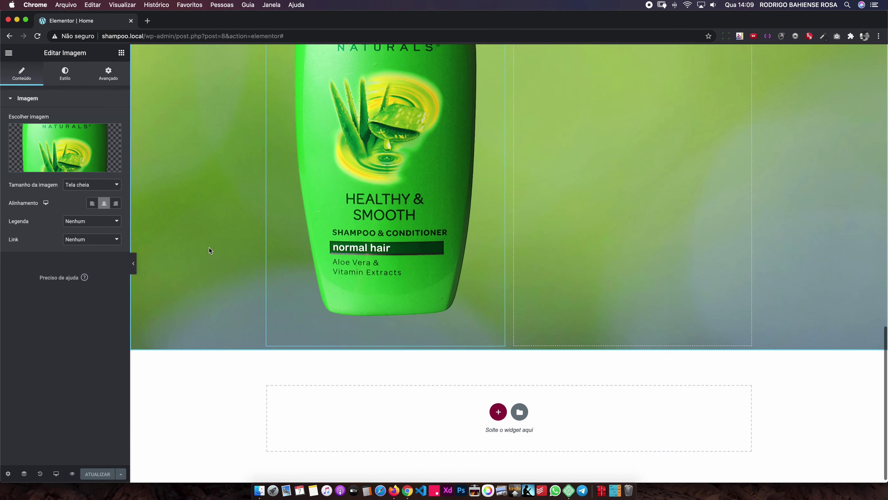
scroll(209, 248, up, 10)
scroll(209, 247, up, 5)
scroll(210, 249, up, 3)
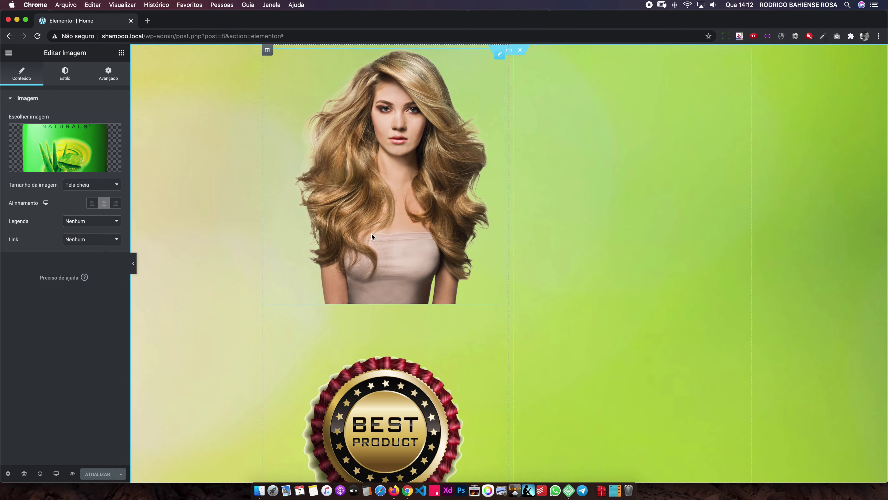
scroll(489, 276, down, 3)
scroll(630, 256, down, 7)
scroll(616, 213, up, 4)
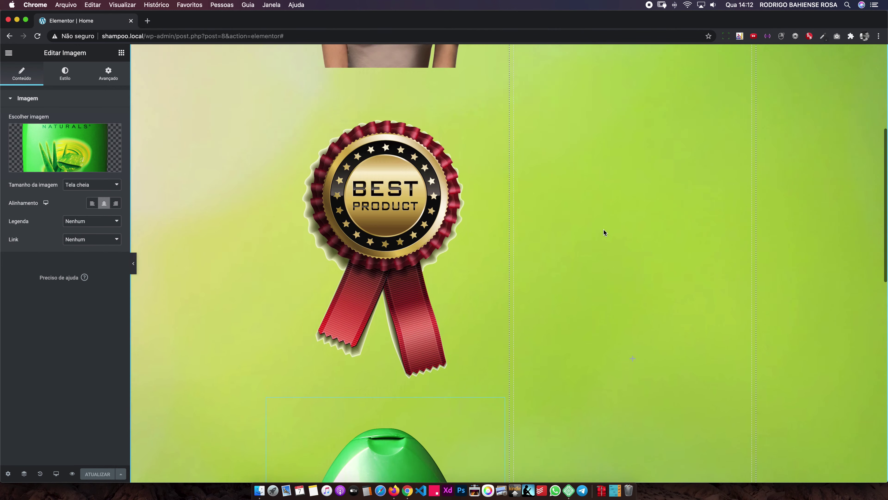
scroll(604, 230, up, 6)
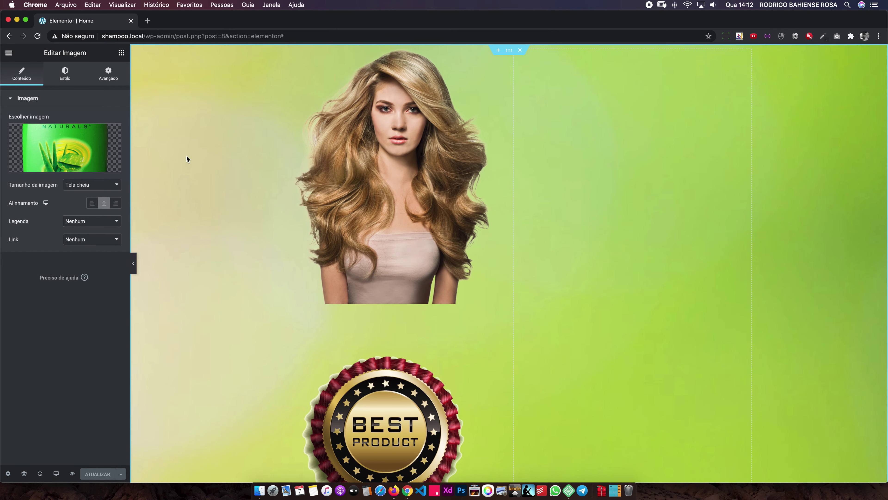
Step: Open the WordPress dashboard (Sair para o painel) in a new browser tab
click(9, 53)
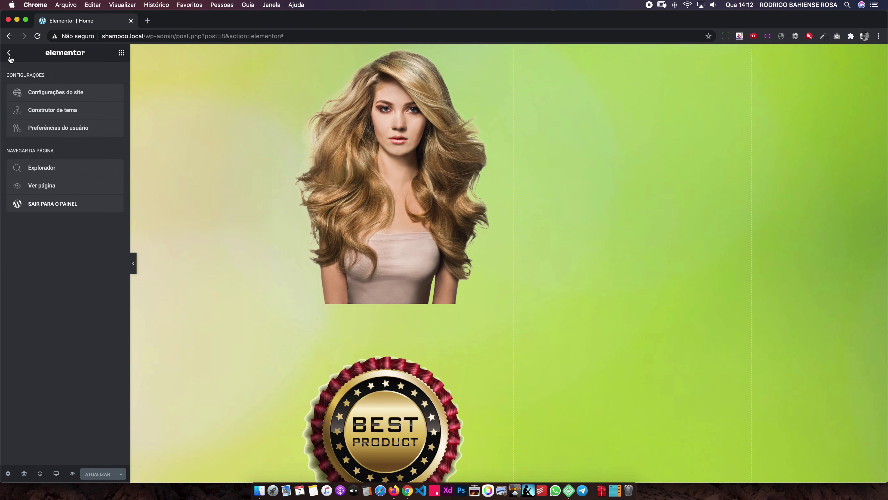
right_click(56, 203)
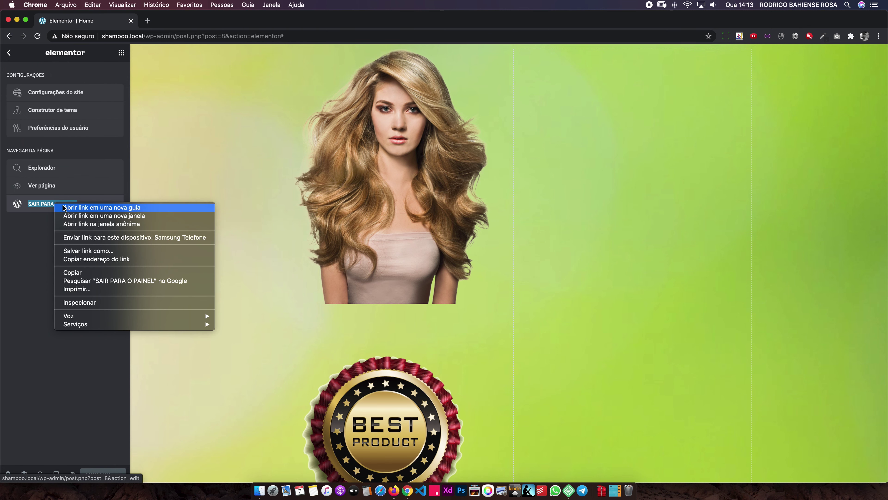
click(84, 208)
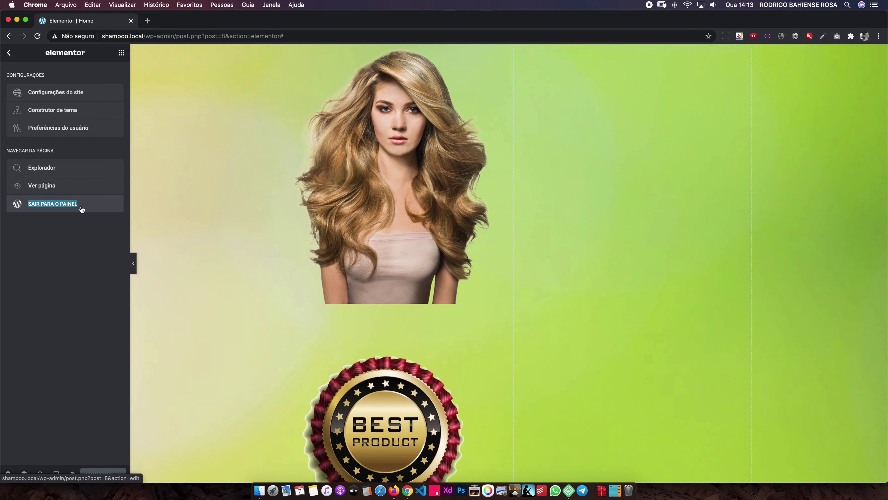
click(9, 53)
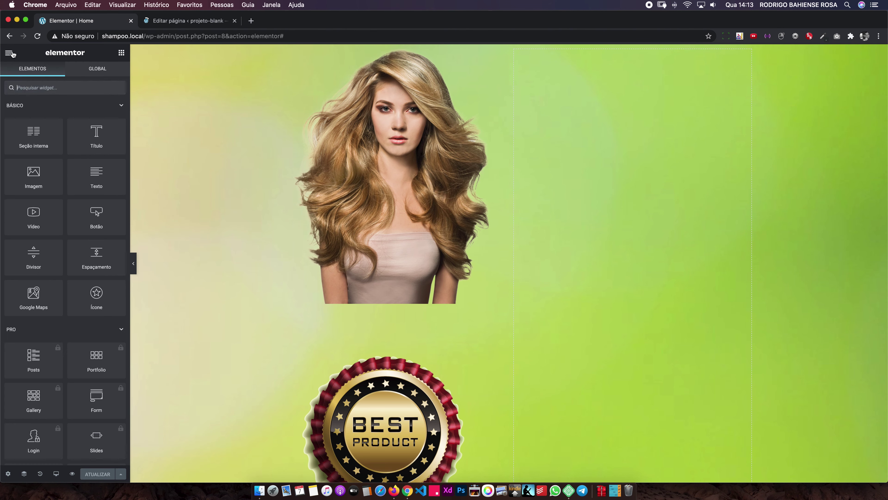
Step: In the dashboard tab, browse the Pages list and then the installed Plugins list
click(188, 21)
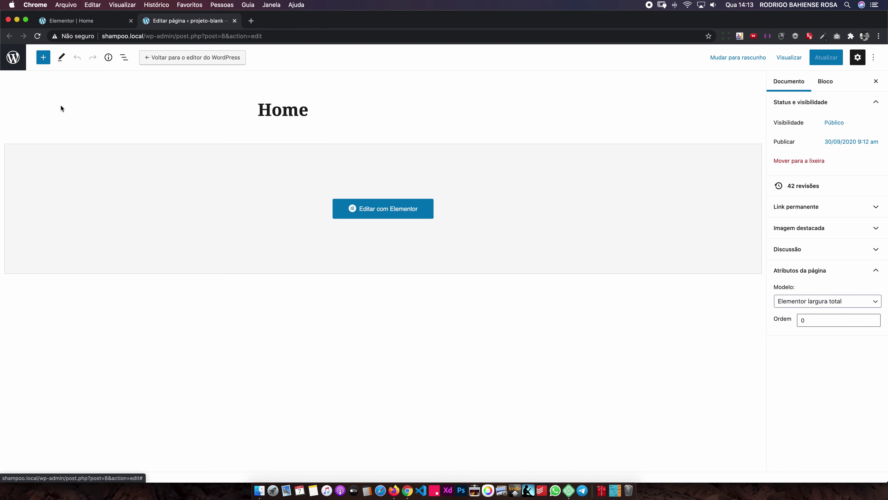
click(13, 57)
mouse_move(30, 248)
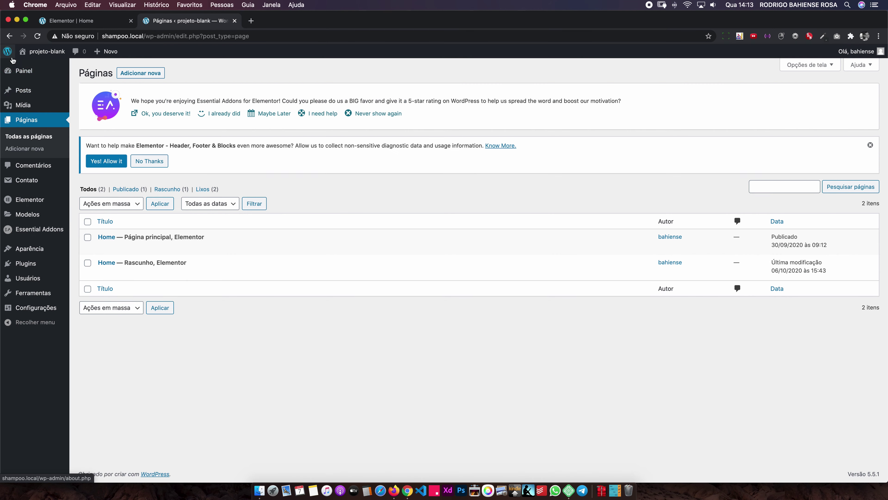
click(26, 263)
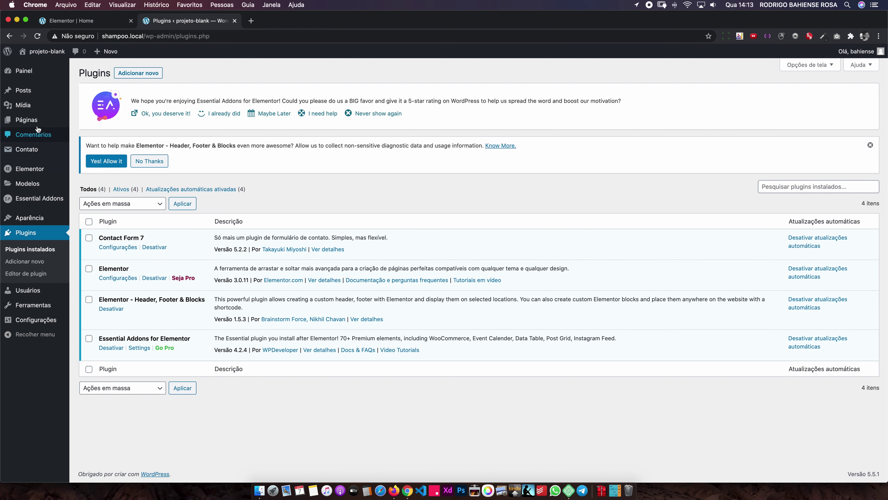
Step: Look over the Contact Form 7 forms and plugins, then return to the 'Elementor | Home' tab
click(24, 151)
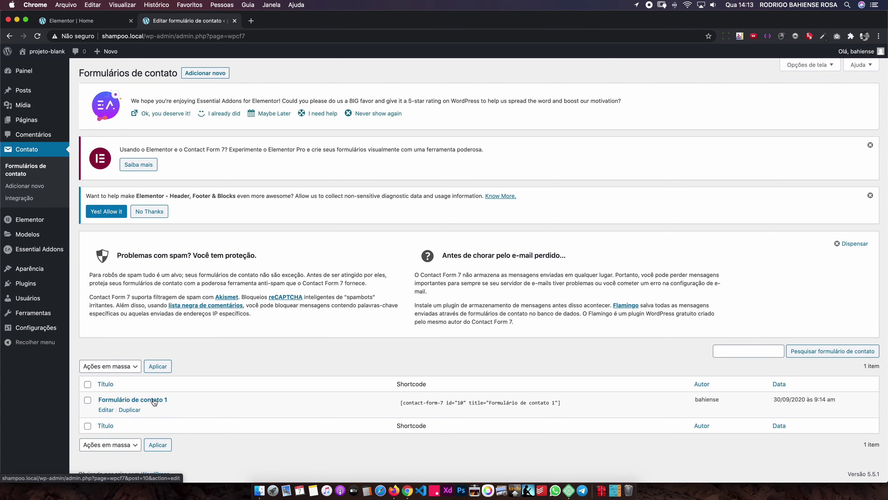
scroll(161, 363, down, 1)
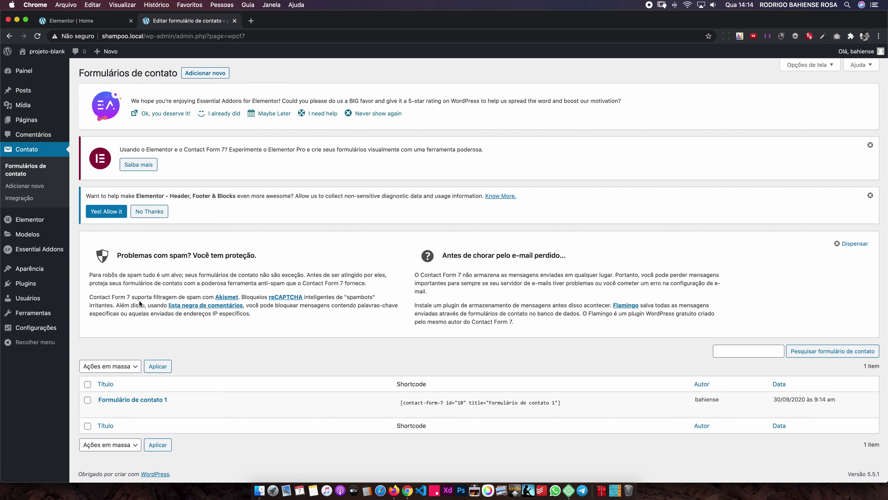
click(25, 283)
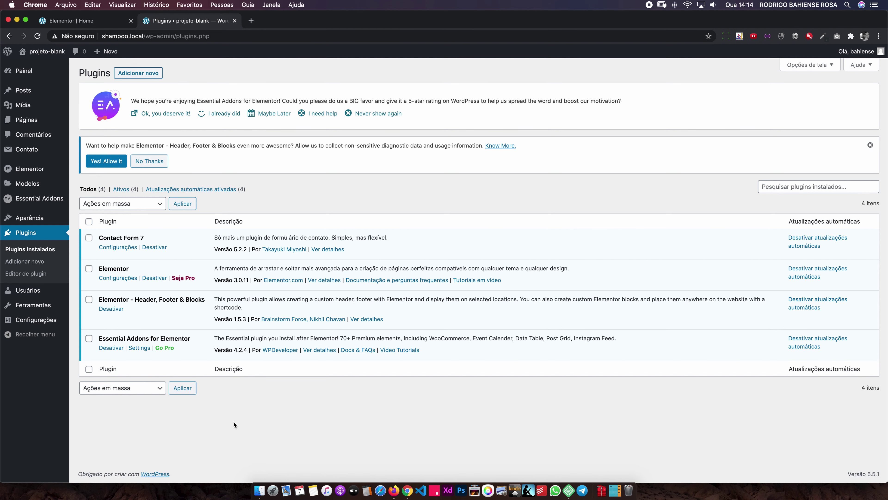
click(88, 21)
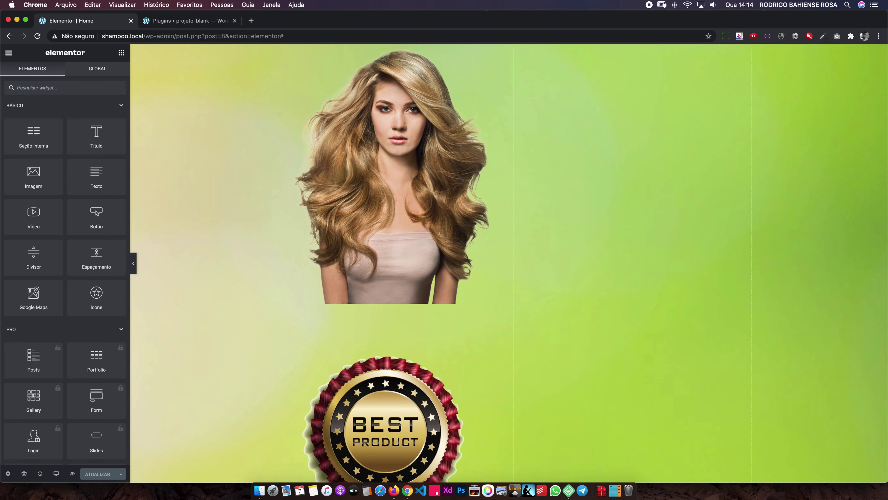
Step: Search widgets for 'contac' and place a Contact Form 7 widget in the right column
text(contac)
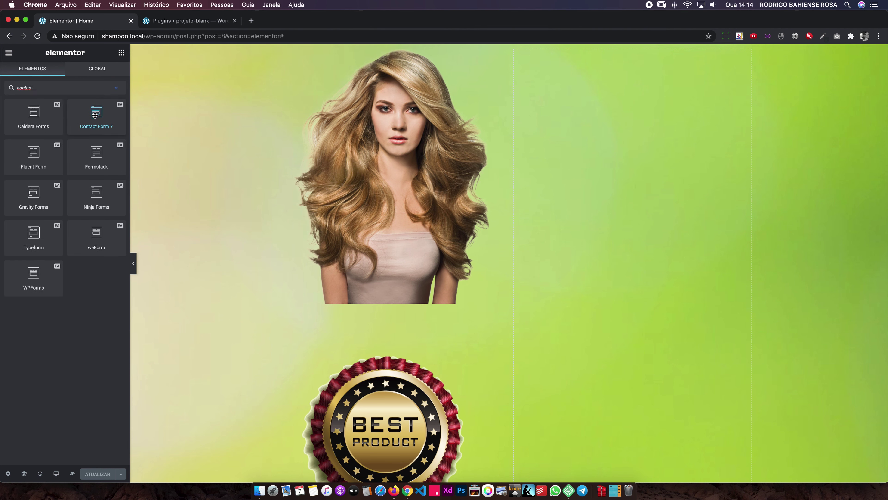
mouse_move(95, 115)
mouse_down()
mouse_move(623, 371)
mouse_move(619, 364)
mouse_up()
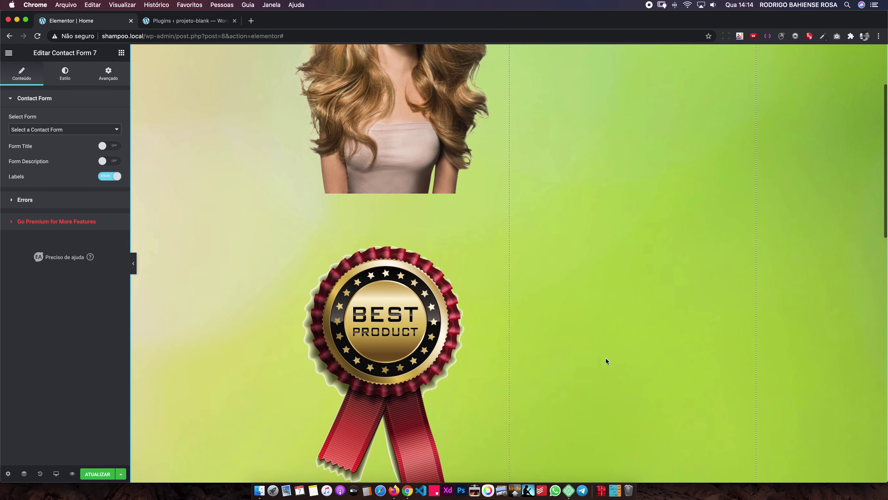
scroll(603, 351, down, 4)
scroll(576, 209, up, 7)
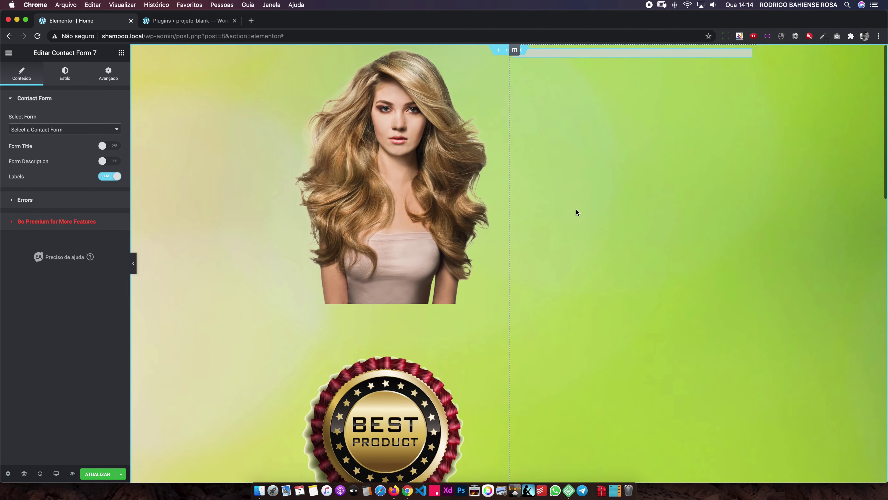
Step: Select Formulário de contato 1 as the widget's form and save the page
right_click(614, 54)
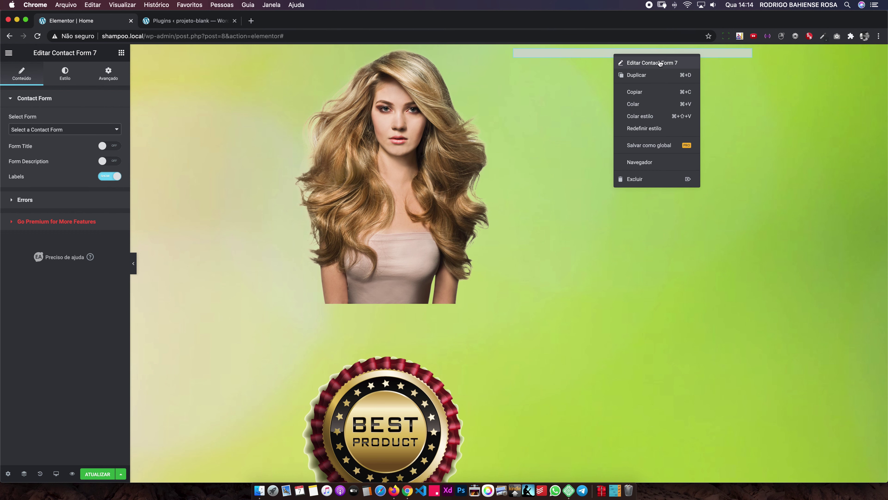
click(653, 64)
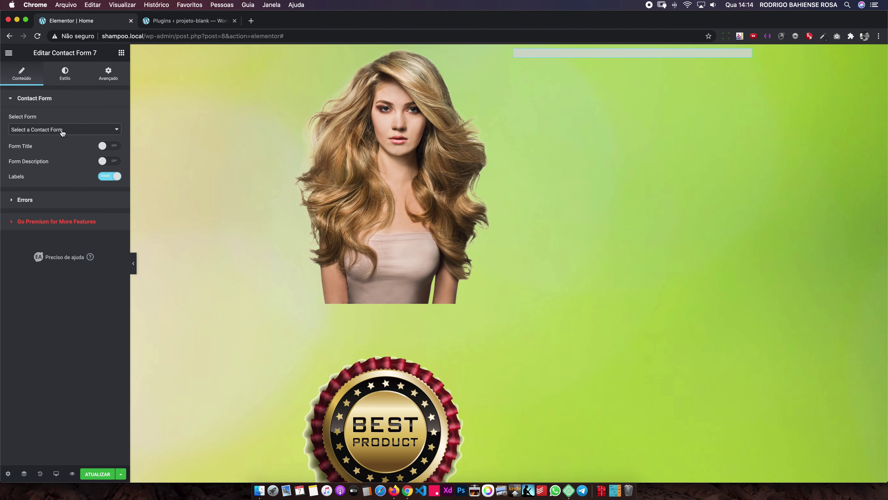
click(42, 131)
click(42, 137)
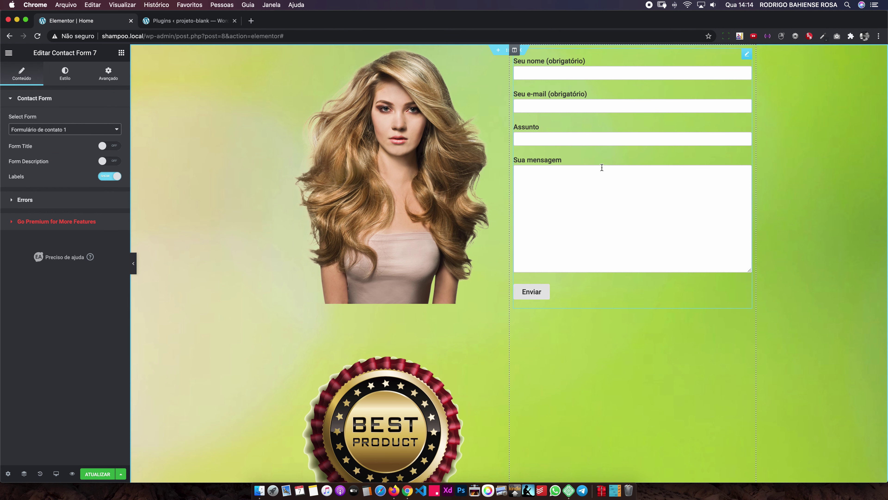
key(super+s)
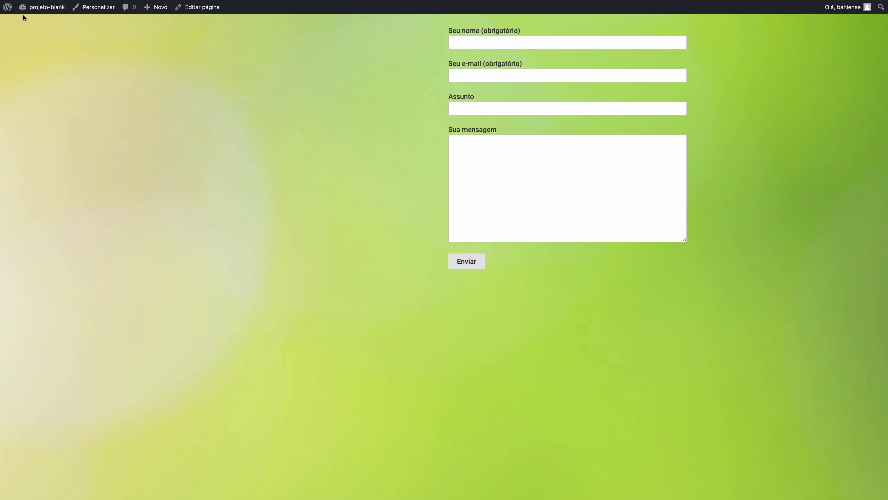
scroll(335, 268, down, 3)
scroll(334, 262, down, 8)
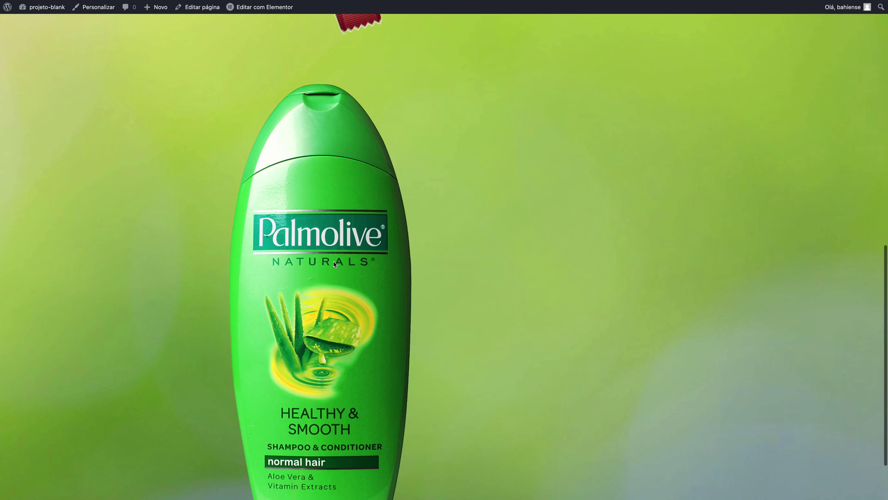
scroll(333, 261, down, 2)
scroll(332, 261, up, 12)
scroll(332, 261, up, 1)
scroll(332, 261, down, 10)
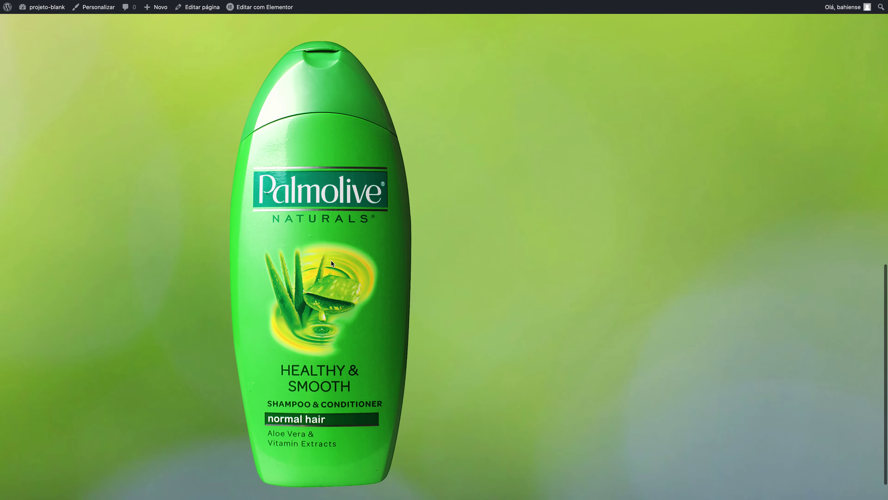
scroll(331, 261, up, 12)
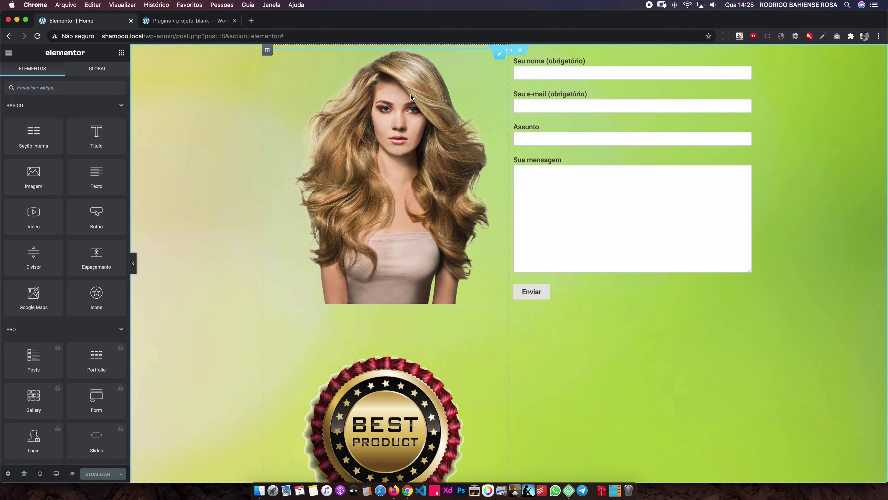
Step: Set the woman image's maximum width and width both to 100, then update the page
right_click(415, 127)
click(429, 130)
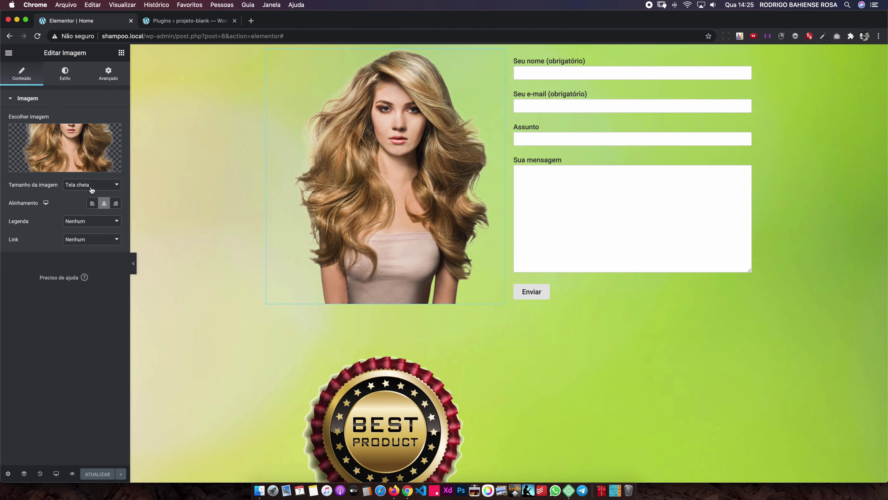
click(63, 75)
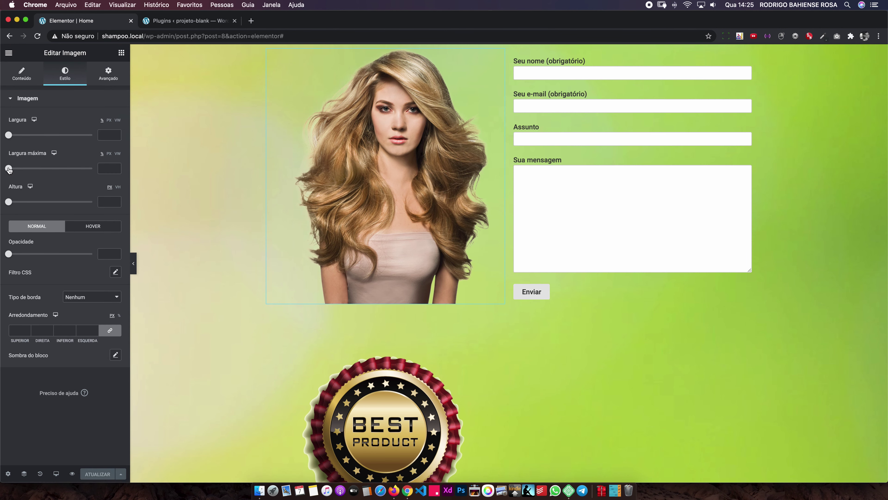
drag(8, 168, 101, 179)
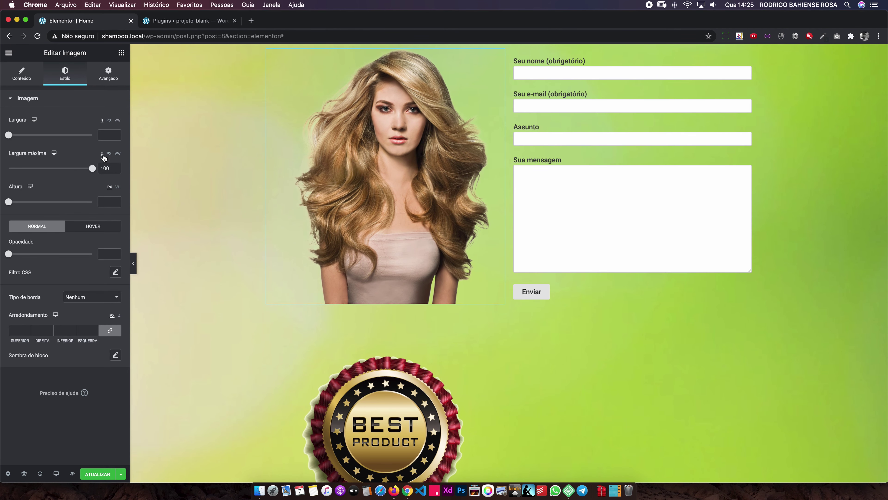
drag(9, 135, 95, 135)
mouse_move(385, 177)
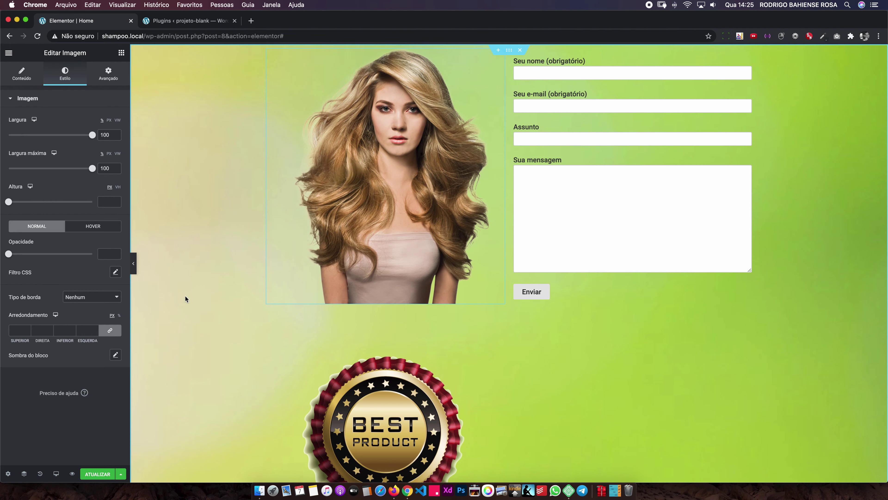
click(98, 474)
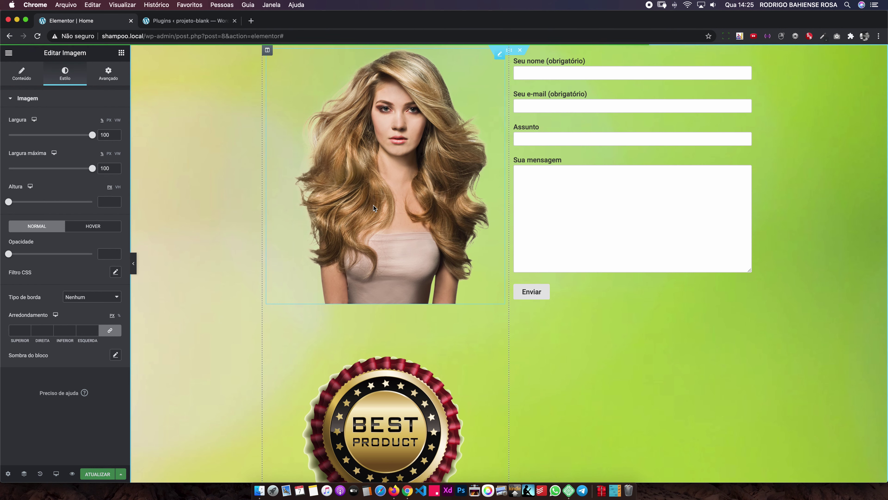
scroll(378, 201, down, 6)
Step: Set the Best Product badge image's maximum width to 100
right_click(377, 200)
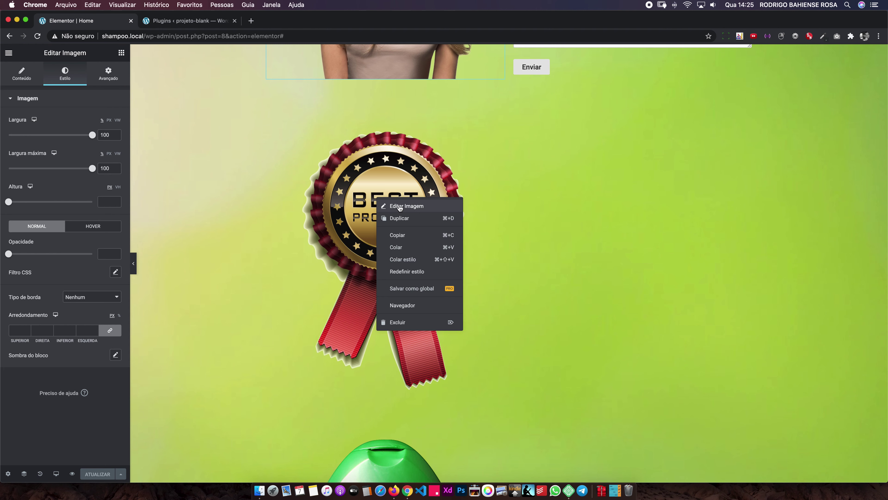
click(397, 208)
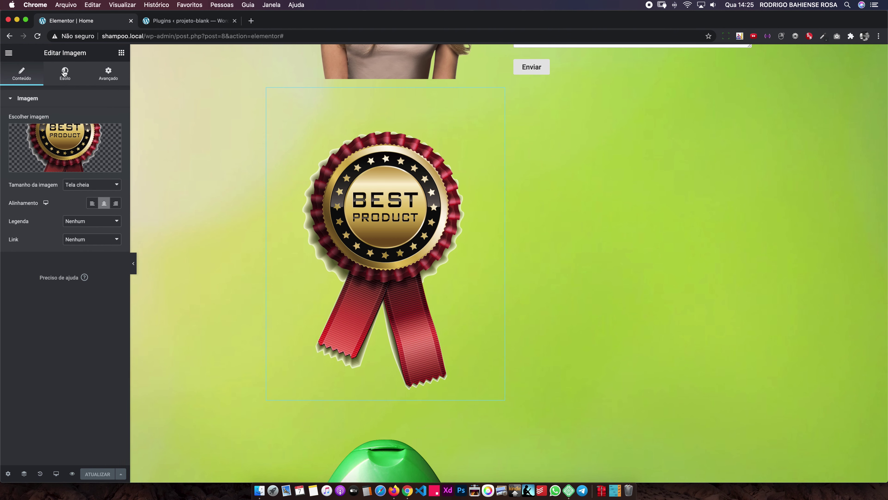
click(64, 73)
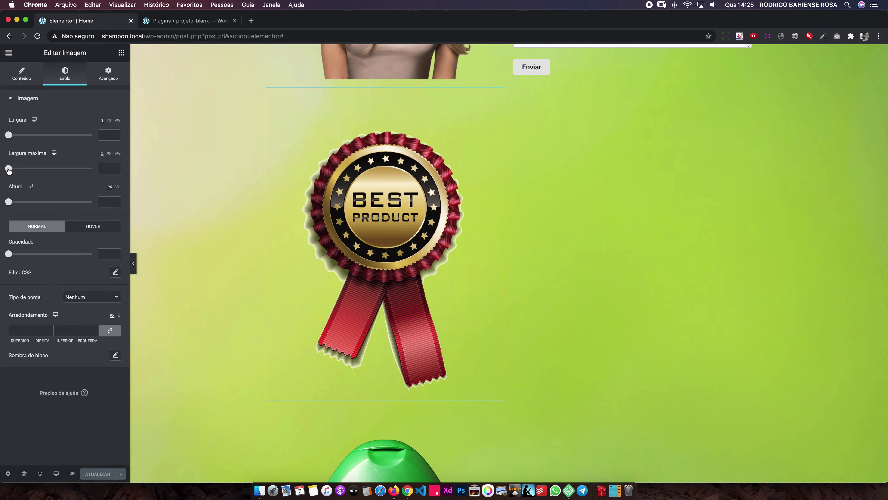
drag(8, 168, 92, 168)
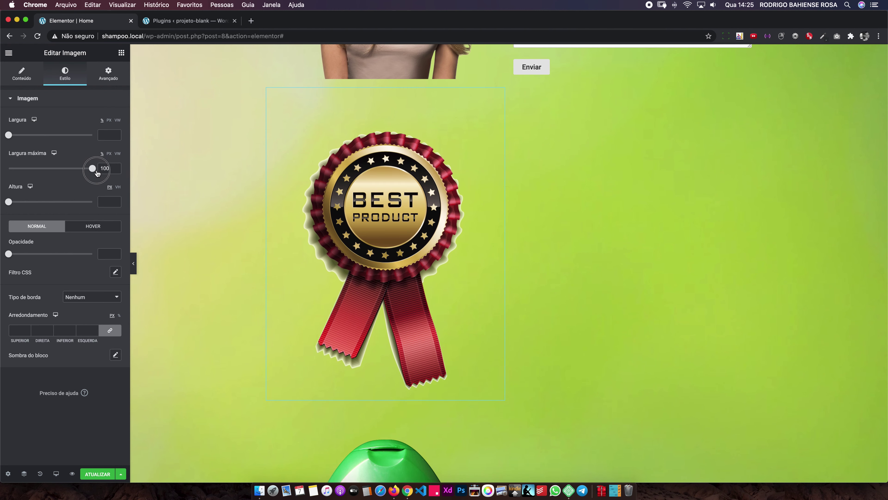
Step: Switch the badge width unit to px, set it to 155, and save the page
click(109, 120)
drag(8, 135, 23, 136)
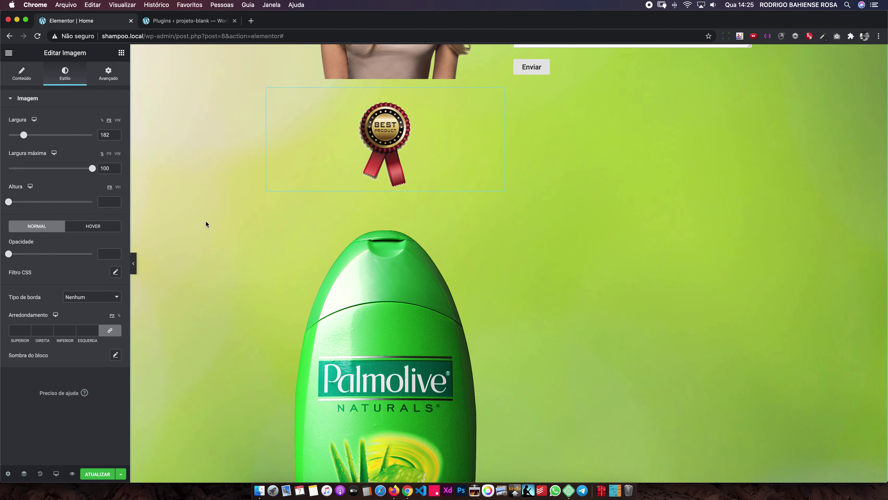
scroll(206, 220, up, 3)
scroll(198, 234, up, 2)
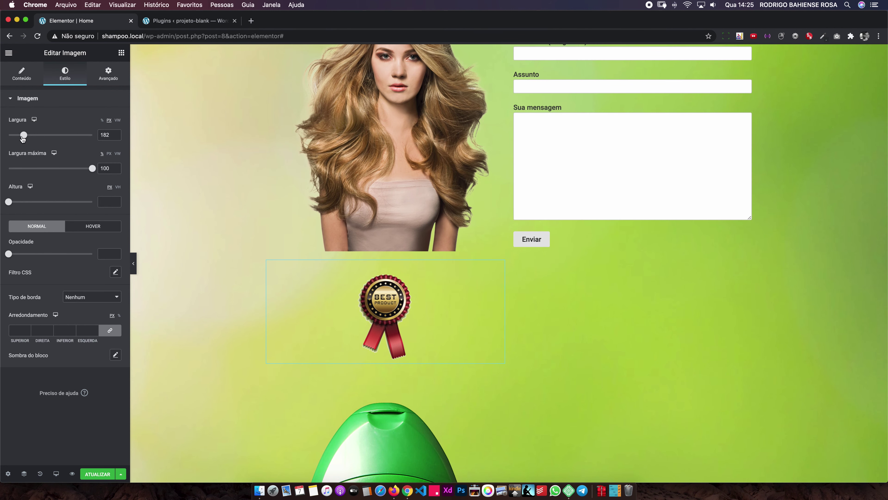
drag(24, 136, 23, 138)
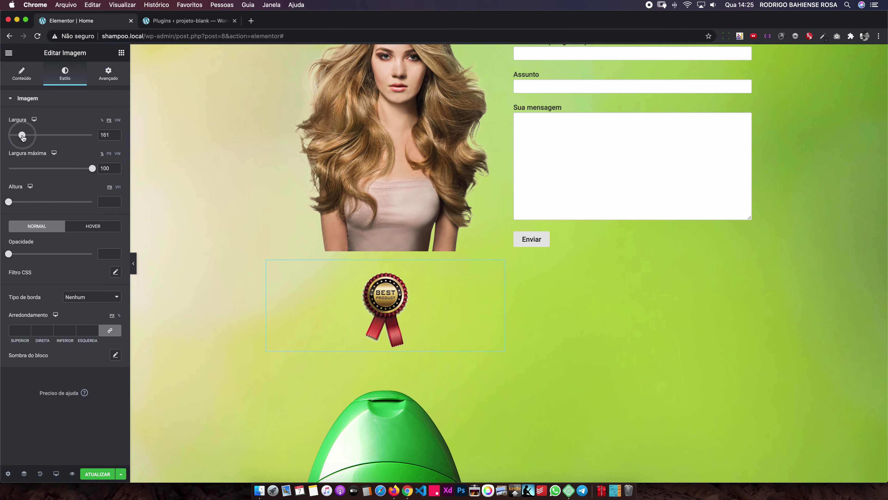
double_click(105, 135)
text(15)
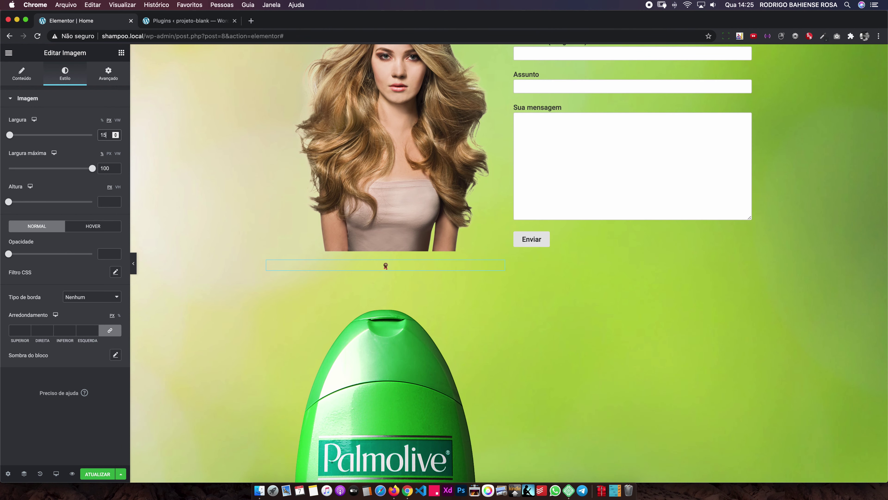
text(5)
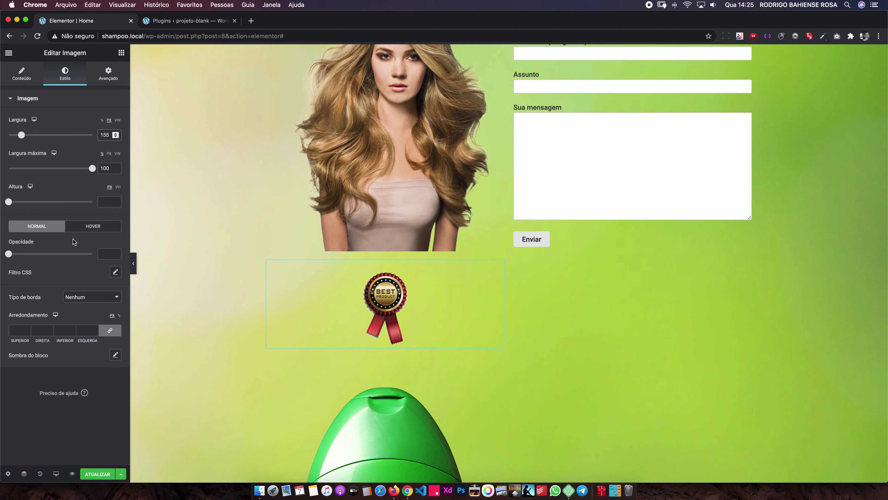
click(97, 473)
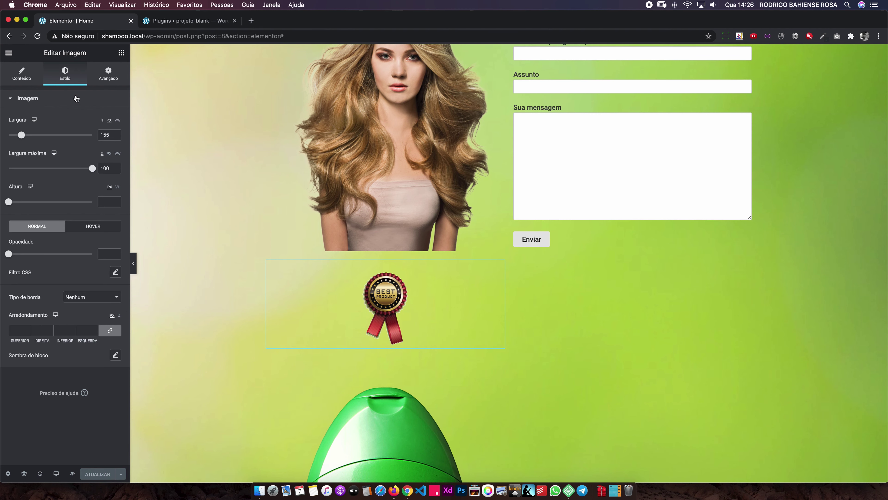
click(108, 76)
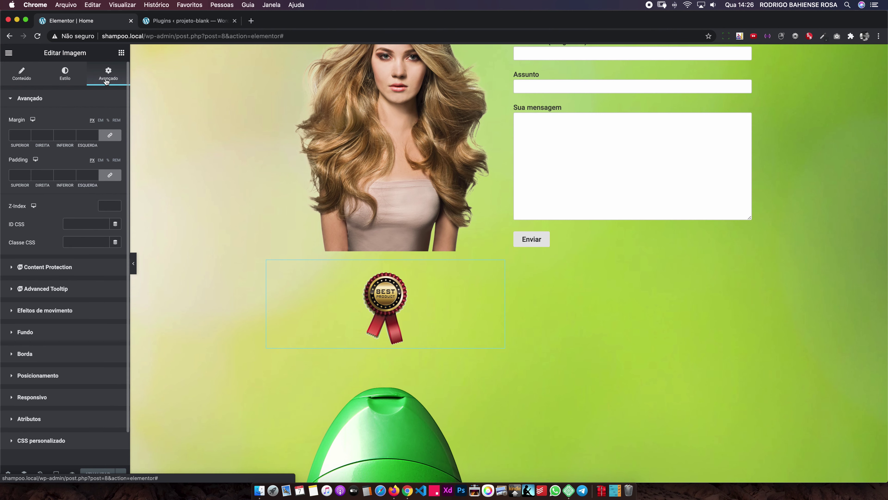
Step: Give the badge inline (auto) width and Absolute position, then update the page
click(37, 375)
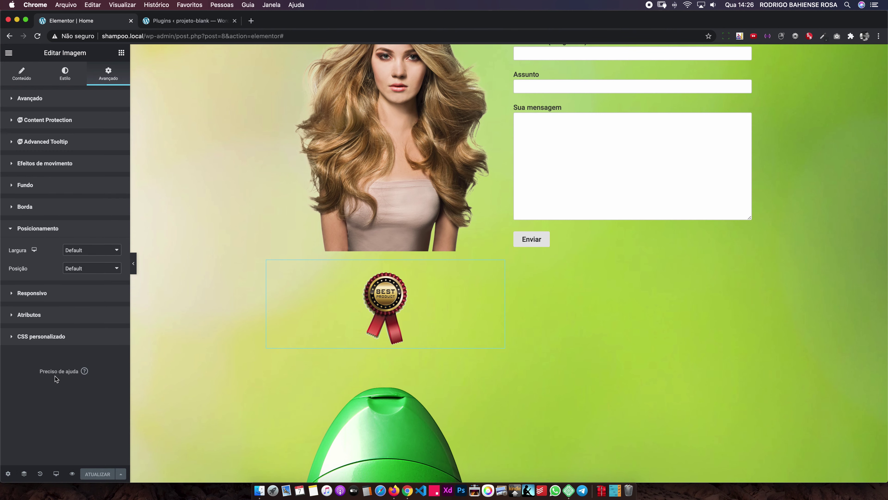
click(76, 255)
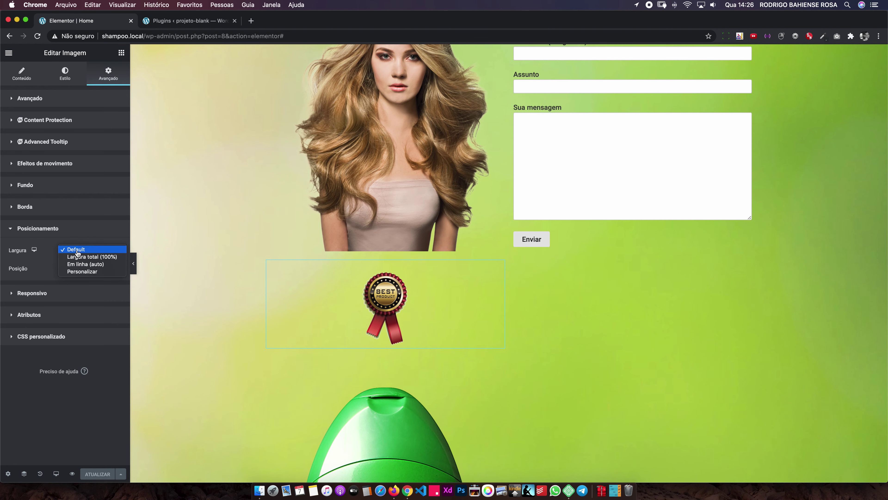
click(79, 265)
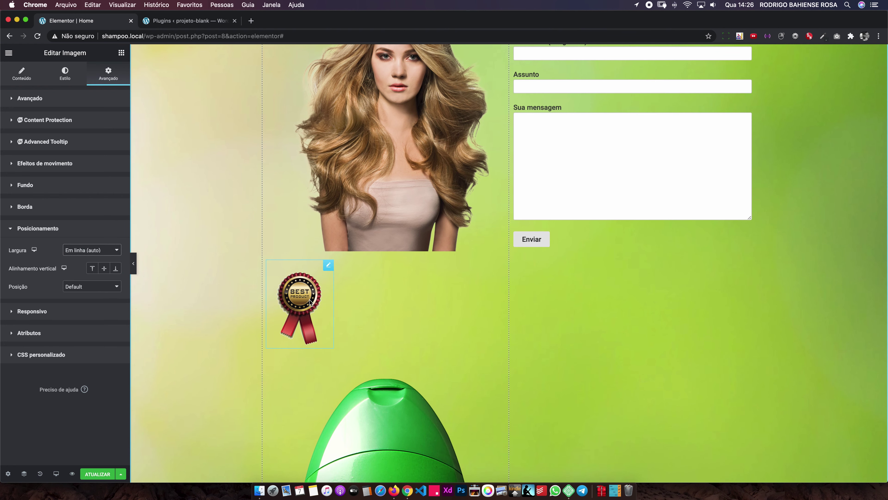
click(85, 292)
click(84, 294)
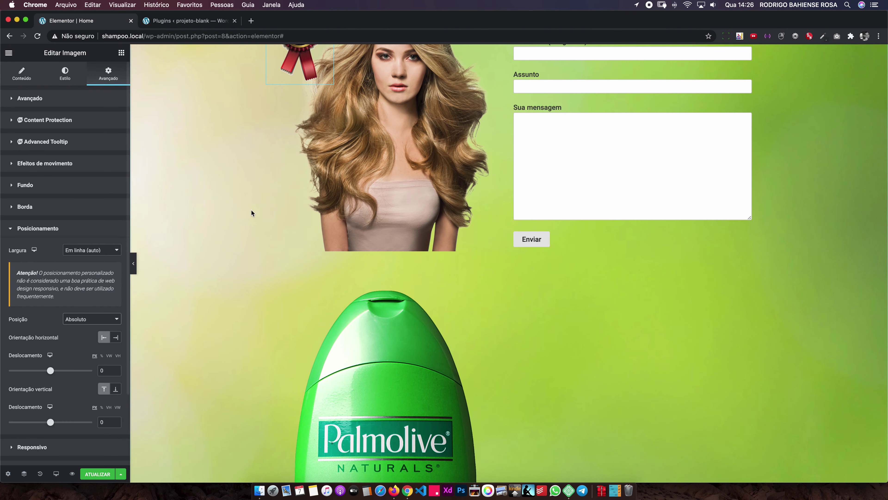
scroll(252, 212, up, 3)
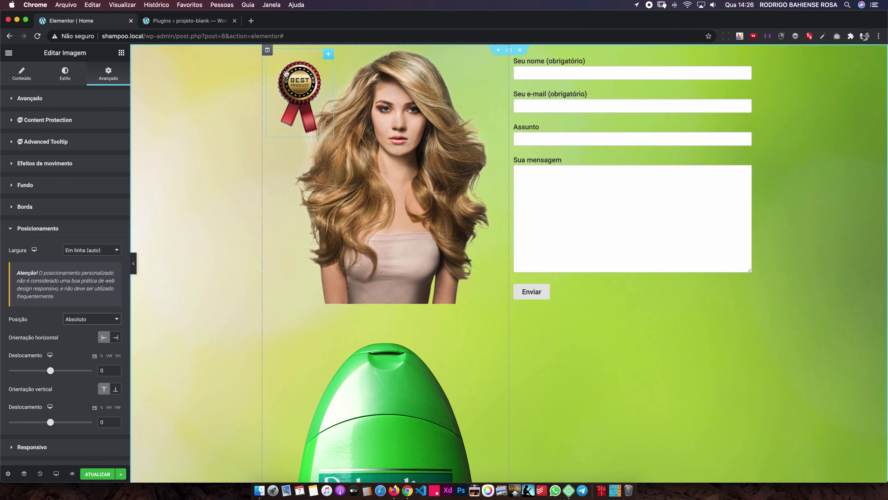
mouse_move(385, 389)
scroll(317, 343, down, 4)
scroll(384, 328, down, 6)
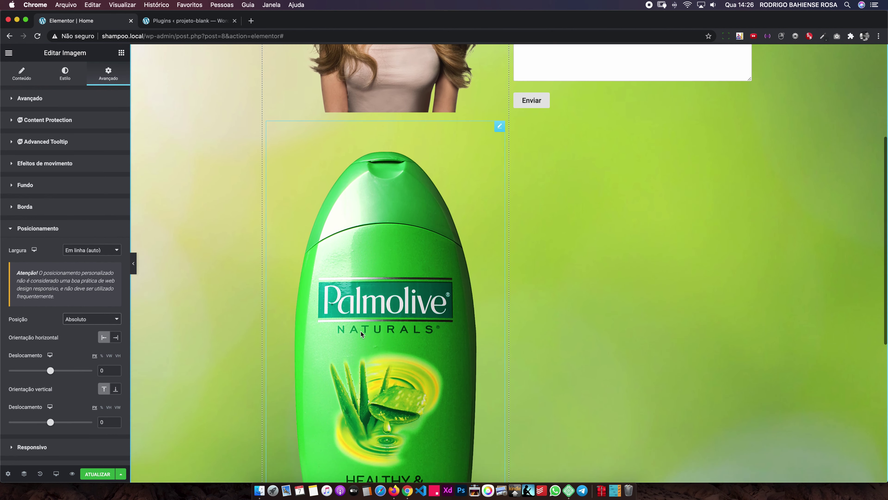
scroll(361, 331, down, 2)
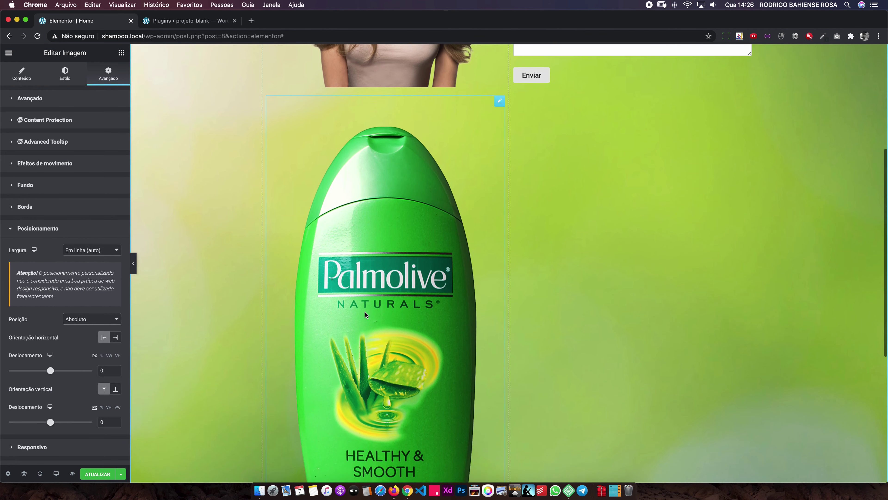
click(88, 475)
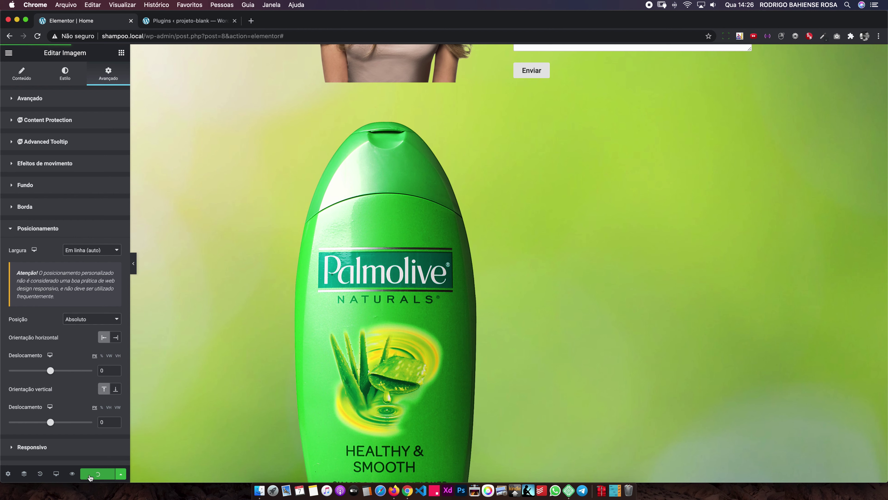
Step: Set the Palmolive bottle image's maximum width to 100 and width to 220
right_click(375, 229)
click(399, 239)
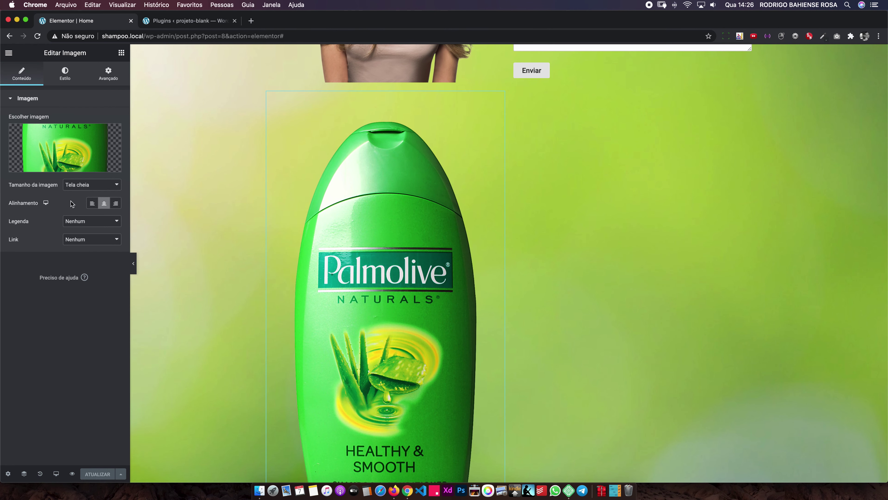
click(64, 77)
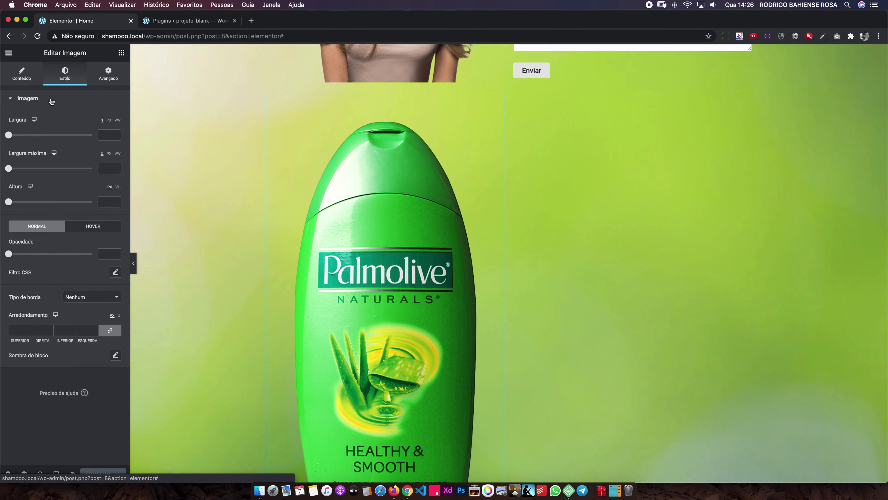
drag(10, 168, 92, 169)
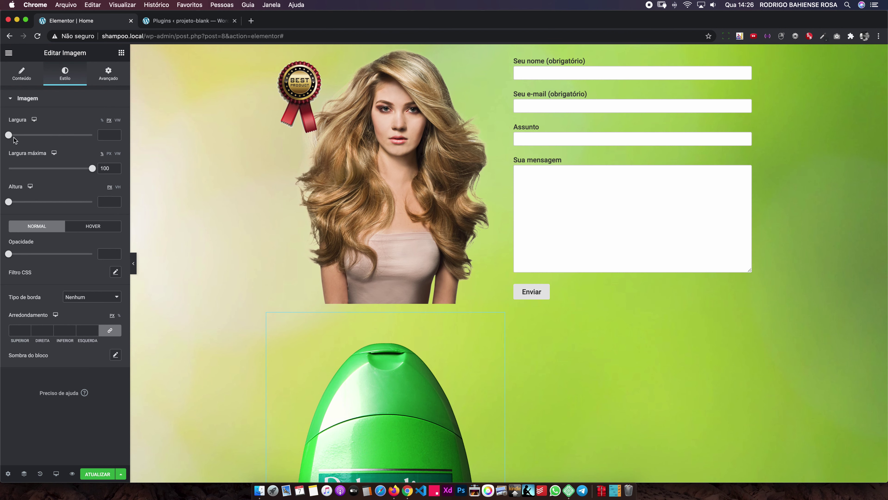
scroll(287, 336, down, 3)
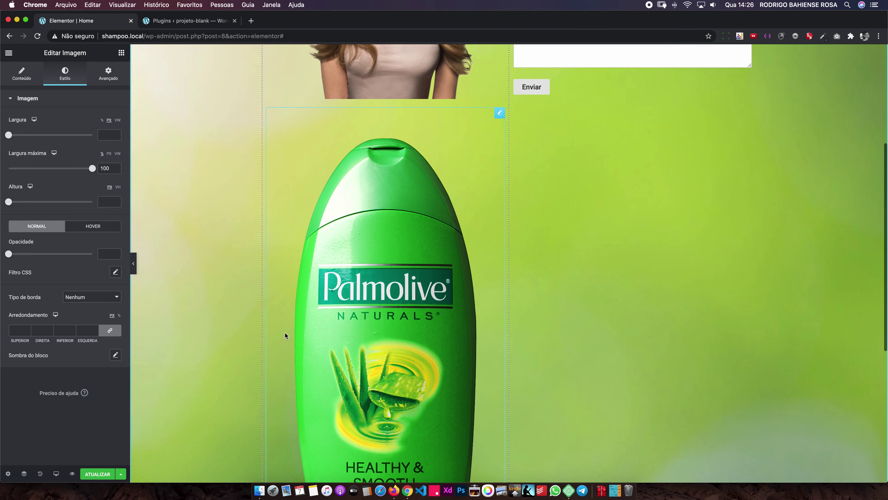
drag(8, 134, 34, 136)
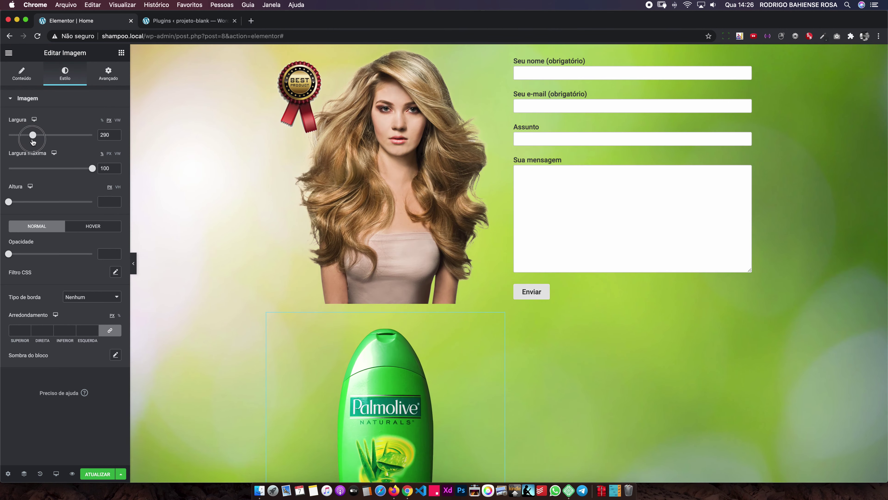
scroll(188, 239, down, 3)
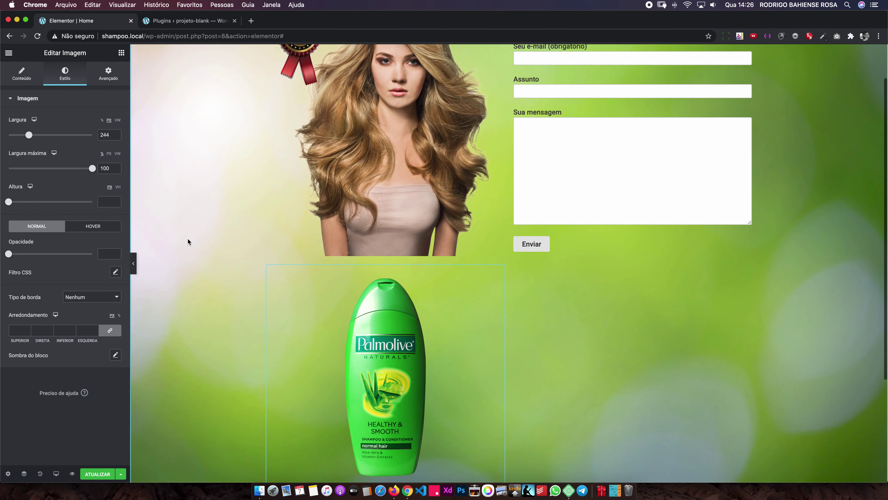
drag(29, 135, 28, 136)
double_click(105, 135)
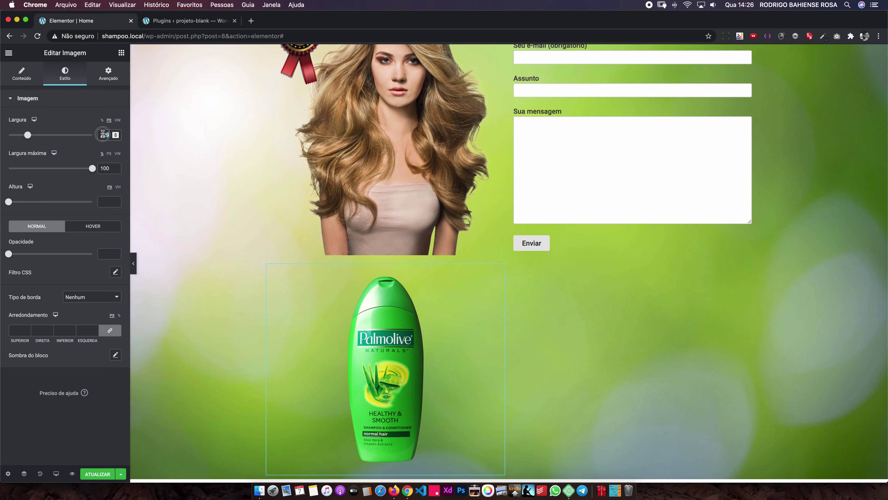
text(220)
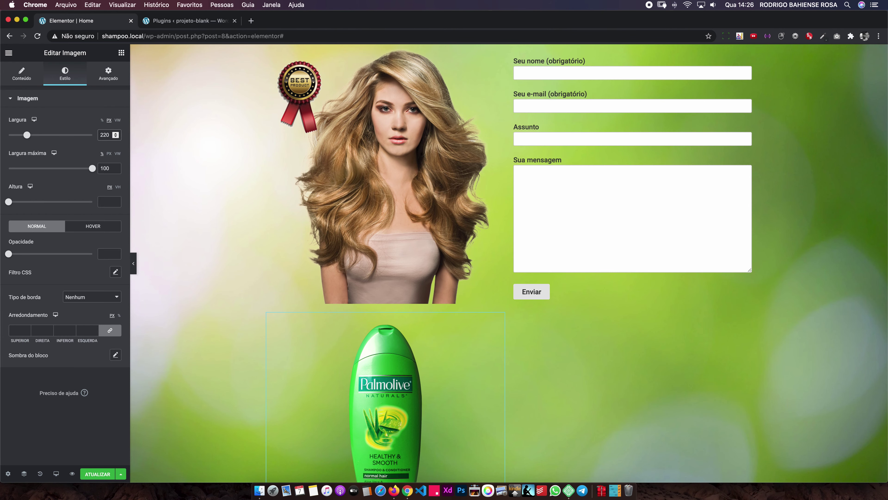
Step: Give the bottle inline (auto) width and Absolute position, then update the page
click(103, 76)
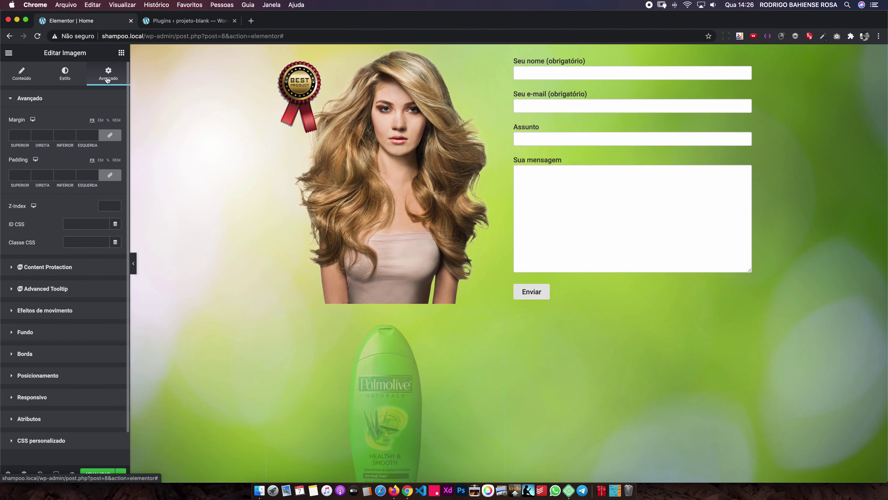
click(55, 376)
click(84, 250)
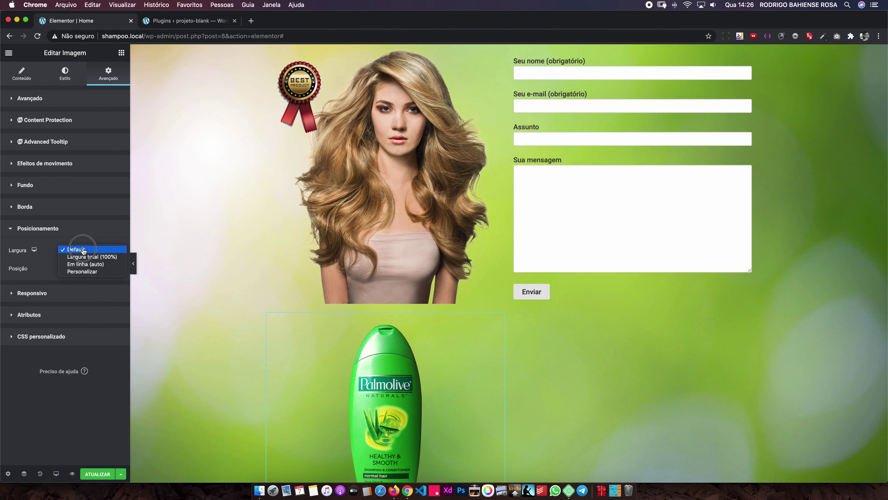
click(83, 264)
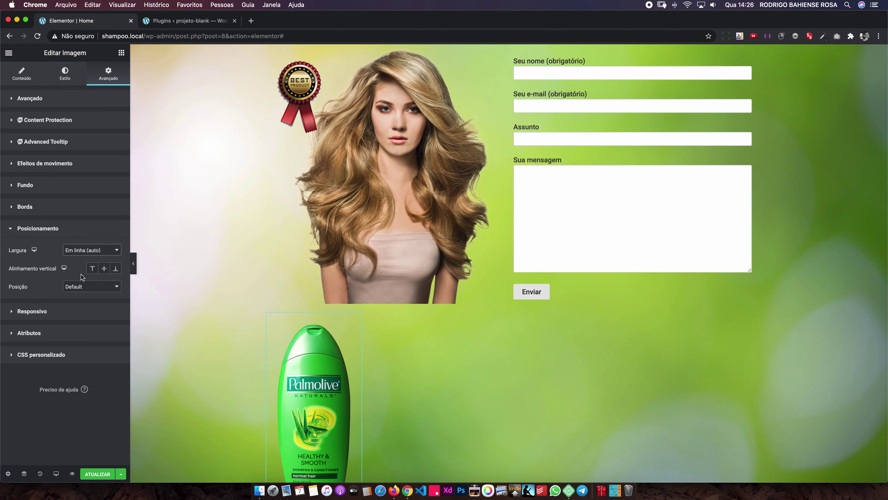
click(77, 287)
click(77, 295)
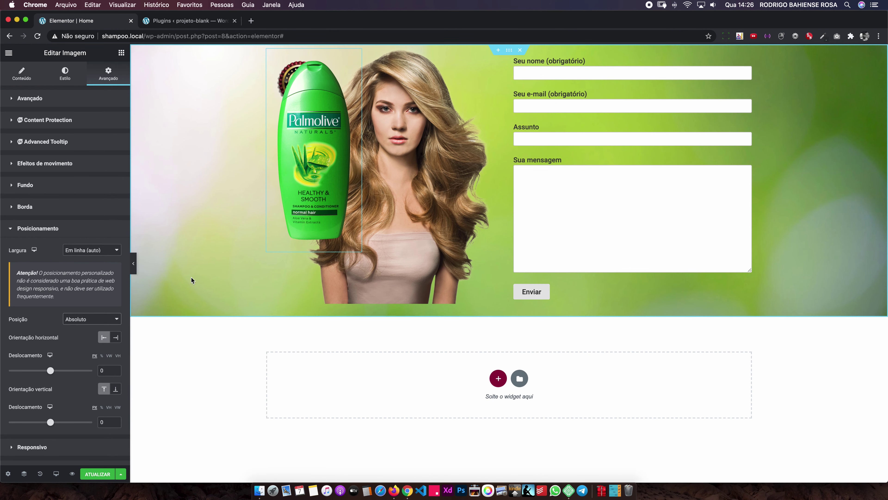
click(88, 474)
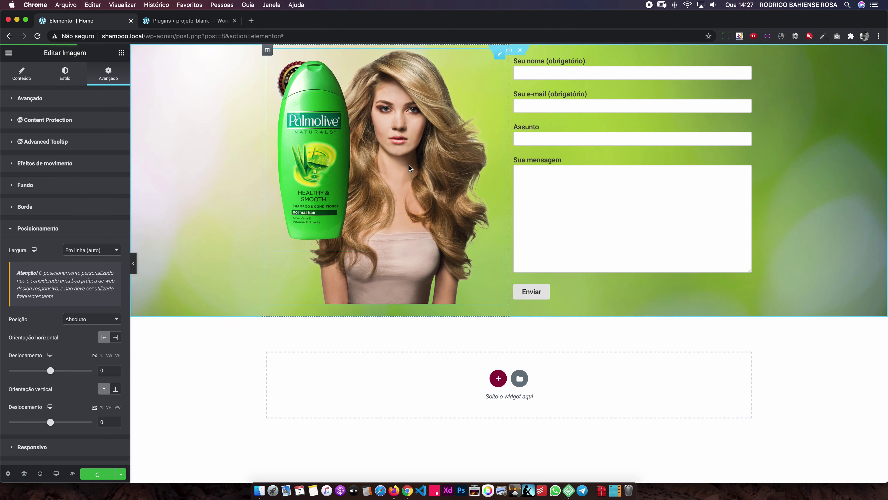
Step: Set the left column's margin and padding to 0
right_click(267, 52)
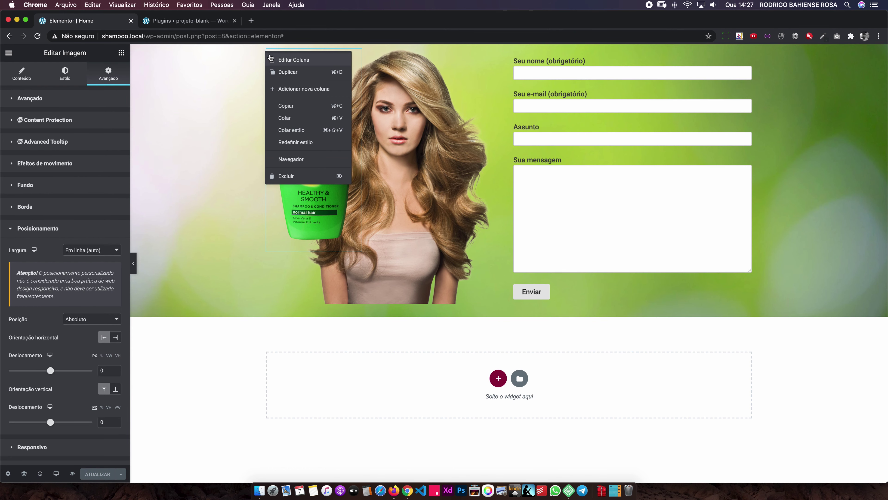
click(240, 56)
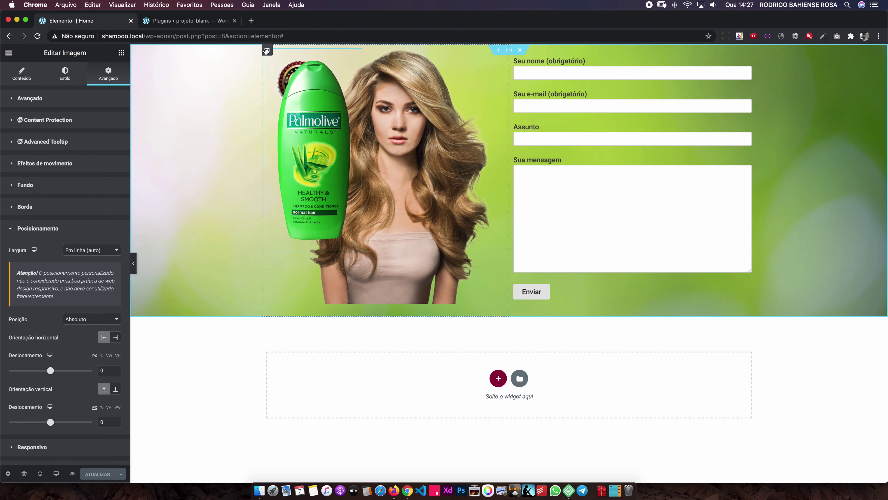
right_click(268, 52)
click(288, 60)
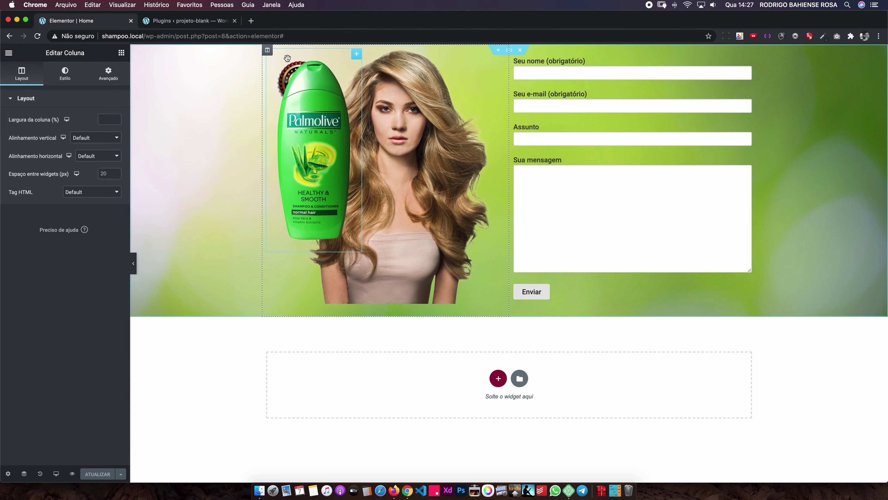
click(65, 82)
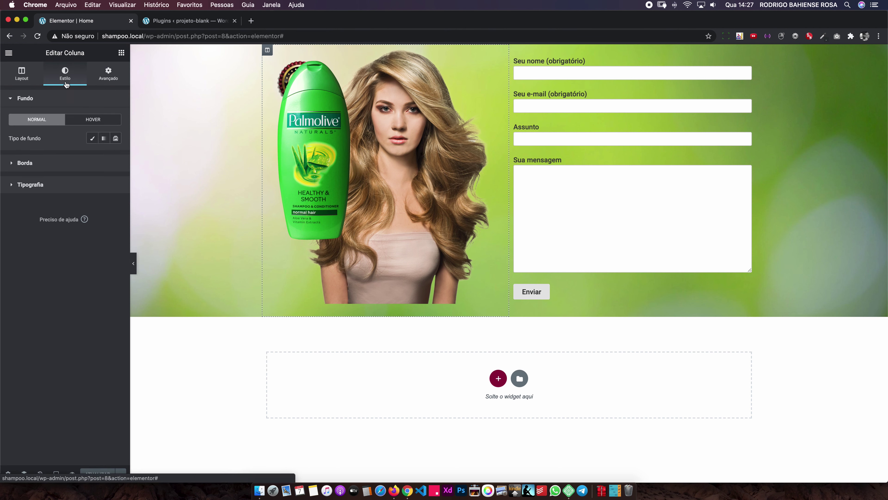
click(104, 77)
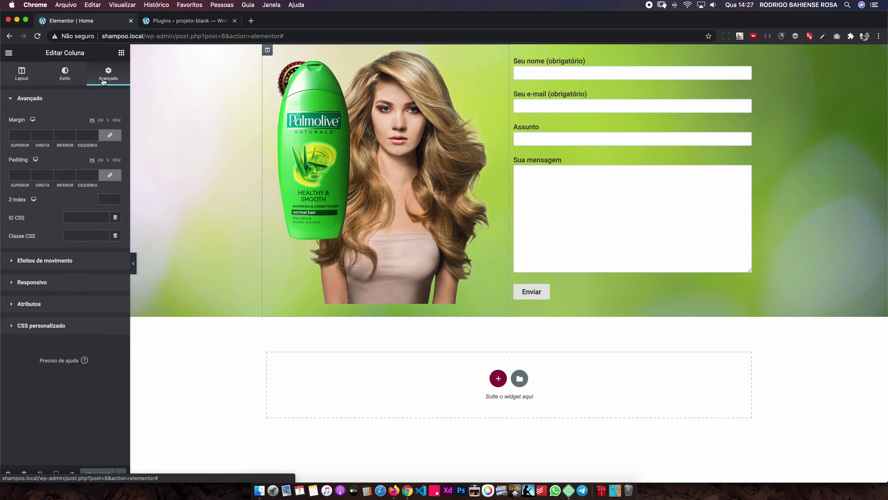
click(84, 135)
text(0)
click(84, 175)
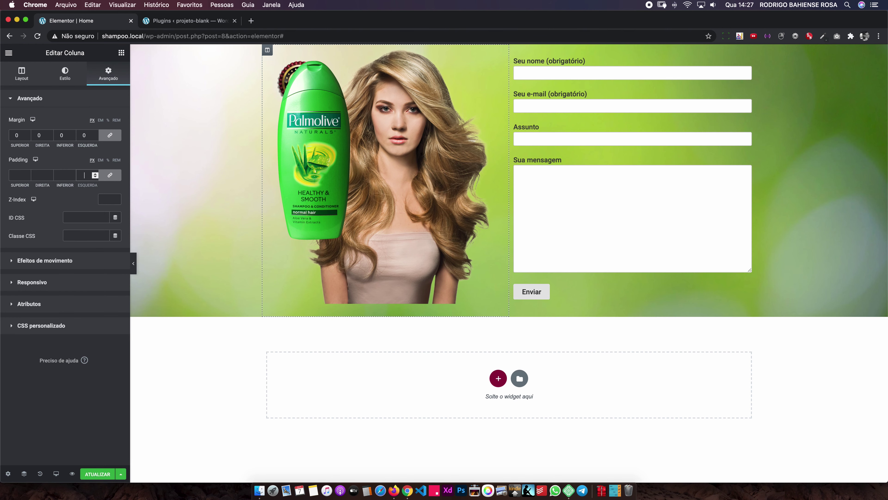
text(0)
Step: Set the form column's margin and padding to 0 and save the page
right_click(514, 50)
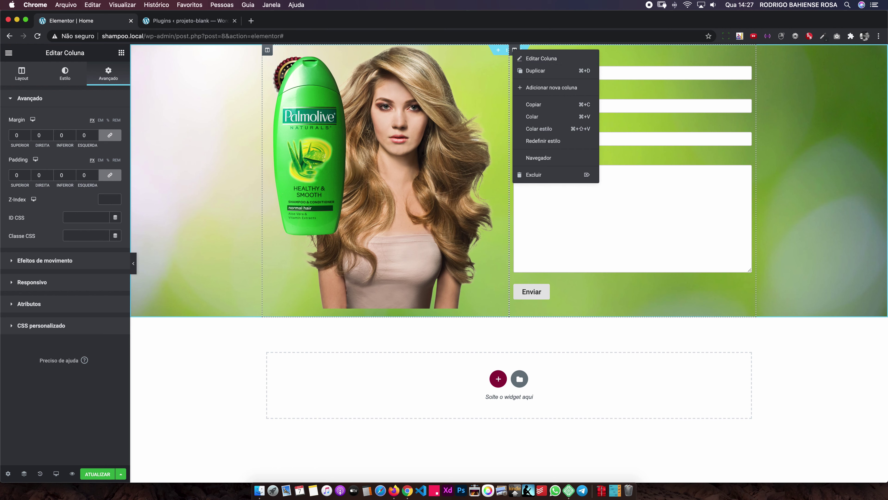
click(535, 57)
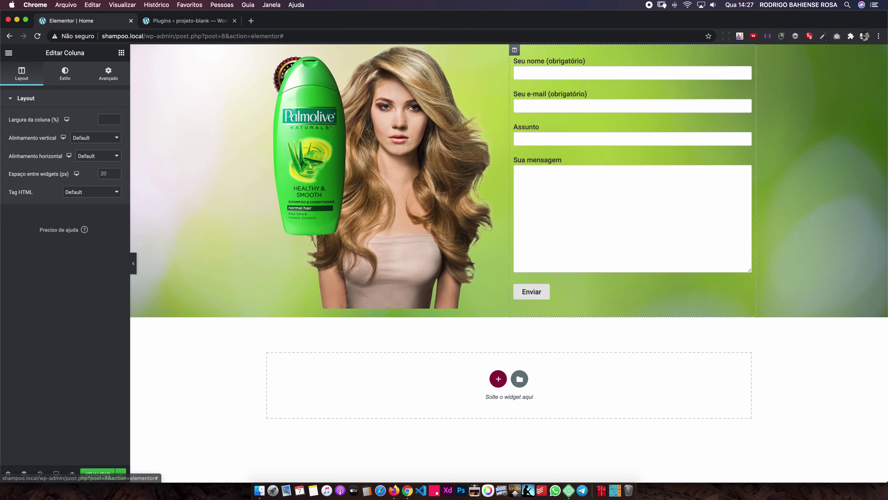
click(108, 74)
click(17, 135)
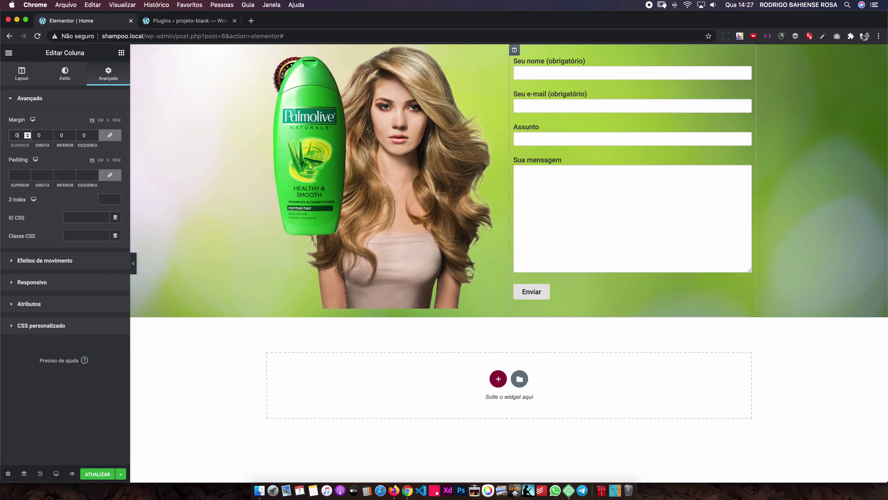
click(17, 175)
text(0)
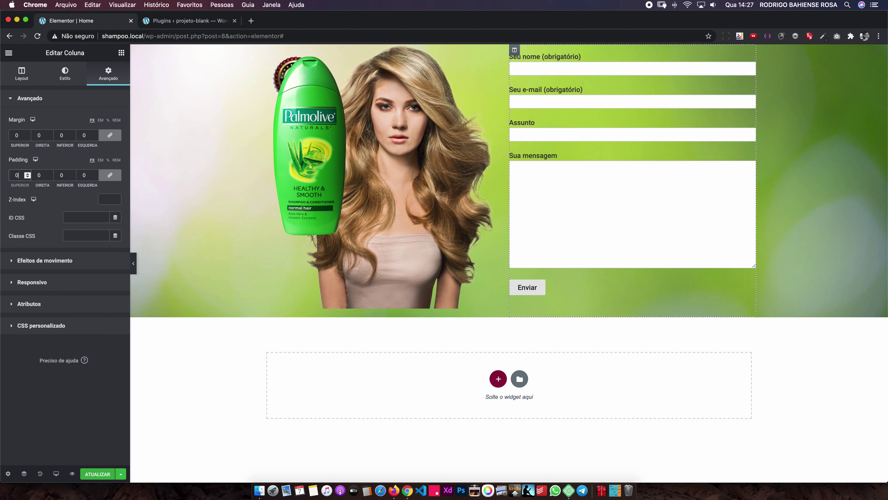
key(super+s)
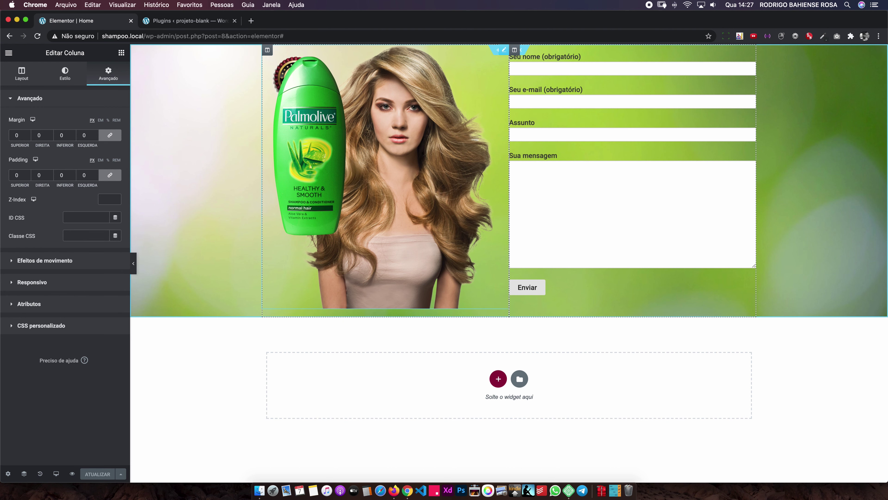
Step: Set all of the woman image's margins to 0
right_click(414, 88)
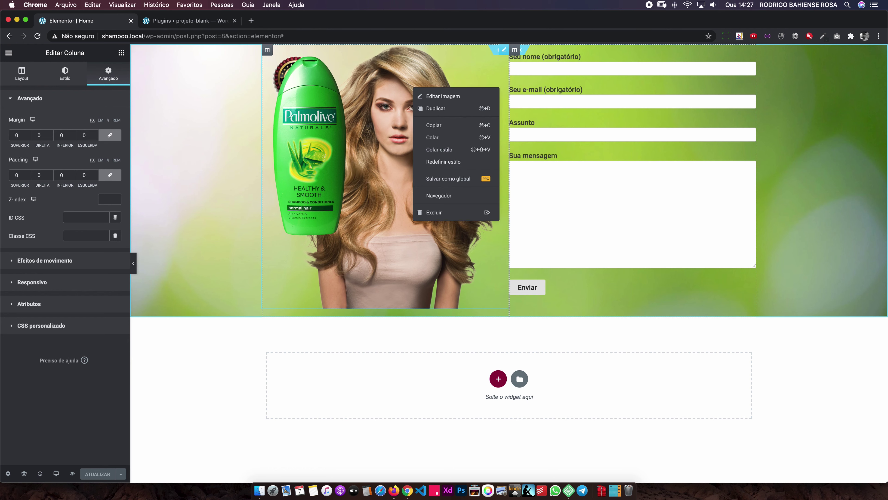
click(443, 95)
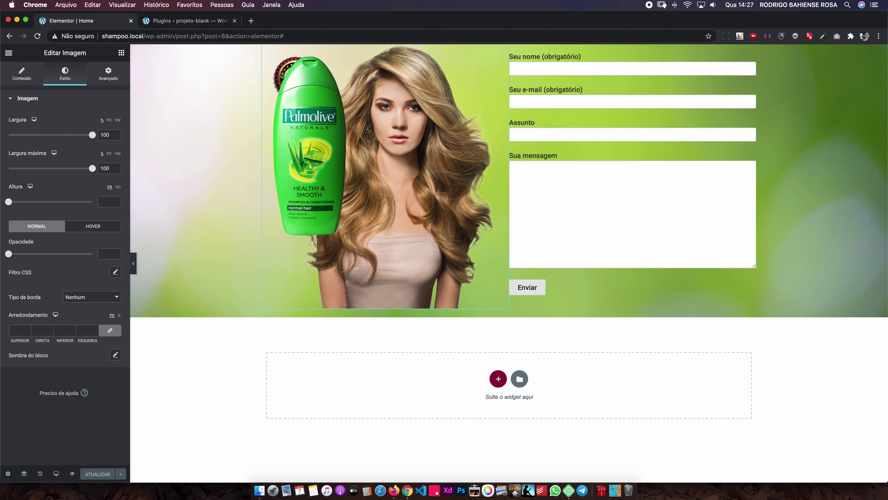
click(108, 74)
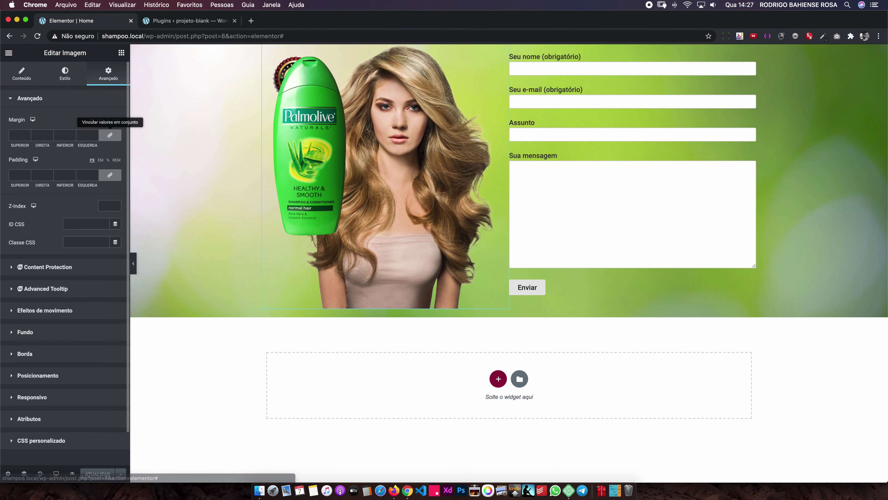
click(87, 136)
text(0)
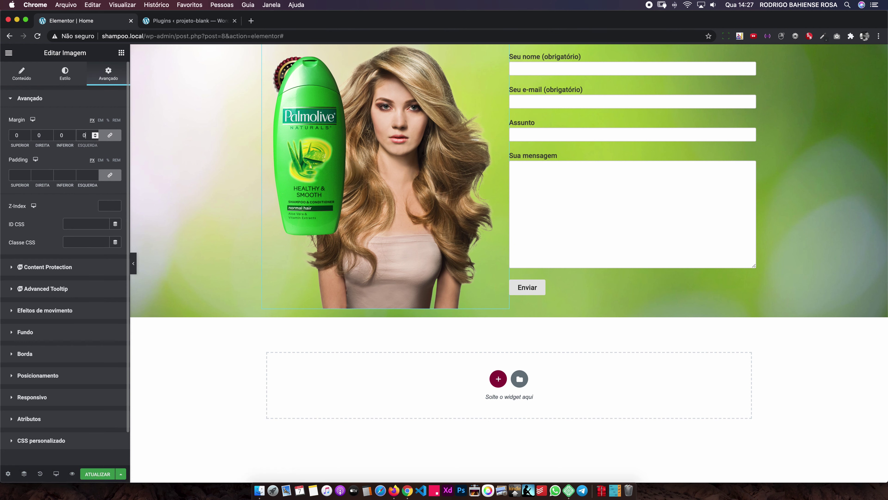
click(86, 175)
text(0)
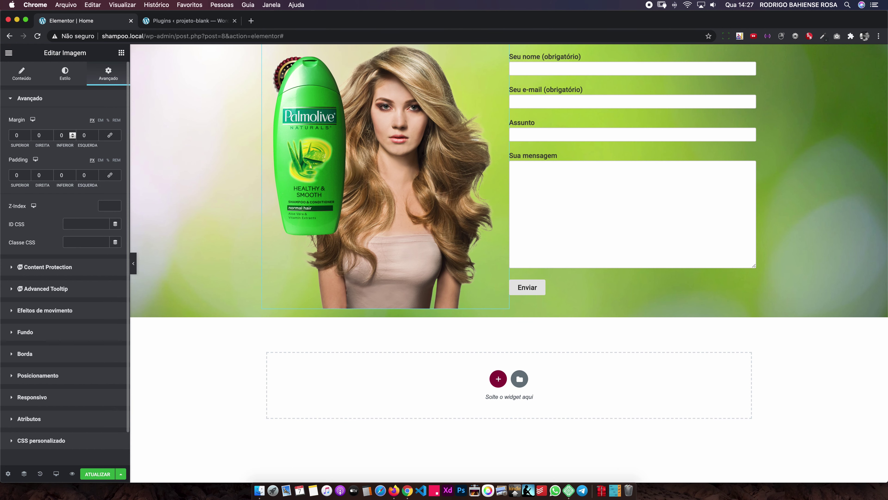
Step: Lower the image's bottom margin to -20 px and update the page
click(73, 137)
click(72, 137)
click(72, 136)
click(73, 137)
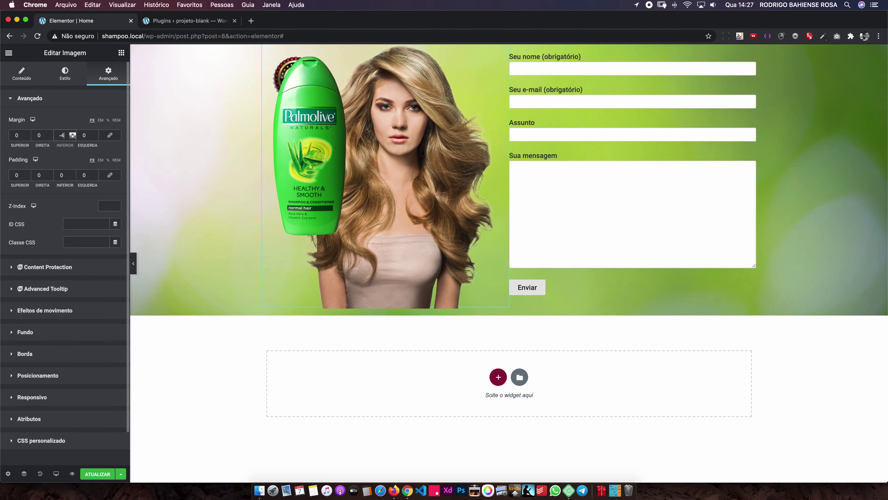
click(72, 136)
click(73, 137)
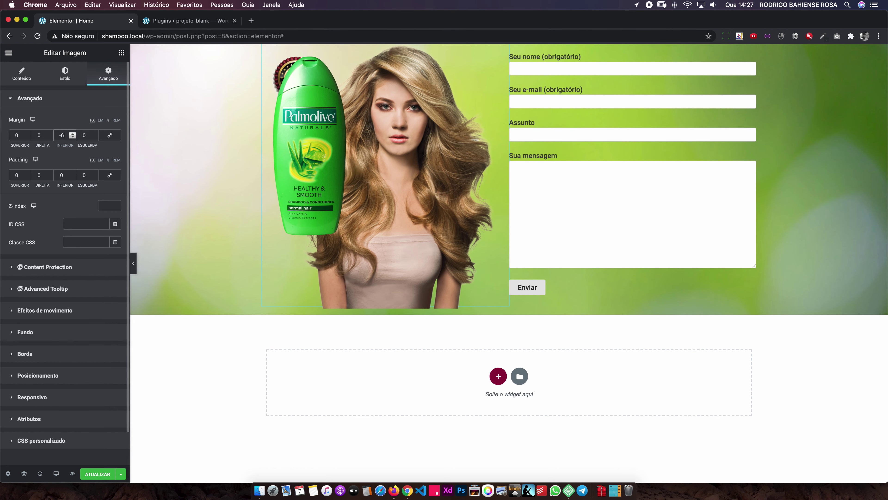
click(72, 137)
click(72, 137)
click(72, 136)
click(72, 137)
click(73, 137)
click(73, 136)
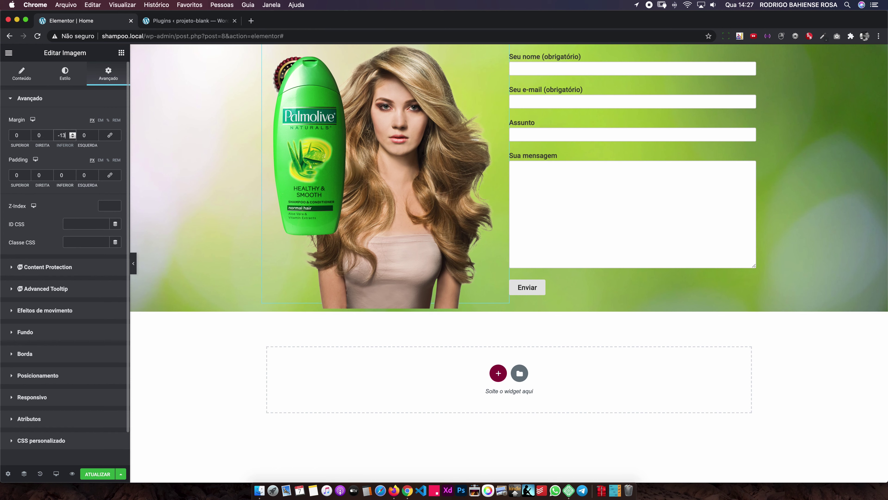
click(73, 137)
click(73, 136)
click(72, 137)
click(72, 137)
click(73, 137)
click(72, 137)
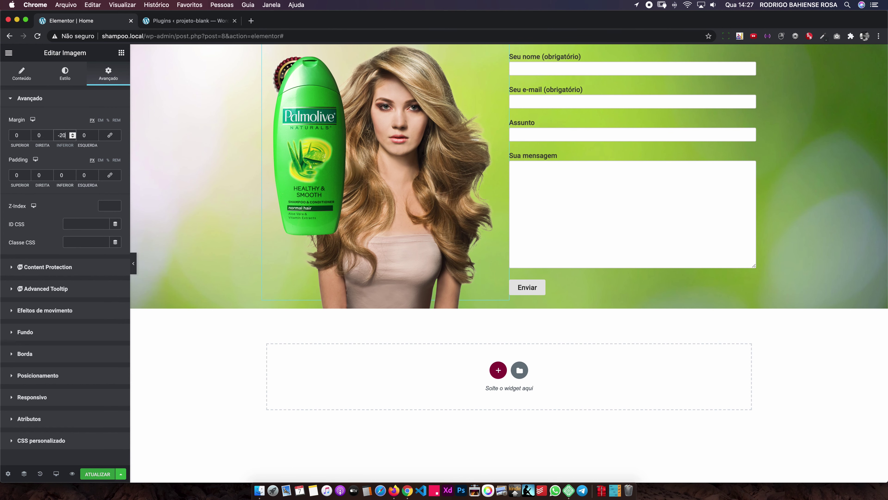
click(98, 473)
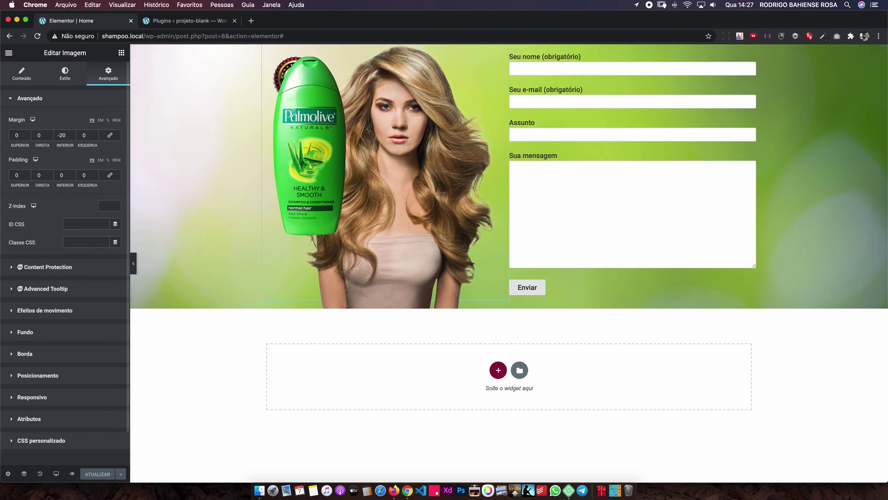
click(72, 137)
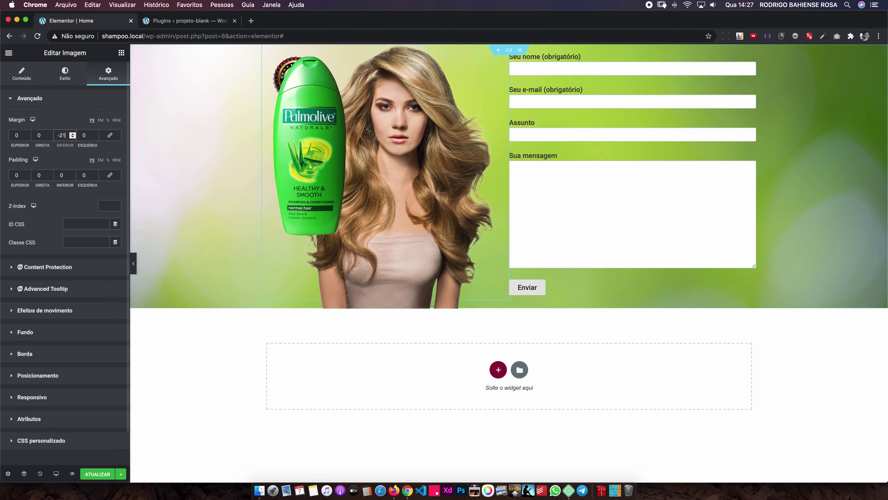
click(72, 133)
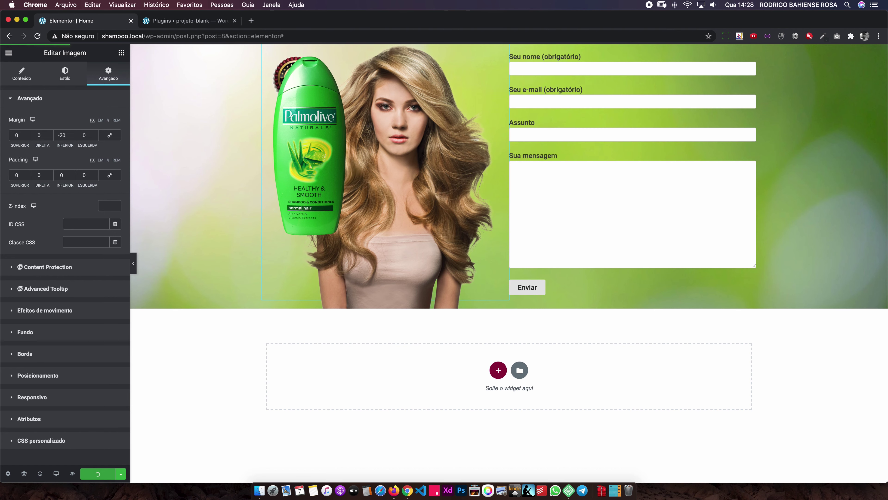
click(97, 474)
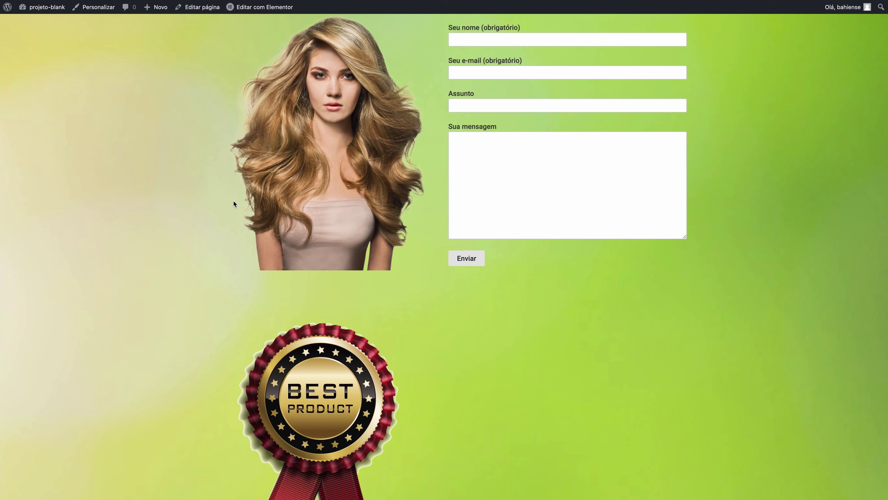
key(ctrl+r)
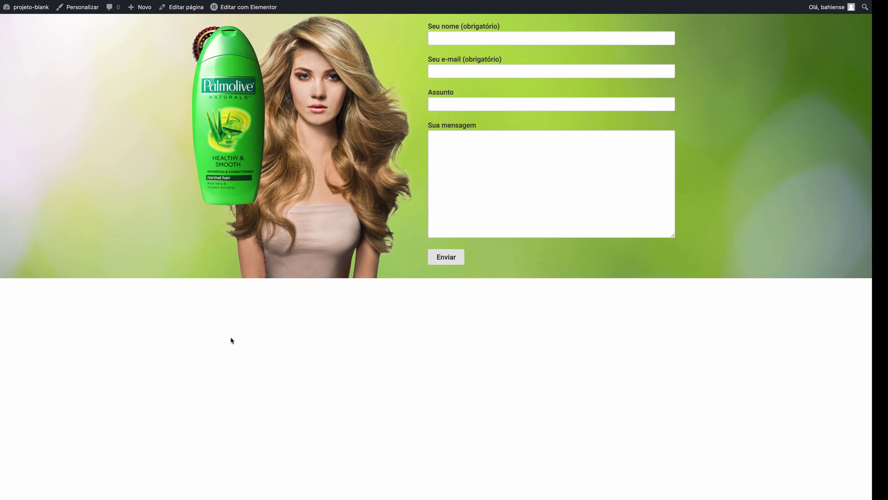
key(ctrl+Left)
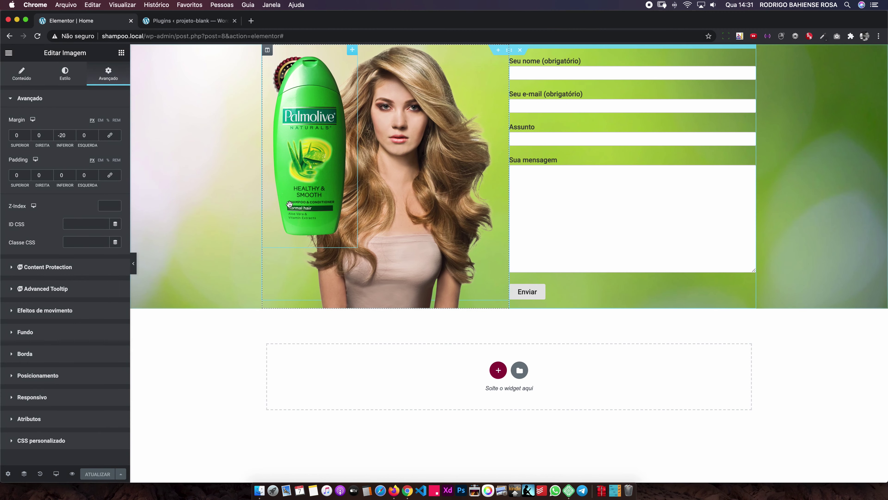
mouse_move(498, 50)
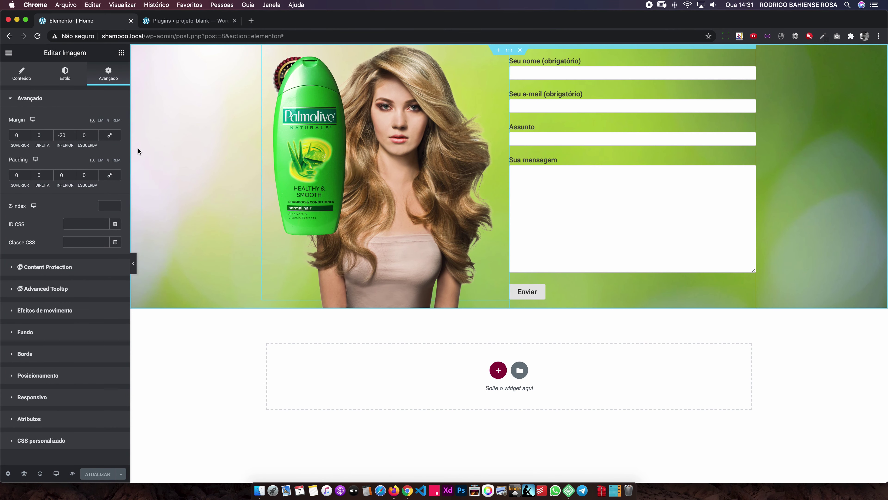
Step: Insert a single-column section above the green hero and bring up the widget list
click(498, 51)
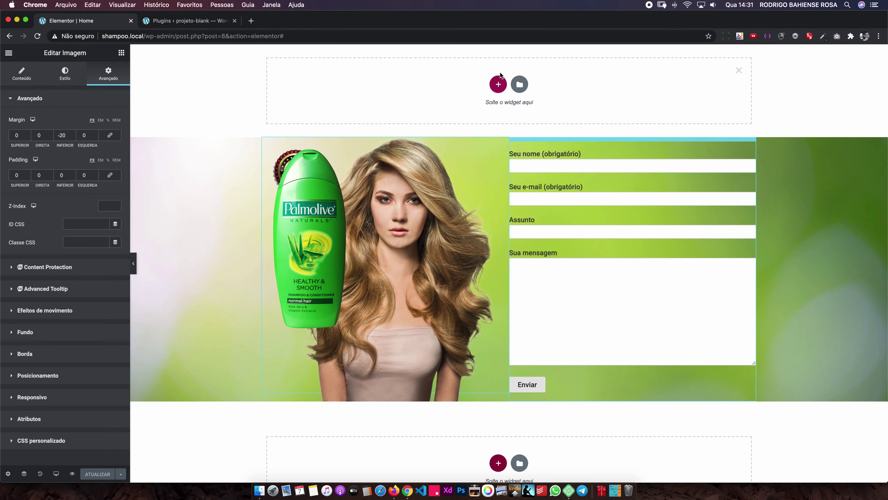
click(497, 86)
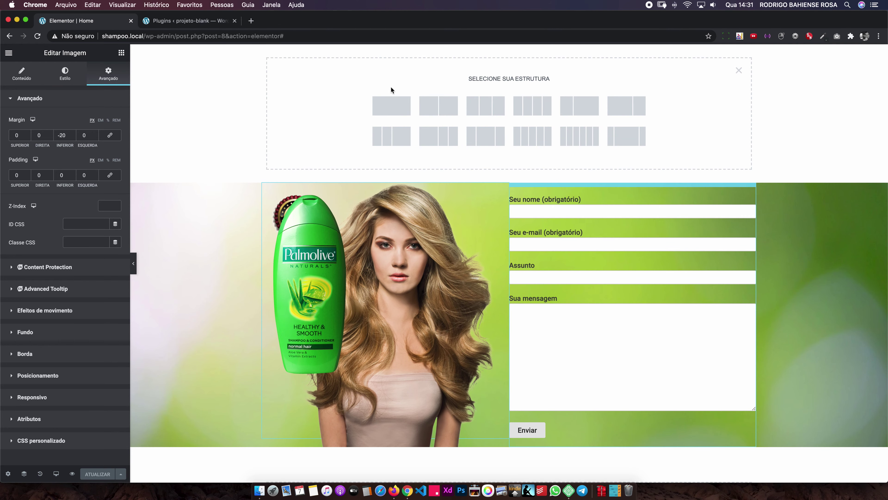
click(391, 107)
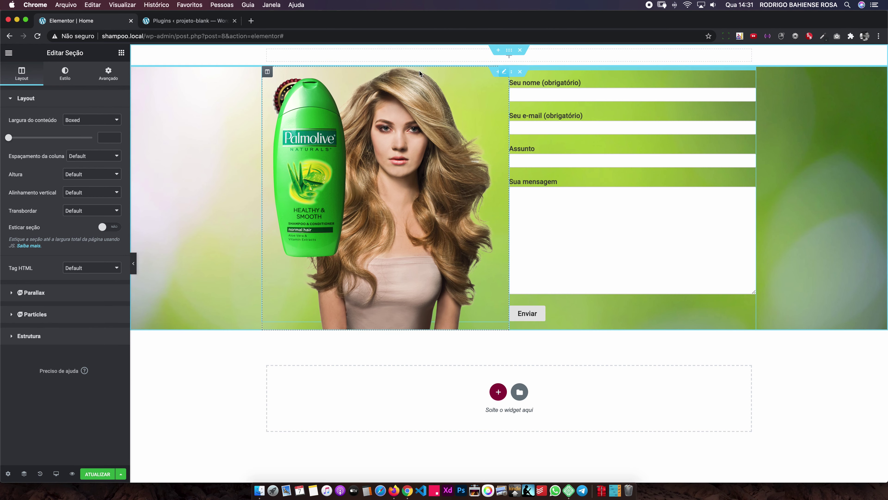
click(122, 53)
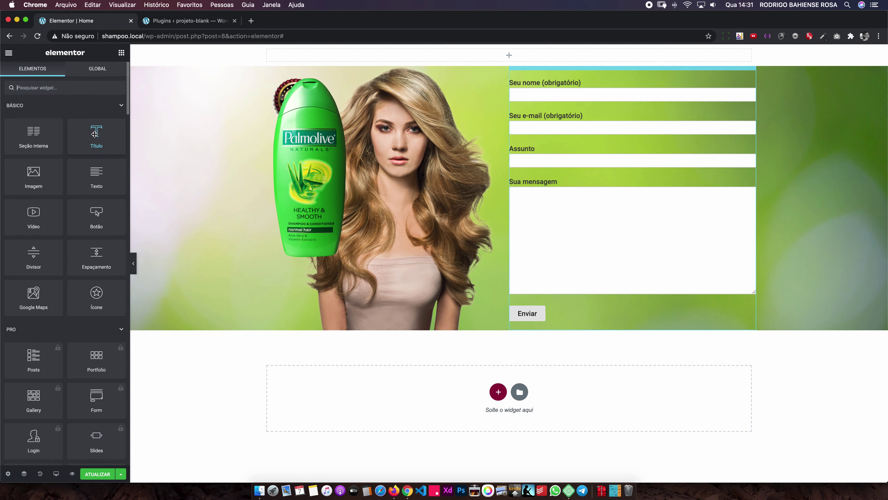
Step: Add a Título heading to the top section, centred, with H1 tag and XXL size
drag(95, 134, 511, 54)
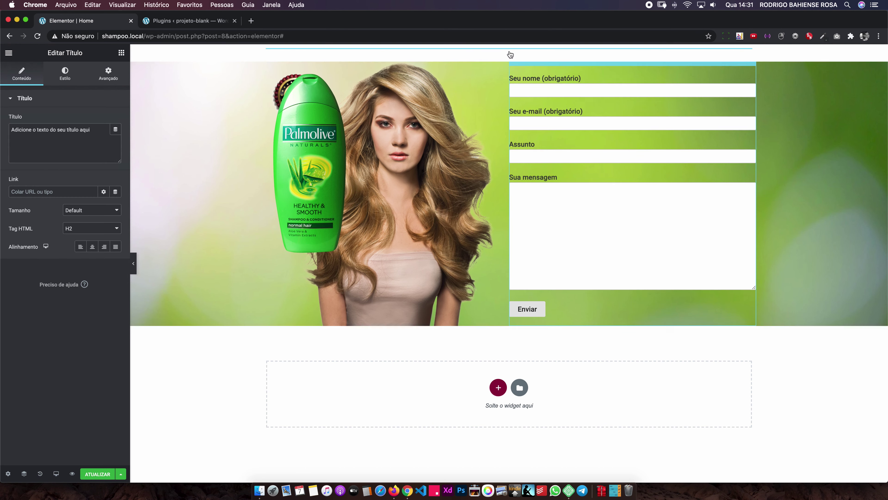
click(93, 247)
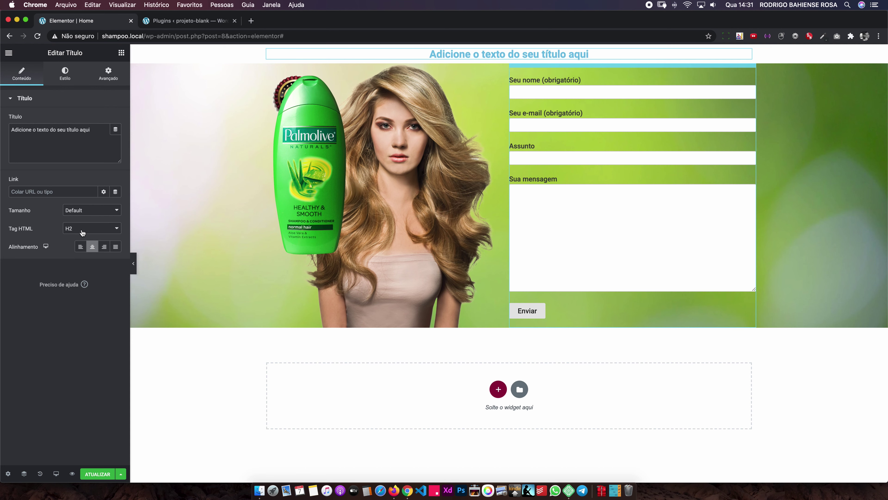
click(82, 232)
click(72, 227)
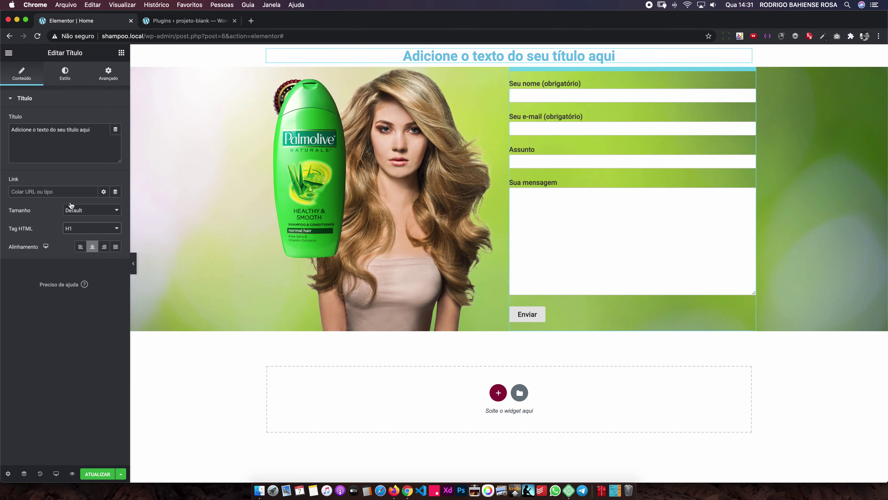
click(87, 211)
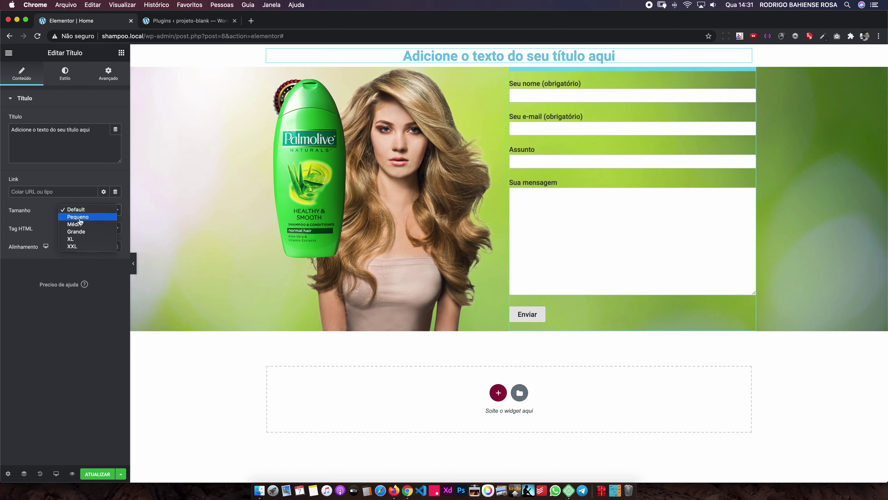
click(77, 239)
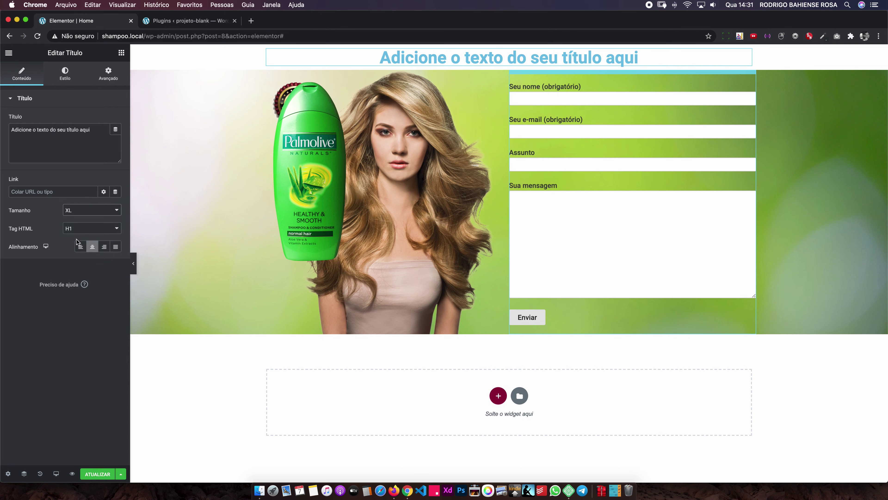
click(76, 229)
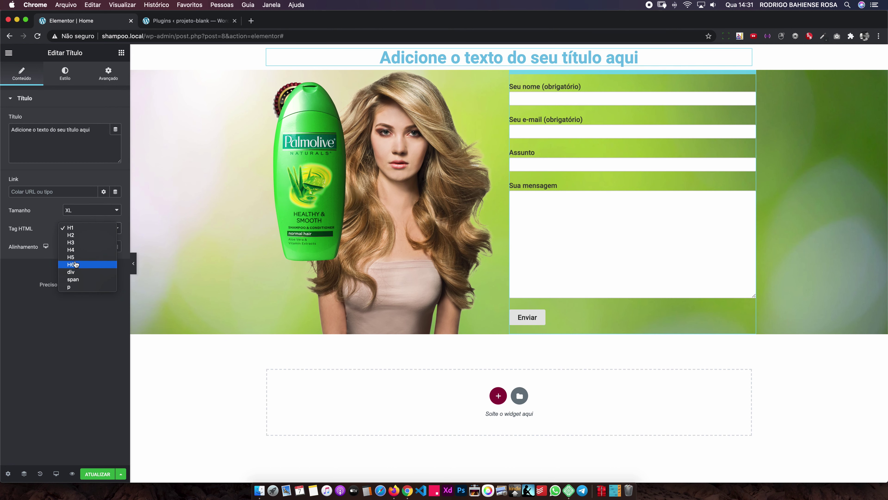
click(76, 212)
click(76, 226)
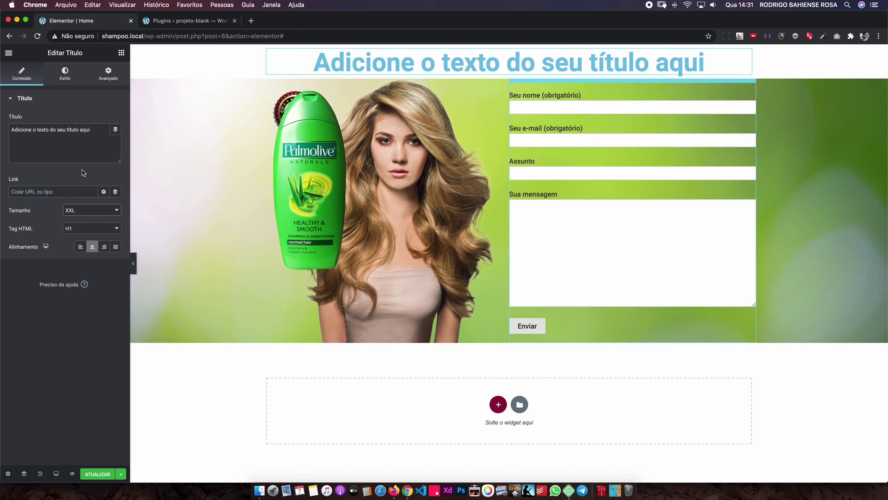
click(65, 74)
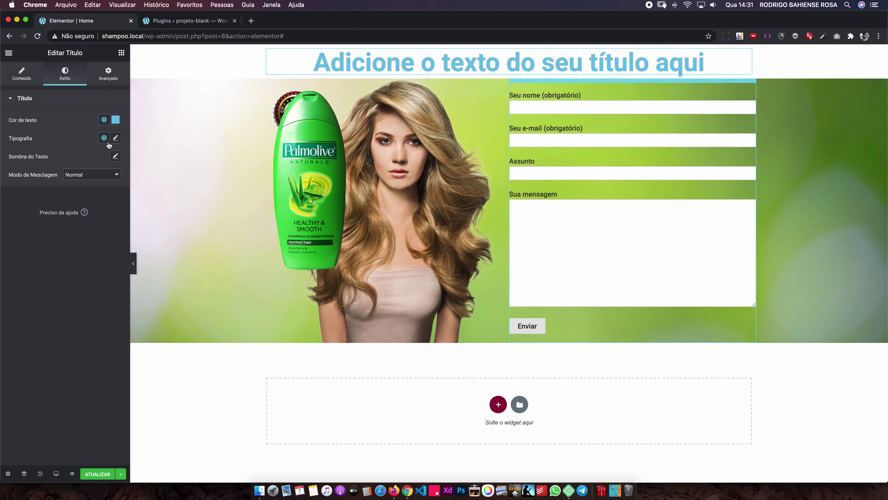
mouse_move(510, 97)
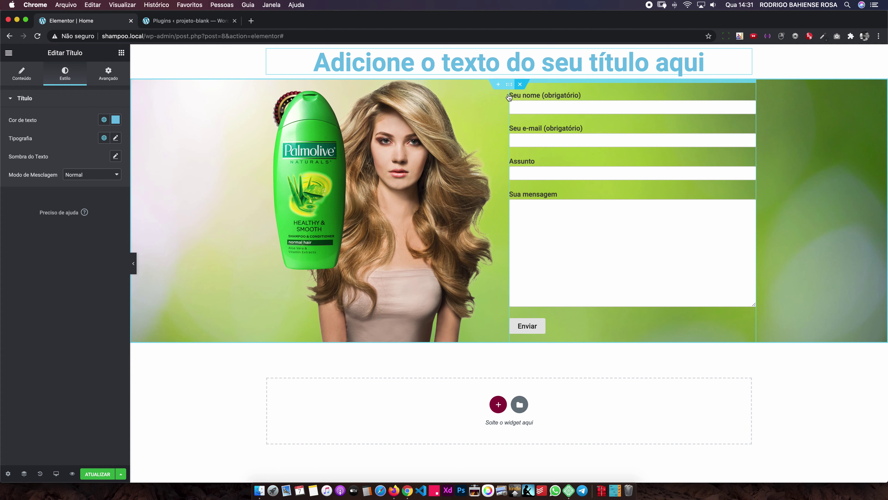
Step: Give the image-and-form section an unlinked -5 em top margin, then open the Navigator
right_click(520, 86)
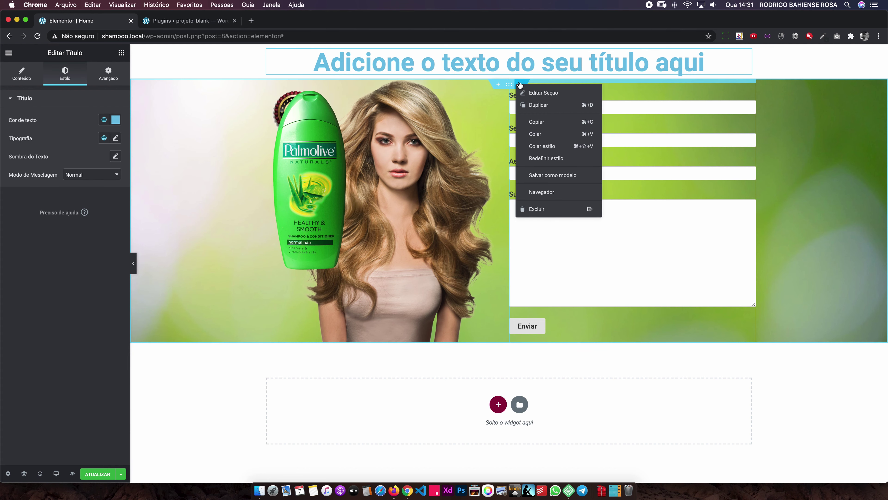
click(541, 93)
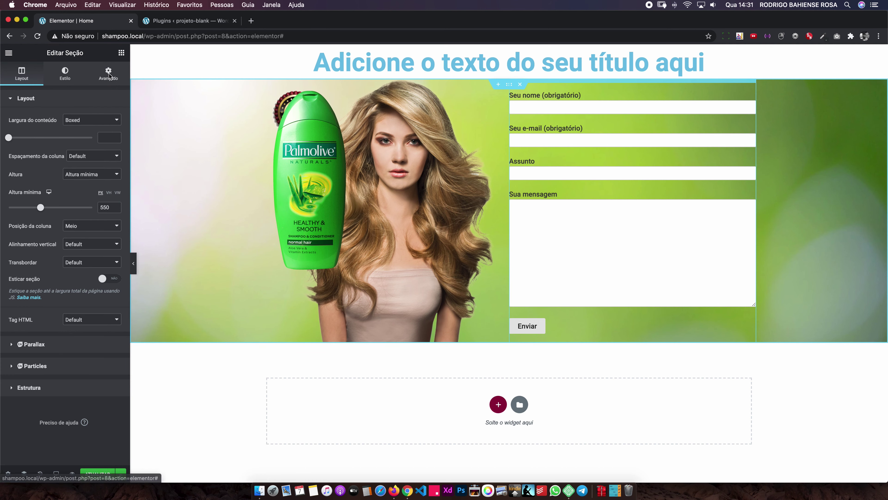
click(106, 80)
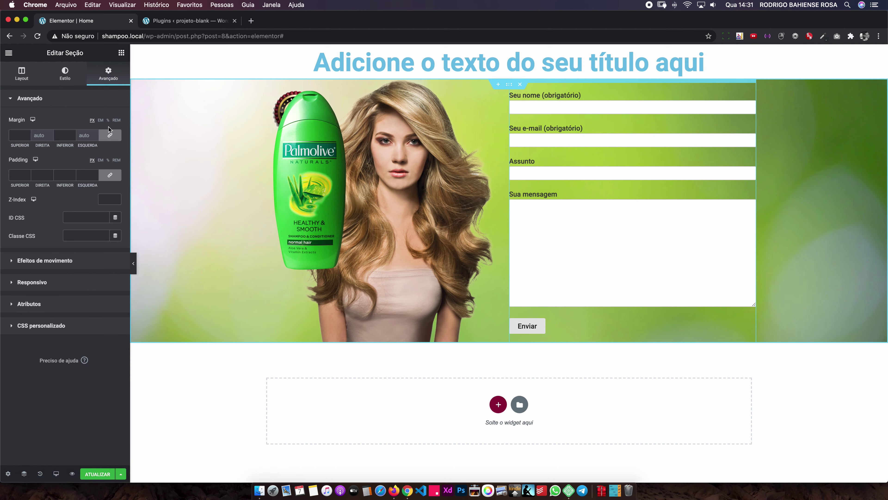
click(110, 136)
click(101, 120)
click(27, 136)
click(27, 137)
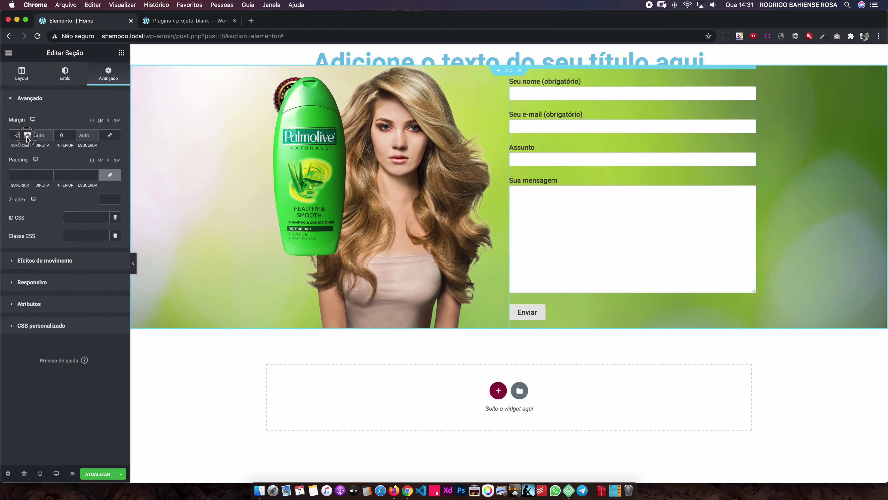
click(27, 136)
click(27, 137)
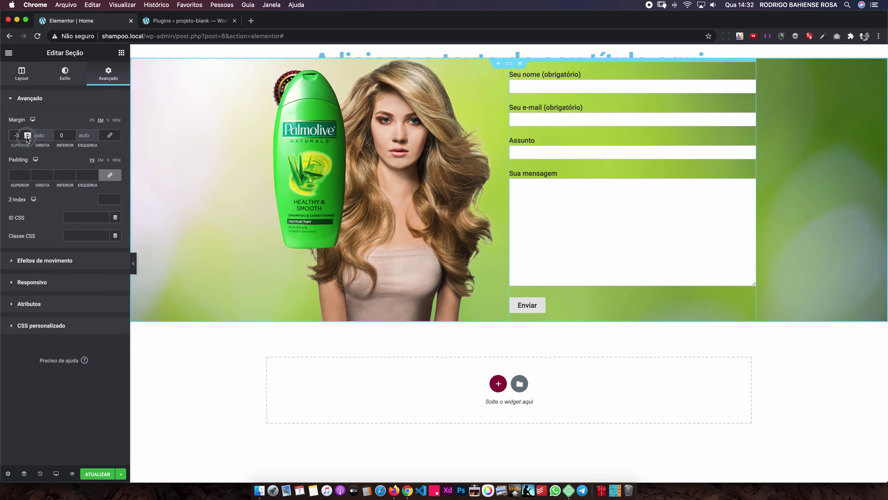
click(27, 137)
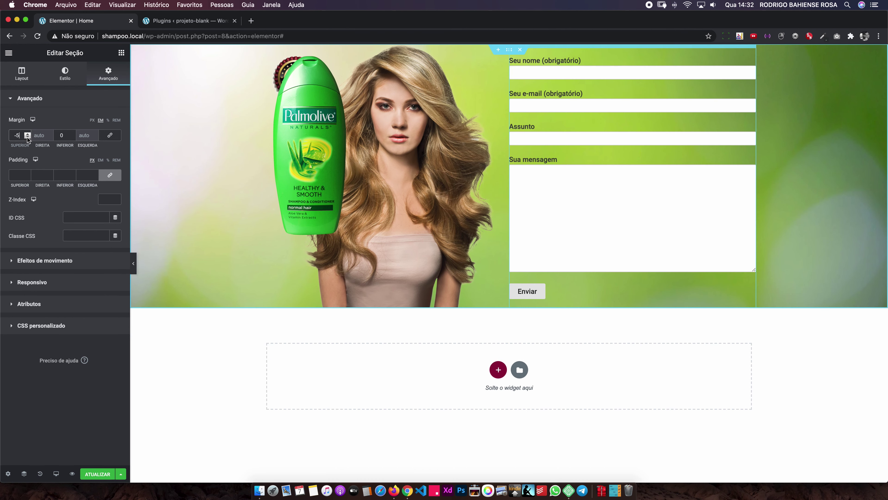
click(103, 199)
text(0)
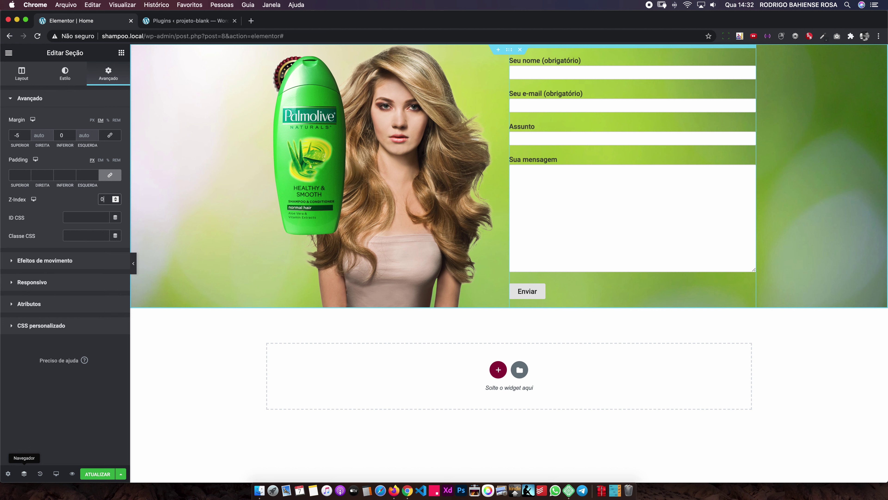
click(24, 473)
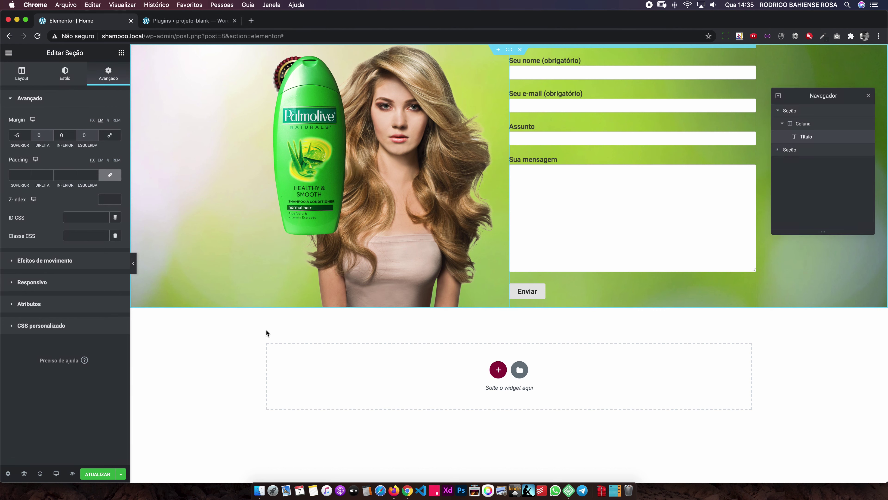
mouse_move(805, 150)
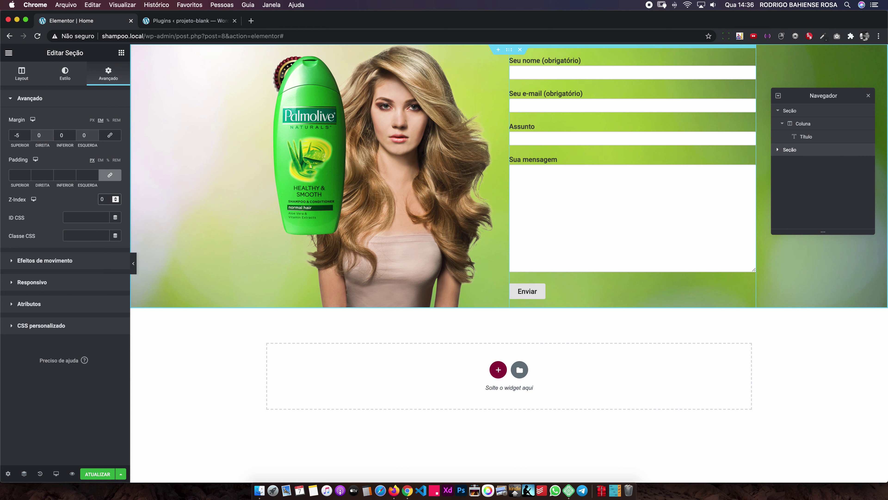
Step: Bring the heading section to the front with Z-Index 10 and save the page
click(865, 111)
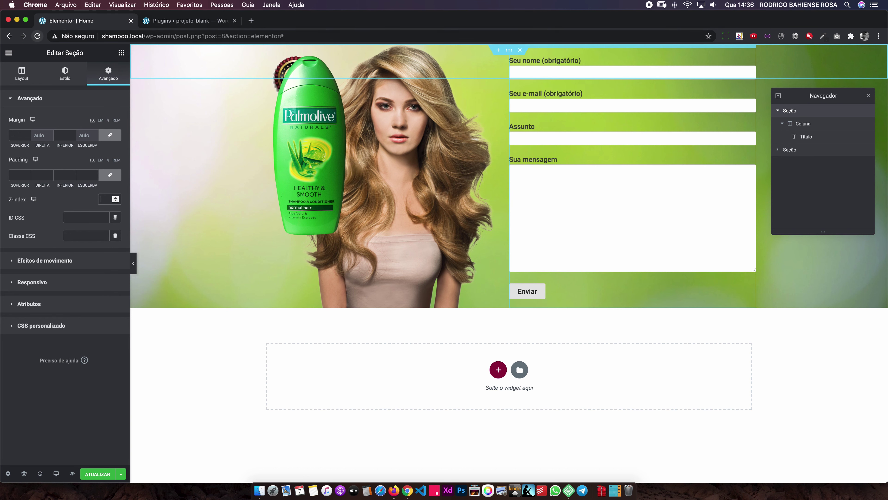
text(10)
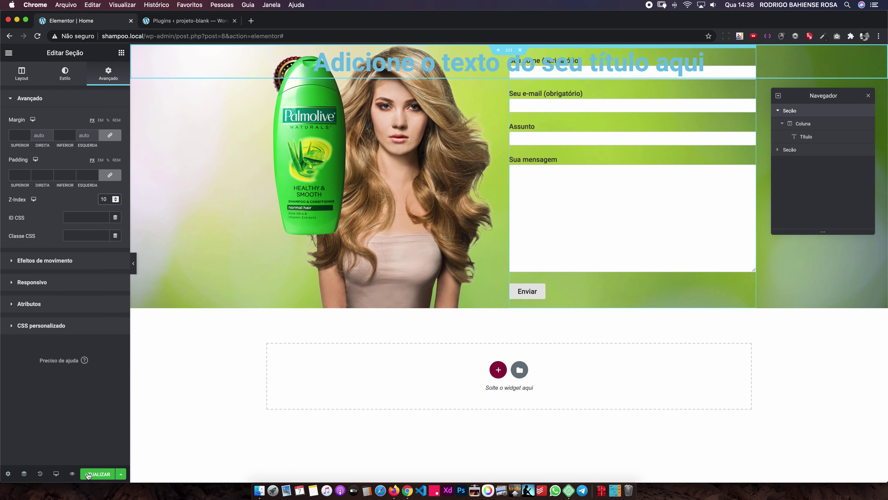
click(93, 475)
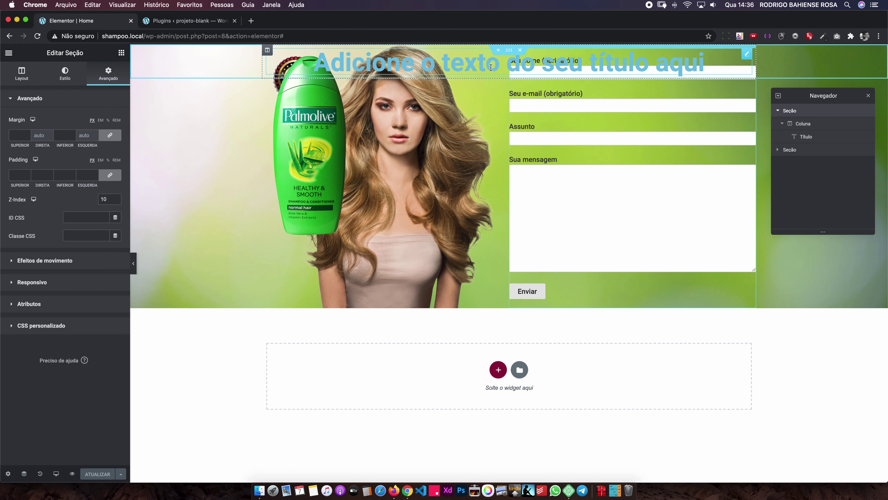
Step: Give the image-and-form section 130 px of top padding, with the padding sides unlinked
click(793, 153)
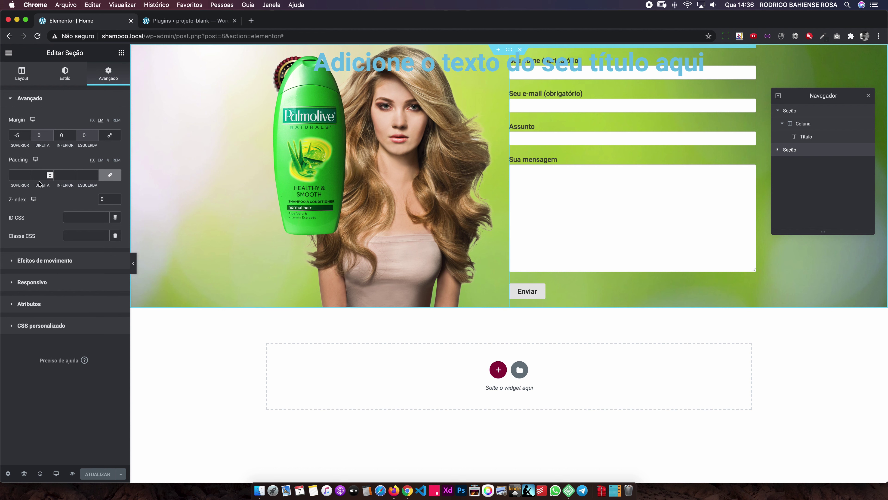
click(111, 175)
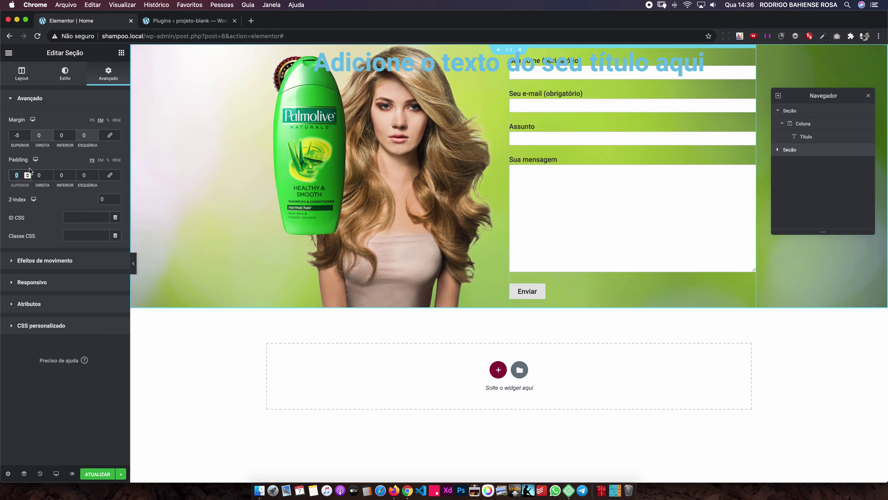
text(100)
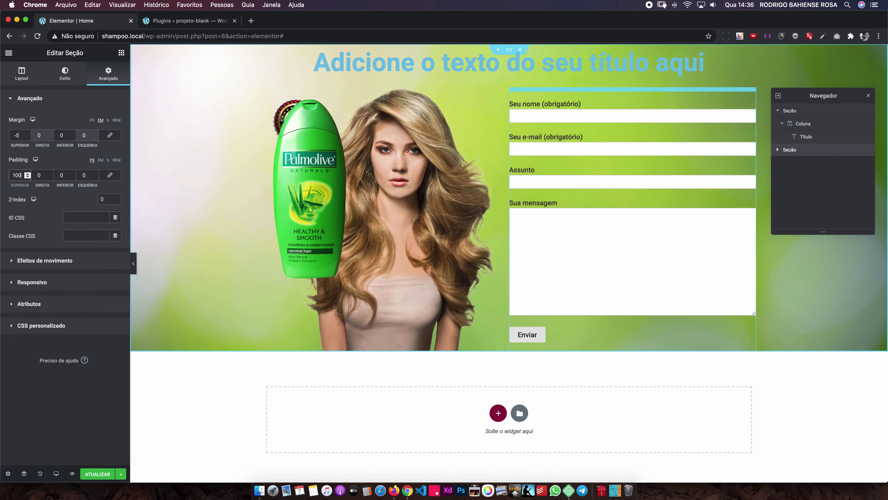
key(BackSpace)
key(BackSpace)
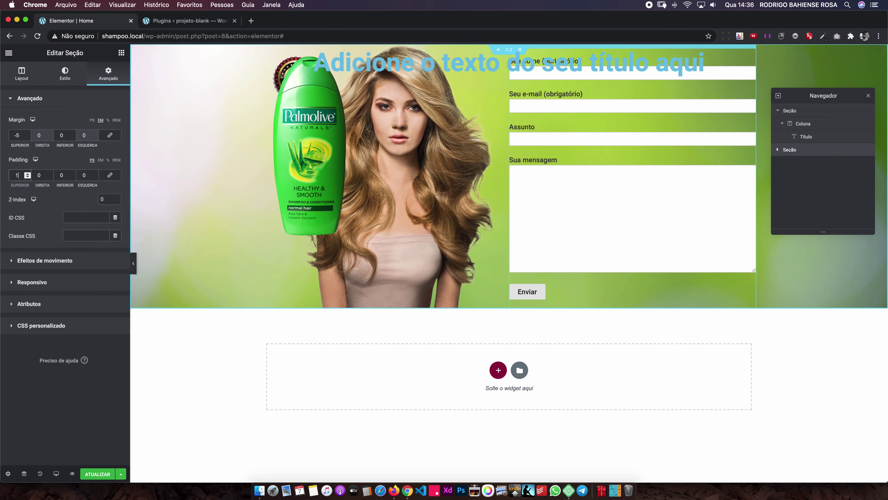
text(50)
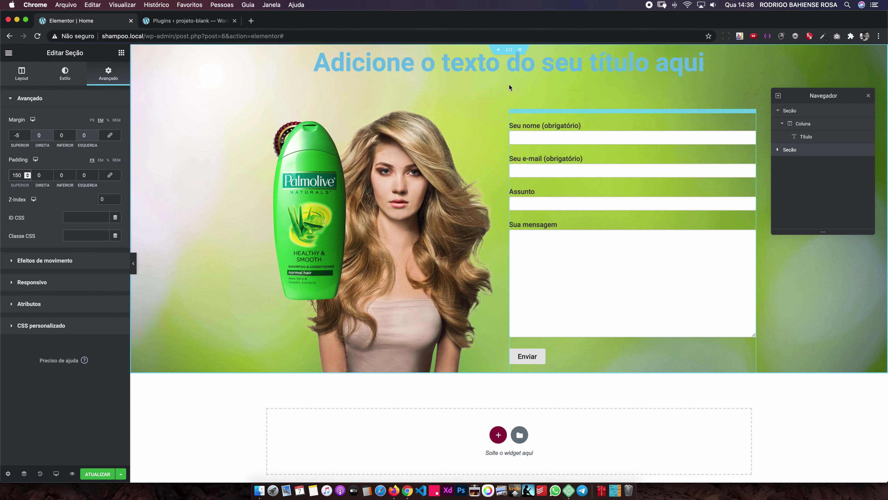
click(16, 175)
Step: Set the title widget's text colour to #FFFFFF in its Estilo settings
text(3)
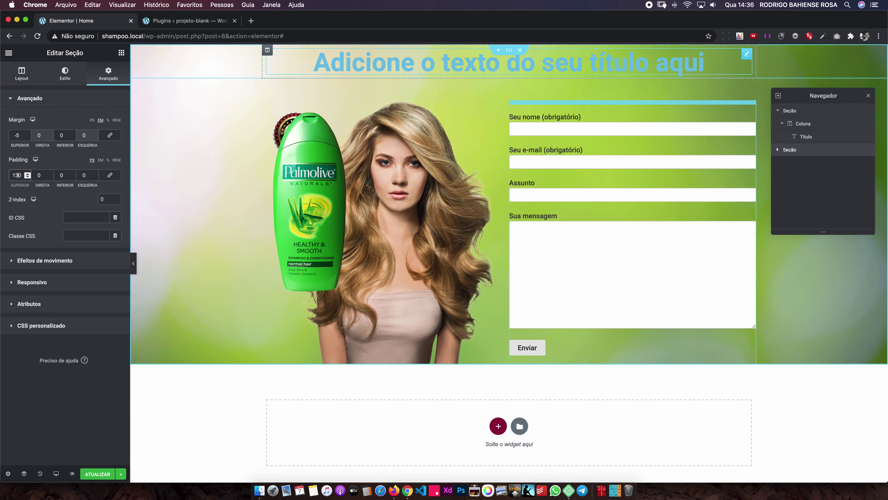
right_click(747, 56)
click(756, 62)
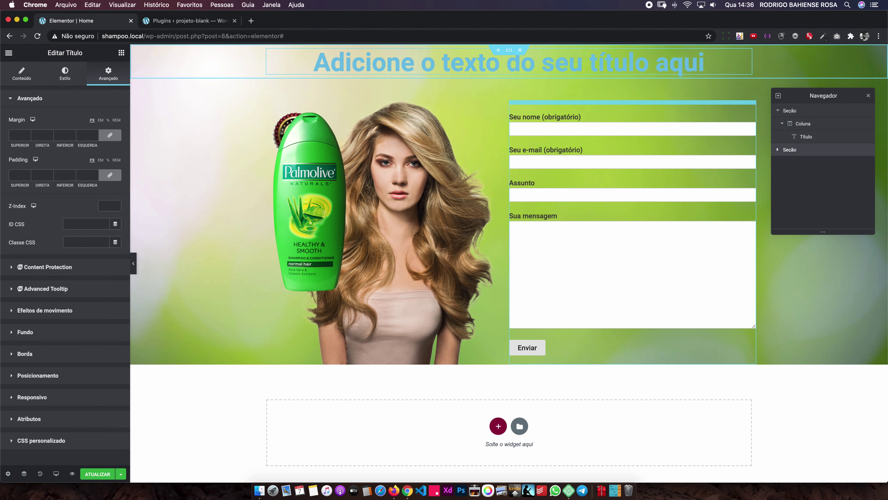
right_click(771, 57)
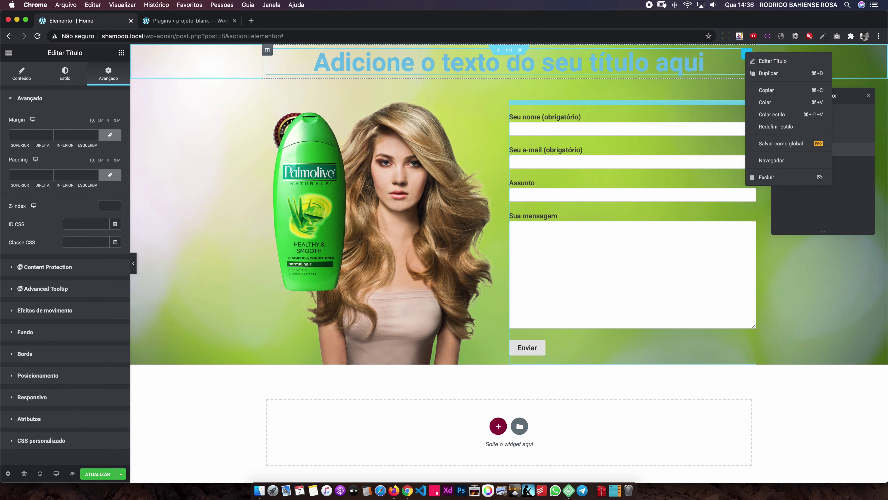
key(Escape)
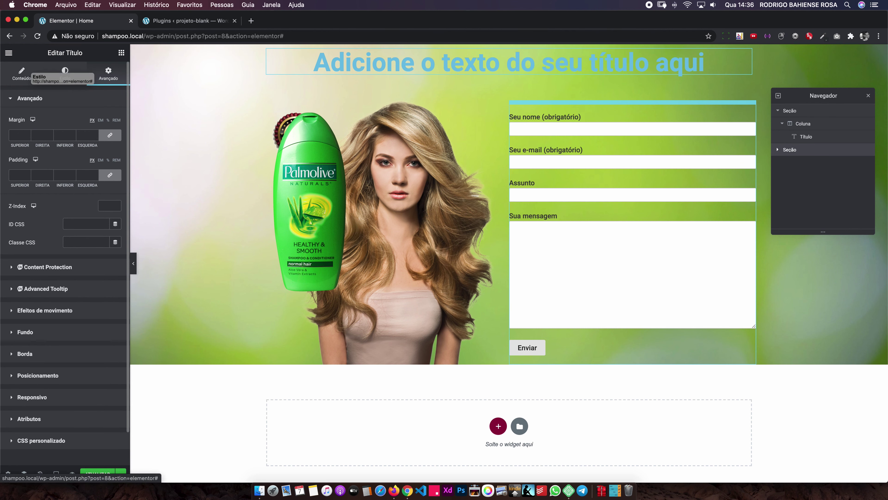
click(65, 74)
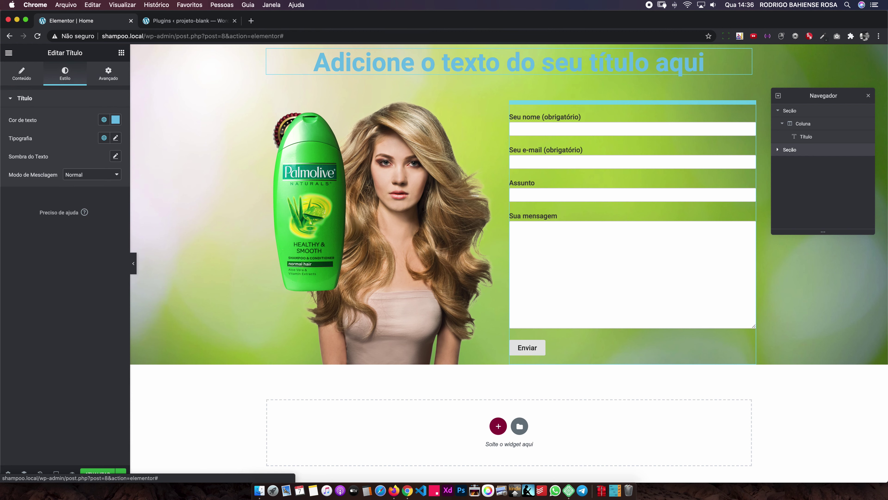
click(115, 120)
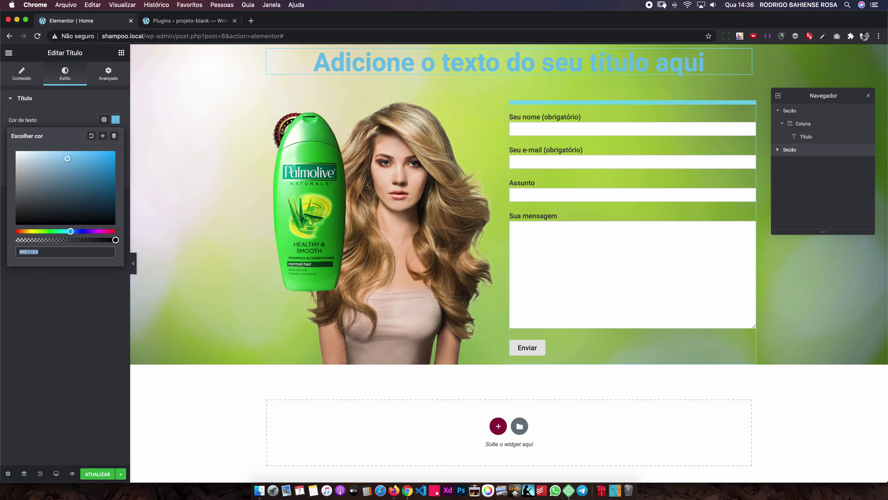
text(#FFFFFF)
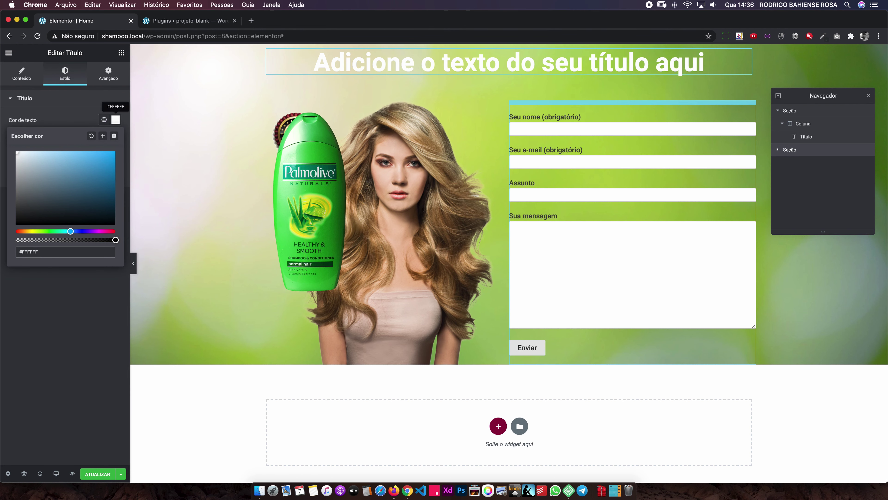
click(116, 119)
click(115, 138)
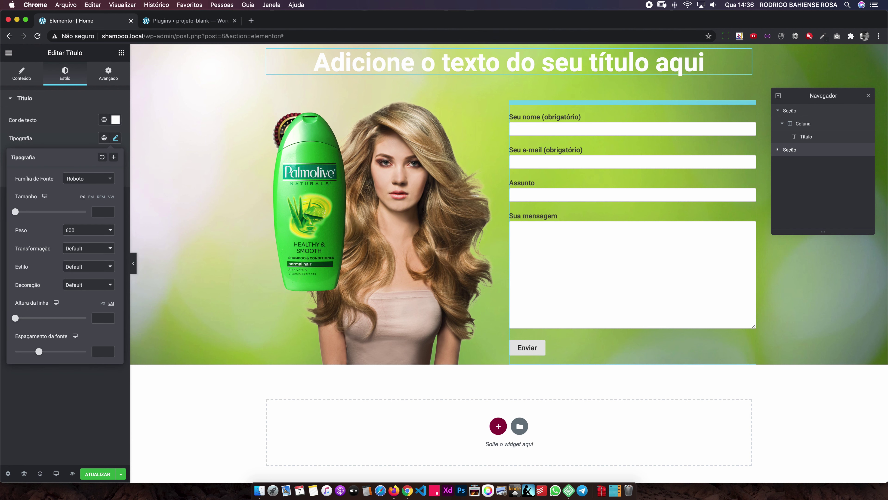
Step: Change the heading's font family to Oswald, then start adding a text shadow
click(88, 178)
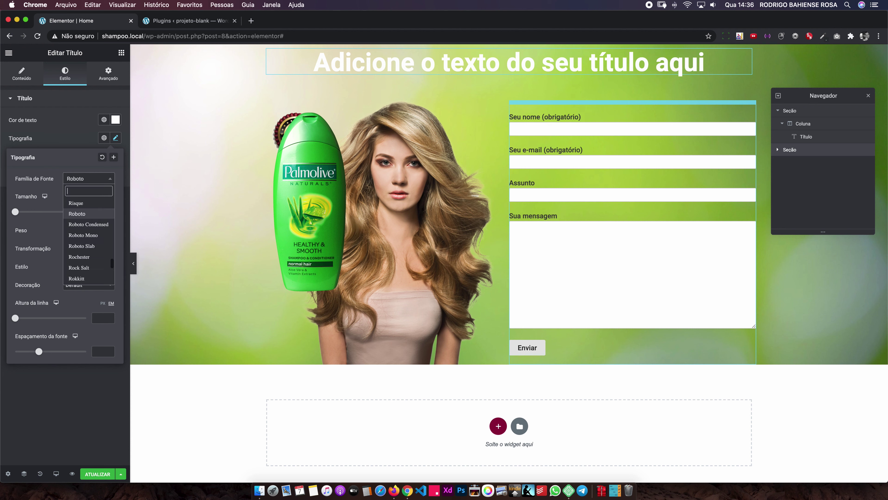
text(osw)
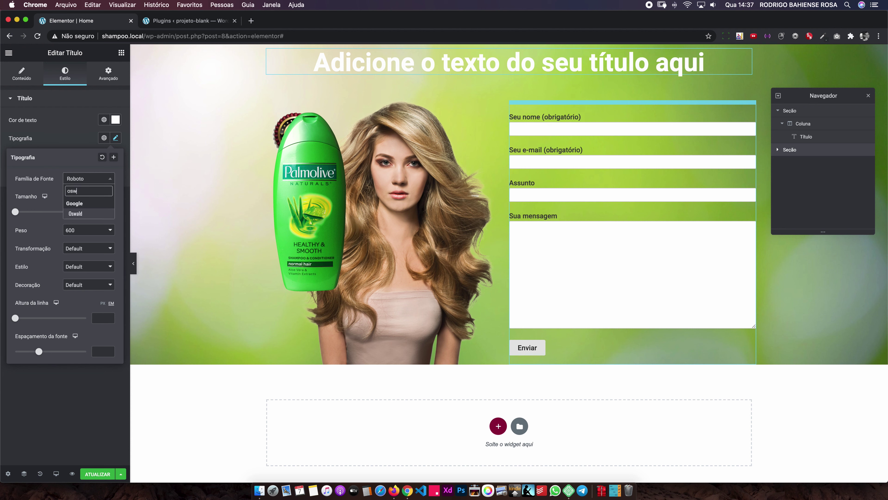
click(76, 214)
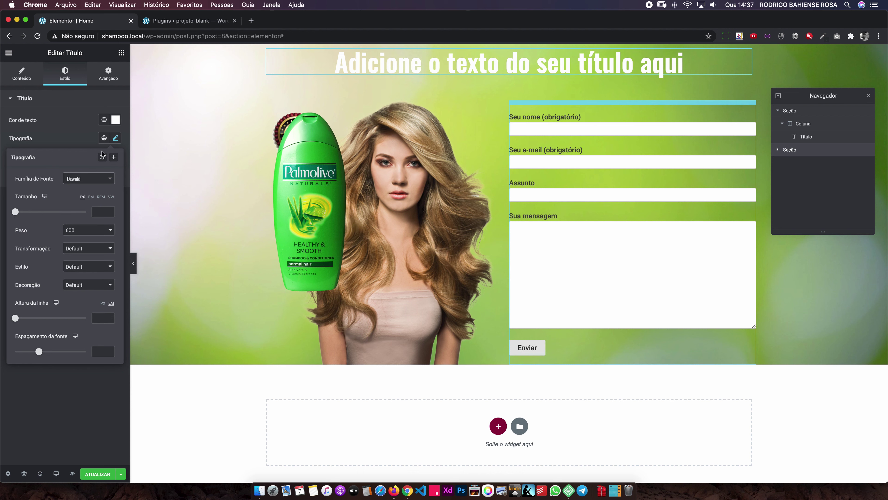
click(117, 139)
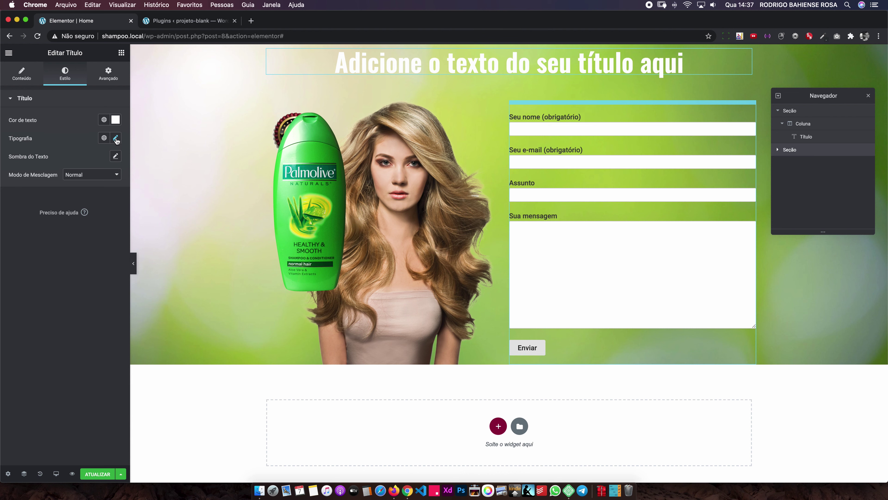
click(115, 157)
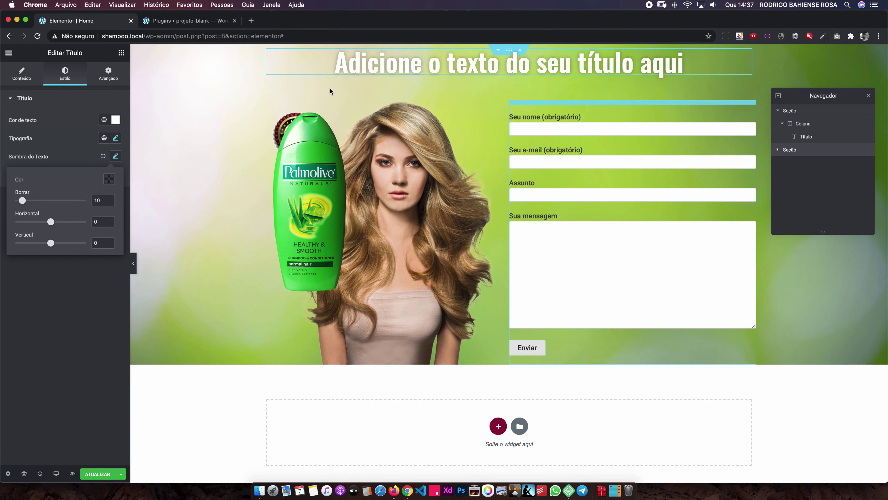
Step: Set only the headline's top padding to 20 px in the Advanced tab
click(105, 75)
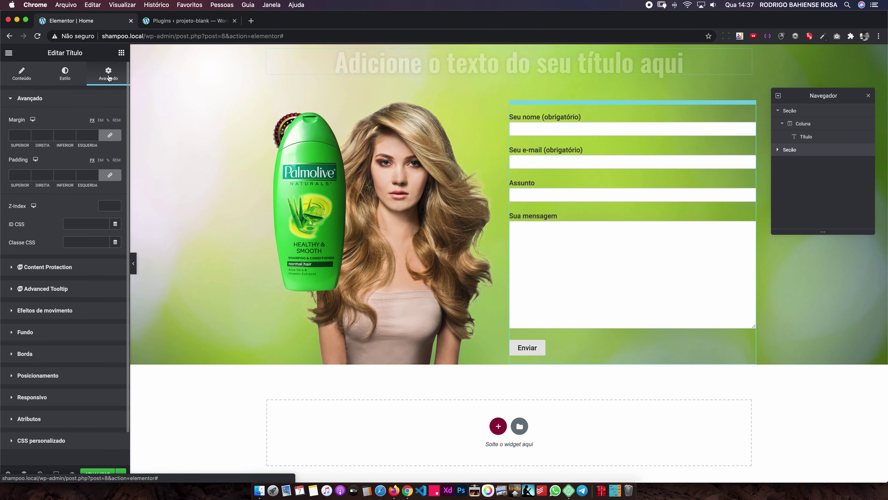
click(16, 176)
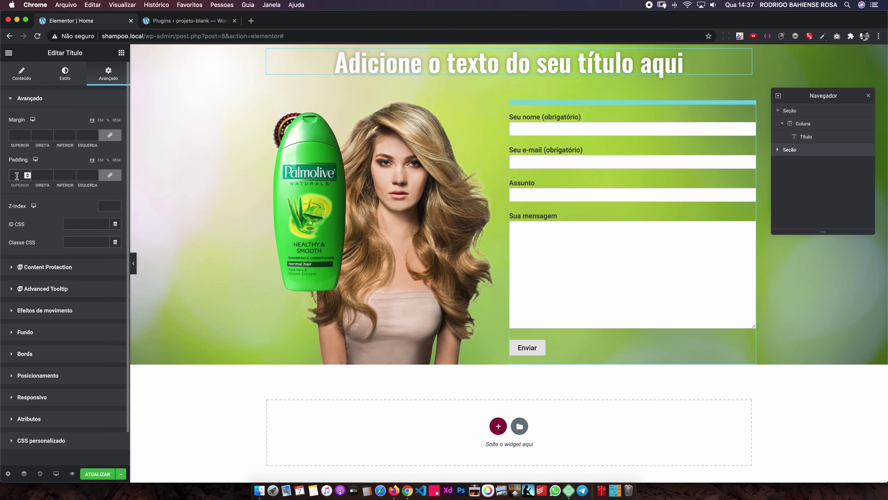
text(20)
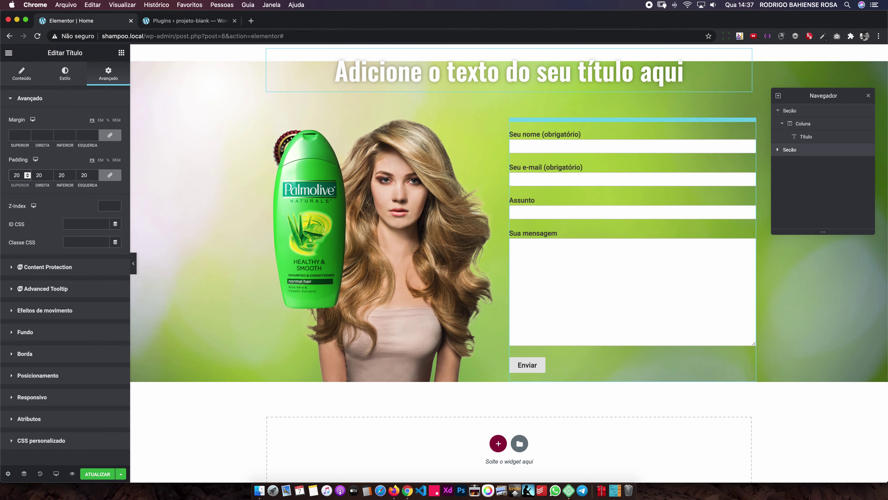
key(BackSpace)
key(BackSpace)
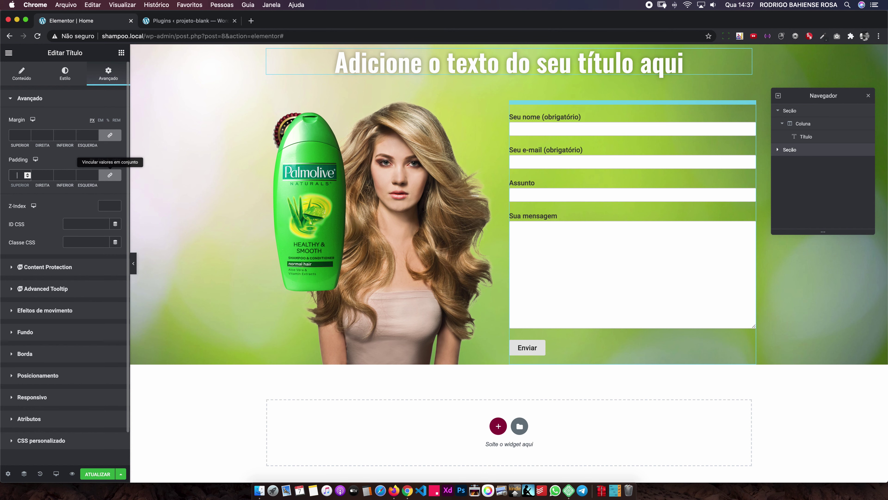
text(0)
click(110, 175)
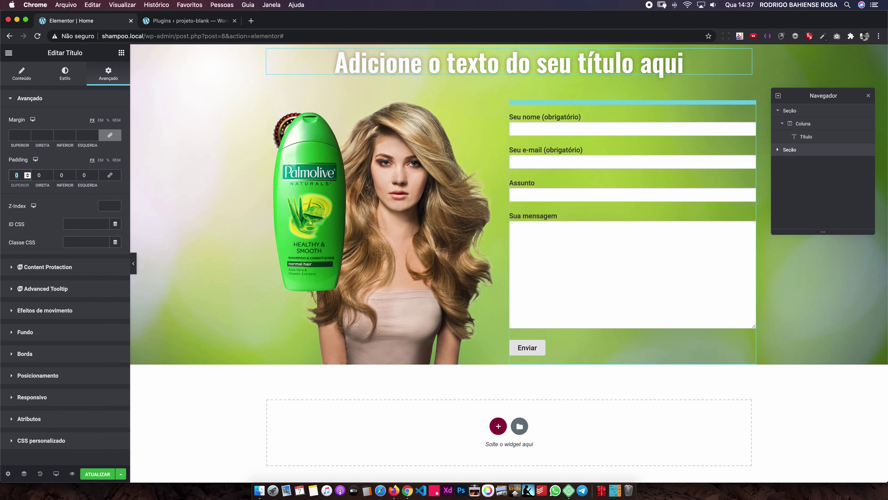
text(20)
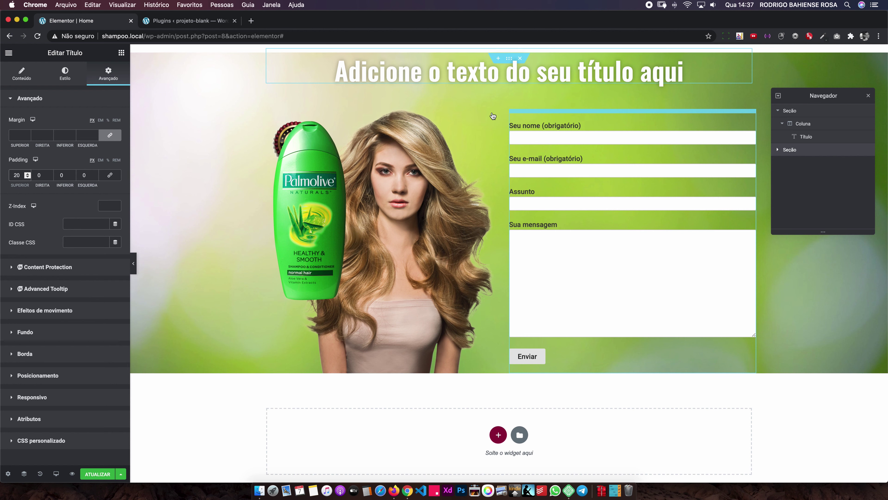
Step: Step the hero section's top margin from -5 to -7 em and save the page
click(793, 150)
right_click(794, 150)
click(805, 158)
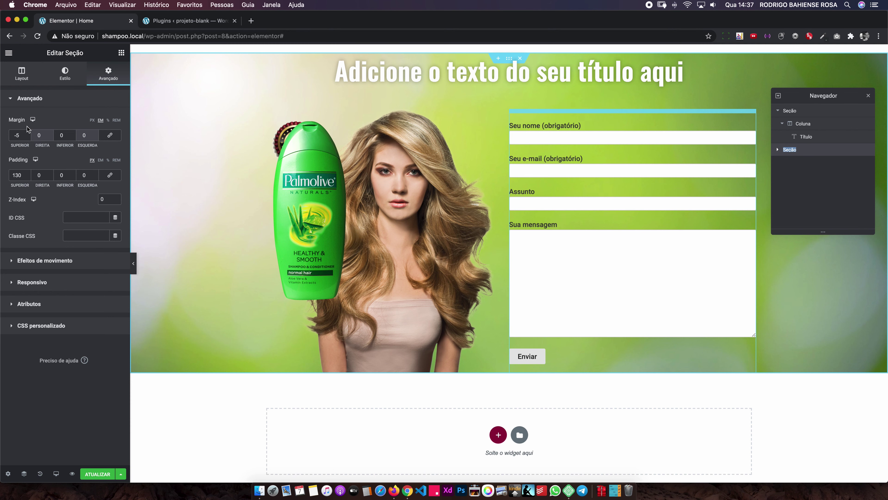
click(27, 133)
click(27, 137)
click(27, 137)
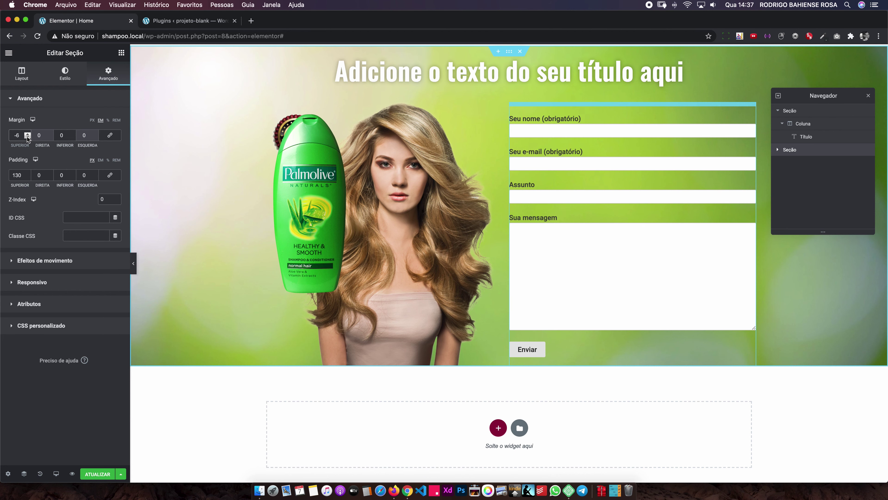
click(26, 137)
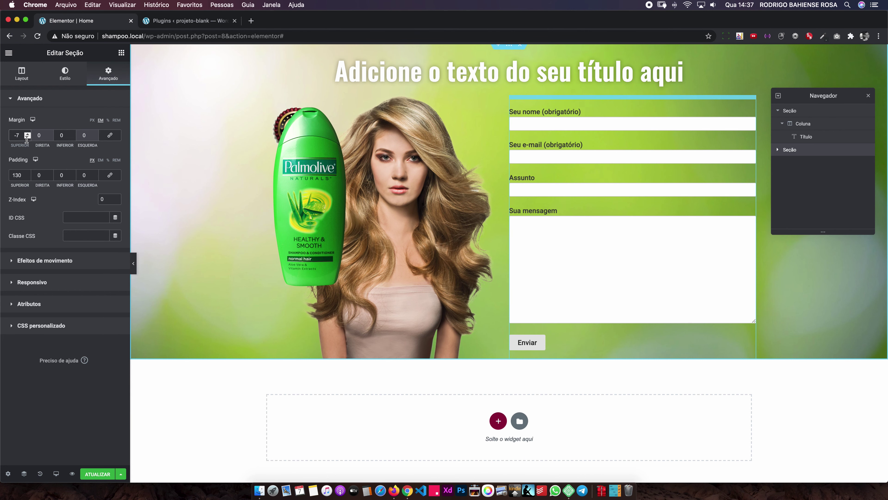
click(94, 480)
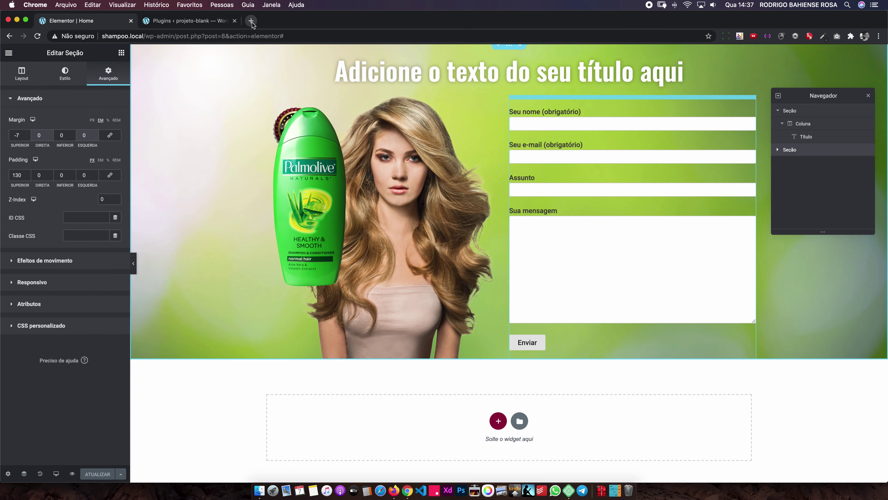
right_click(405, 73)
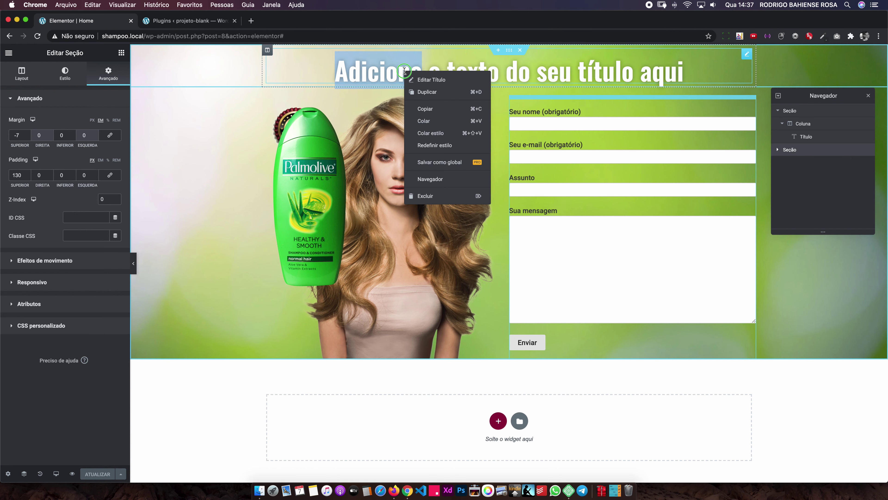
Step: Set the Oswald headline's font size to 58, then open a new Chrome tab
click(427, 83)
click(65, 81)
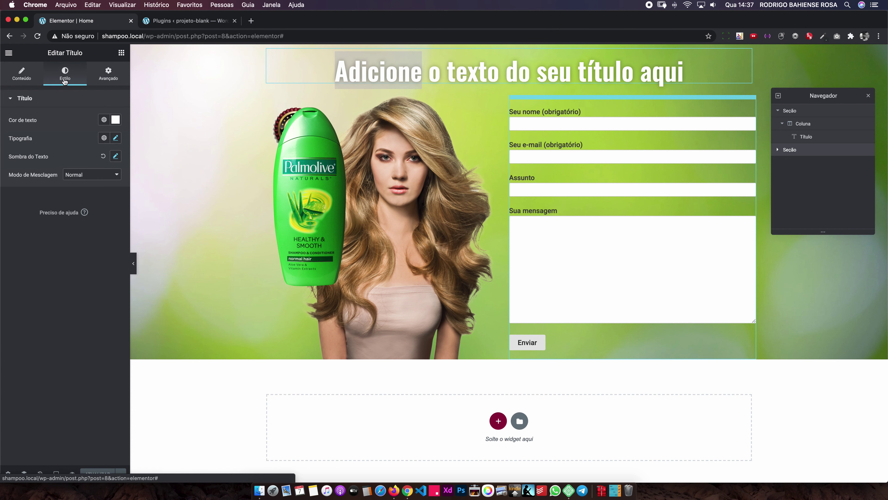
click(115, 138)
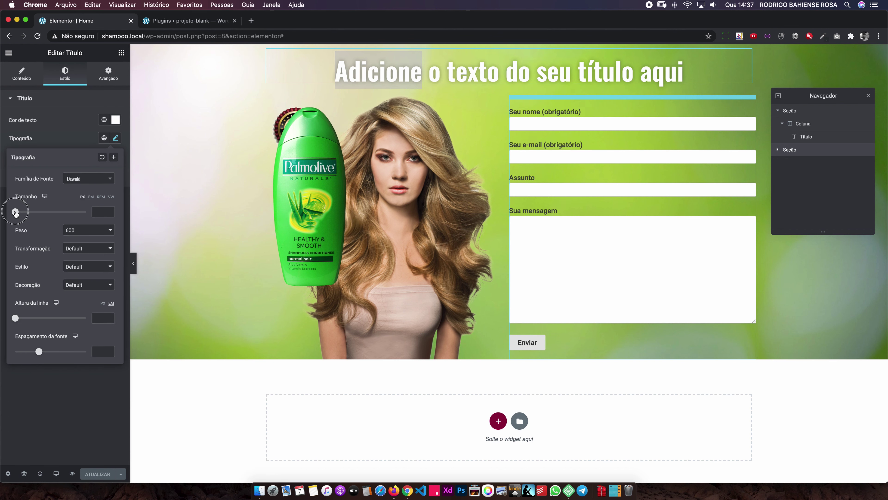
drag(15, 211, 36, 217)
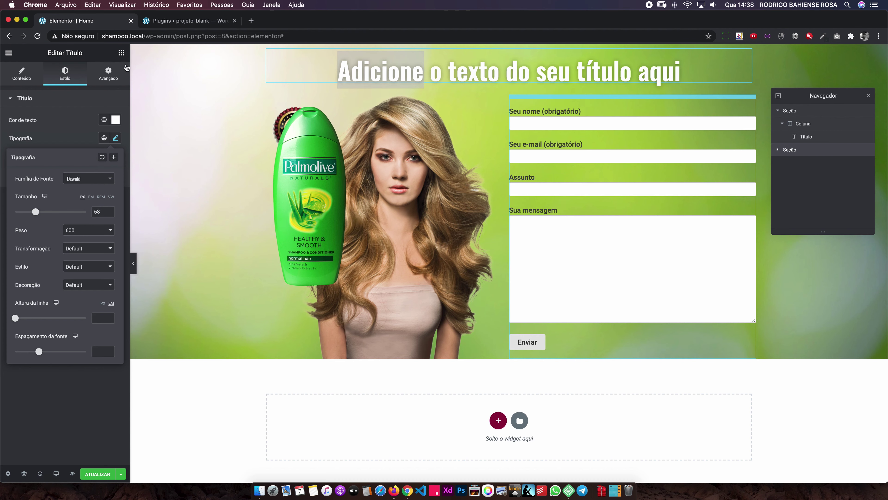
click(251, 21)
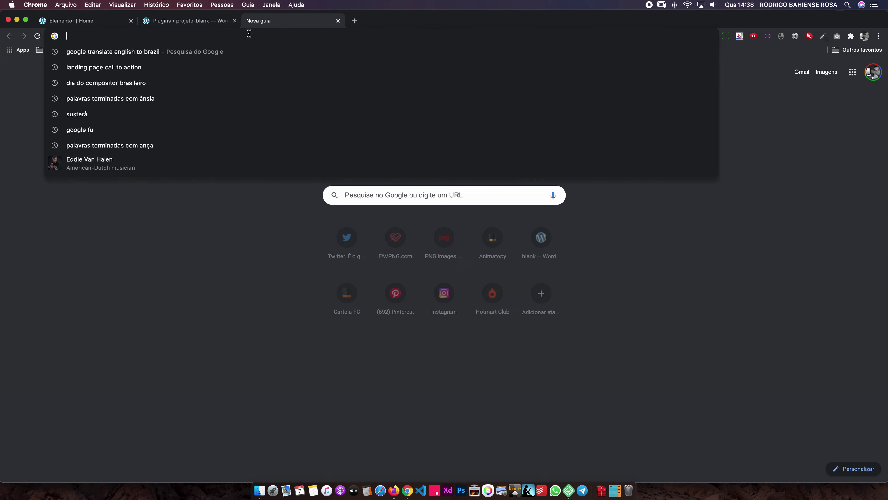
Step: Load startupsum.com, select its first filler sentence, and return to the Elementor tab
text(startupsum.com)
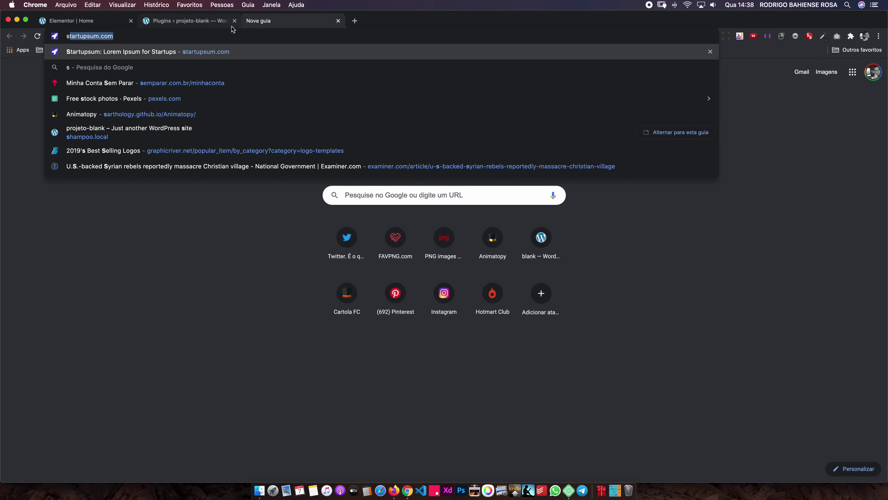
key(Return)
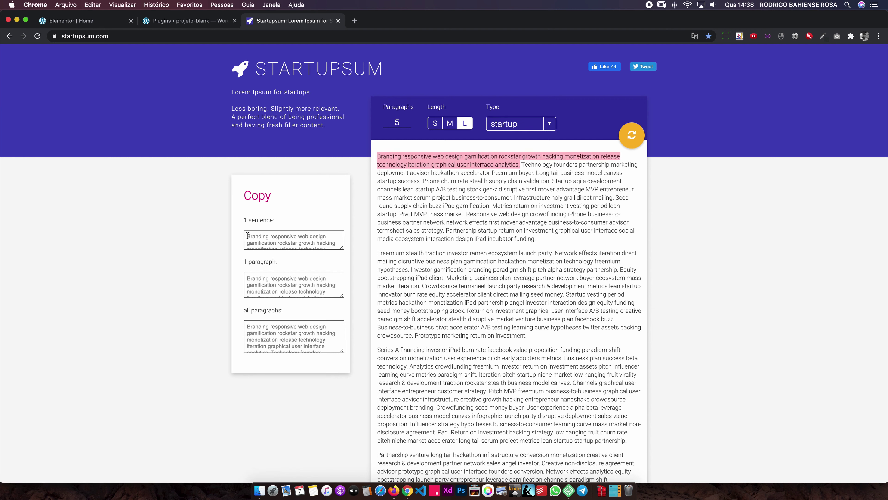
drag(381, 154, 551, 162)
key(super+c)
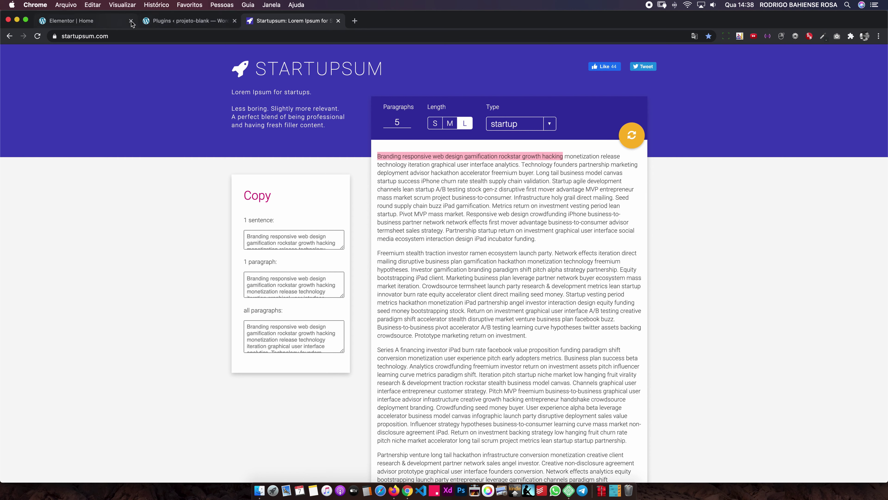
click(167, 22)
click(113, 21)
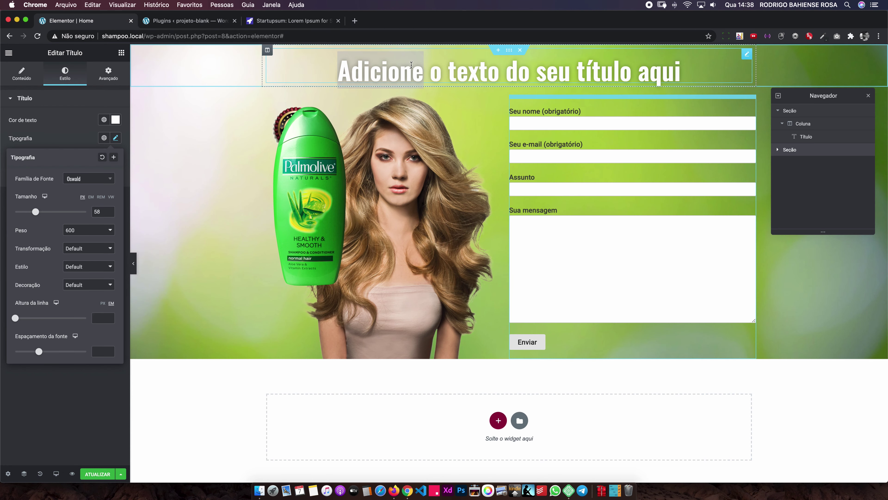
Step: Change the headline text to 'Branding responsive web design gamification' and save the page
click(21, 77)
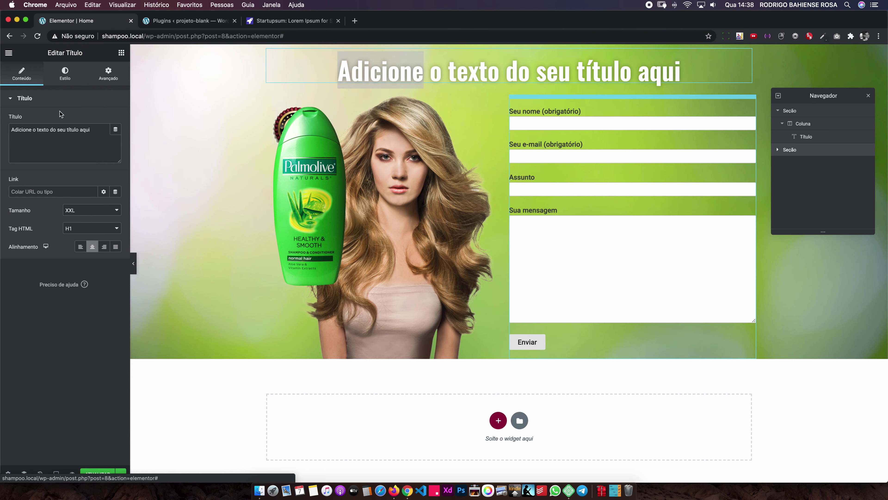
drag(90, 129, 10, 130)
key(super+v)
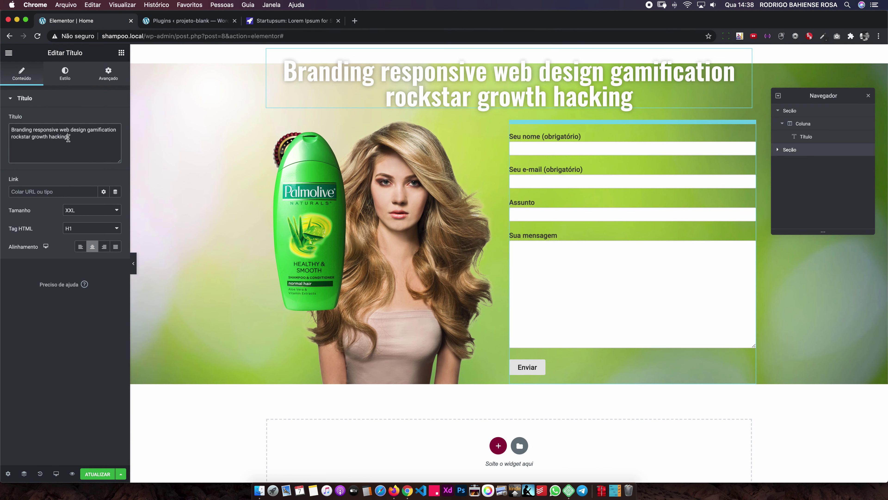
drag(68, 137, 30, 137)
key(BackSpace)
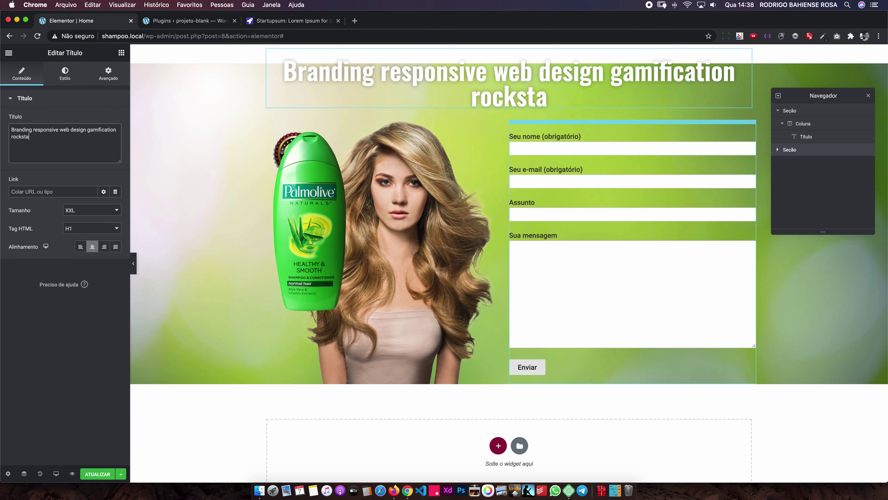
key(BackSpace)
key(BackSpace)
key(BackSpace)
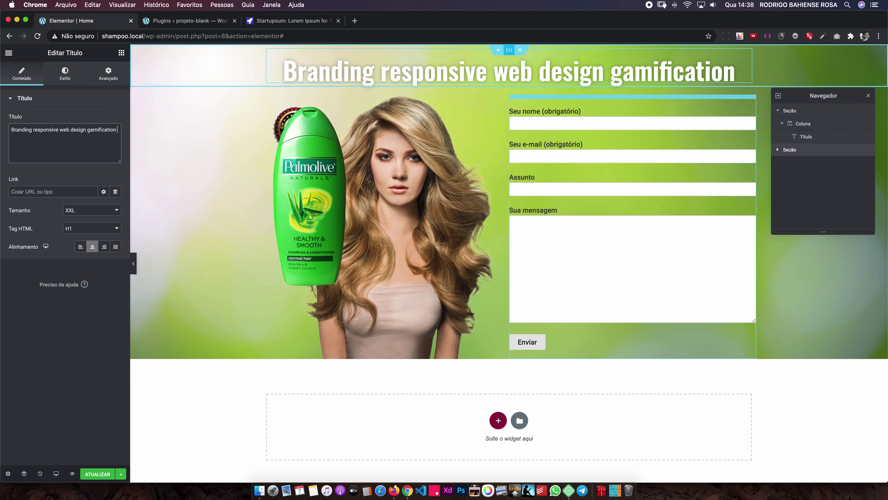
click(98, 474)
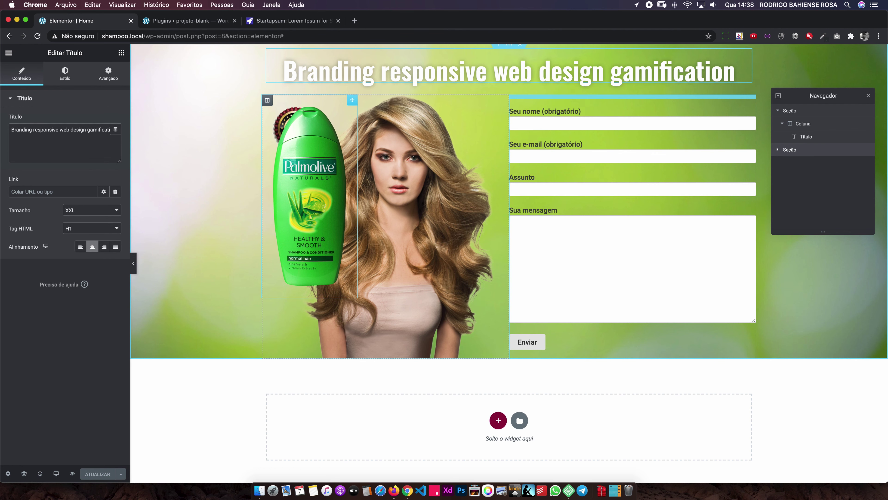
key(ctrl+Right)
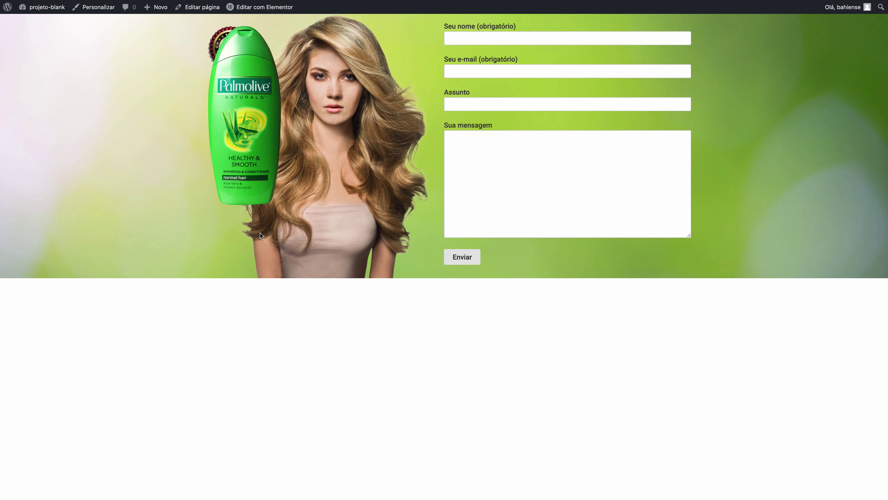
Step: Reload the live page to check the new headline, then switch back to the editor
key(ctrl+r)
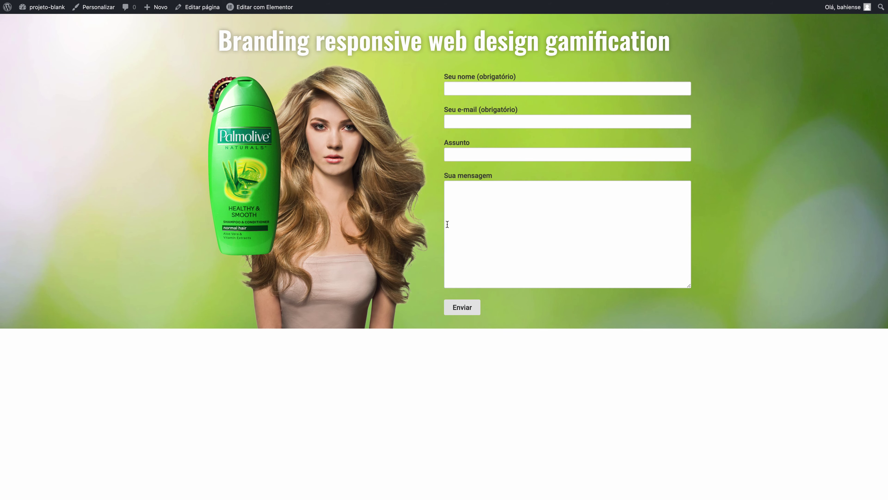
key(ctrl+Left)
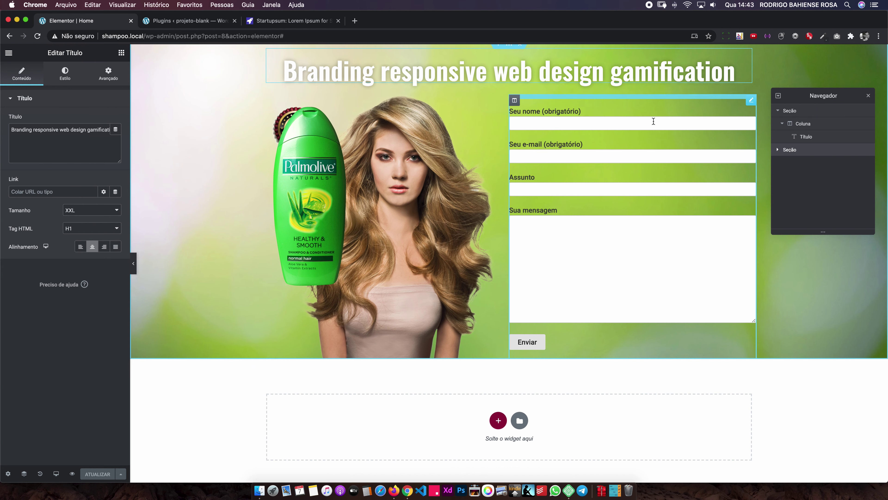
Step: Set the Contact Form 7 widget's width to Personalizada at 60, then save
right_click(750, 102)
click(771, 105)
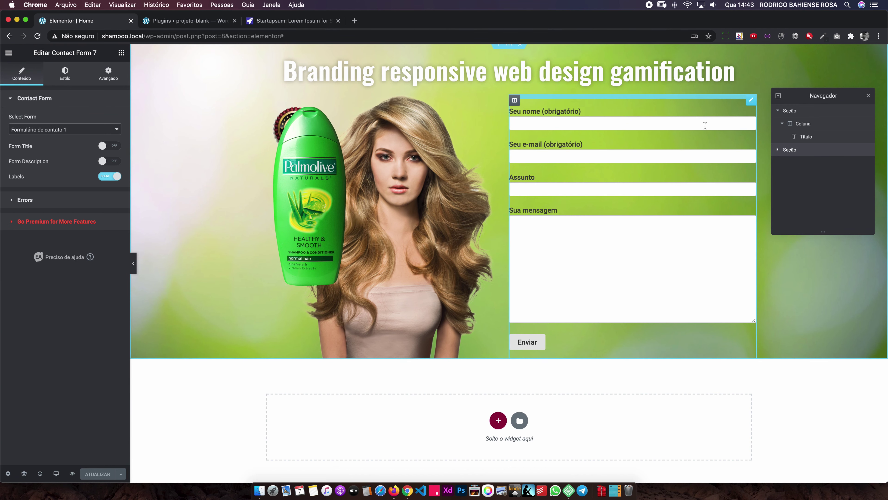
right_click(752, 101)
click(777, 108)
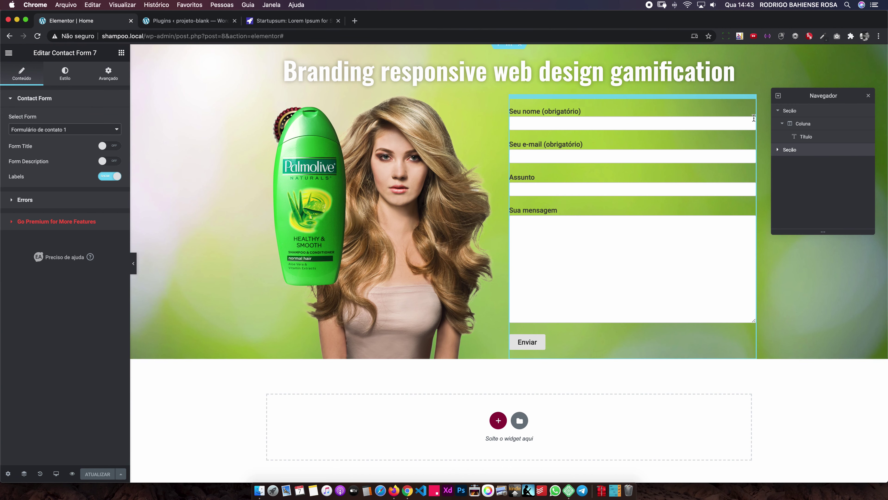
click(108, 76)
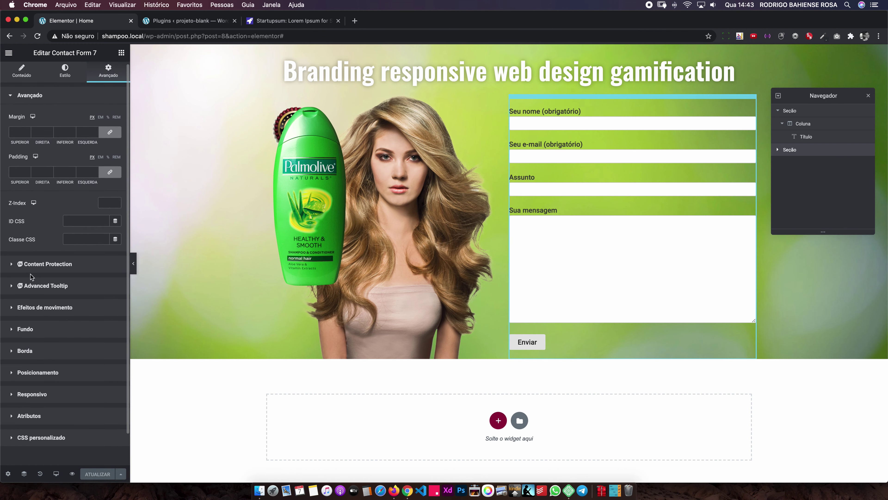
scroll(30, 269, down, 2)
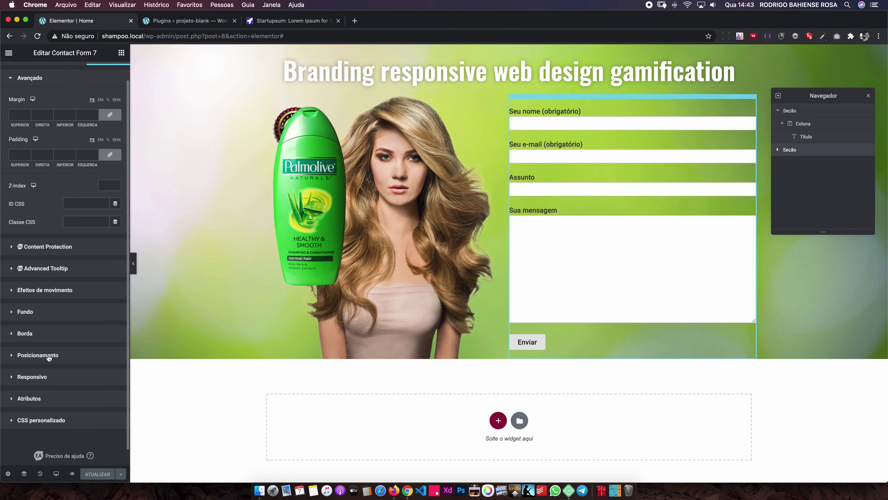
click(50, 355)
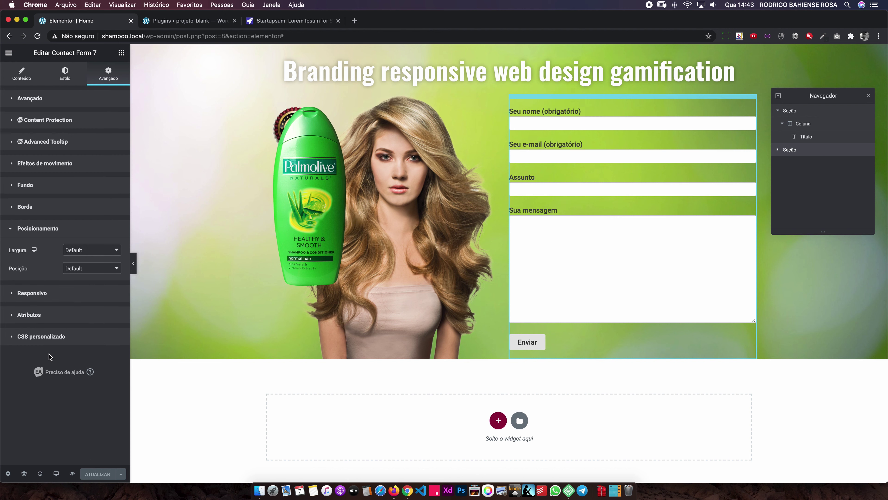
click(77, 251)
click(78, 271)
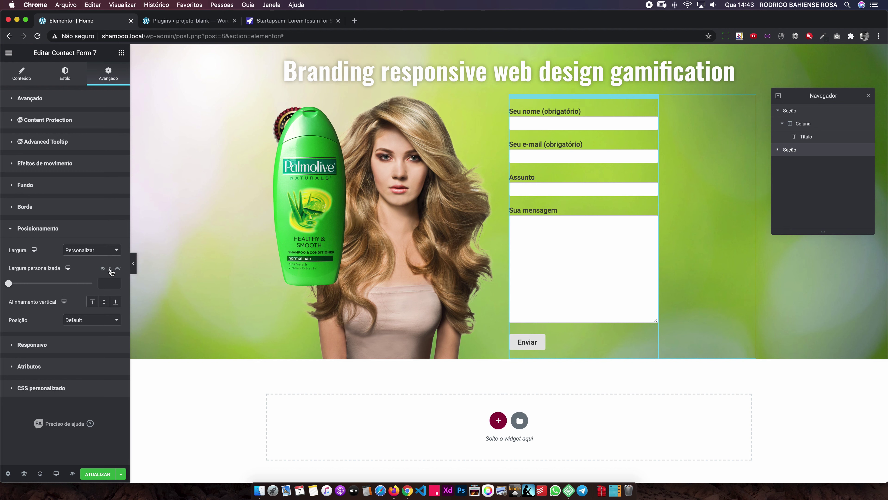
drag(8, 283, 65, 286)
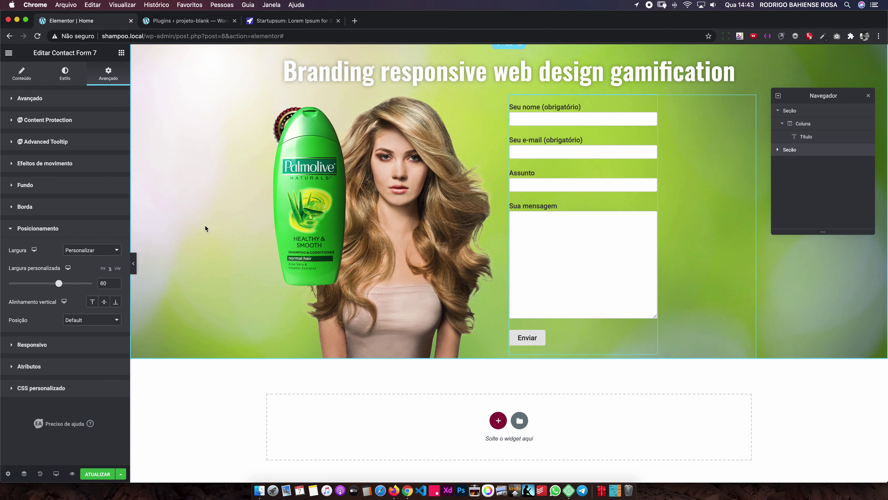
click(90, 473)
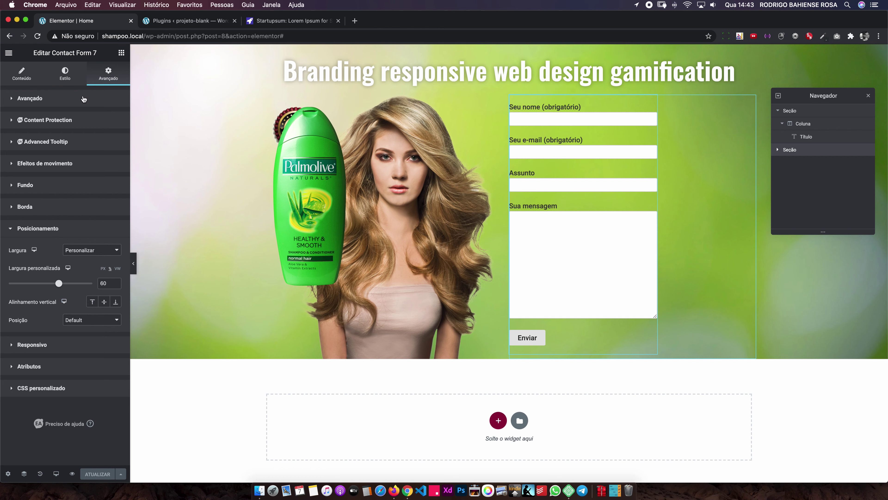
Step: Set the form column's horizontal alignment to Centralizar and save the page
right_click(513, 100)
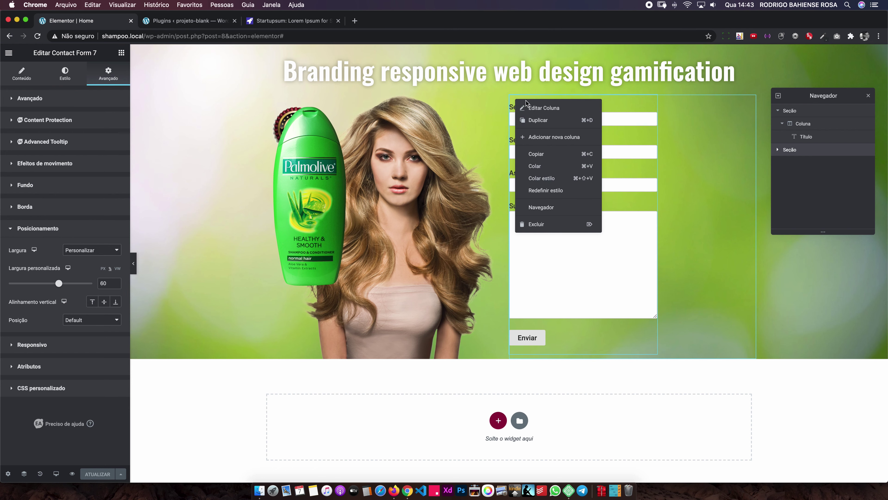
click(537, 109)
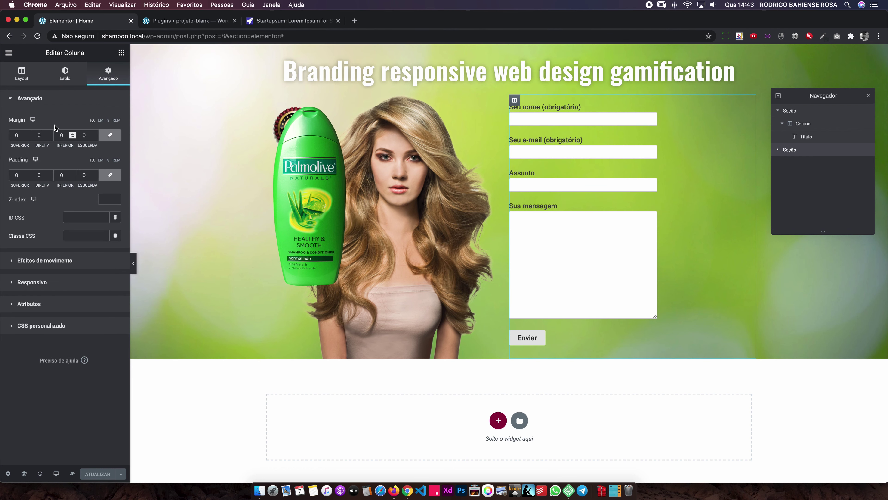
click(22, 75)
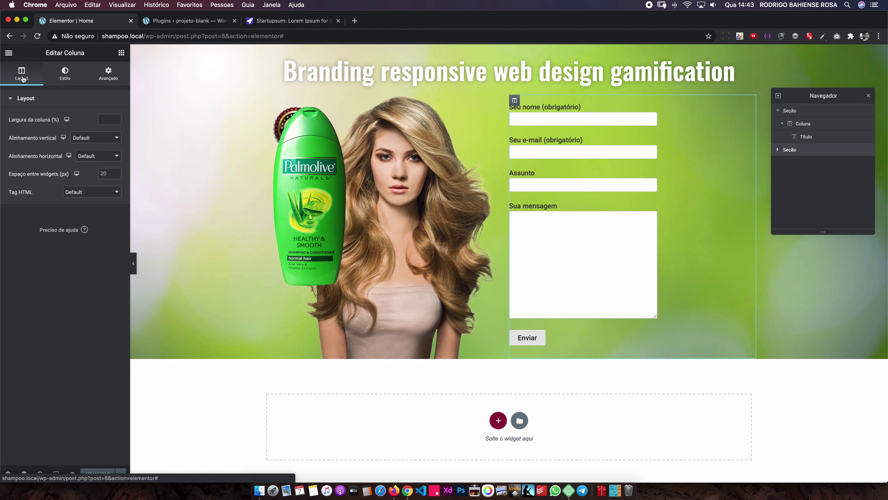
click(86, 157)
click(88, 170)
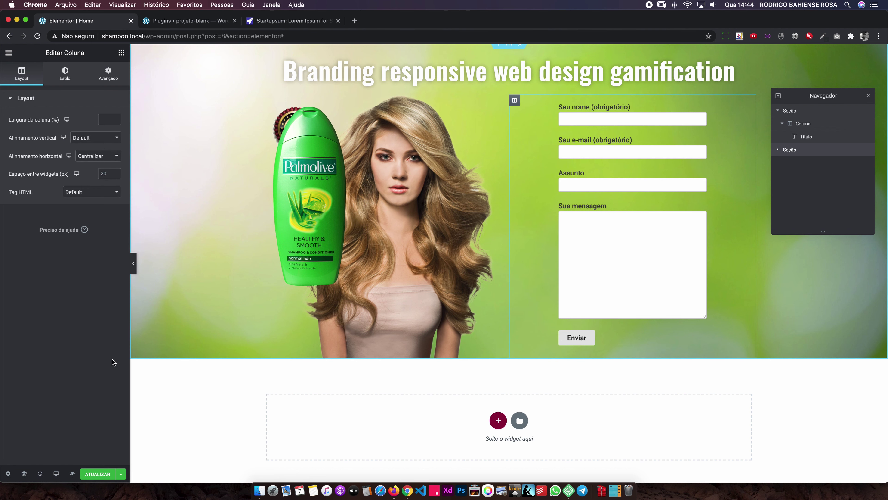
click(98, 474)
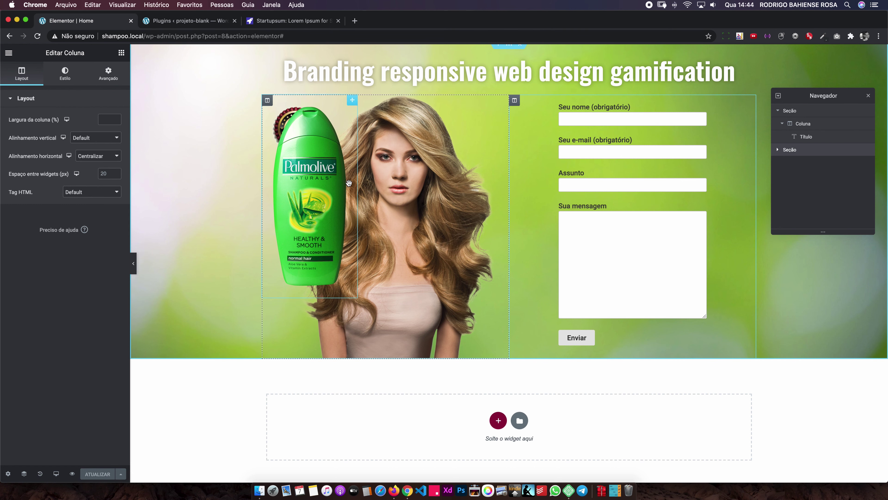
Step: Set the Contact Form 7 submit button alignment to center so Enviar sits under the fields
right_click(652, 245)
click(667, 258)
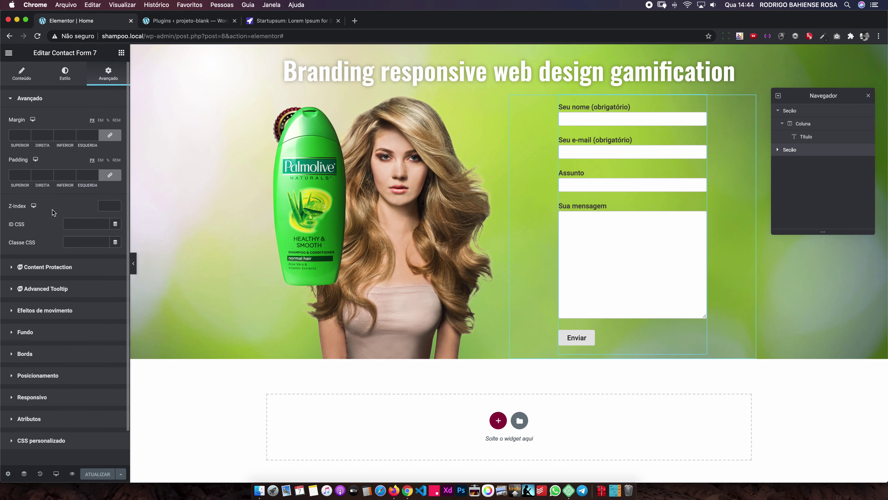
click(63, 73)
scroll(56, 406, down, 3)
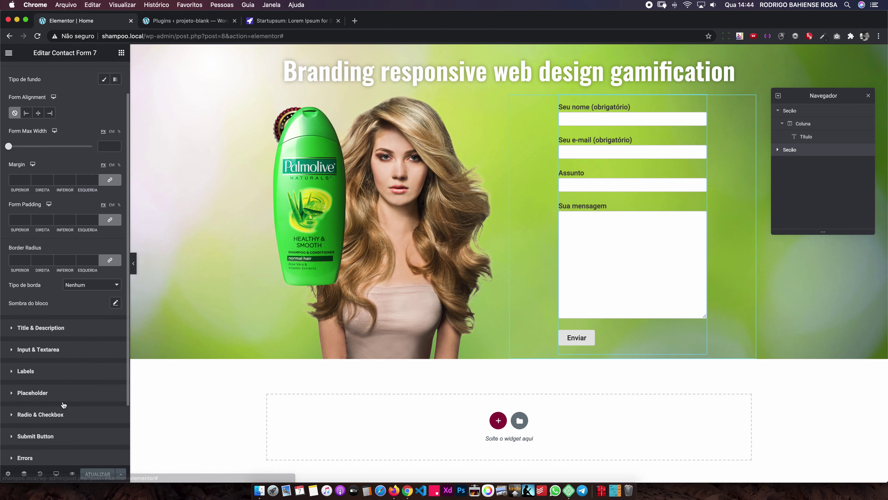
scroll(56, 406, down, 2)
click(45, 361)
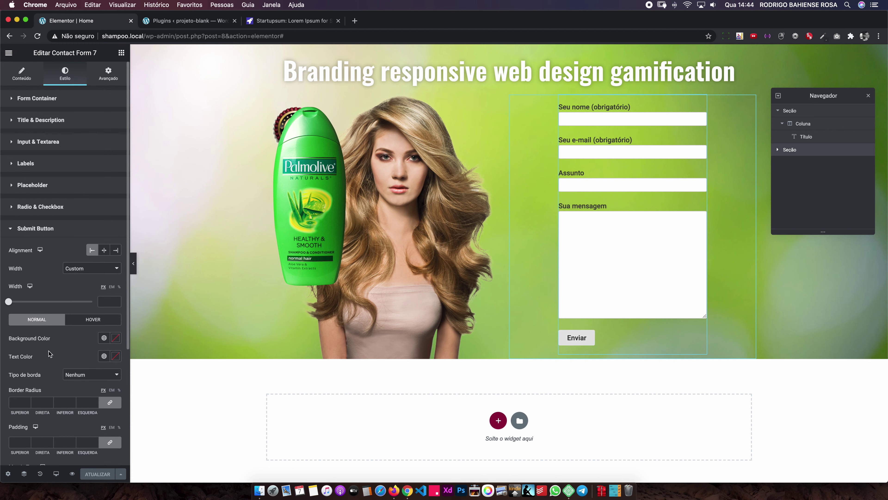
click(104, 250)
Step: Save the page, check the live hero's centred form, then return to the Elementor editor
key(ctrl+s)
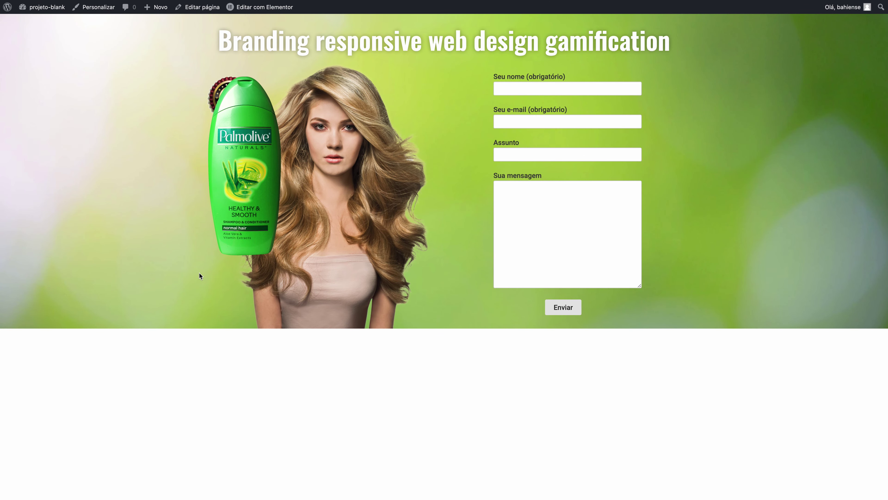
key(ctrl+Left)
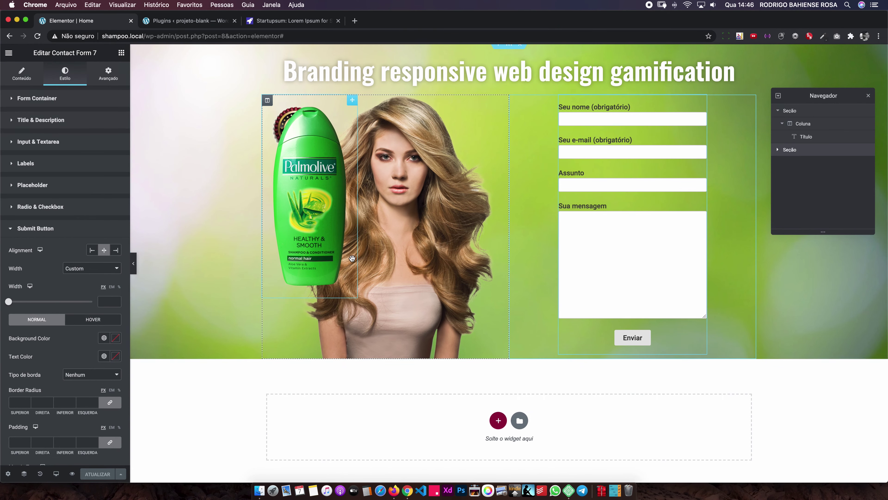
Step: In the Navigator under Seção > Coluna, hide the round badge and Palmolive bottle Imagem rows
right_click(309, 146)
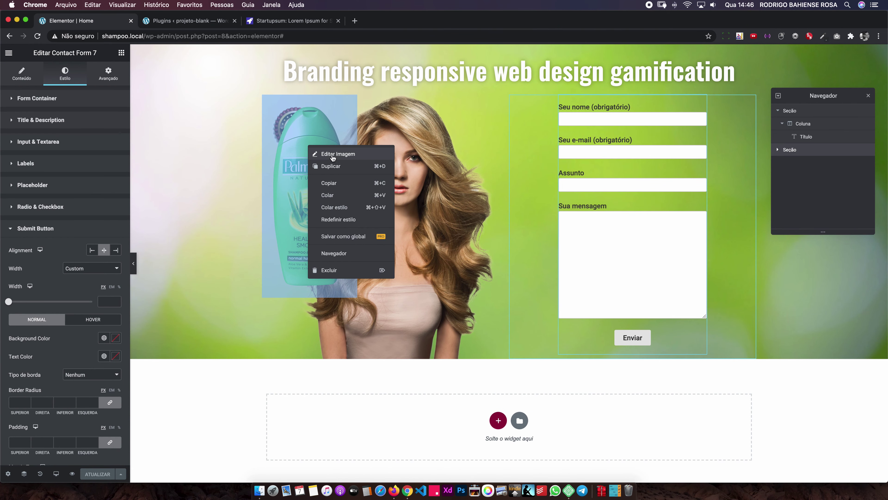
click(332, 155)
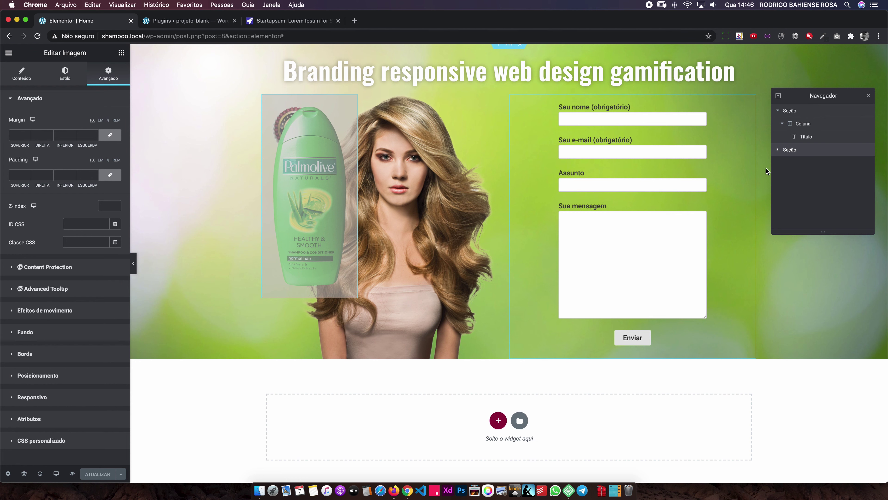
click(777, 151)
click(778, 150)
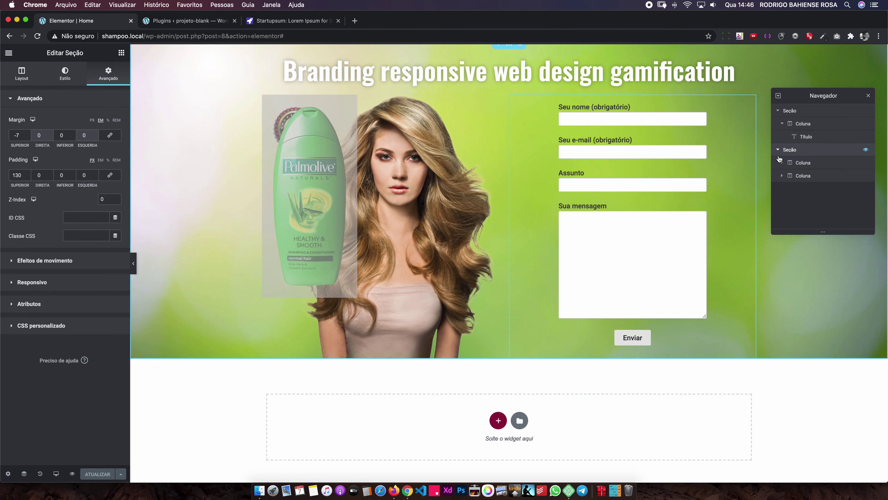
click(783, 163)
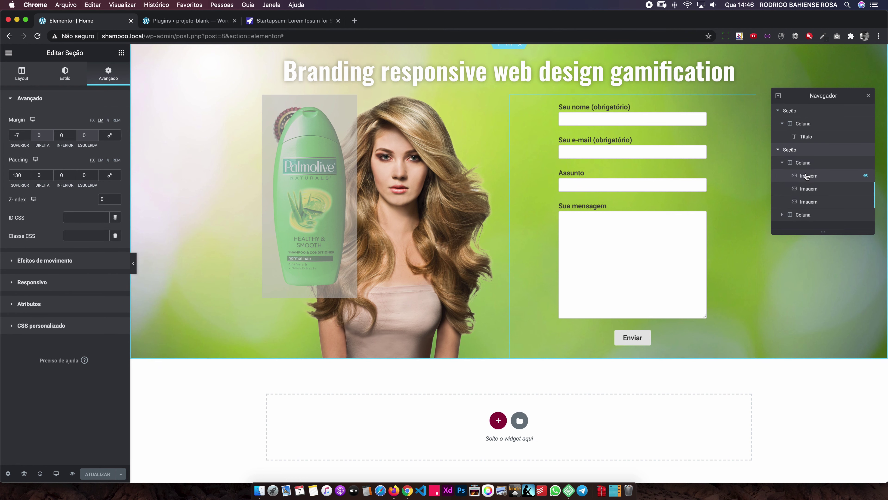
click(866, 189)
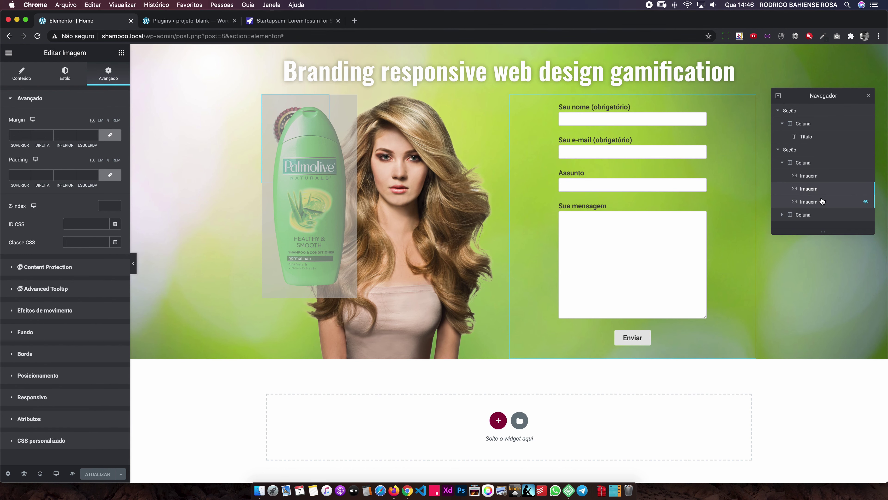
click(866, 189)
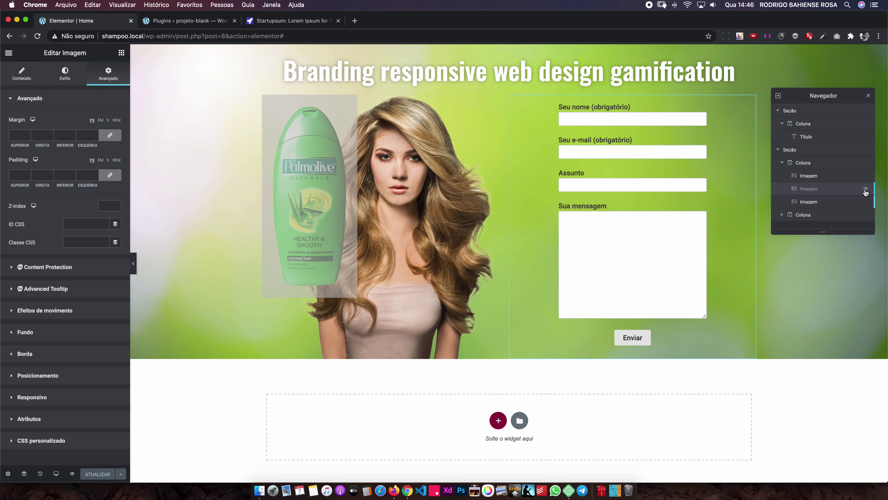
click(867, 202)
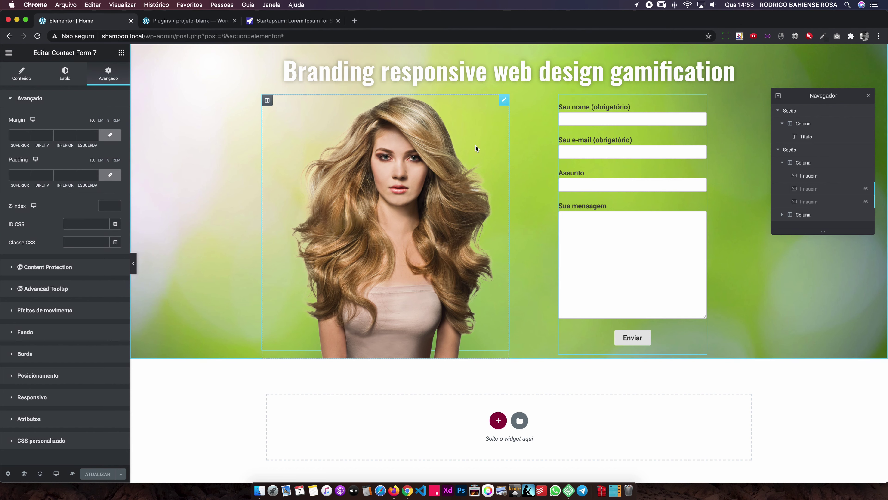
Step: Duplicate the woman's Imagem row from the Navigator so a copy appears below the original
right_click(421, 136)
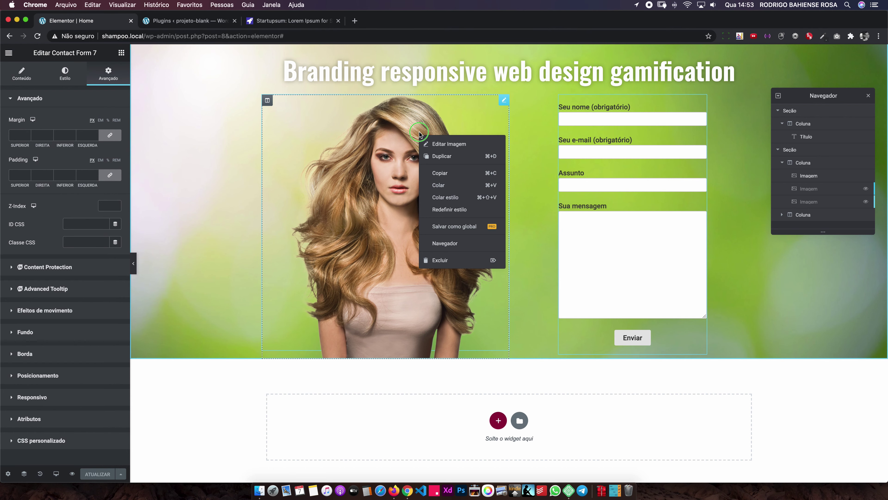
click(442, 146)
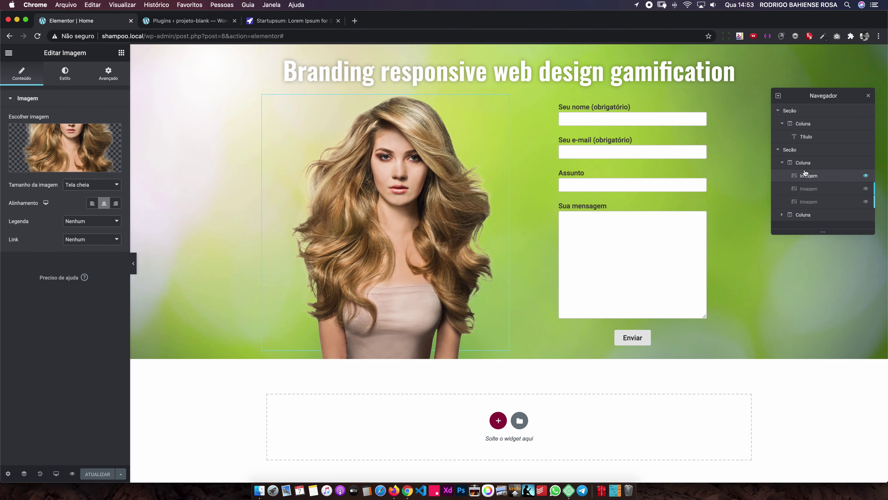
right_click(816, 178)
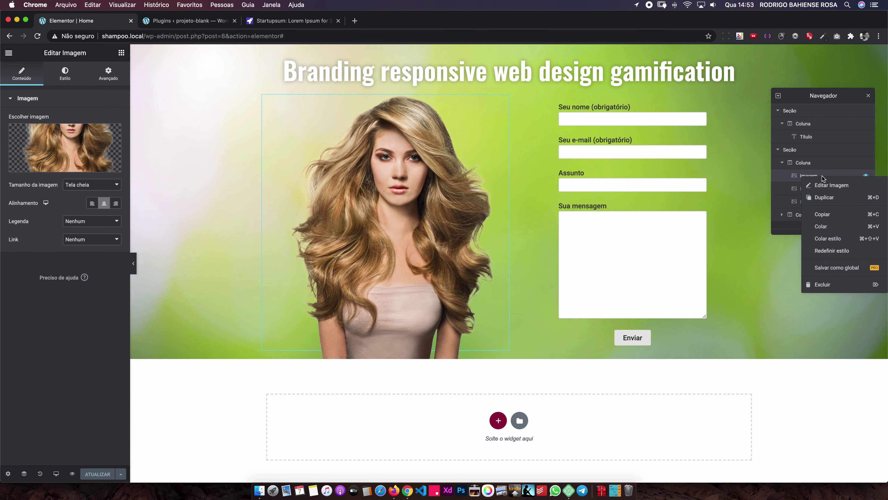
click(824, 198)
scroll(408, 265, down, 3)
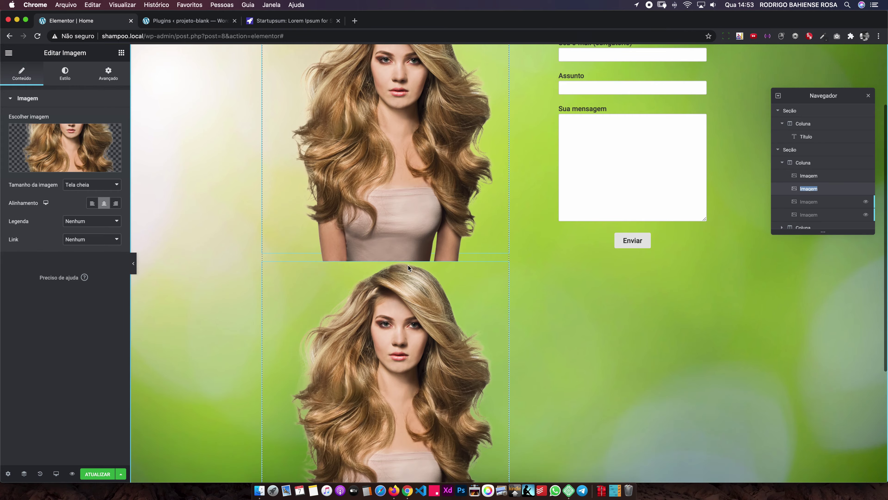
scroll(406, 259, up, 5)
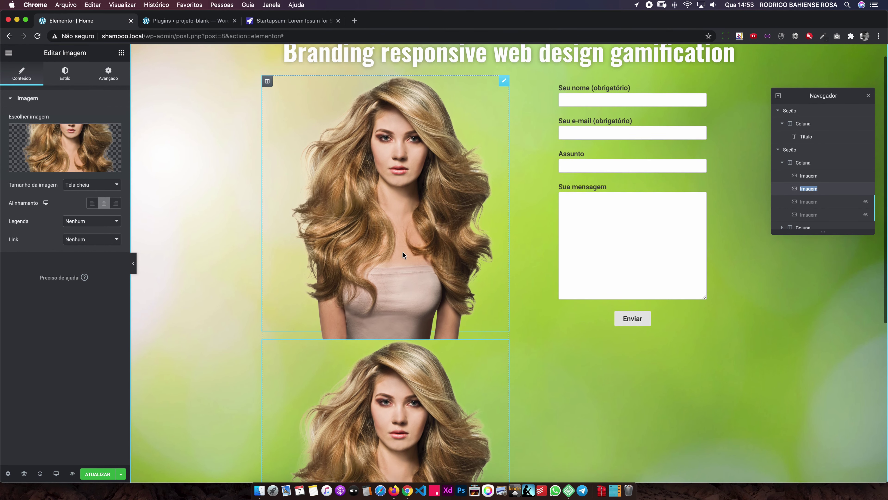
scroll(403, 252, up, 1)
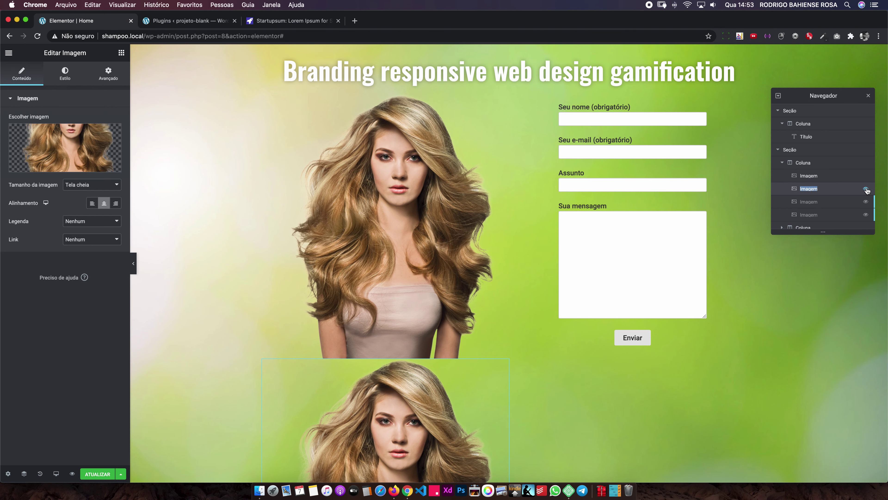
click(866, 190)
click(866, 189)
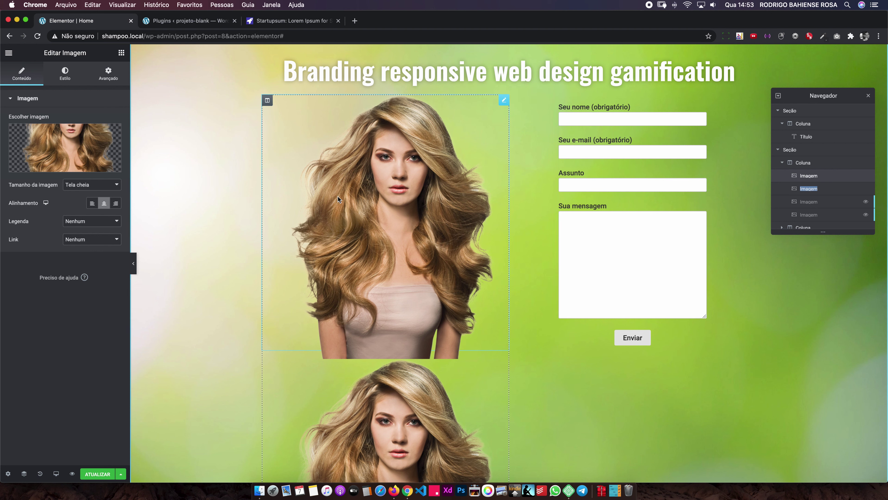
Step: Give the upper woman photo a CSS filter of contrast 109 and saturation 127, then save
mouse_move(392, 226)
click(64, 74)
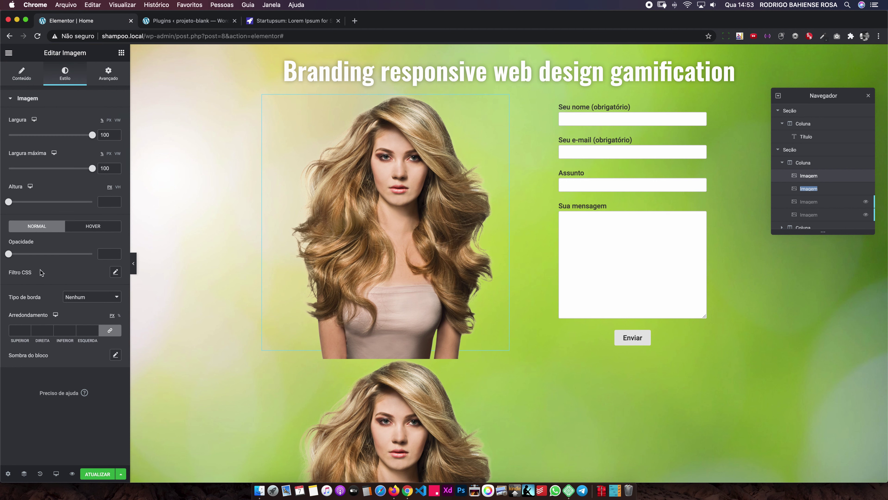
click(116, 272)
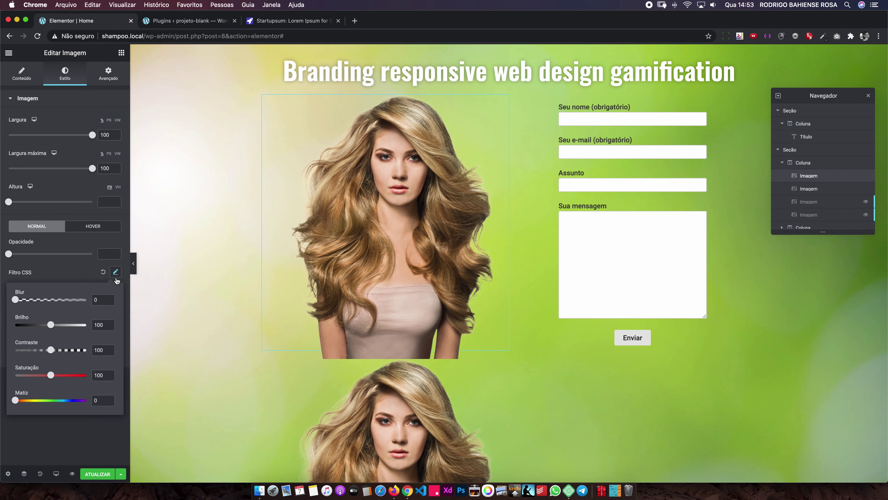
mouse_move(50, 377)
mouse_down()
mouse_move(60, 378)
mouse_move(55, 352)
mouse_up()
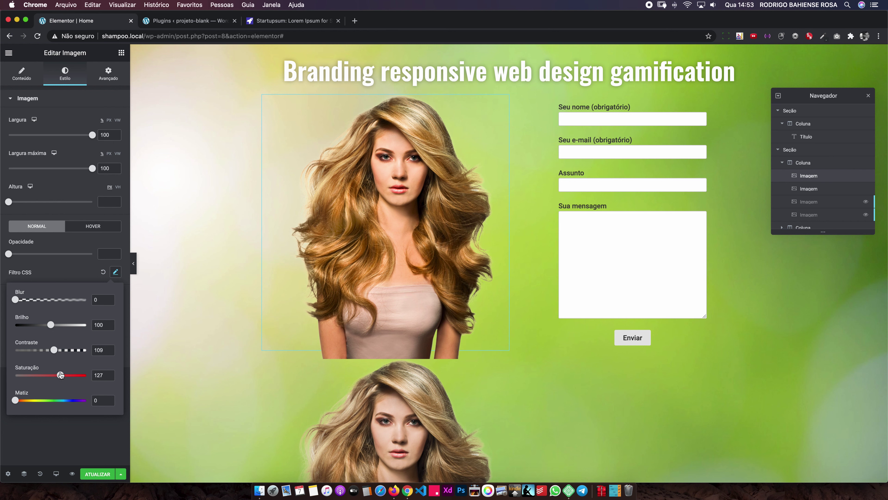
mouse_move(385, 222)
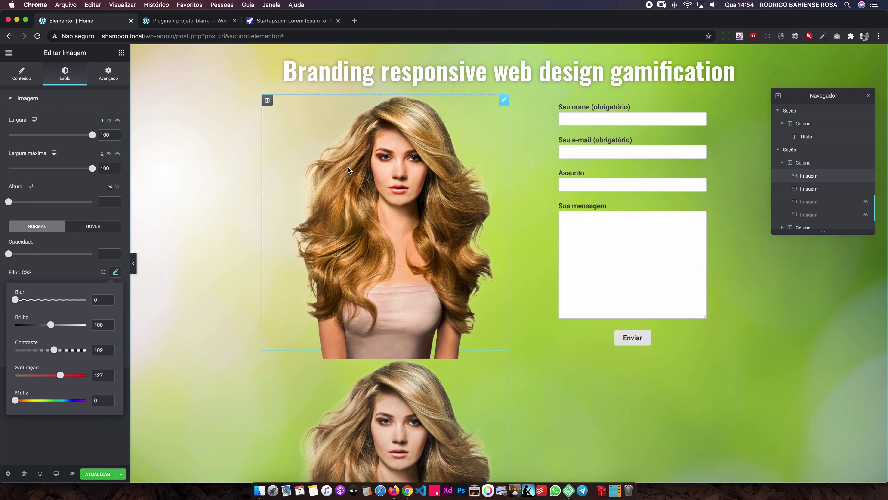
scroll(365, 232, down, 2)
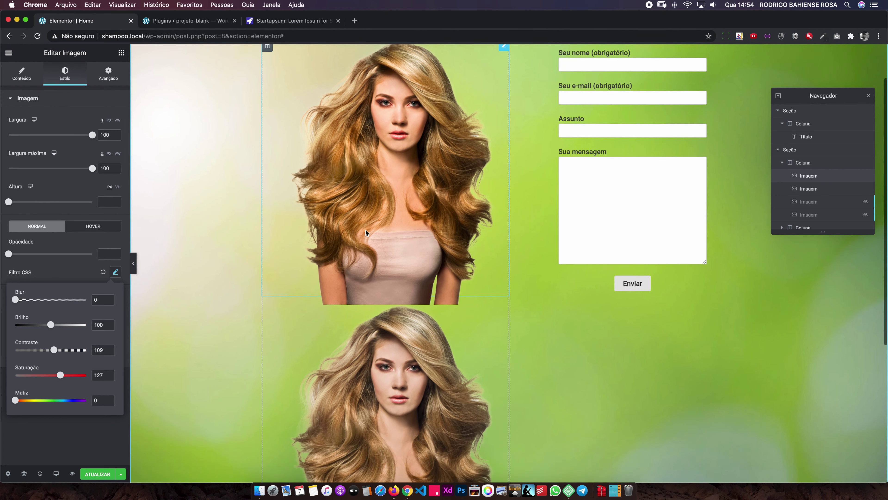
scroll(366, 230, down, 4)
scroll(364, 237, down, 2)
scroll(363, 210, up, 5)
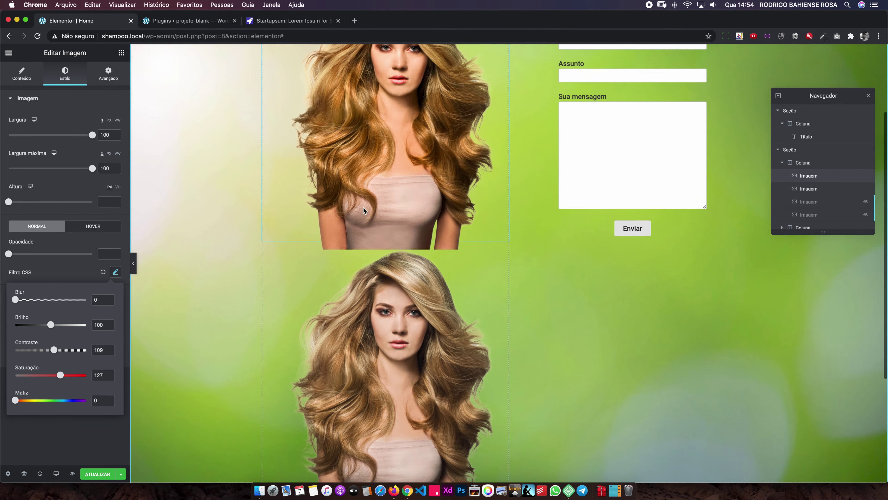
scroll(364, 207, up, 3)
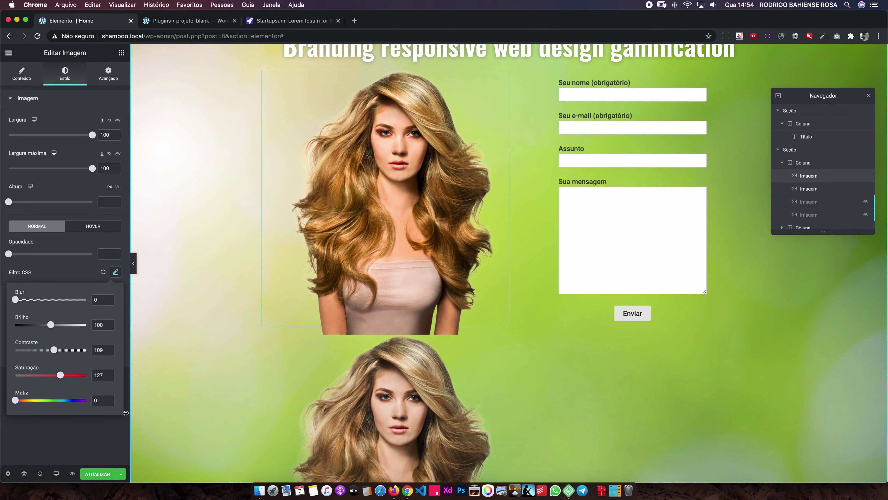
click(90, 478)
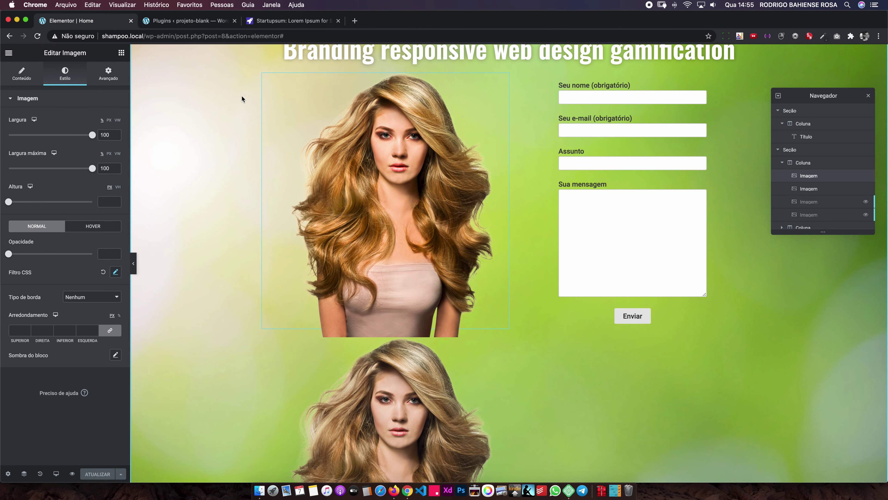
Step: Set the second woman image to inline width with absolute positioning
click(812, 191)
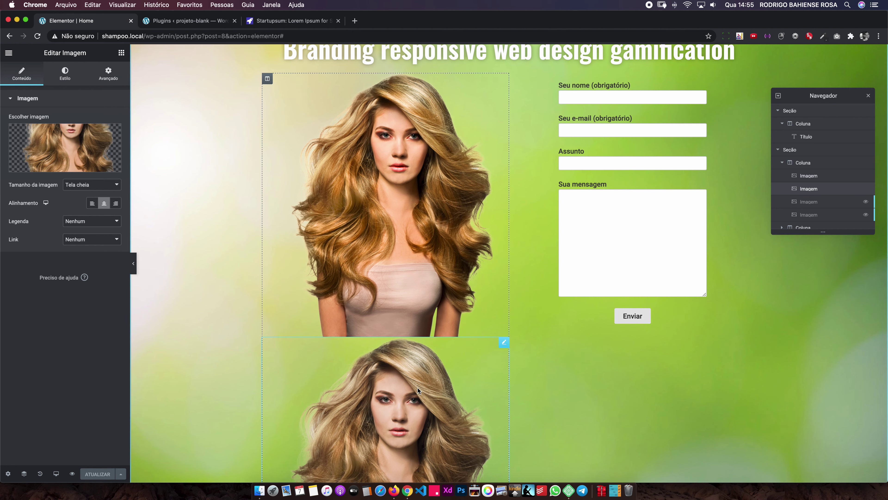
click(105, 75)
click(49, 376)
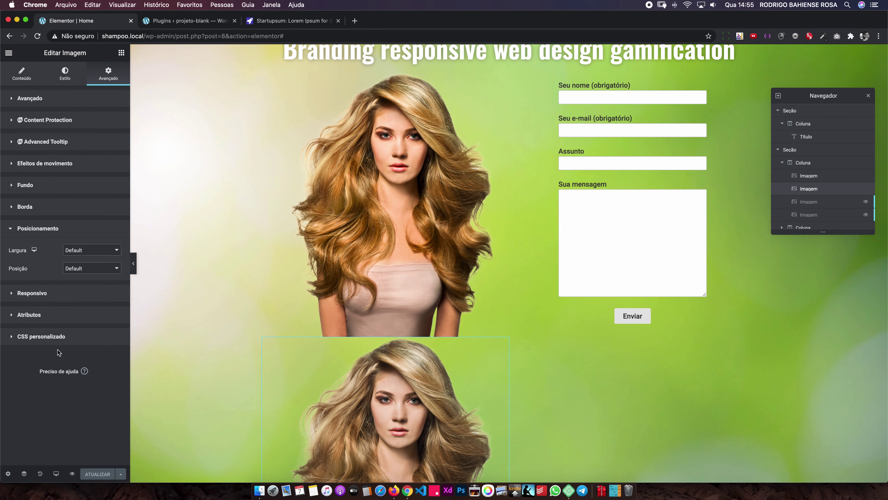
click(74, 250)
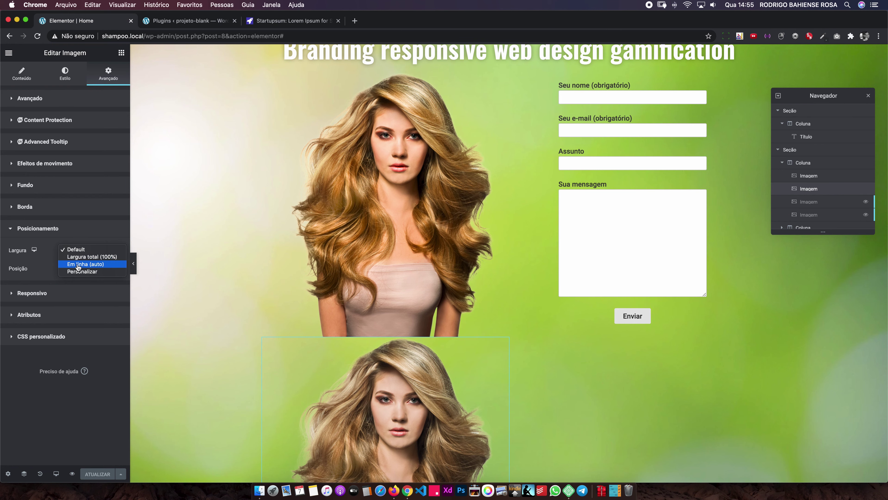
click(76, 264)
click(78, 287)
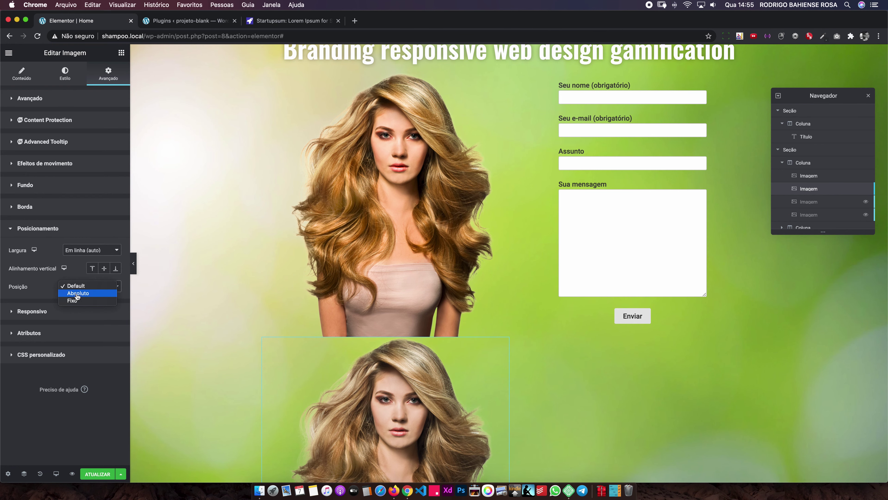
click(78, 293)
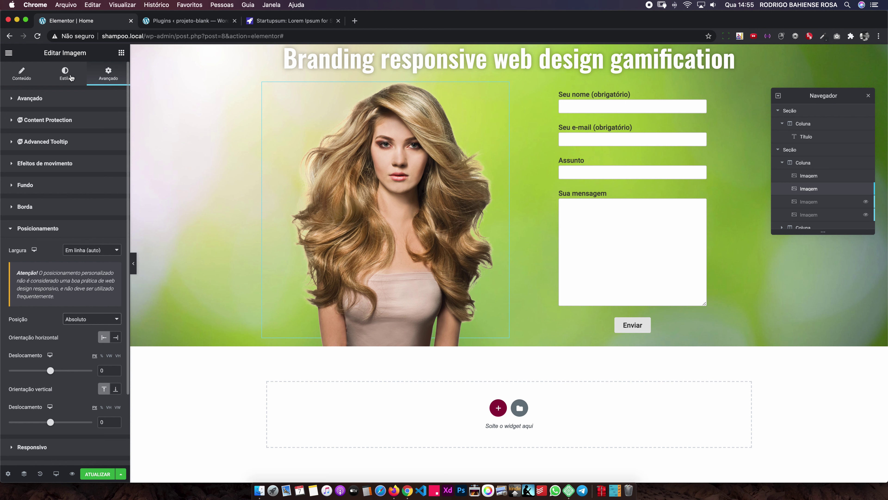
click(68, 99)
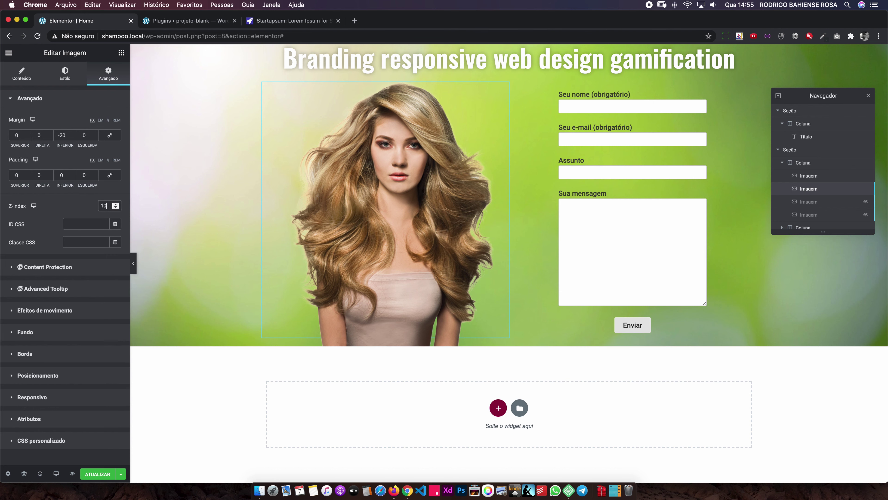
Step: Give the front woman image Z-Index 20 and save the page
click(828, 177)
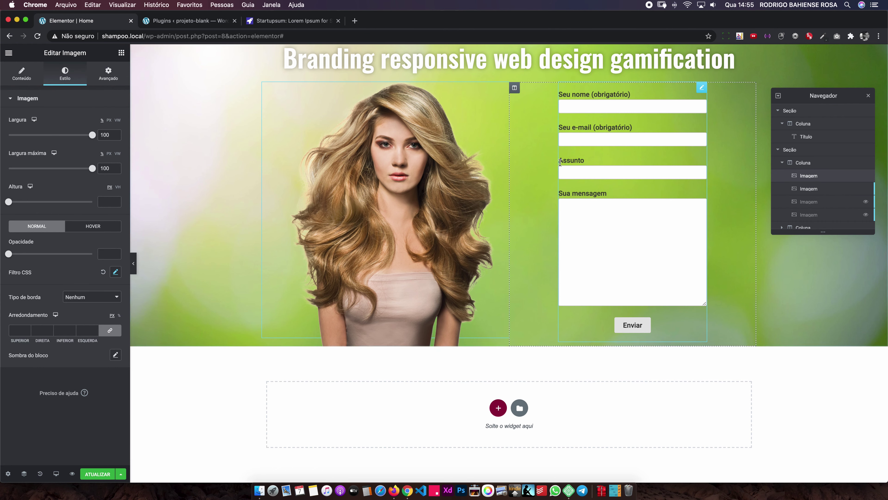
click(108, 75)
mouse_move(105, 205)
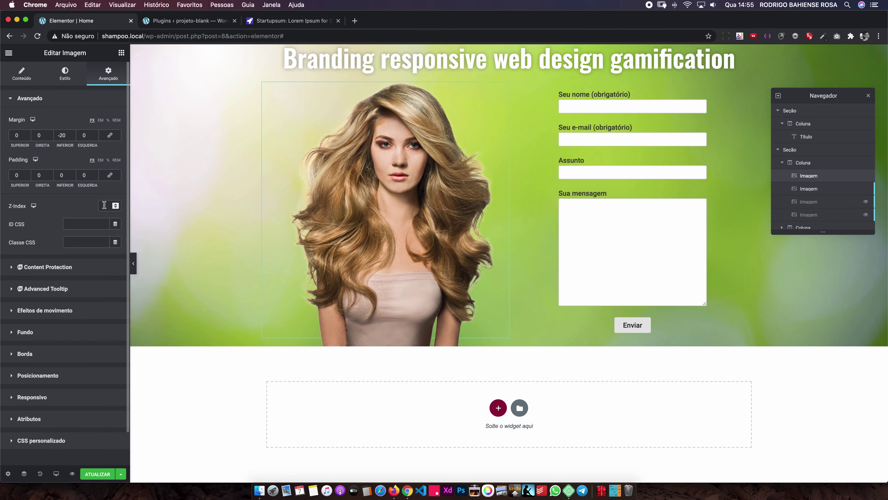
text(20)
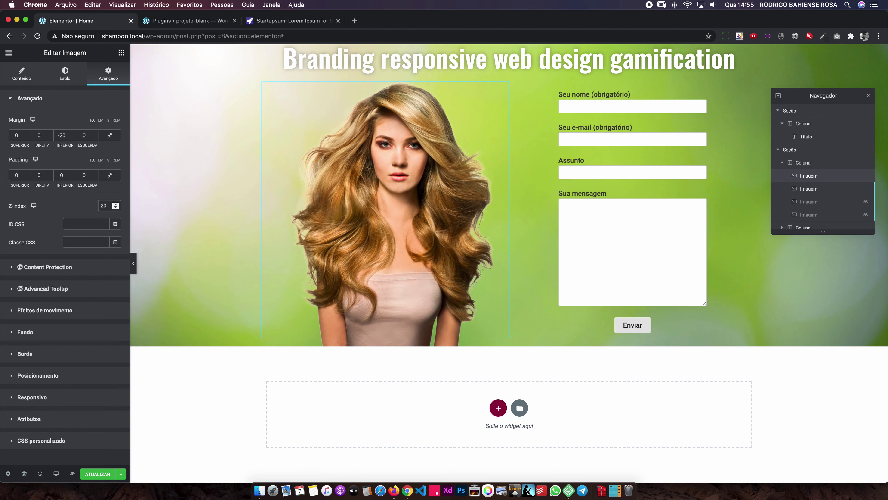
click(95, 474)
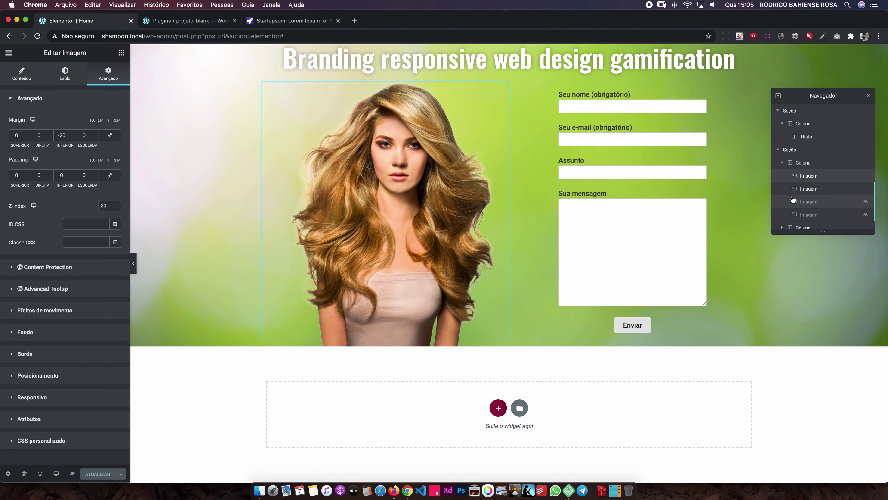
click(816, 189)
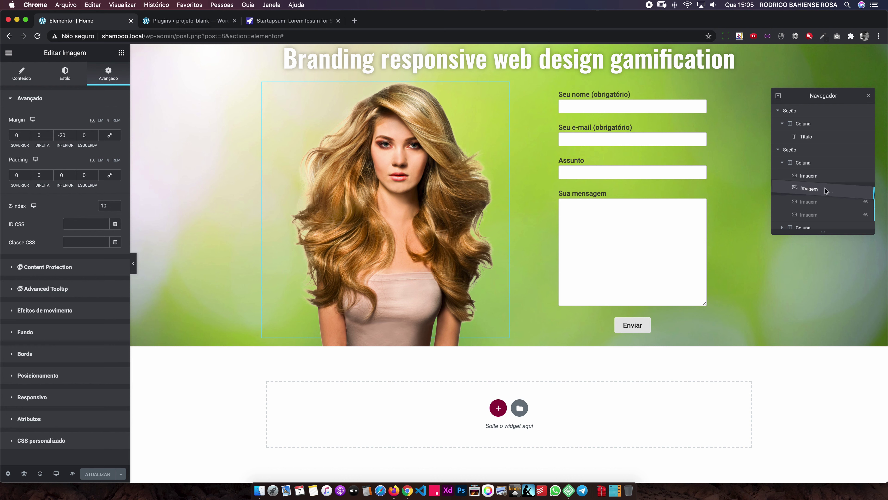
mouse_move(62, 136)
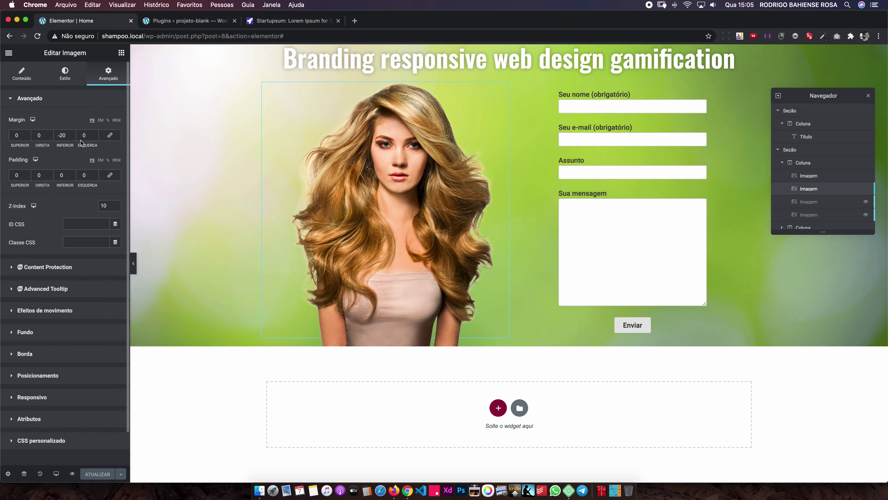
Step: Offset the back image slightly left and filter it: blur 10, maximum brightness, saturation 174, hue 9
click(63, 378)
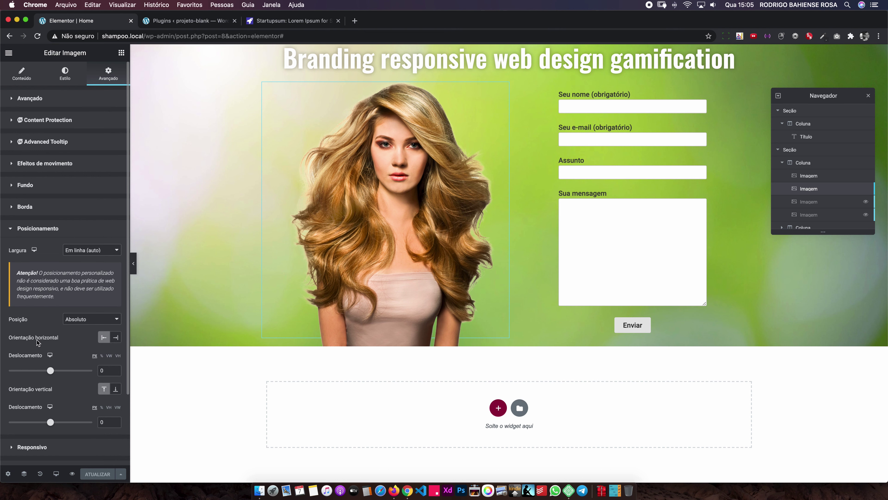
drag(49, 373, 47, 373)
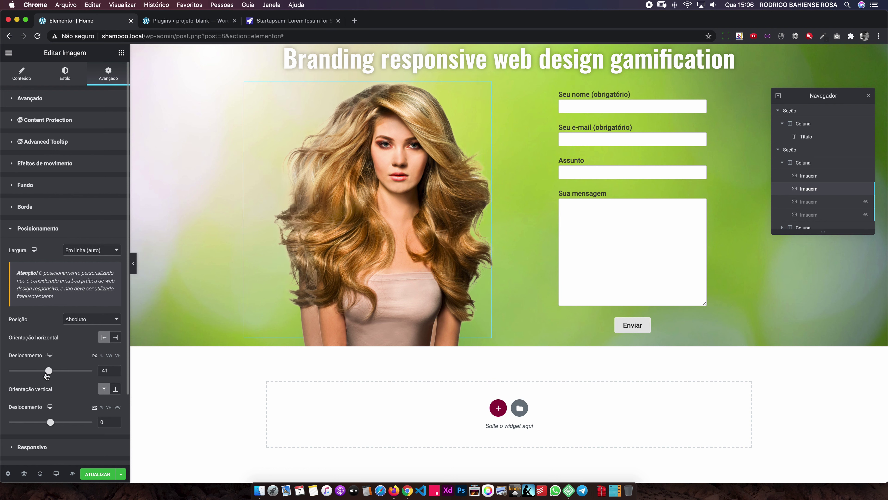
click(65, 75)
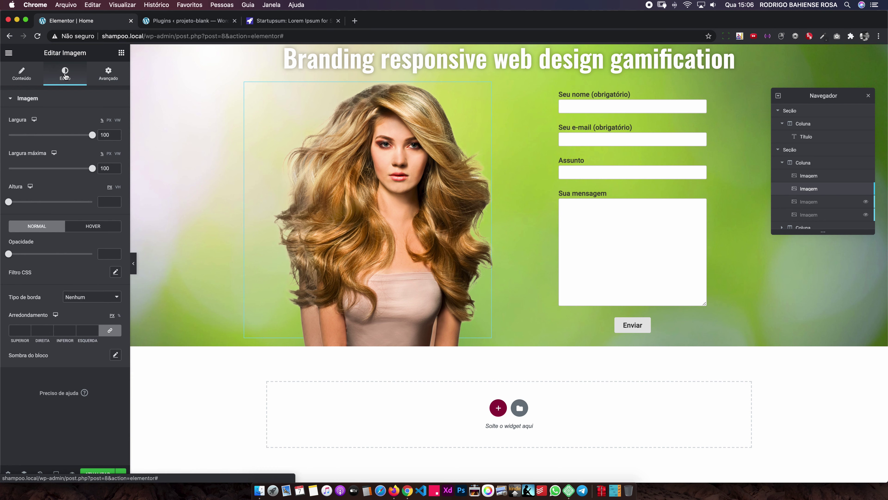
click(115, 273)
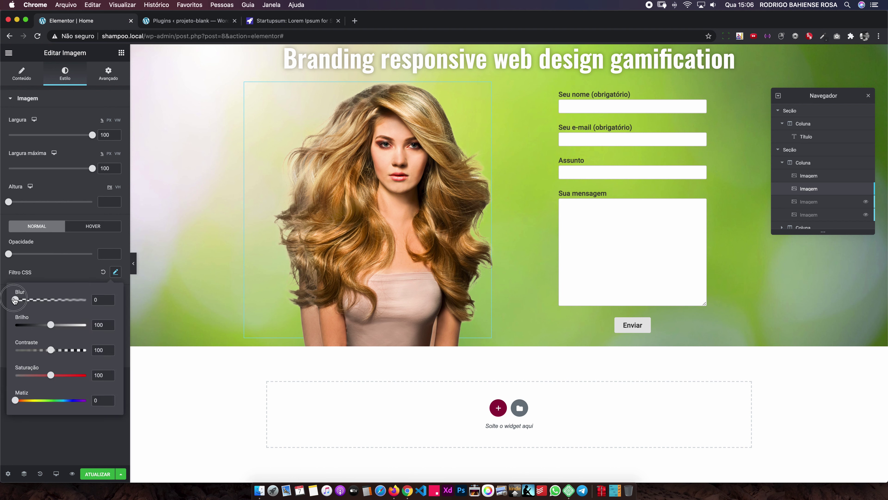
drag(15, 299, 93, 304)
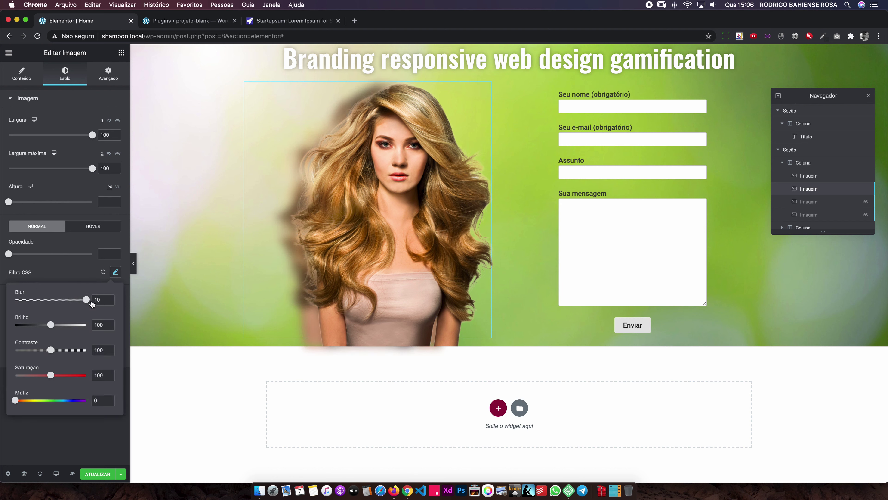
drag(51, 325, 94, 321)
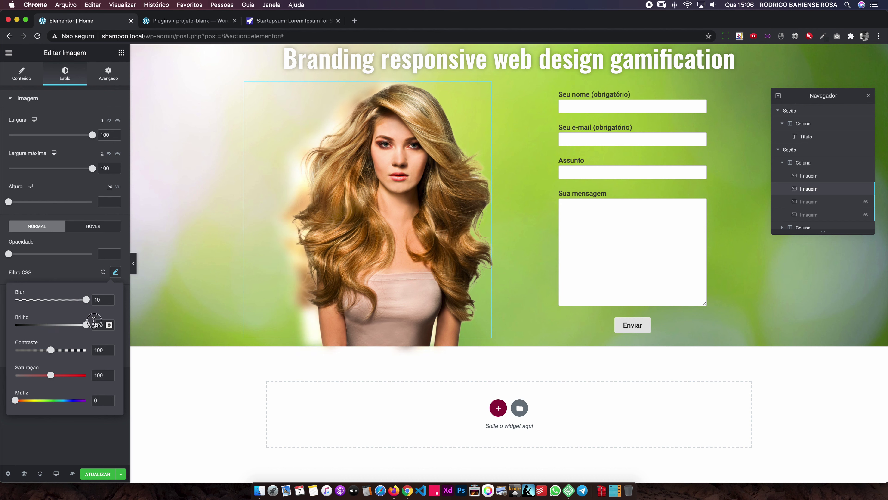
drag(51, 375, 81, 376)
mouse_move(20, 402)
mouse_down()
mouse_move(28, 401)
mouse_move(20, 403)
mouse_up()
Step: Set the back image's opacity to 0.8 and duplicate it in the Navigator
drag(9, 255, 64, 253)
drag(72, 253, 76, 256)
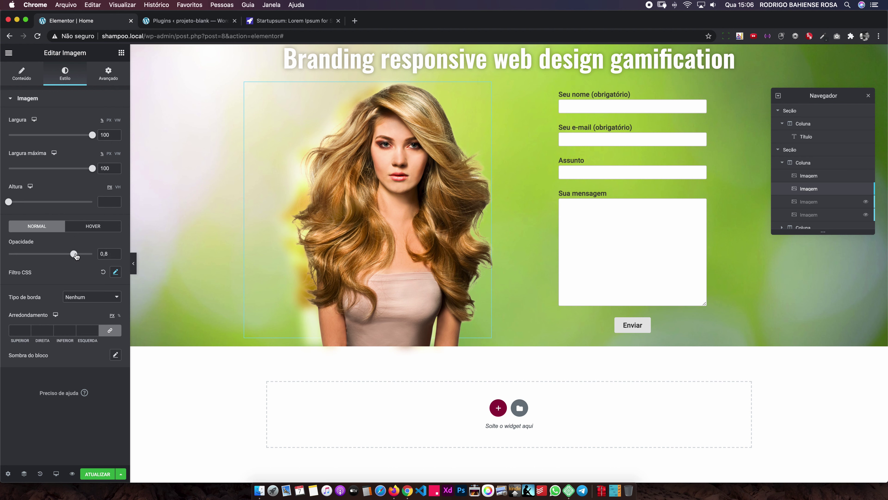
right_click(826, 193)
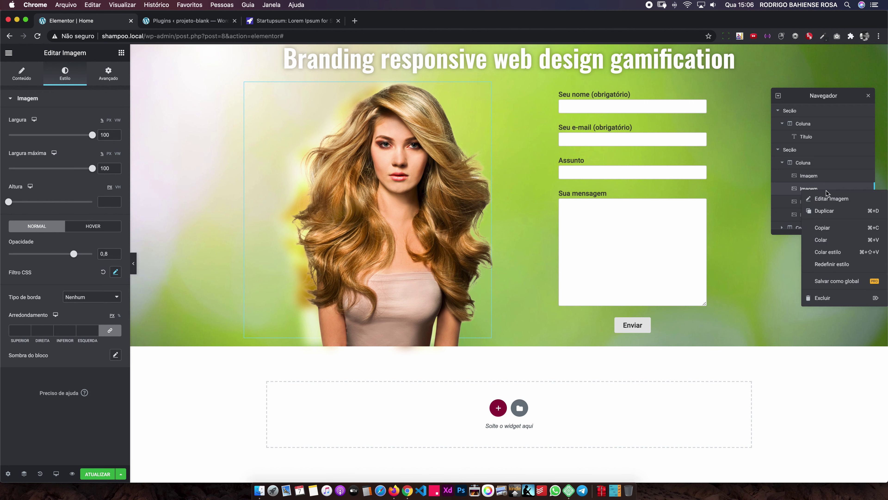
click(826, 210)
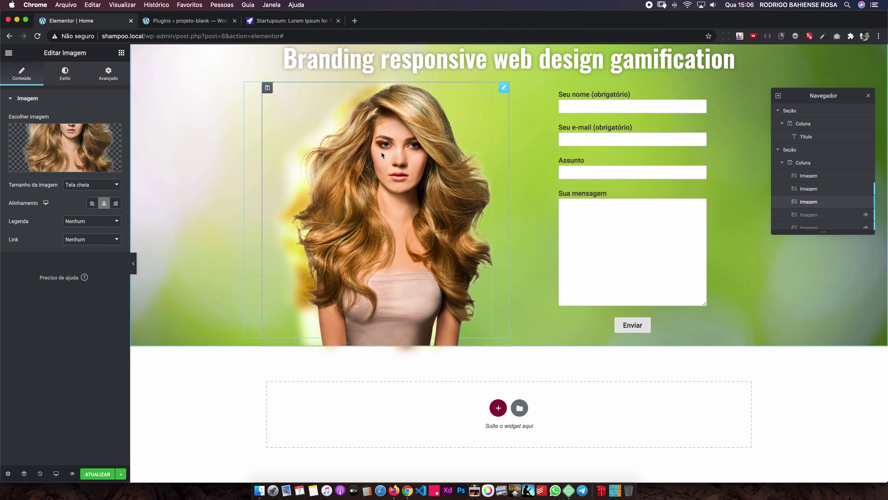
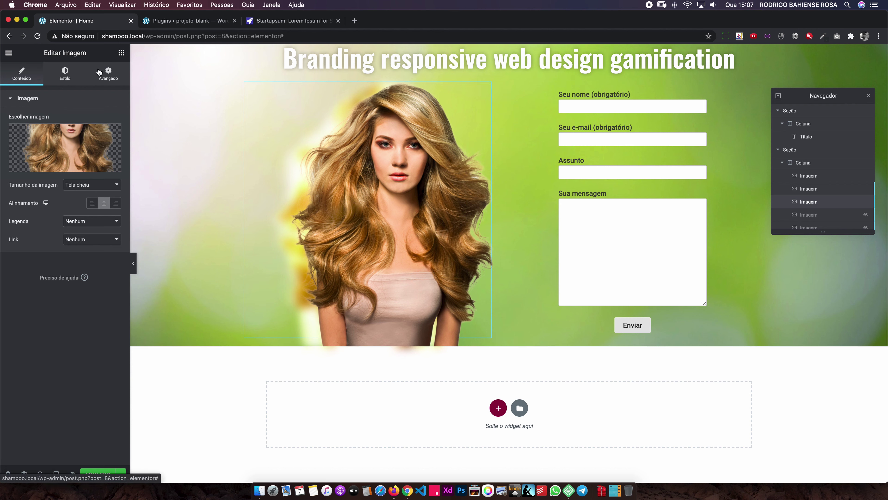
Step: Anchor the woman image horizontally from the right (Direita) with an offset of about -31 px
click(106, 75)
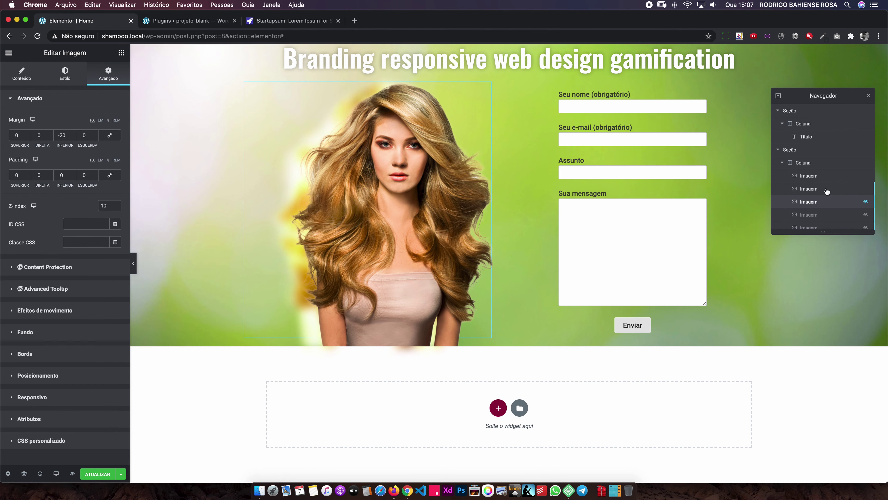
click(70, 376)
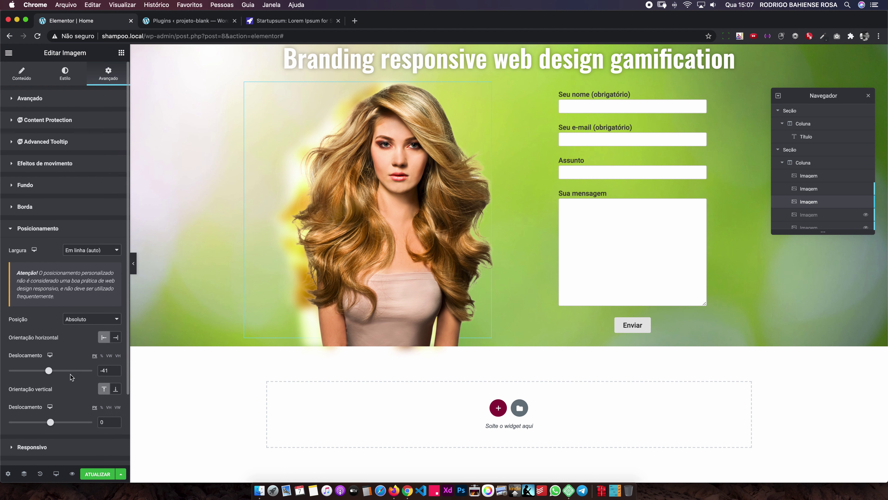
click(116, 338)
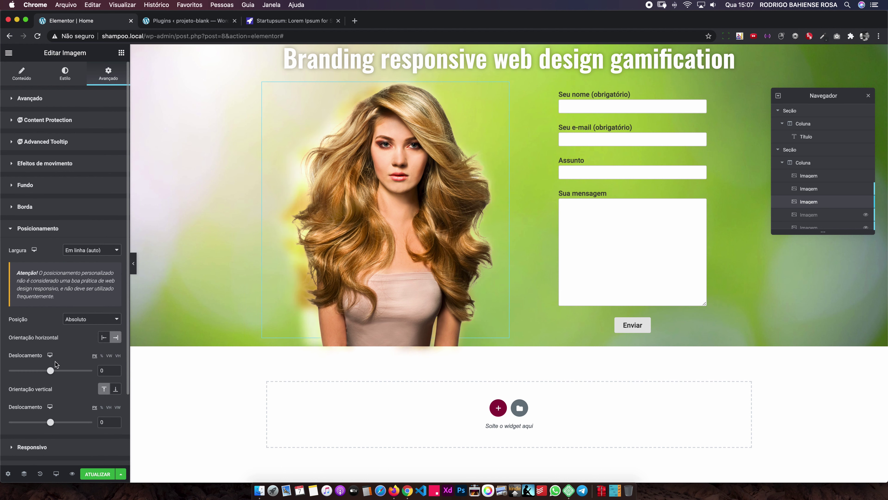
drag(51, 371, 48, 372)
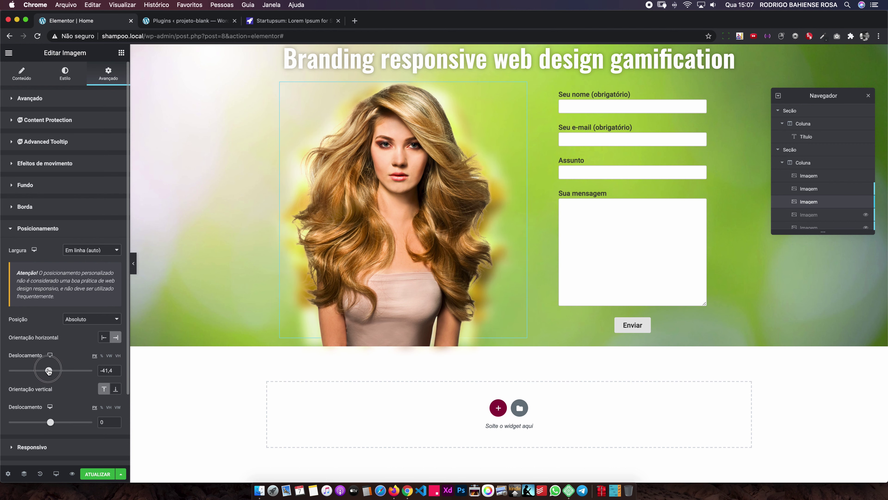
drag(48, 372, 49, 371)
drag(48, 371, 50, 376)
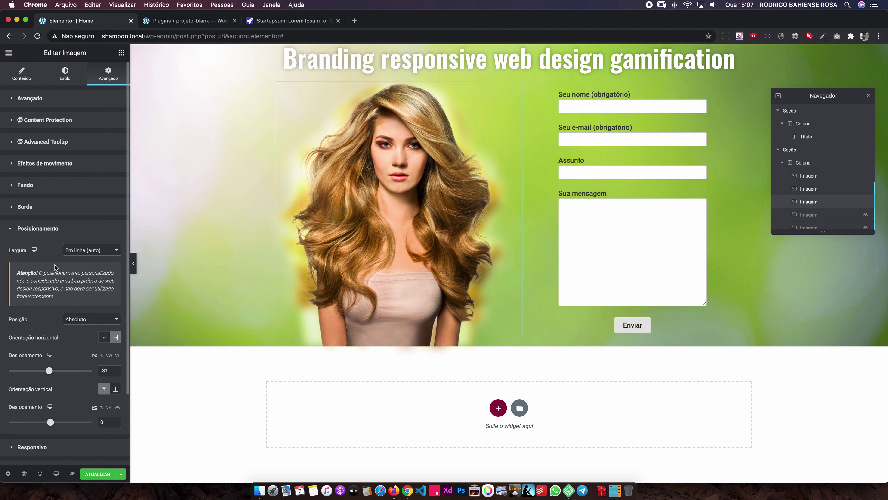
Step: Lower the woman images' opacity to about 0.75 and 0.73, then save the page
click(65, 74)
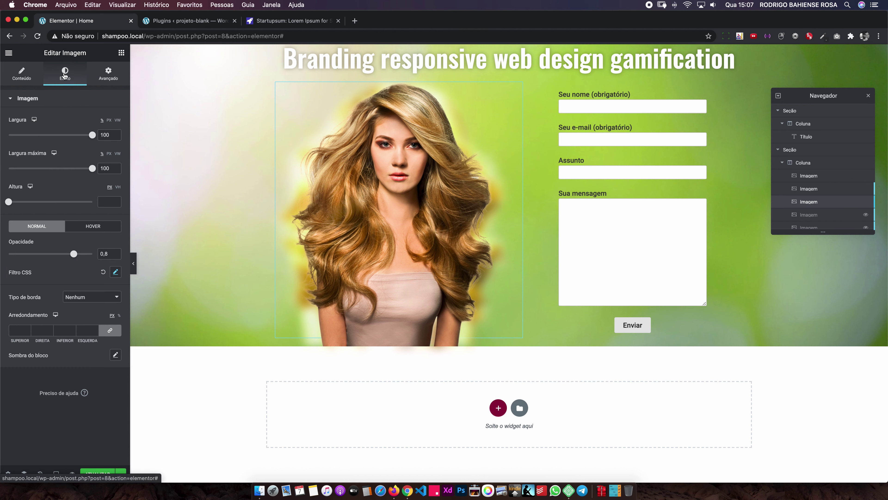
drag(74, 256, 74, 254)
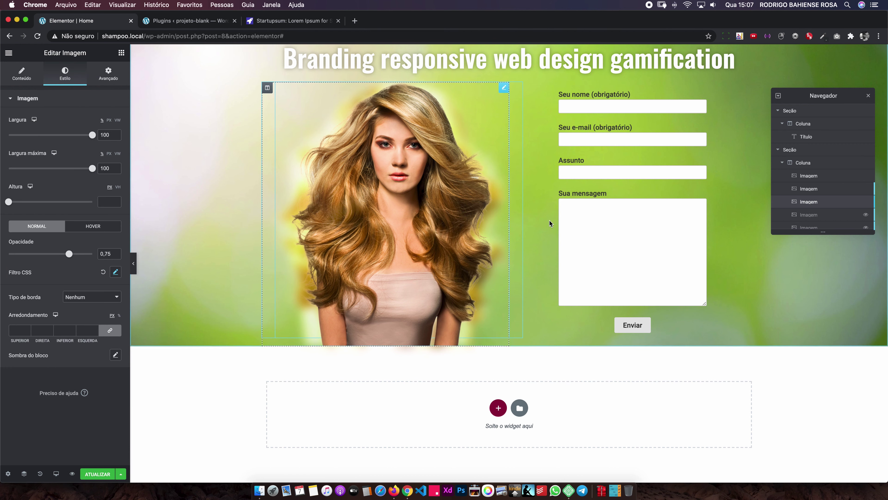
click(817, 192)
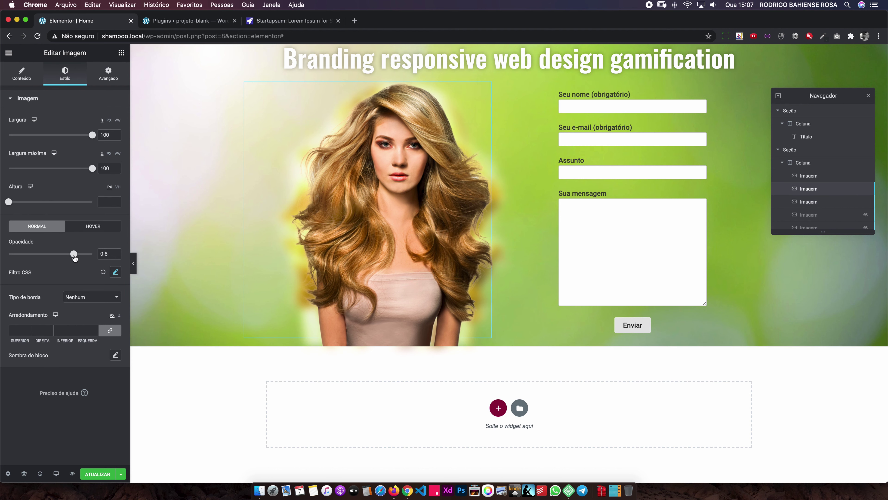
drag(73, 255, 66, 257)
click(98, 474)
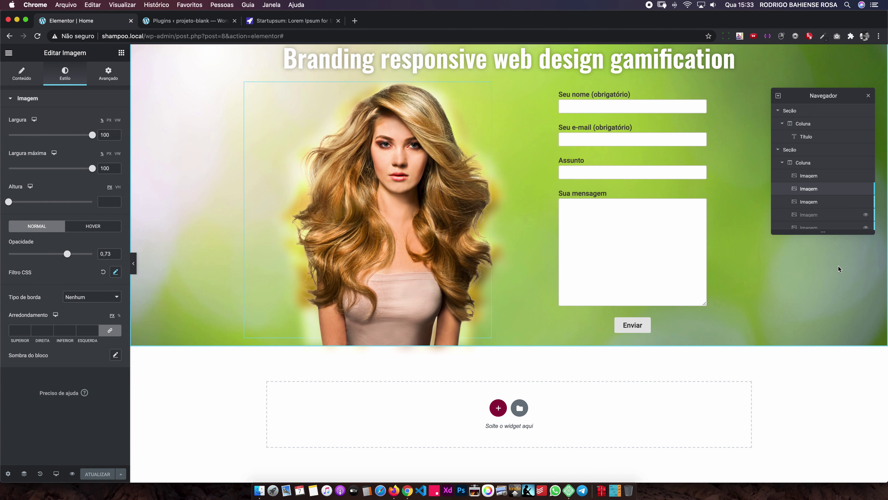
Step: Unhide the Palmolive bottle image, give it Z-index 50, and save the page
scroll(853, 214, down, 2)
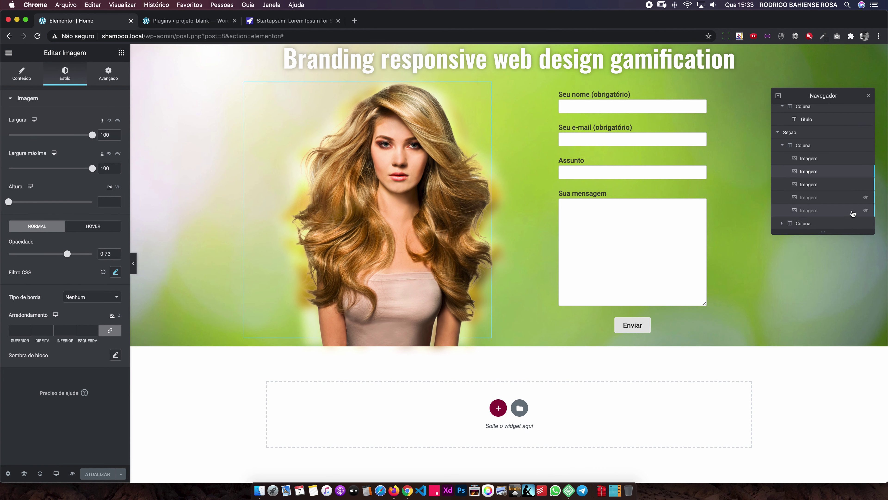
click(866, 210)
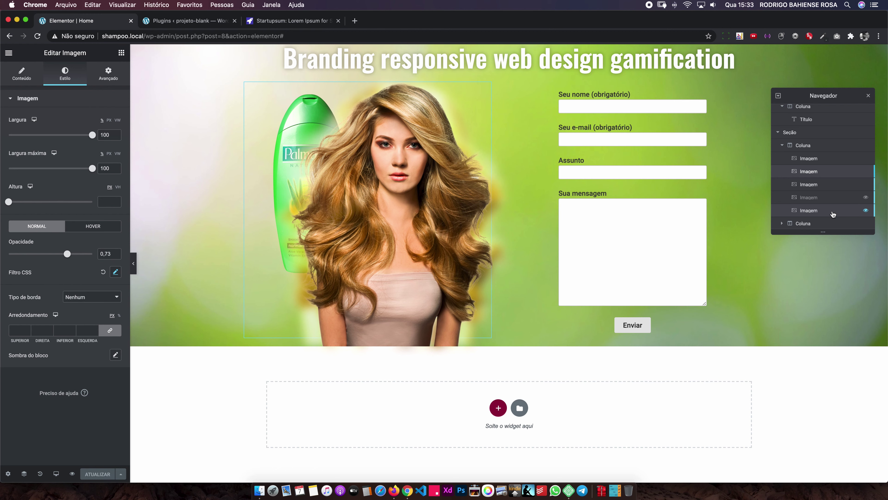
click(824, 212)
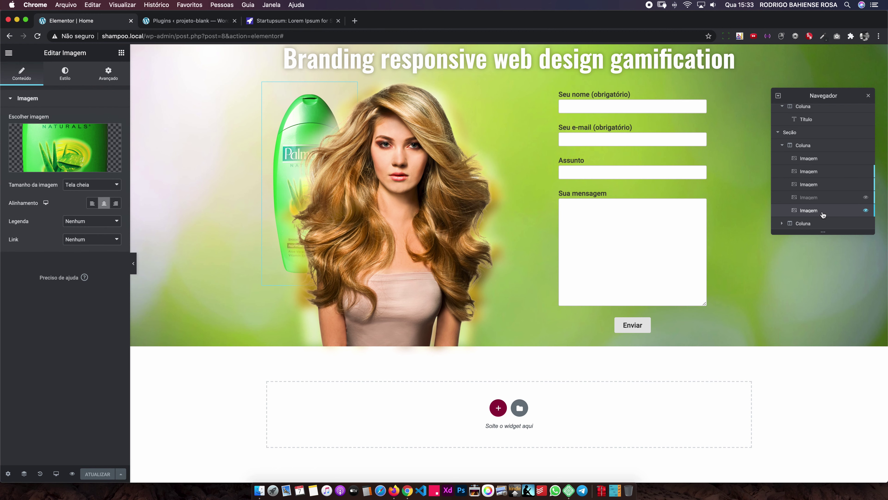
click(108, 77)
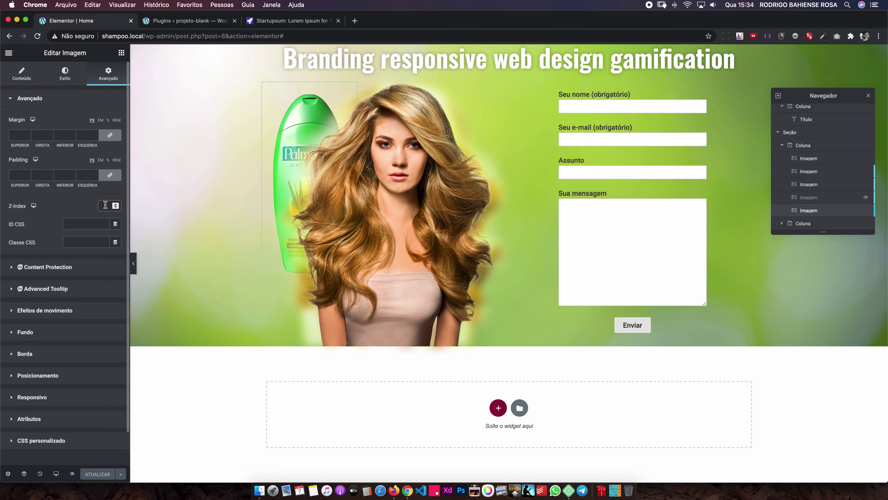
text(50)
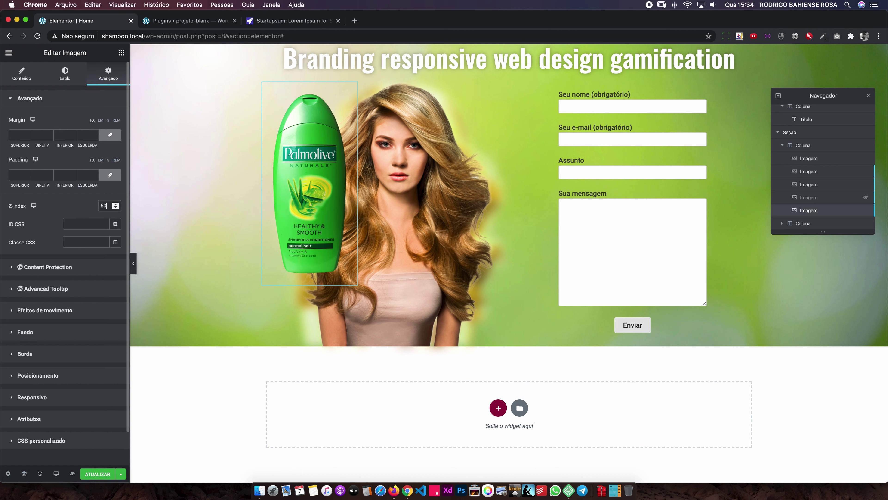
click(88, 474)
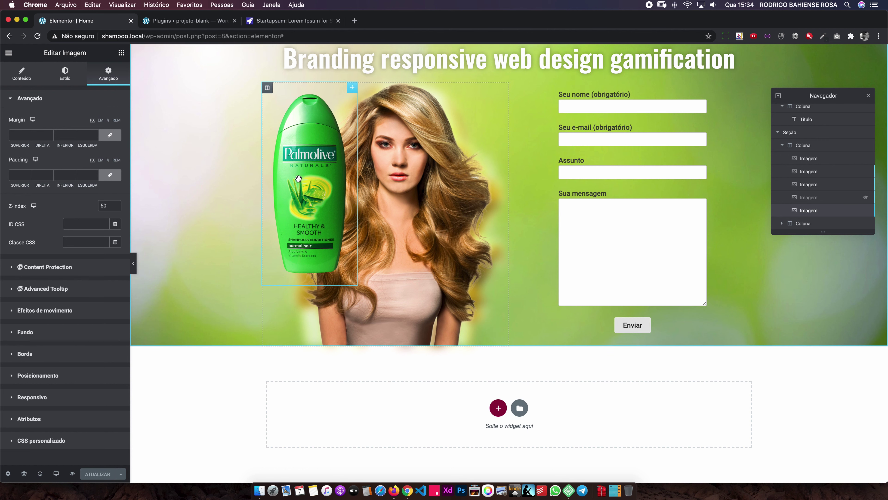
Step: Anchor the bottle from the right with horizontal offset about -52 px and vertical offset 206 px
click(75, 377)
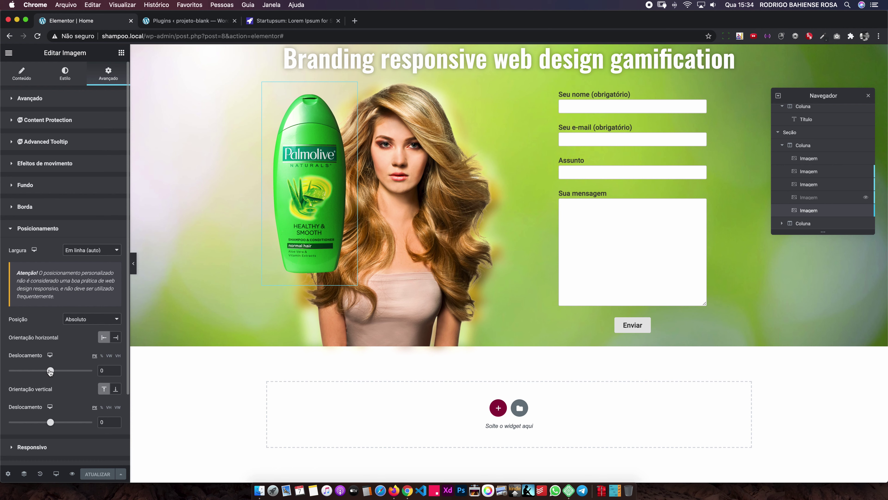
drag(51, 372, 62, 371)
click(112, 339)
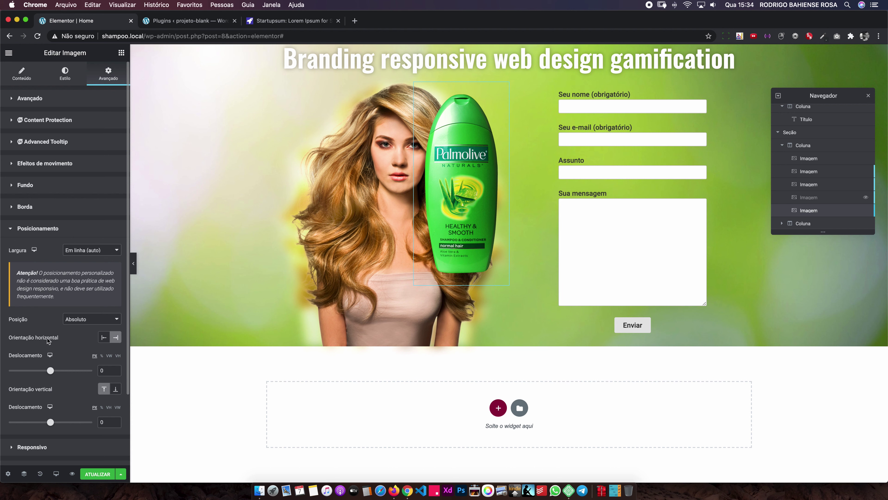
click(52, 371)
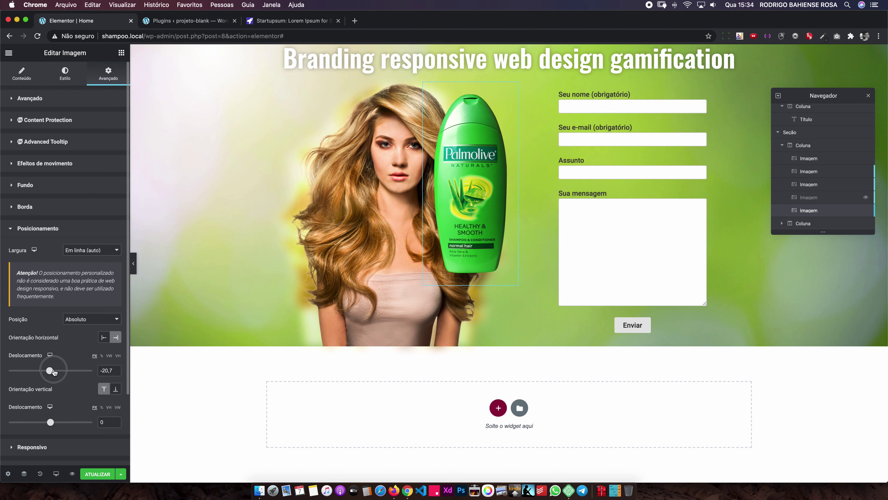
drag(53, 372, 48, 370)
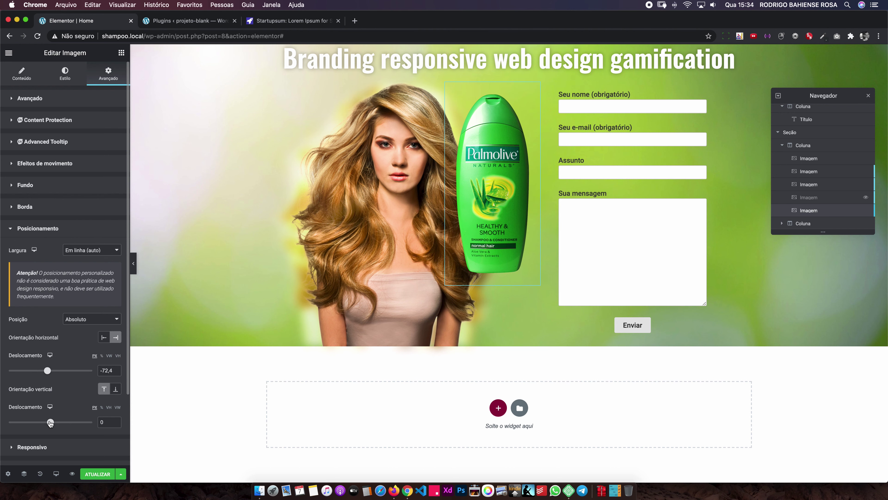
drag(50, 423, 58, 422)
drag(47, 371, 47, 371)
drag(58, 423, 58, 422)
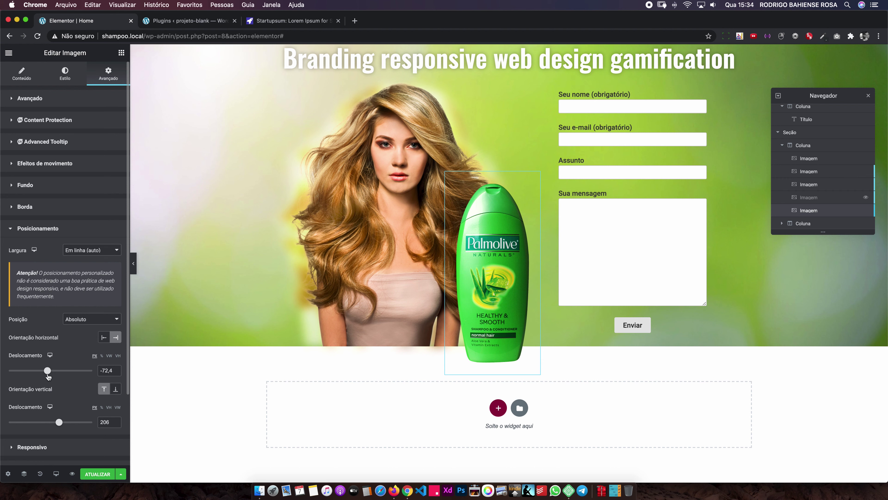
drag(50, 371, 49, 373)
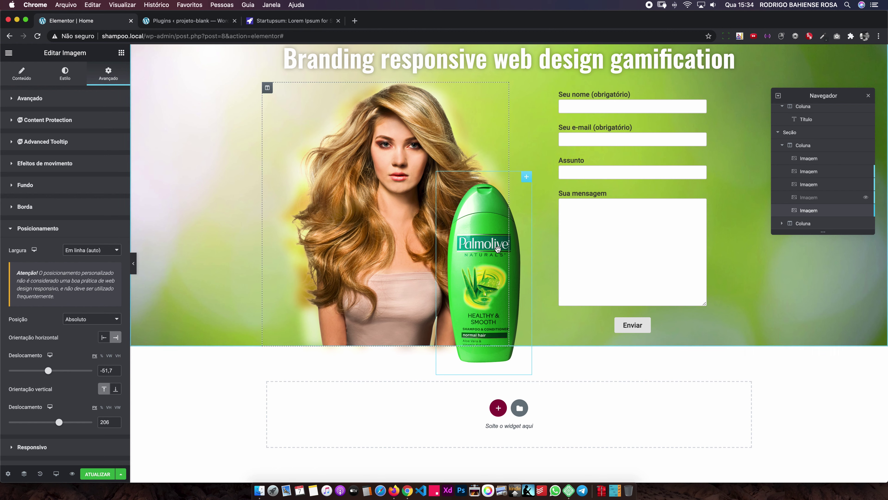
Step: Duplicate the Palmolive bottle image in the Navigator
right_click(824, 212)
click(824, 233)
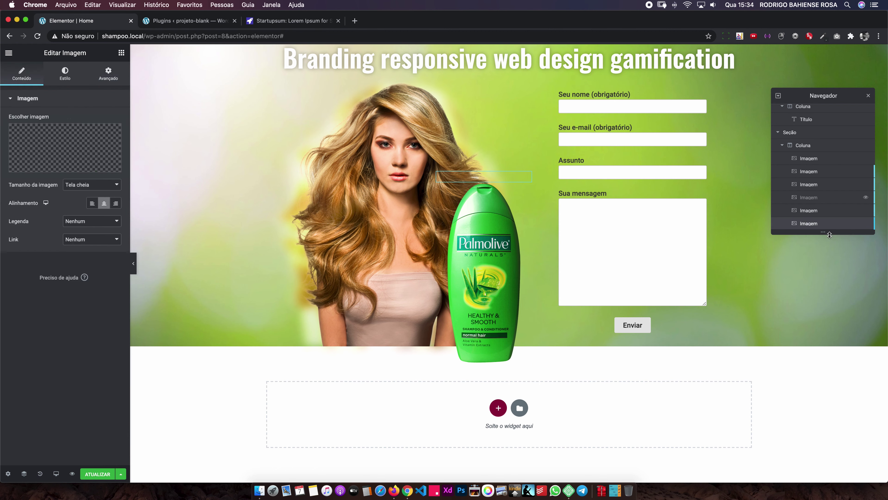
scroll(822, 199, down, 1)
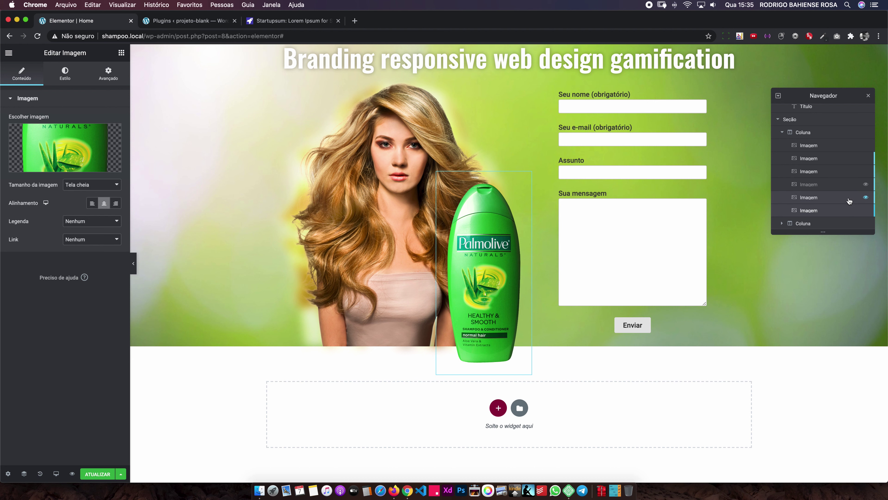
mouse_move(839, 213)
mouse_down()
mouse_move(835, 196)
mouse_move(833, 213)
mouse_up()
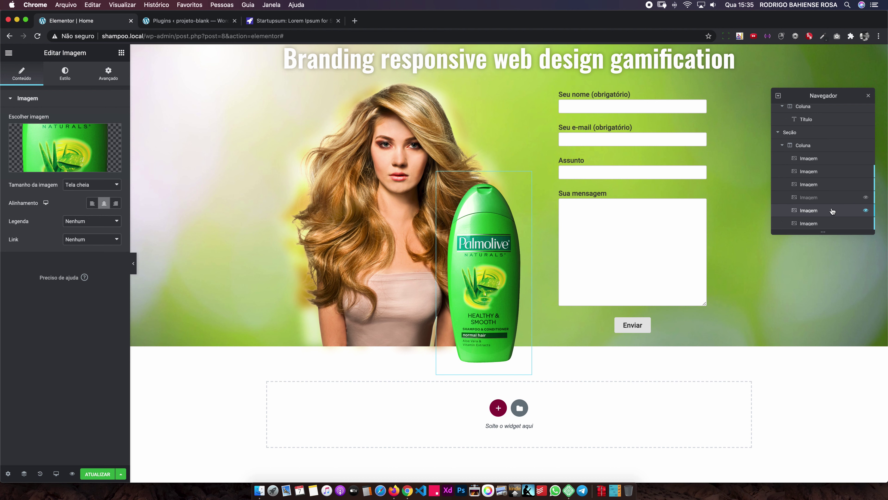
scroll(833, 212, down, 1)
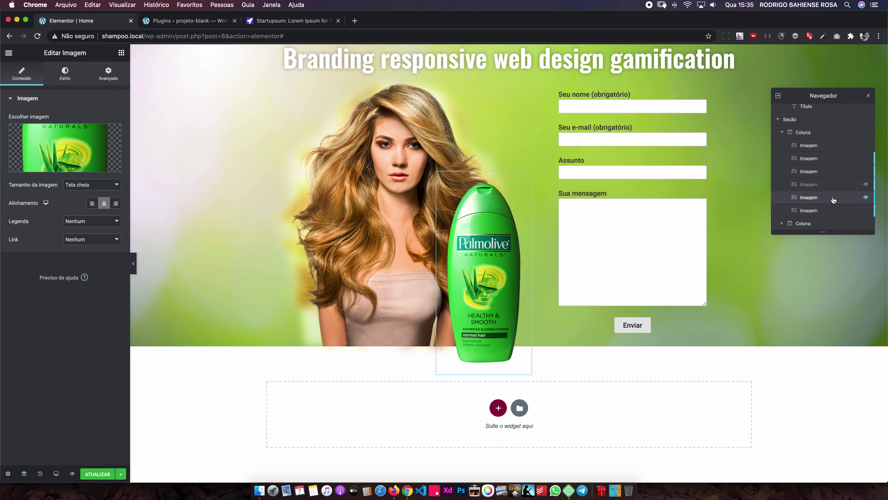
Step: Set the copied bottle's horizontal offset to about -134 px
click(109, 77)
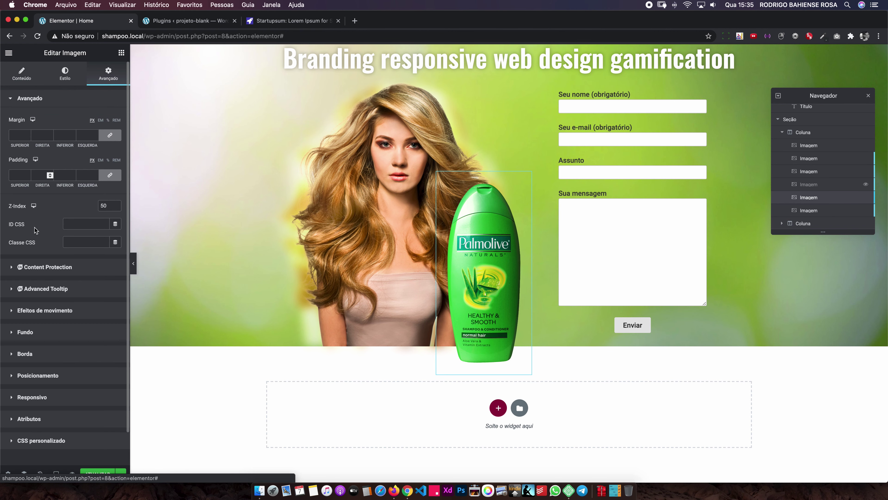
click(64, 375)
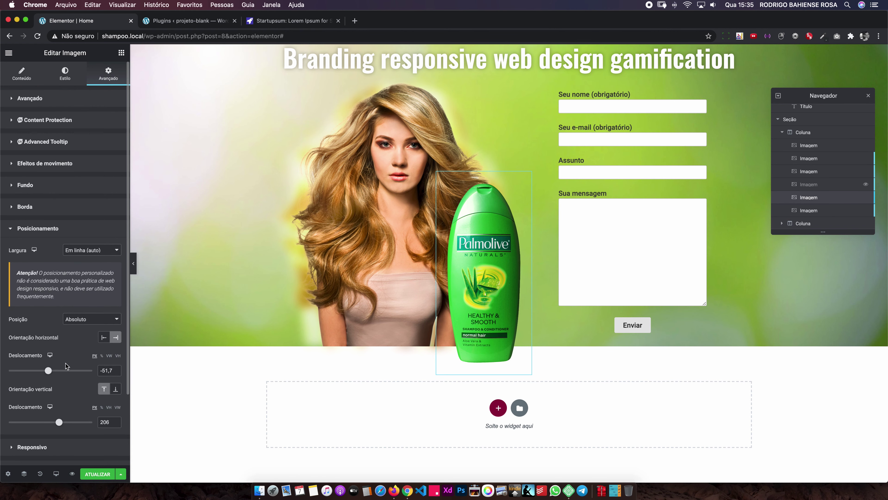
drag(49, 371, 47, 374)
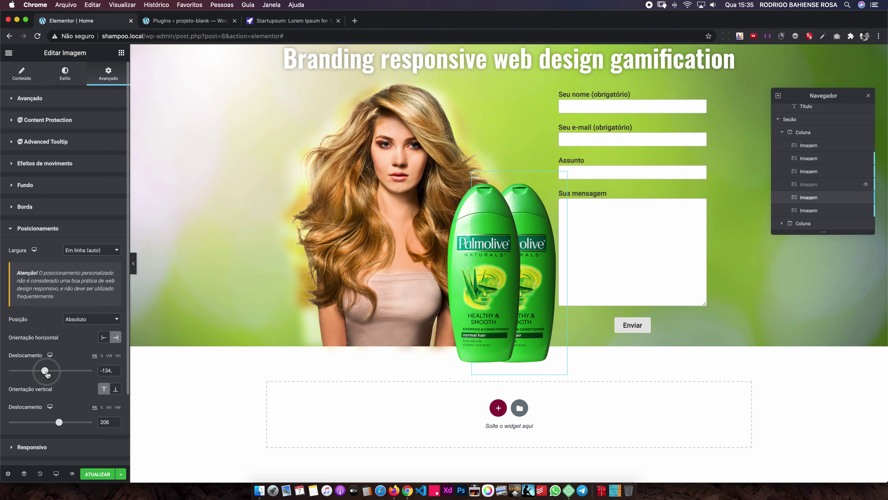
drag(48, 374, 48, 374)
scroll(63, 98, down, 1)
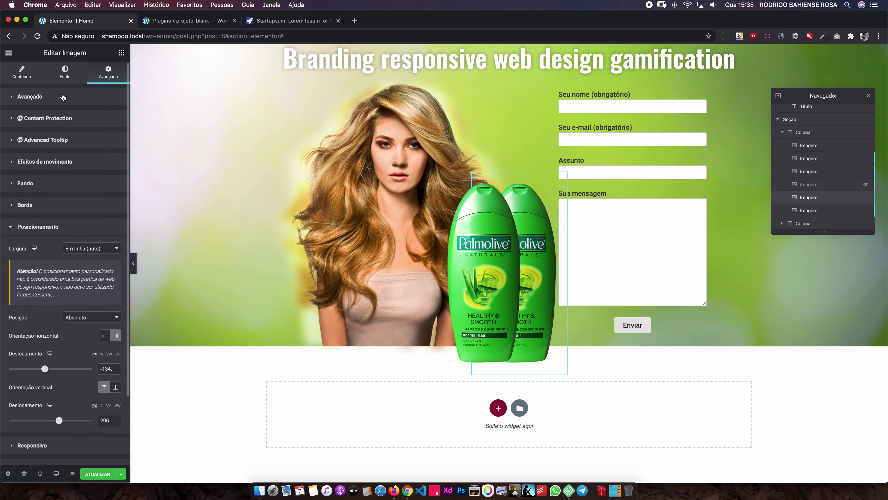
Step: Shrink the second bottle's width to 189
click(65, 72)
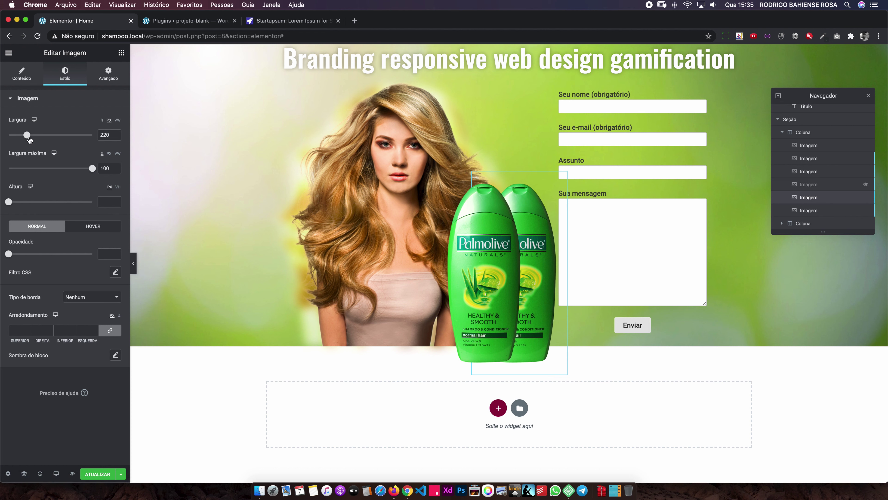
drag(29, 140, 28, 138)
drag(28, 139, 28, 139)
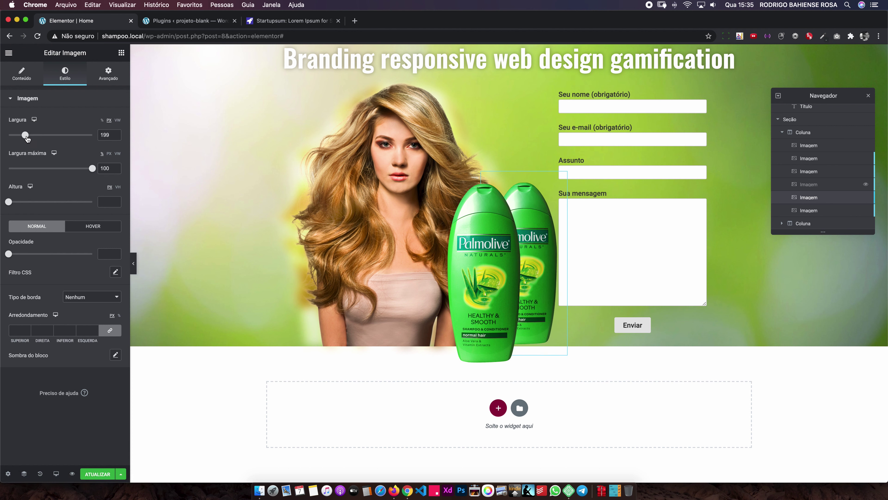
drag(25, 136, 24, 136)
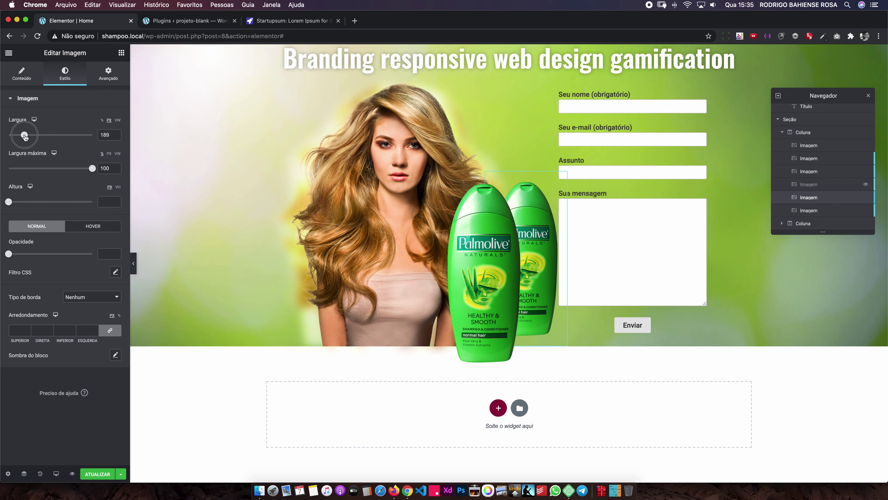
Step: Offset the second bottle 247 px vertically and -113 px horizontally
click(107, 75)
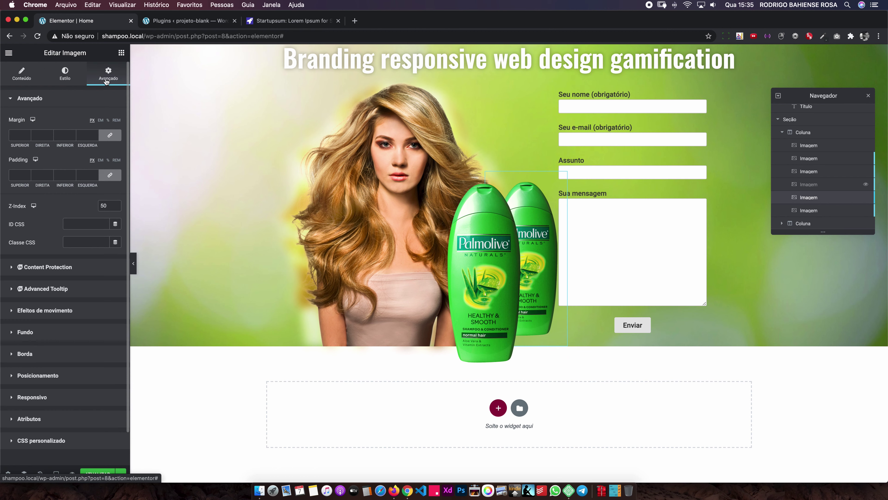
click(69, 376)
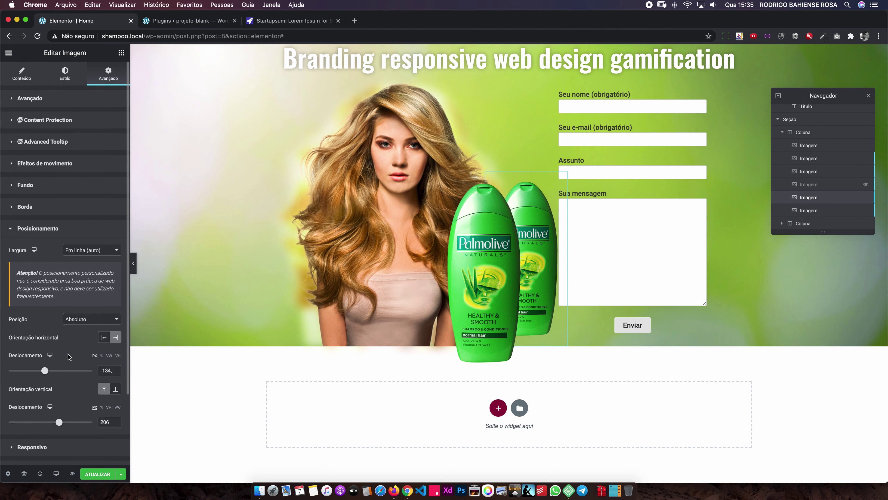
drag(59, 423, 61, 423)
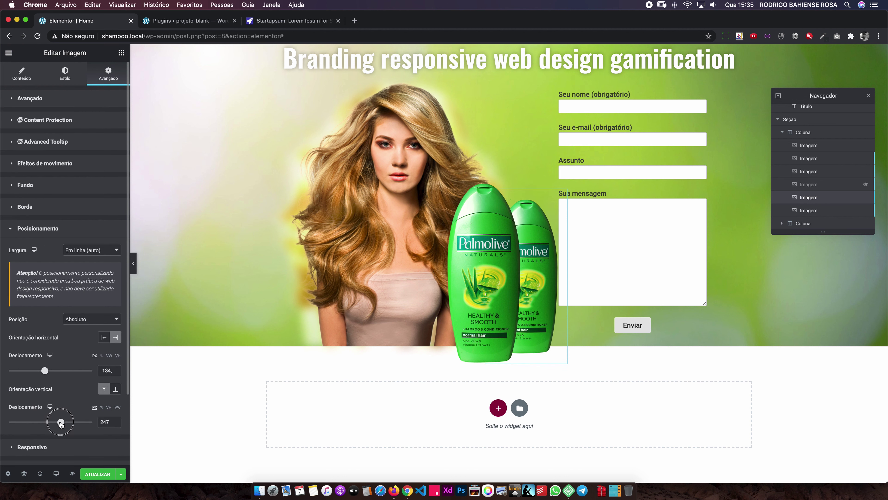
drag(44, 371, 45, 371)
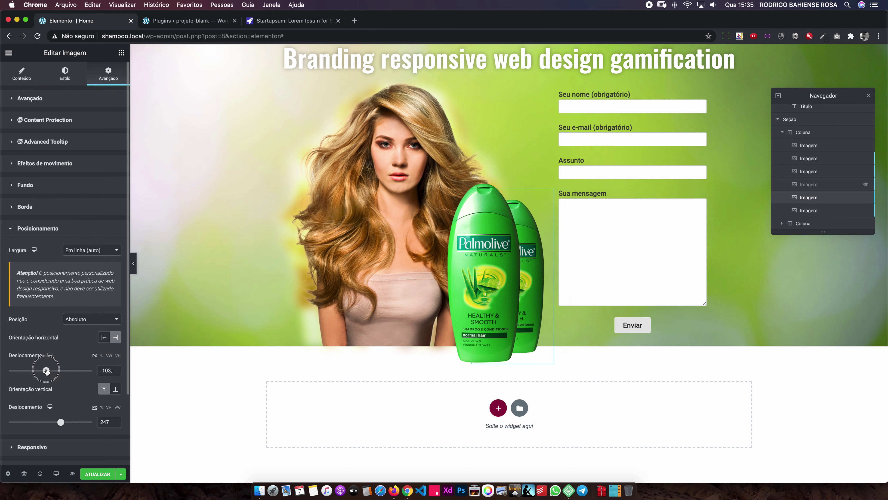
drag(46, 371, 45, 371)
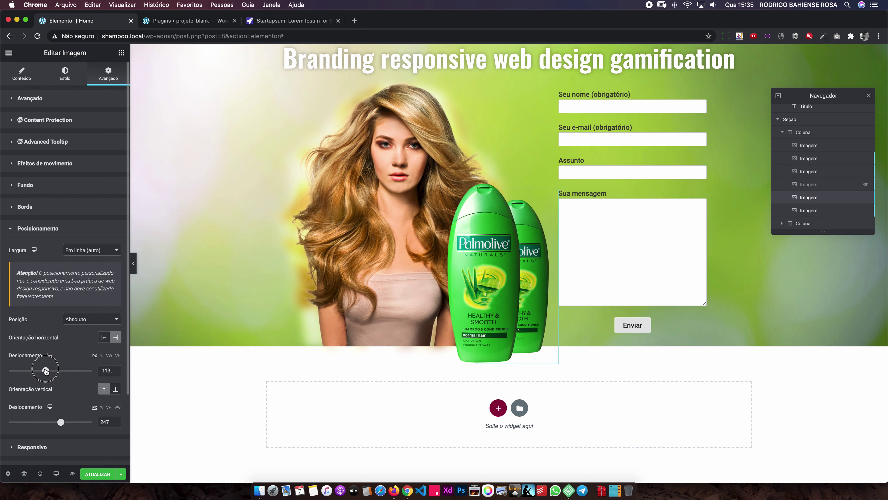
drag(45, 370, 45, 370)
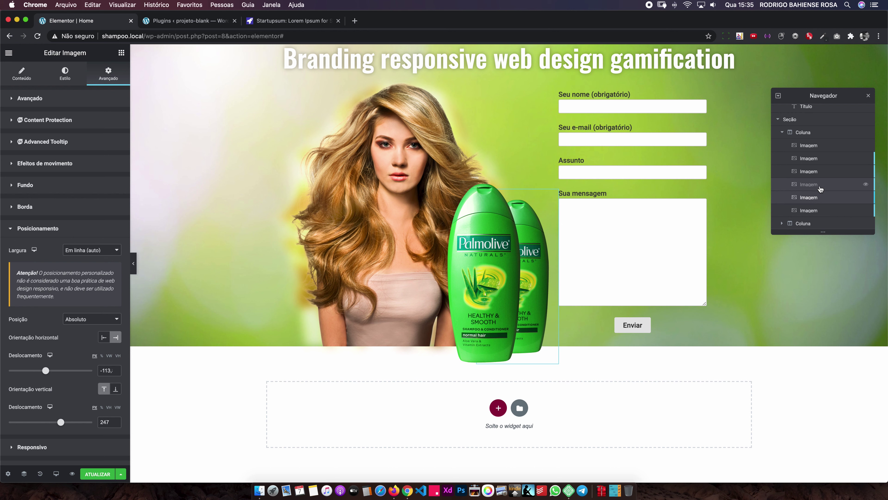
Step: Duplicate the second bottle image in the Navigator
click(866, 197)
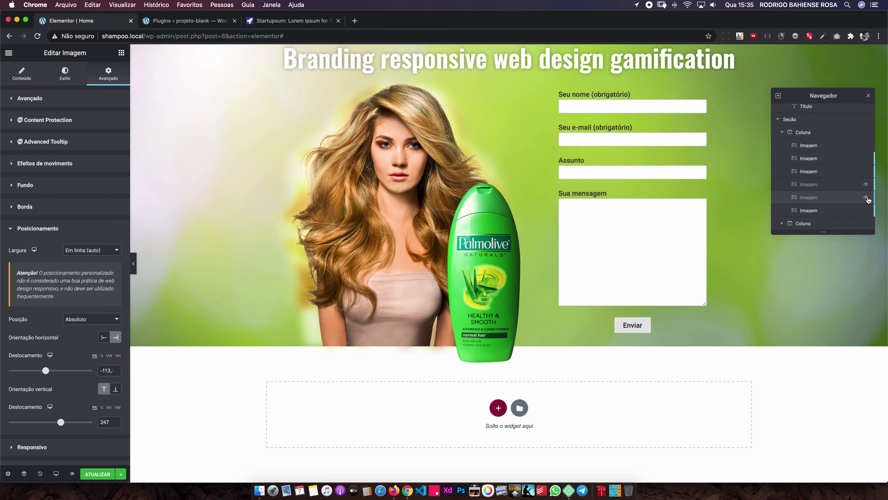
click(867, 198)
right_click(835, 201)
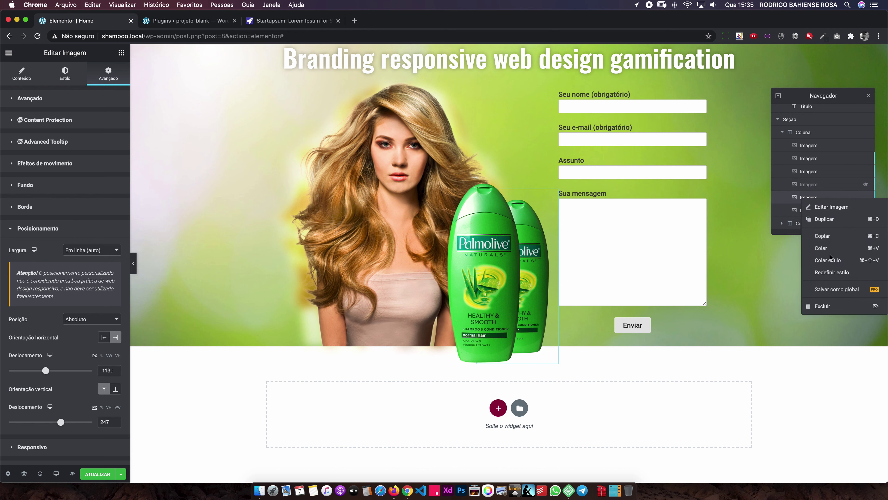
click(834, 223)
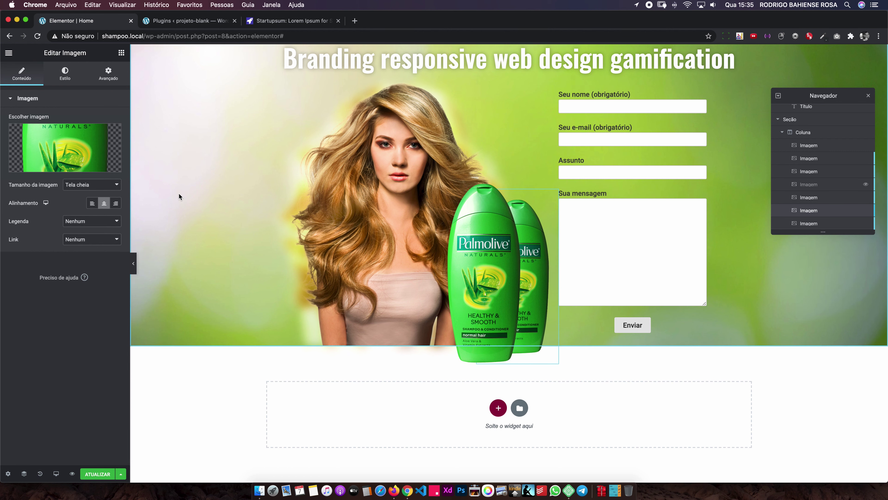
Step: Set the new bottle's horizontal offset to 51.7 px, save, and view the live page
click(103, 80)
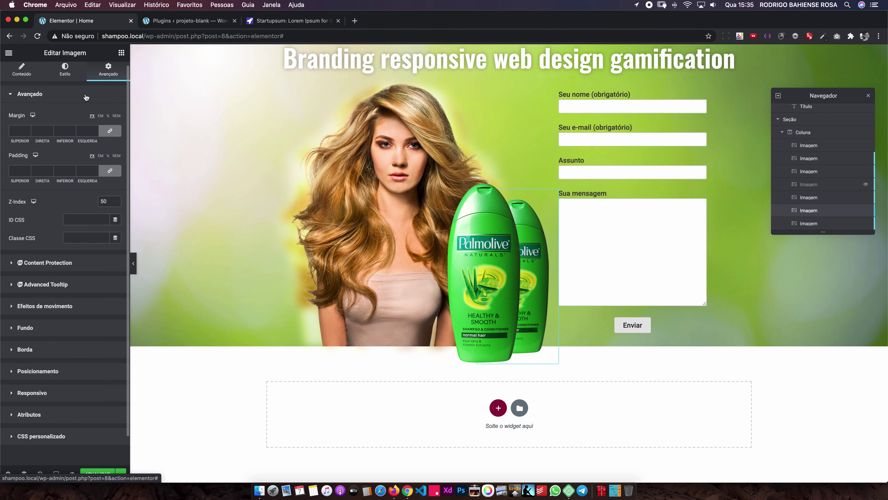
click(78, 371)
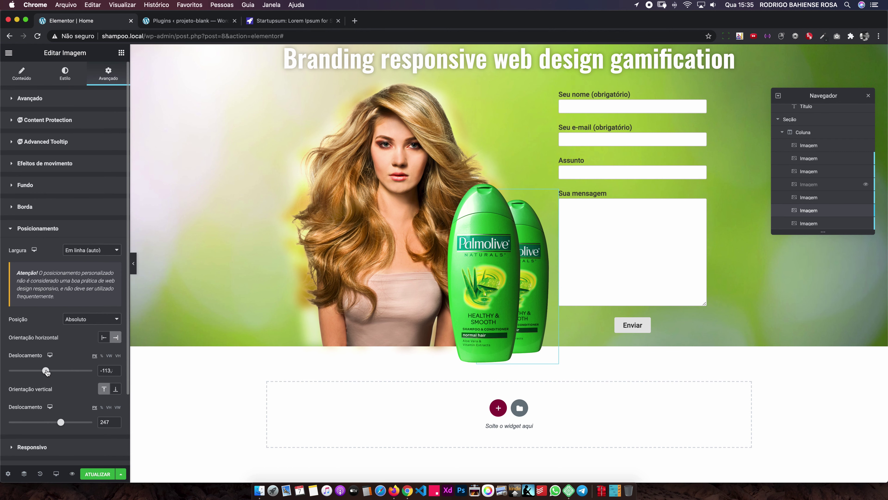
drag(46, 371, 52, 371)
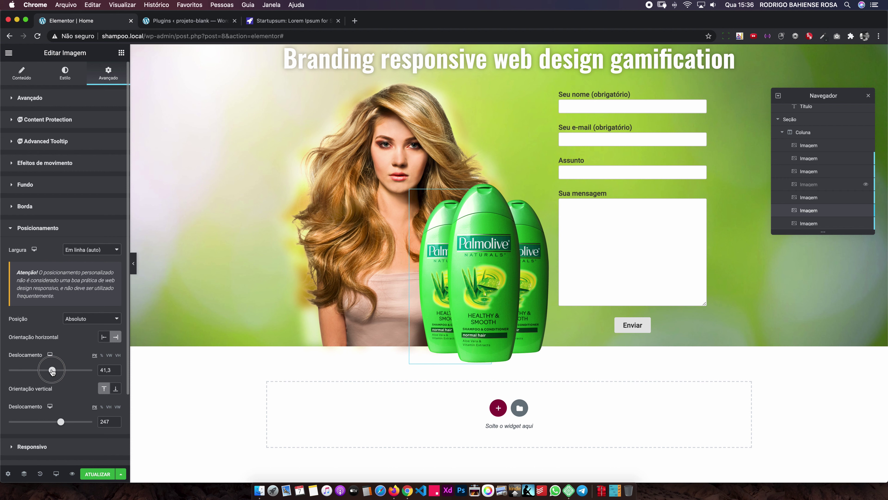
drag(52, 371, 53, 371)
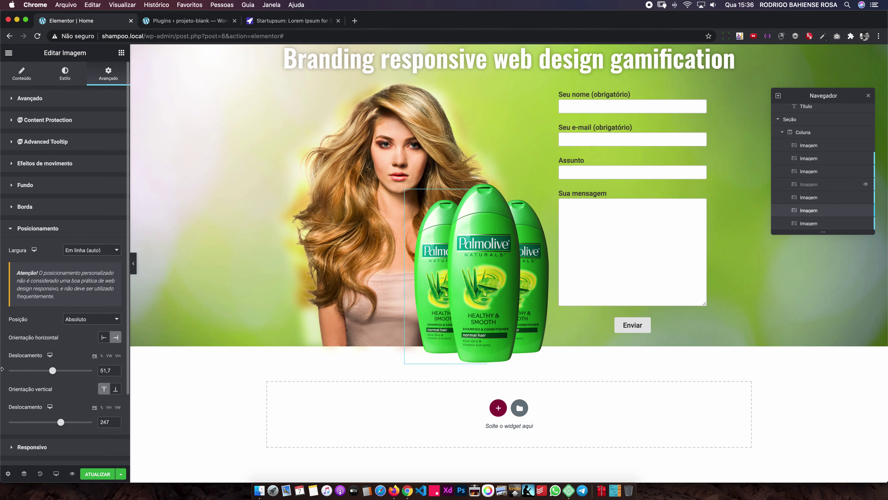
key(super+s)
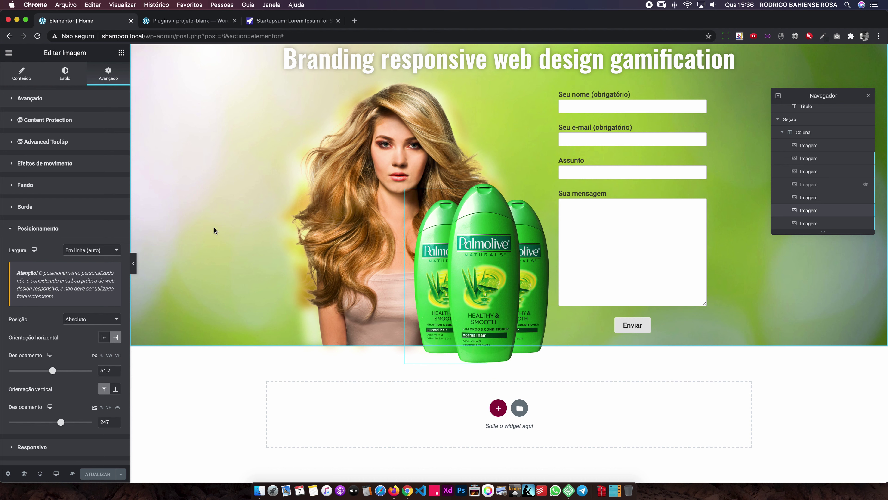
key(ctrl+Right)
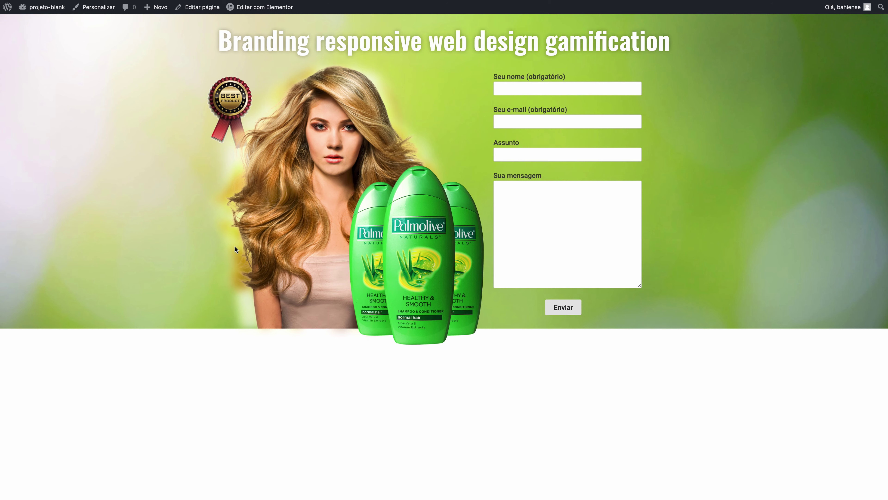
Step: Switch from the full-screen live page back to the Elementor editor window
key(ctrl+Left)
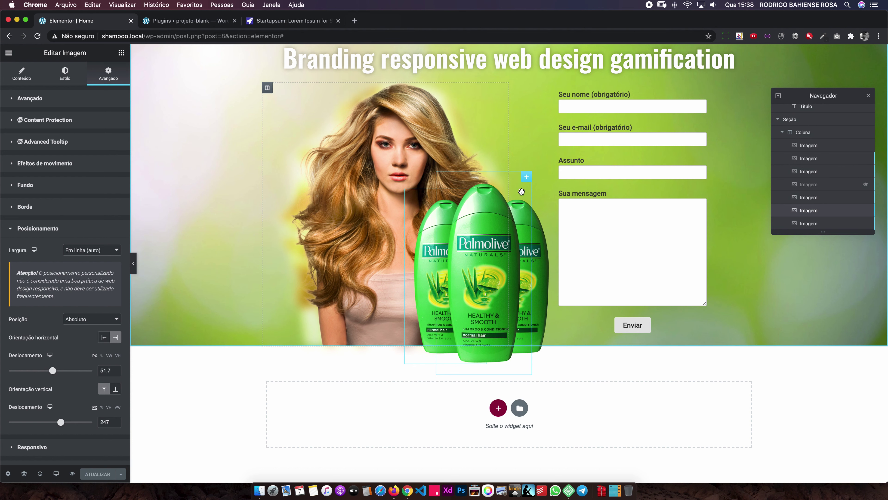
Step: Set the middle Palmolive bottle's width to 200
right_click(525, 181)
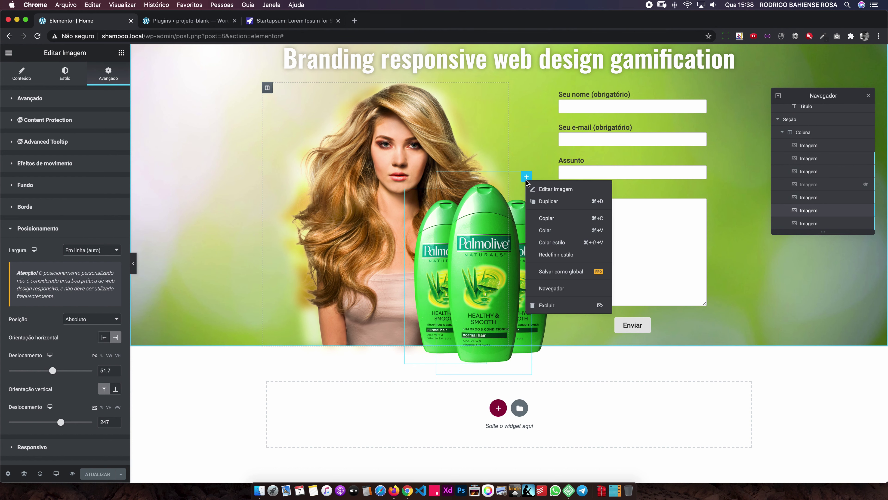
click(546, 190)
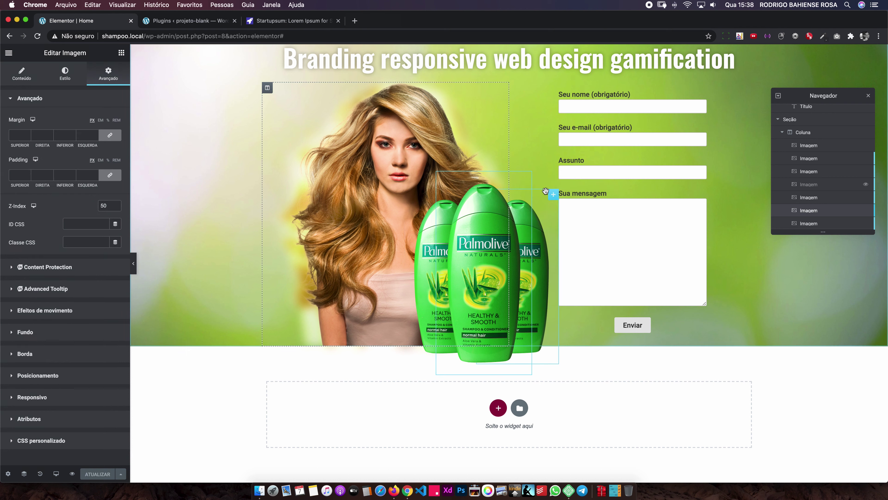
click(65, 74)
click(26, 135)
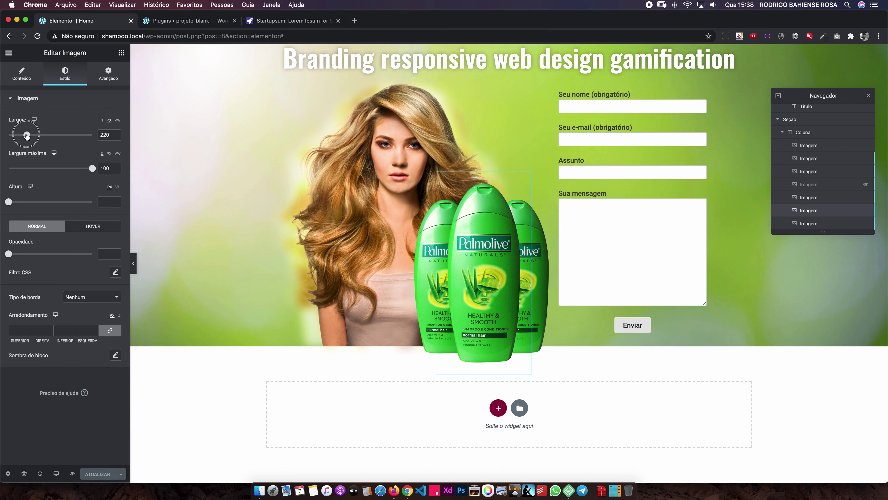
drag(27, 135, 24, 136)
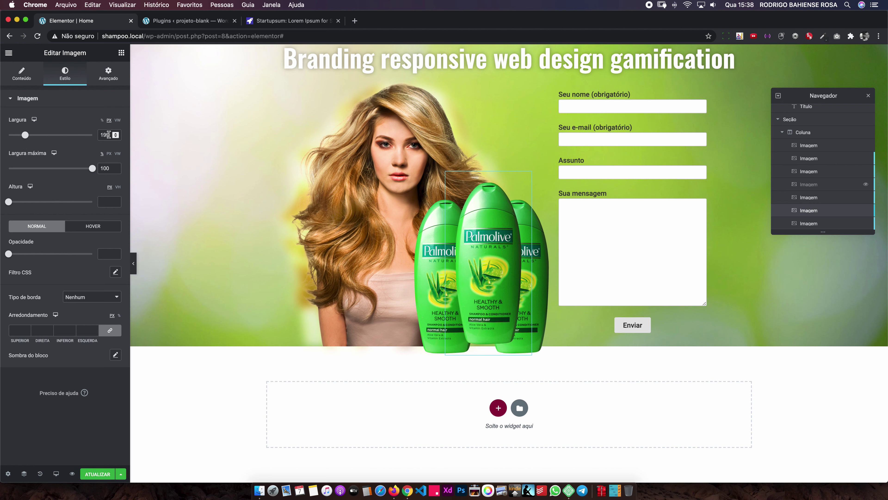
drag(109, 134, 85, 137)
text(200)
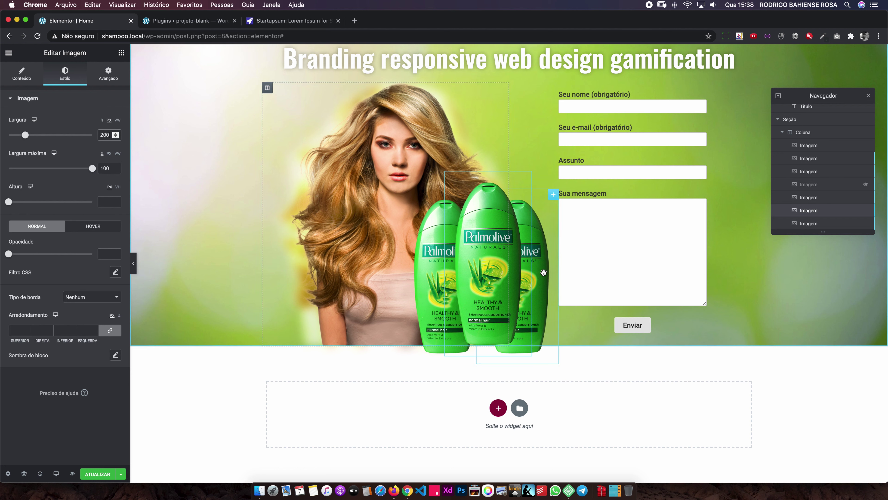
Step: Lower the middle bottle to a vertical offset of 247 px
click(107, 72)
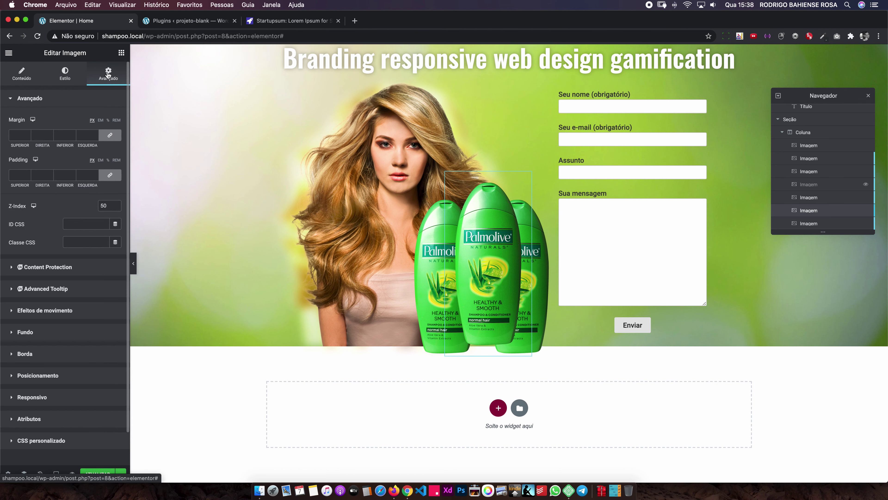
click(73, 376)
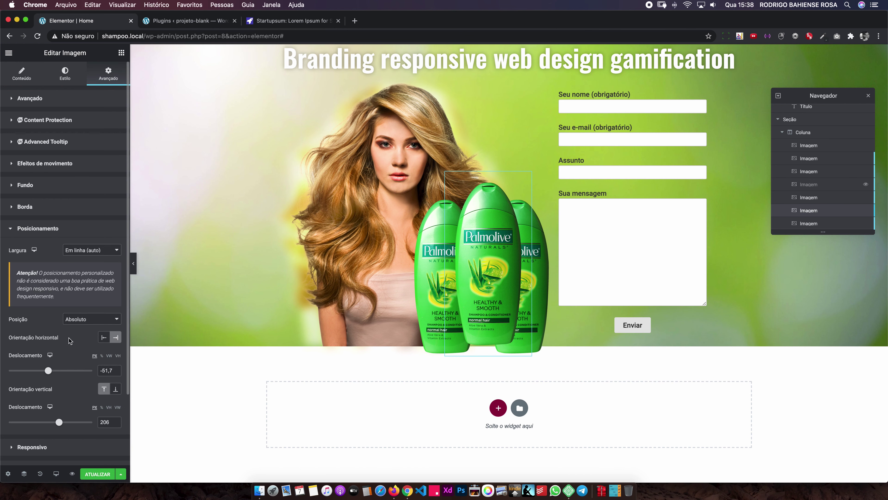
drag(48, 371, 48, 371)
drag(59, 422, 63, 424)
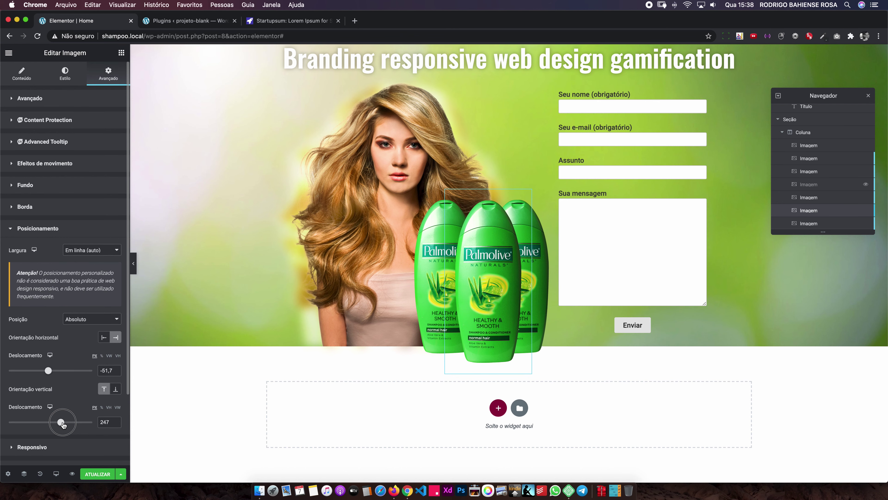
drag(63, 424, 63, 424)
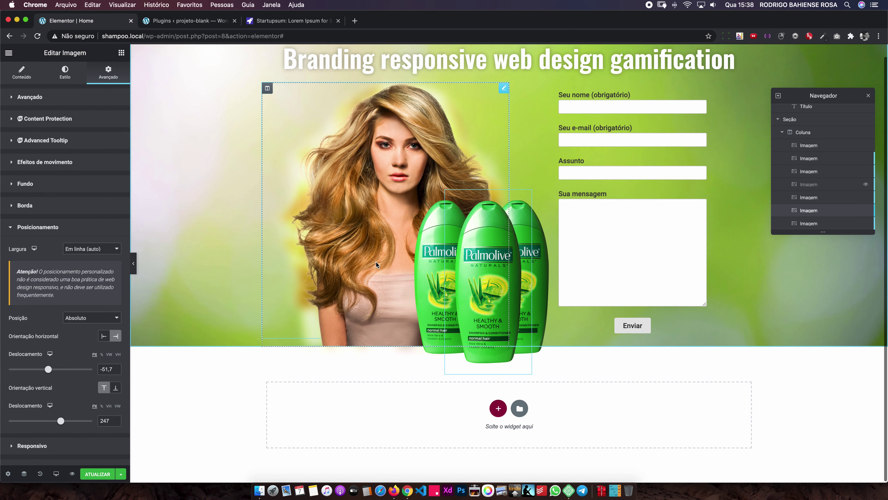
Step: Set the right Palmolive bottle's width to 160
right_click(545, 268)
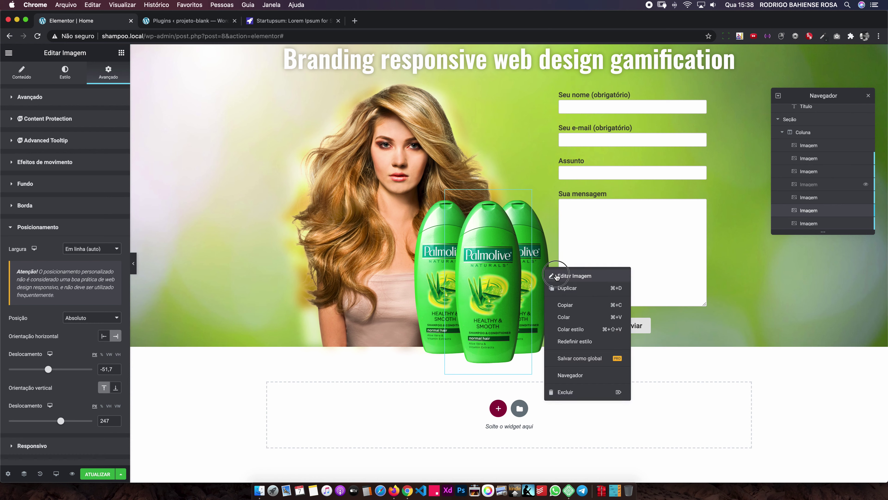
click(553, 275)
click(63, 76)
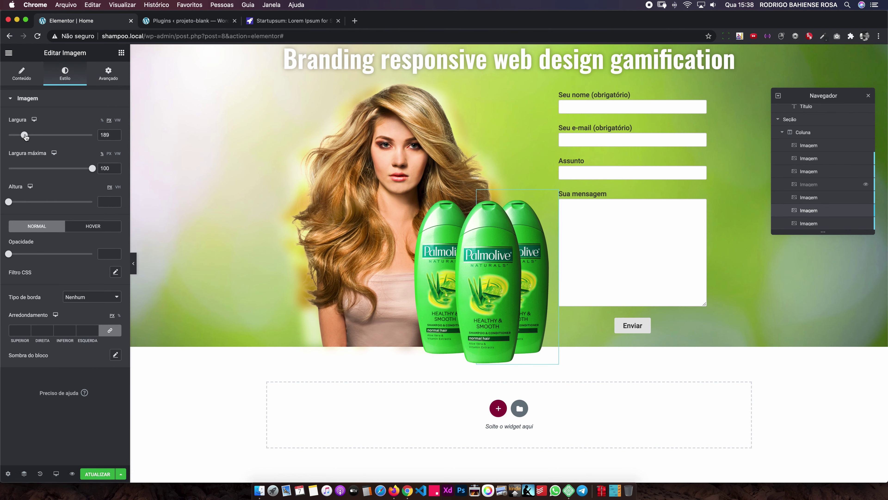
drag(26, 136, 24, 136)
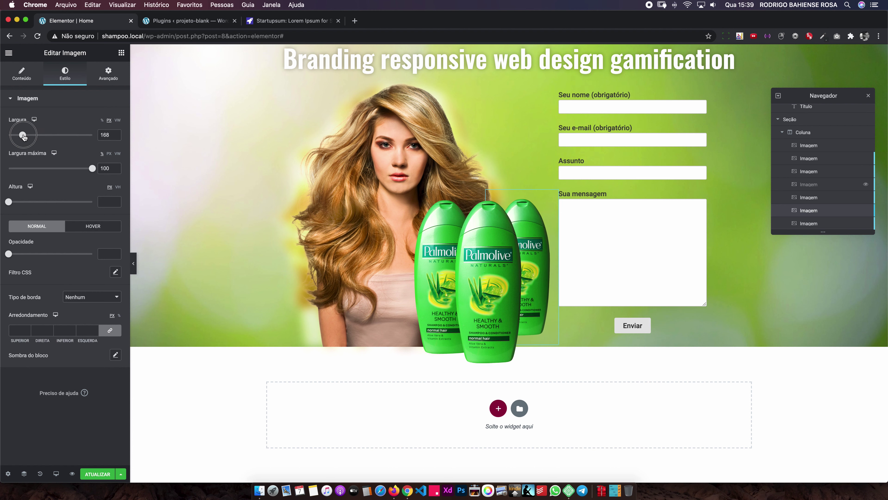
click(110, 136)
key(BackSpace)
text(0)
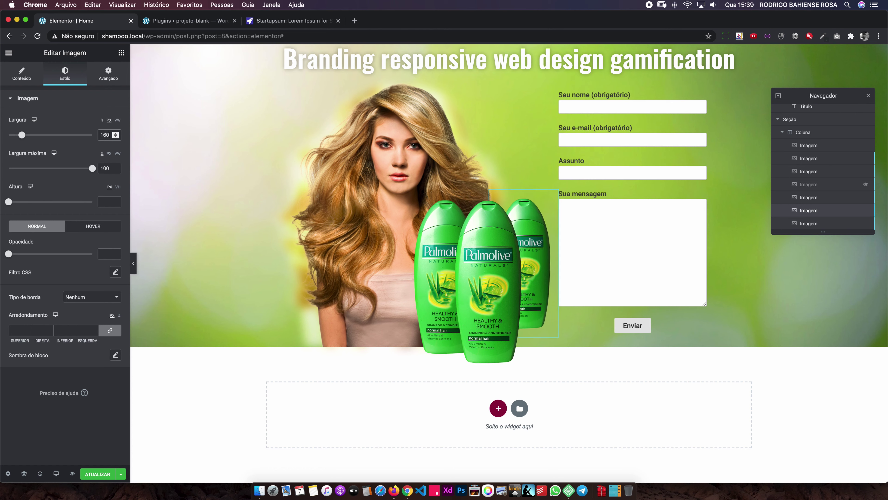
Step: Lower the right bottle to a vertical offset of 299 px
click(108, 74)
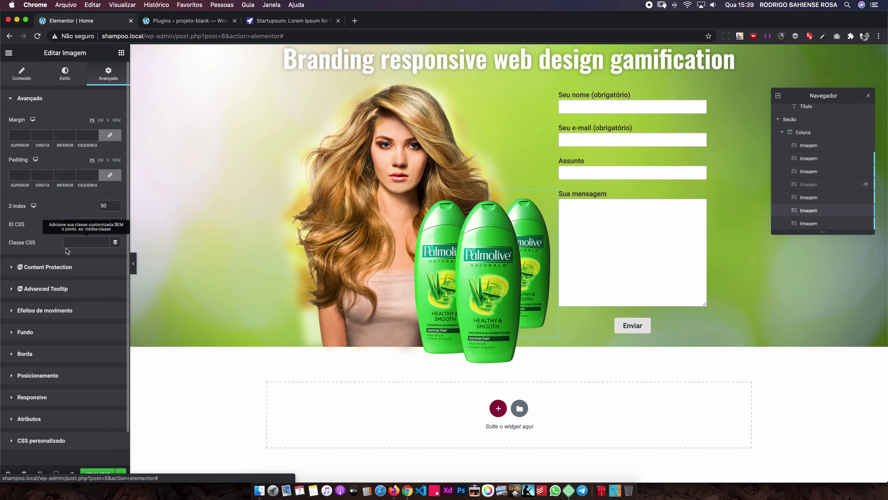
click(60, 376)
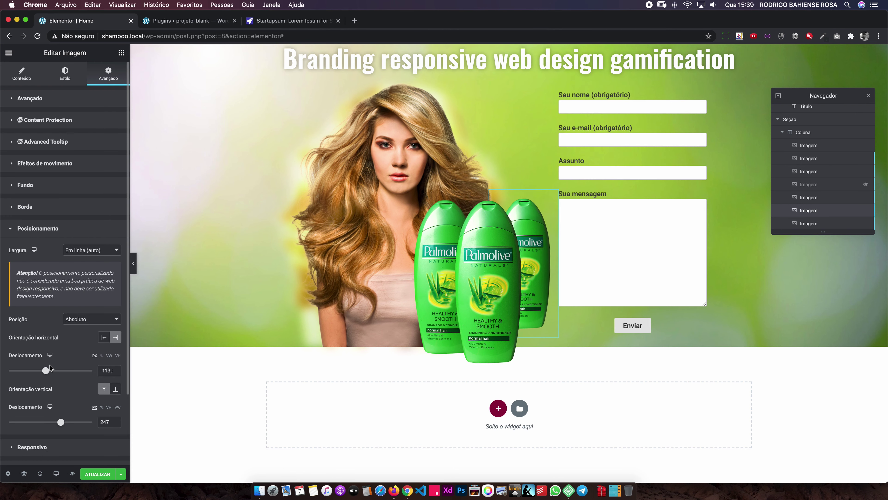
drag(60, 422, 64, 422)
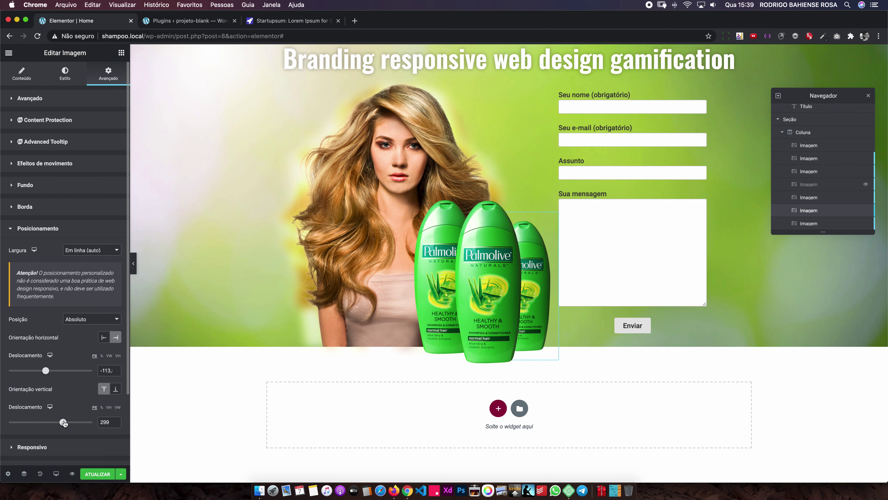
Step: Open the left Palmolive bottle image and set its width to 160
right_click(430, 231)
click(449, 239)
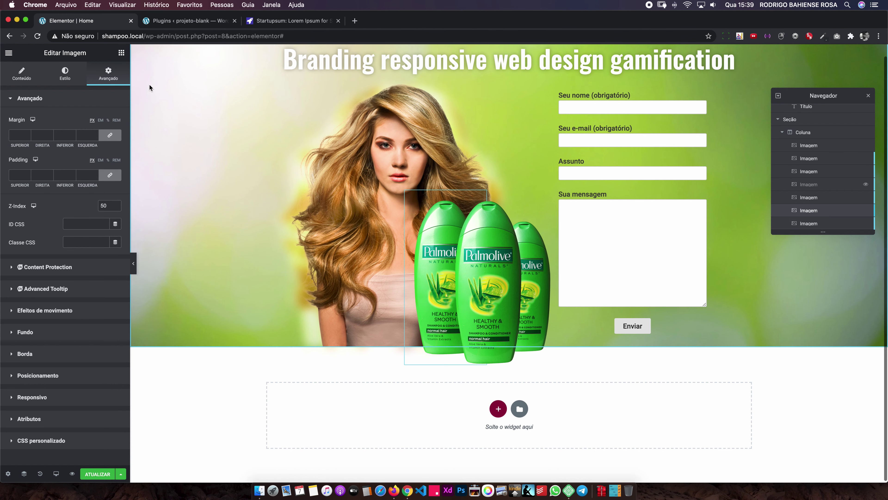
click(64, 71)
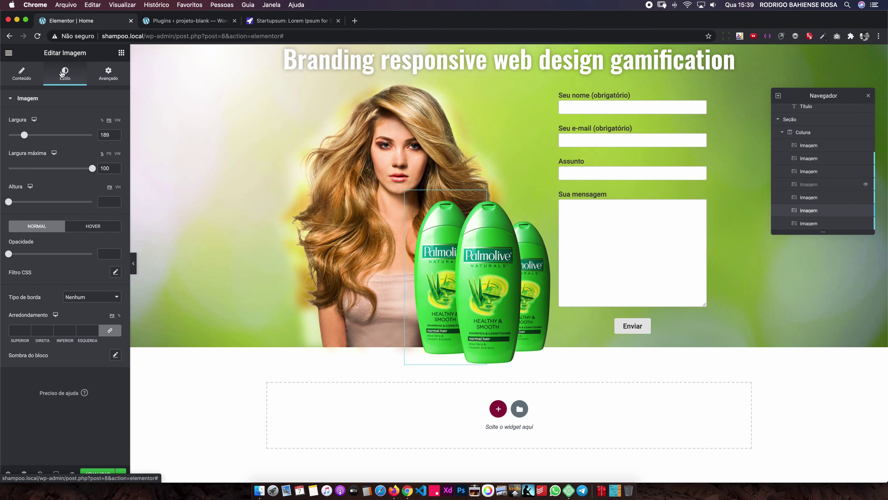
double_click(108, 134)
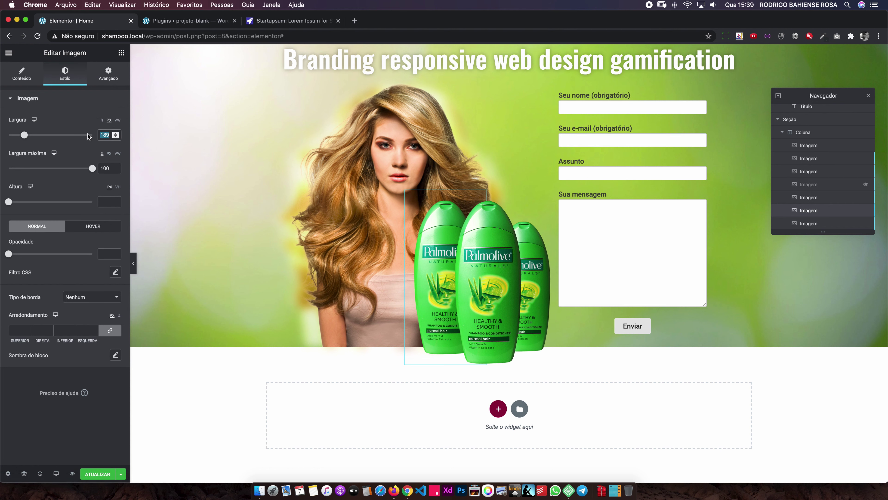
text(160)
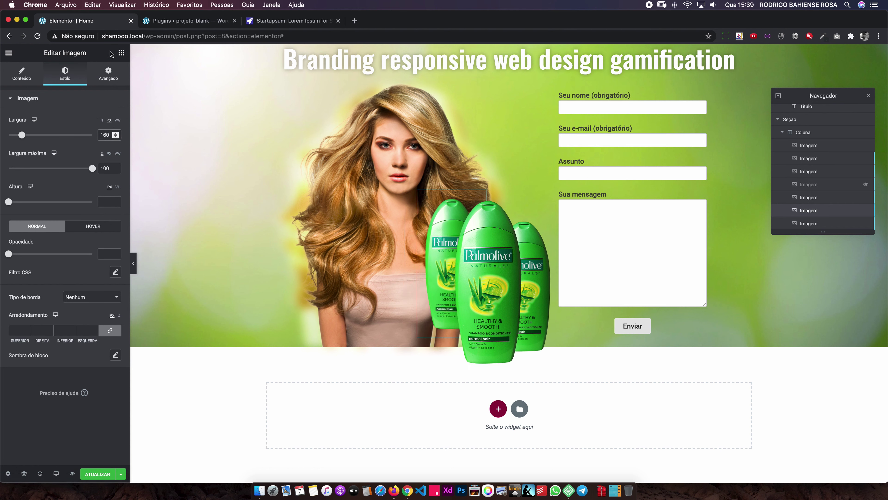
Step: Adjust the left bottle's horizontal offset, lower it to vertical offset 299, and save the page
click(108, 74)
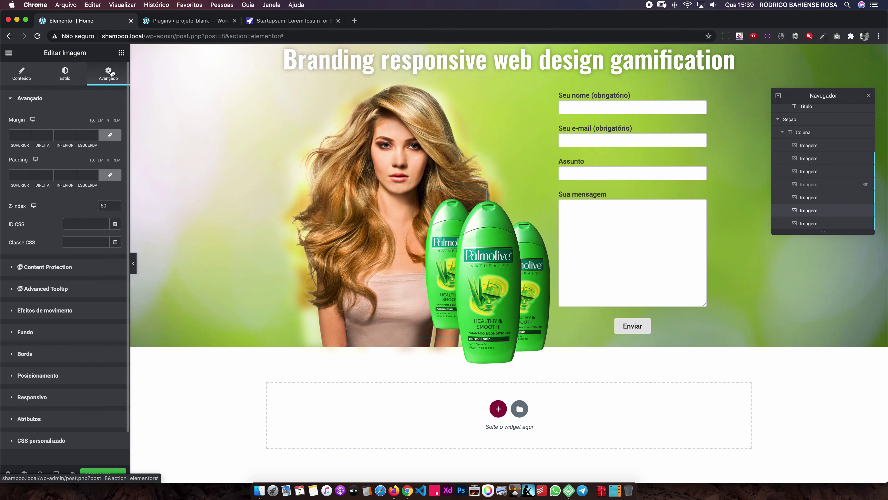
click(80, 378)
drag(52, 371, 53, 372)
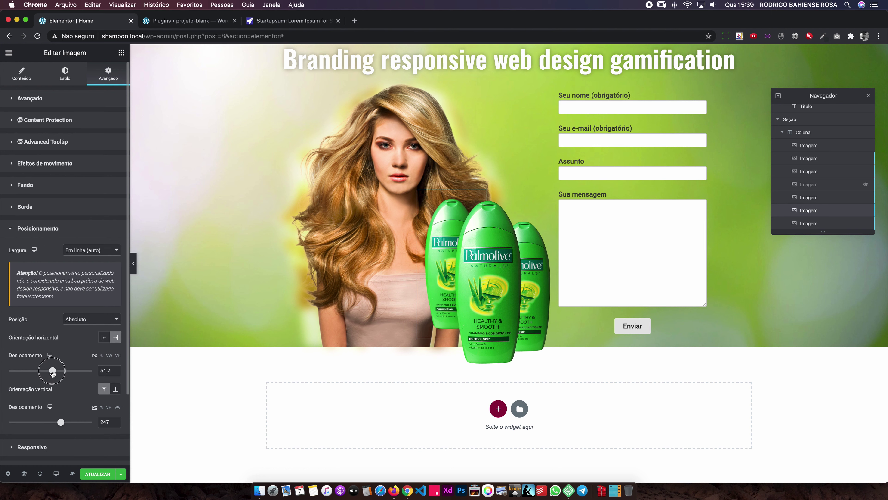
drag(61, 424, 63, 422)
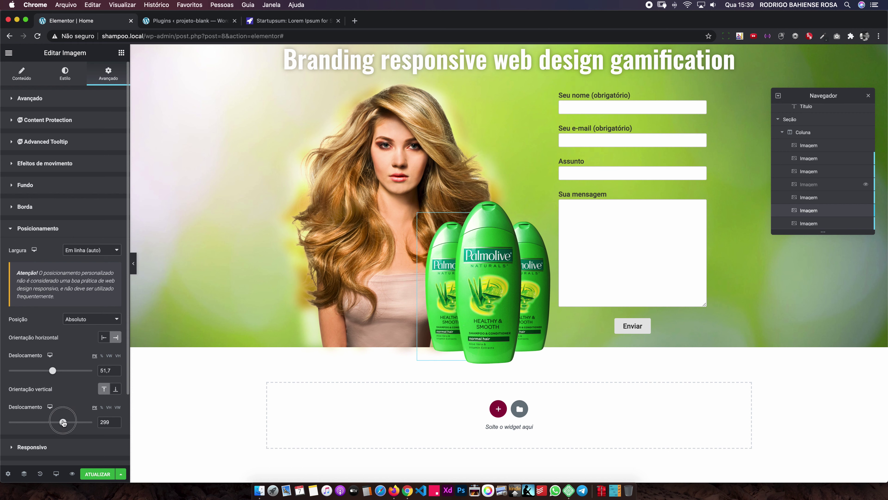
click(98, 474)
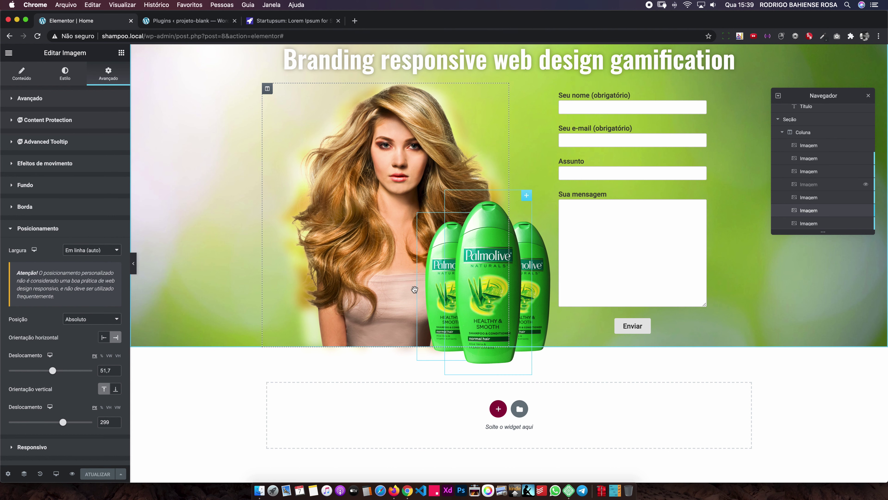
Step: Select another bottle image from the Navigator for editing
right_click(494, 243)
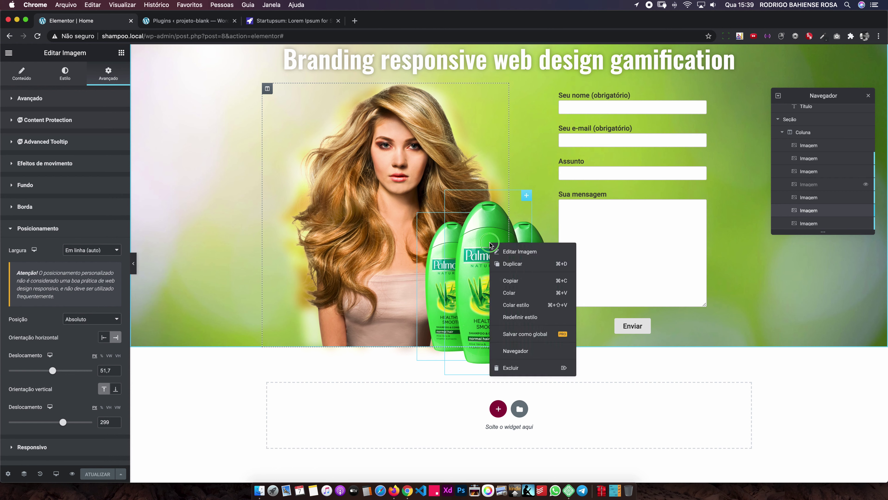
click(510, 252)
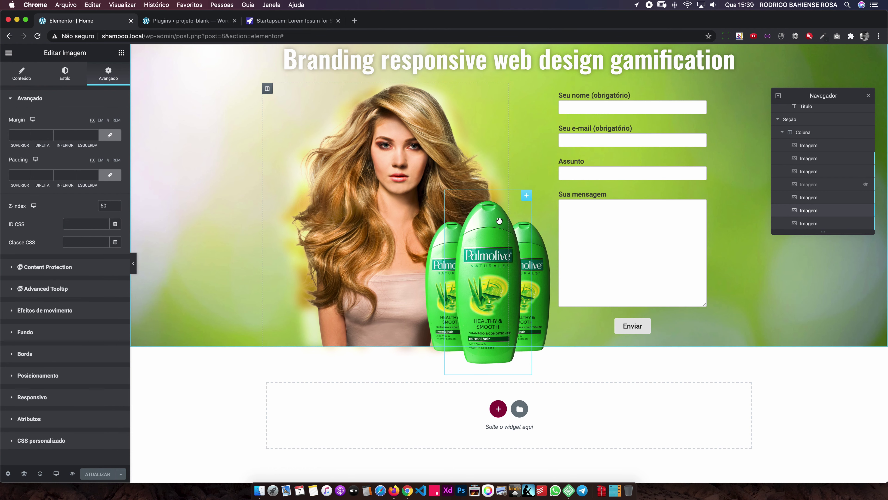
right_click(815, 212)
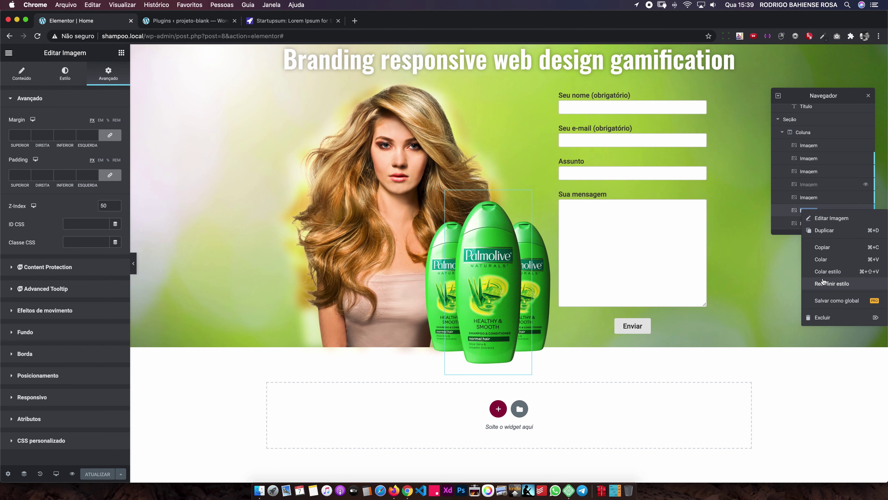
click(822, 218)
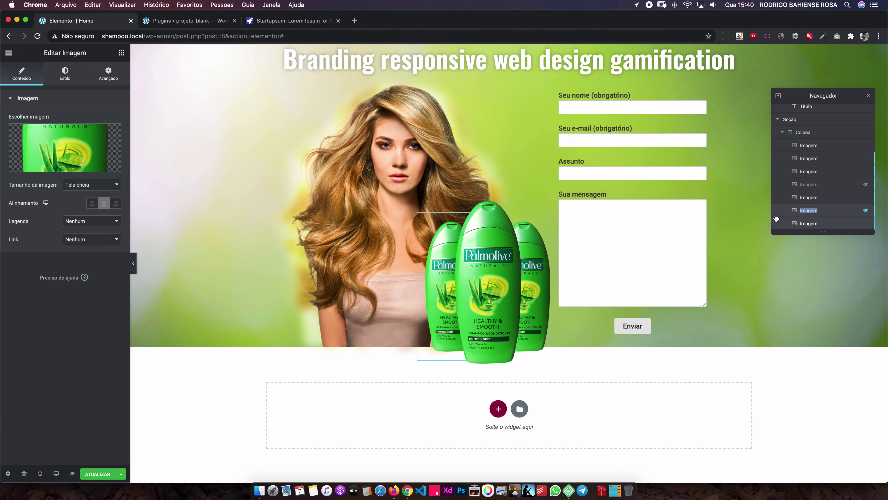
scroll(822, 199, down, 2)
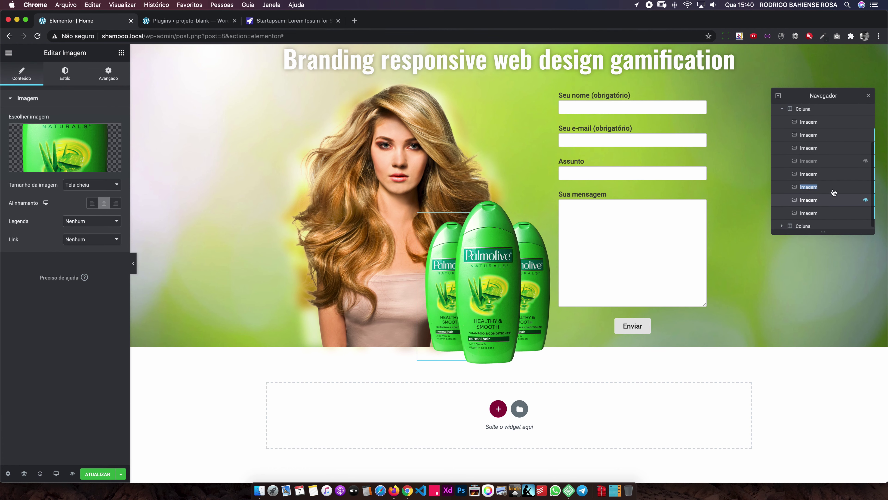
Step: Raise the bottle to vertical offset 82 and squash its height to about 19
click(108, 79)
click(82, 371)
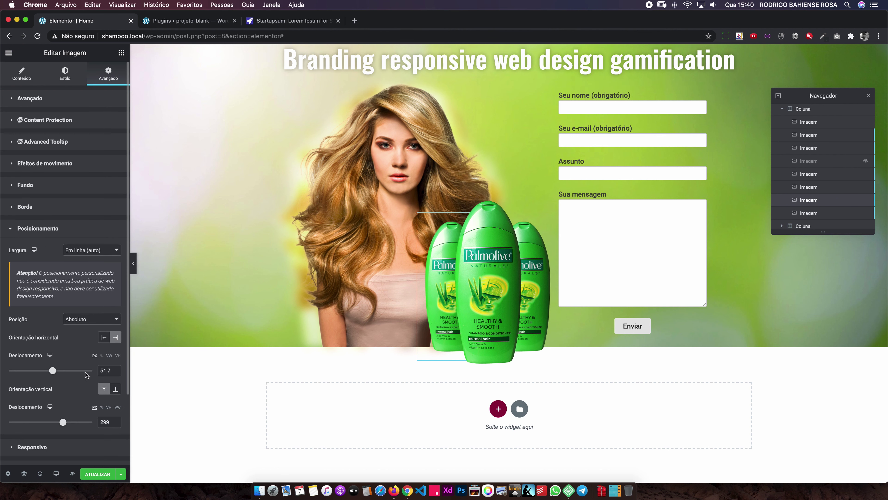
click(63, 422)
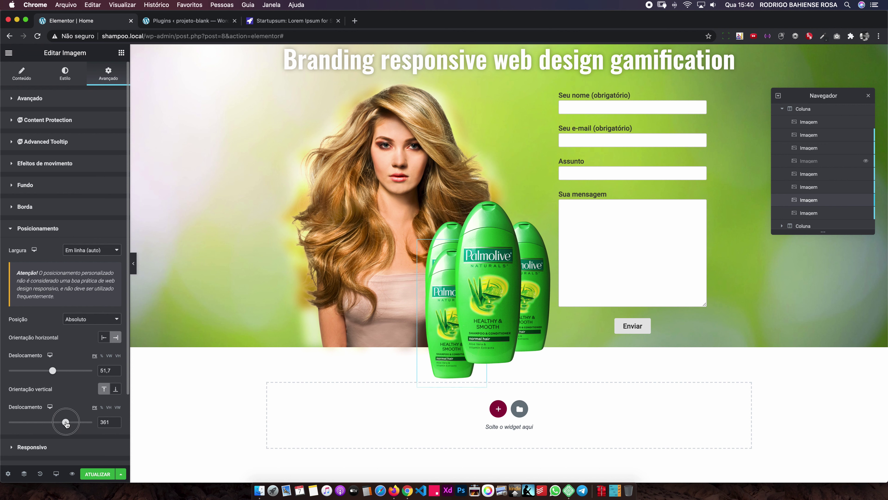
drag(63, 422, 59, 422)
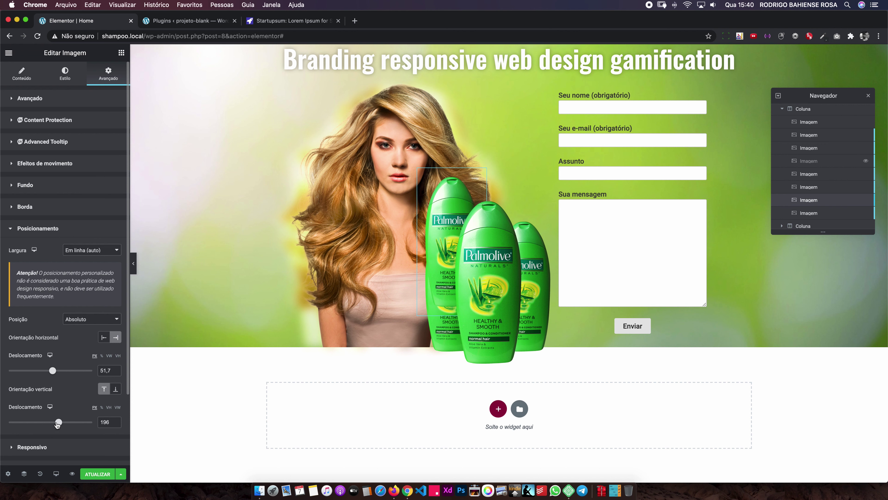
drag(57, 424, 54, 422)
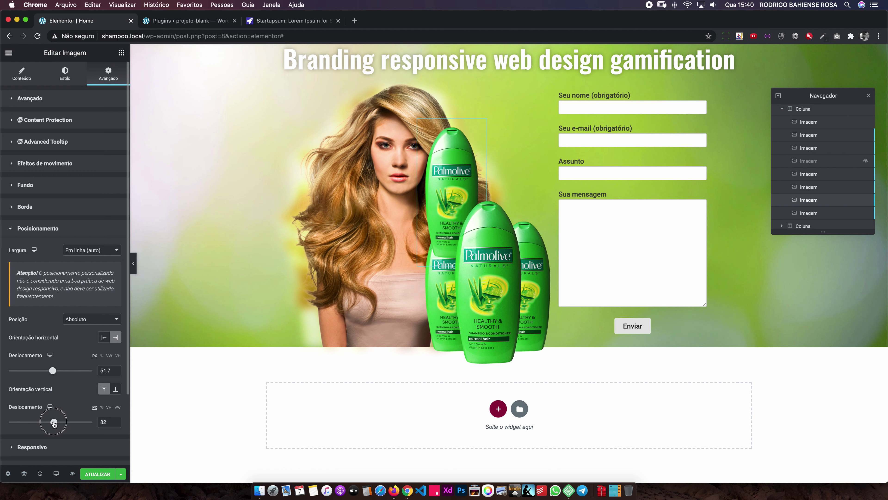
click(65, 78)
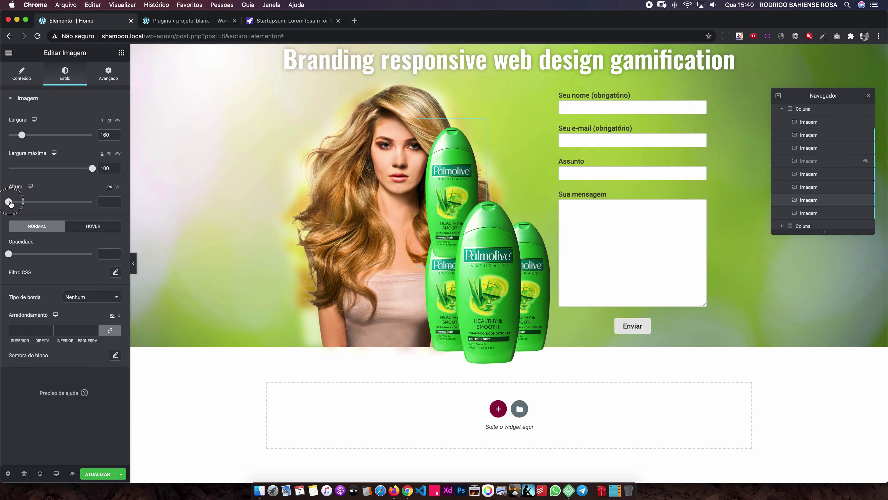
drag(10, 203, 13, 204)
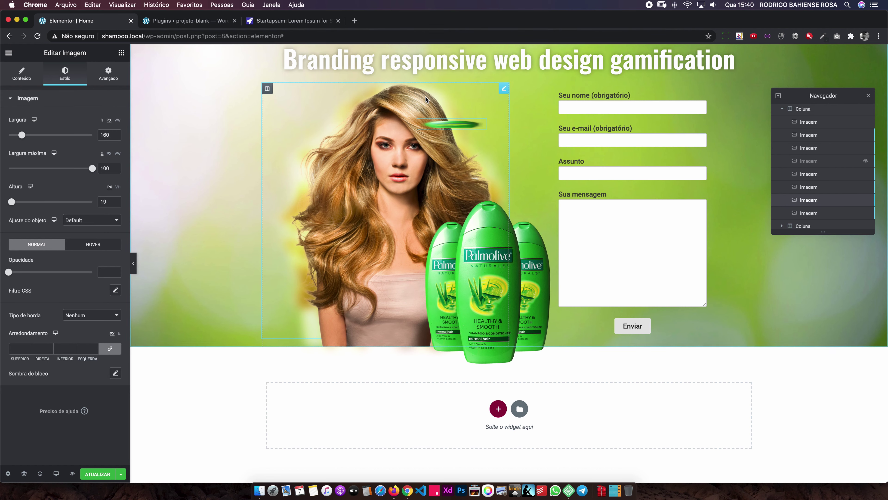
Step: Widen the green strip and set its offsets to about -113 horizontal and 630 vertical
scroll(430, 162, up, 5)
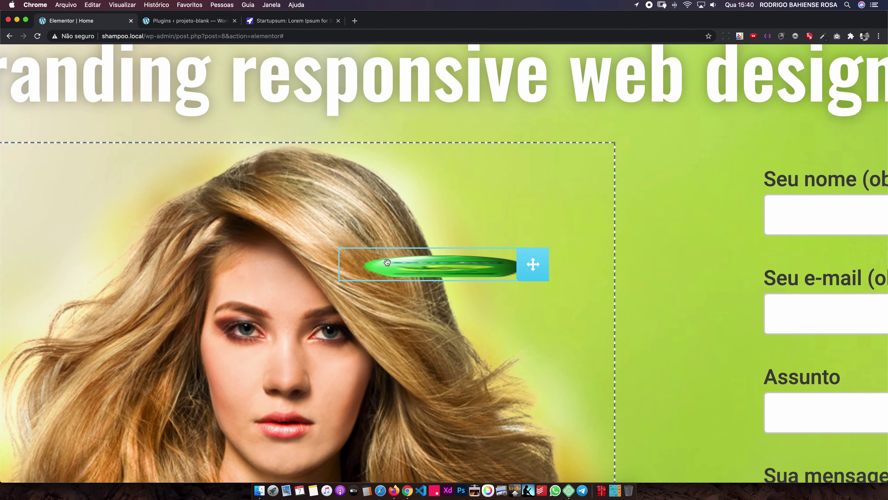
scroll(379, 262, down, 5)
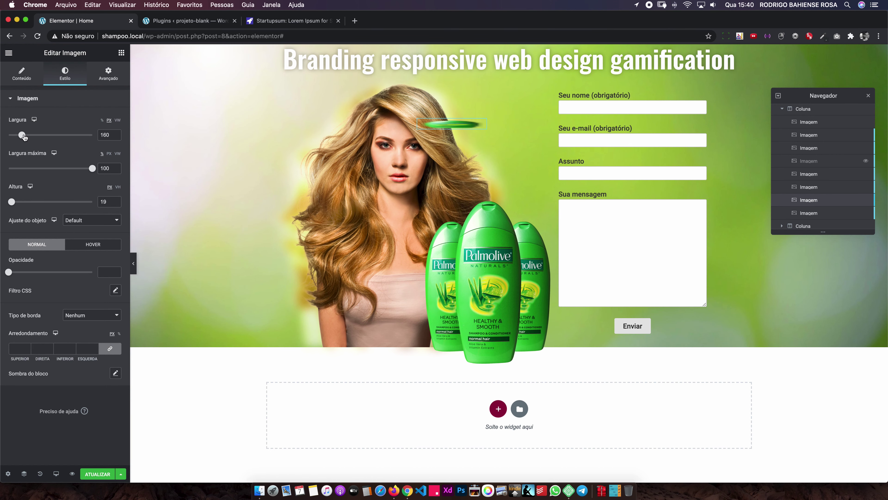
drag(23, 137, 38, 136)
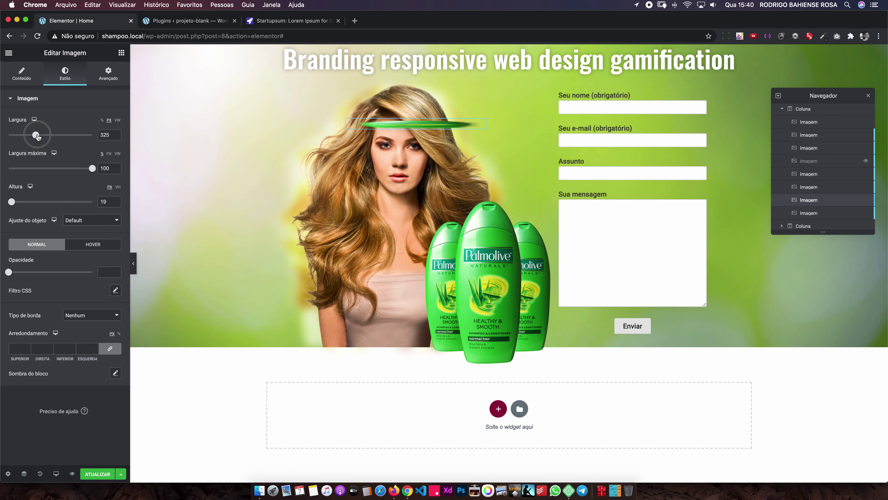
click(109, 75)
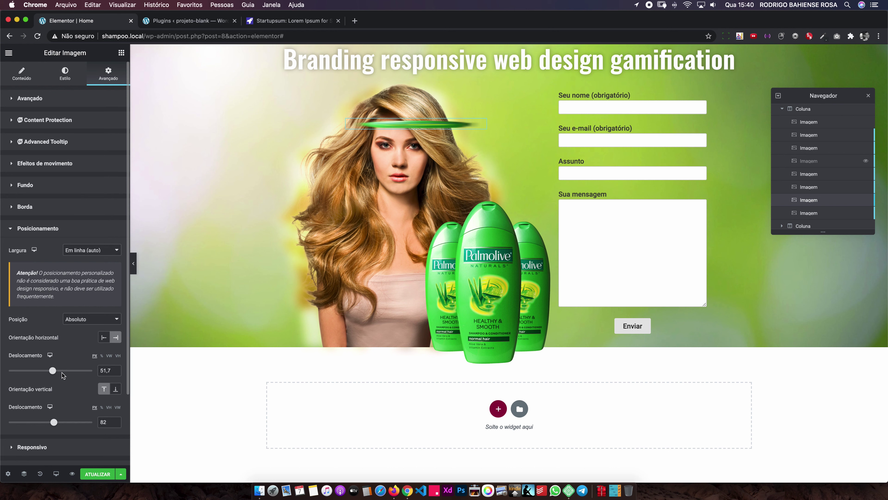
drag(53, 370, 46, 371)
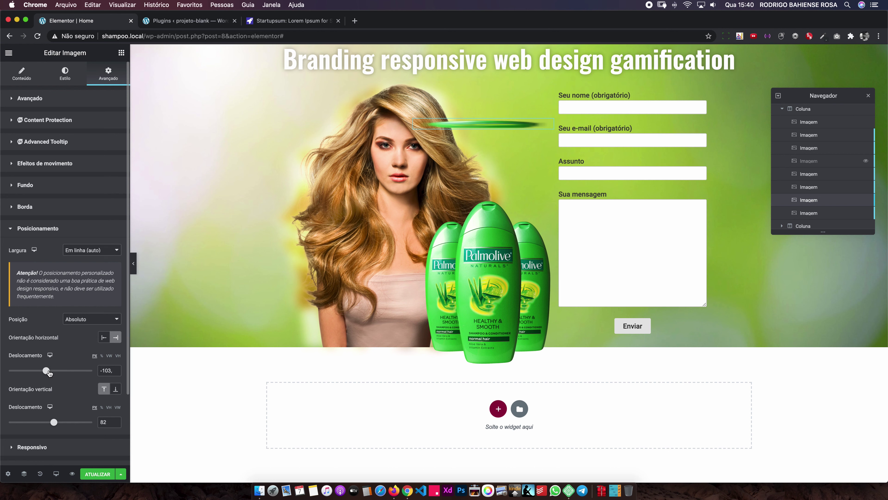
drag(48, 373, 47, 371)
drag(54, 422, 78, 423)
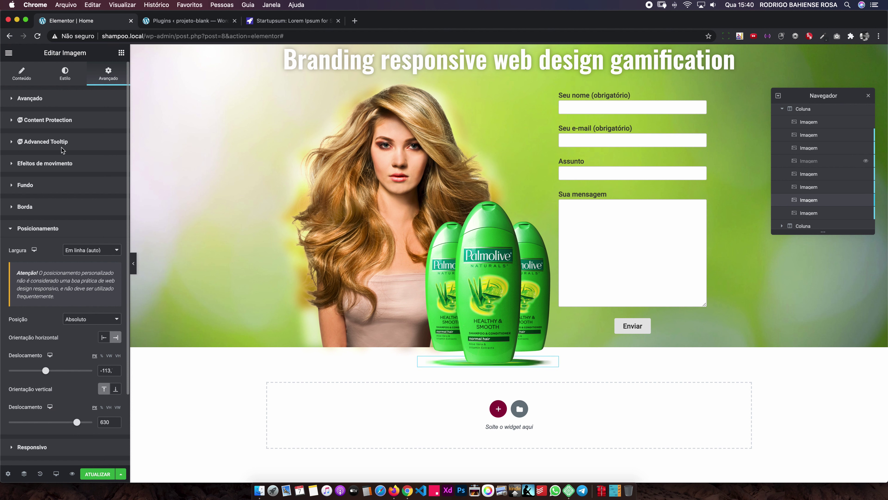
Step: Apply CSS filters to the streak: Blur 10 and Brightness 18
click(64, 74)
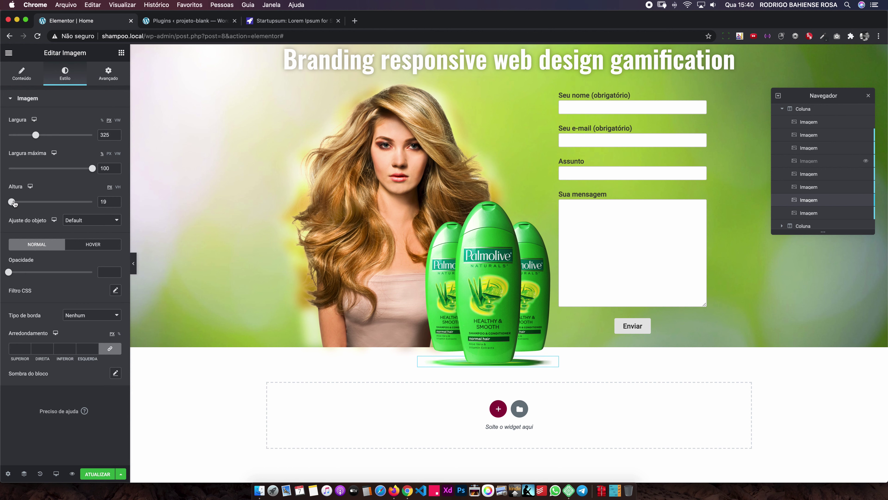
drag(14, 203, 17, 203)
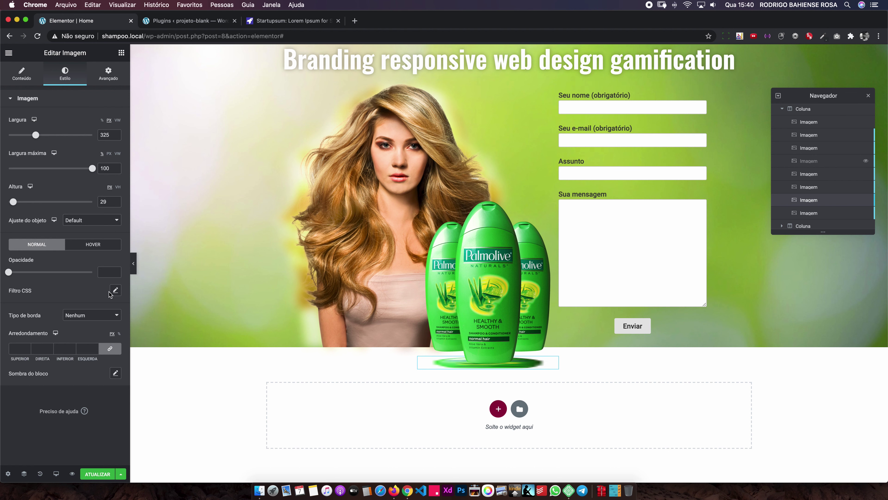
click(116, 290)
drag(15, 317, 97, 319)
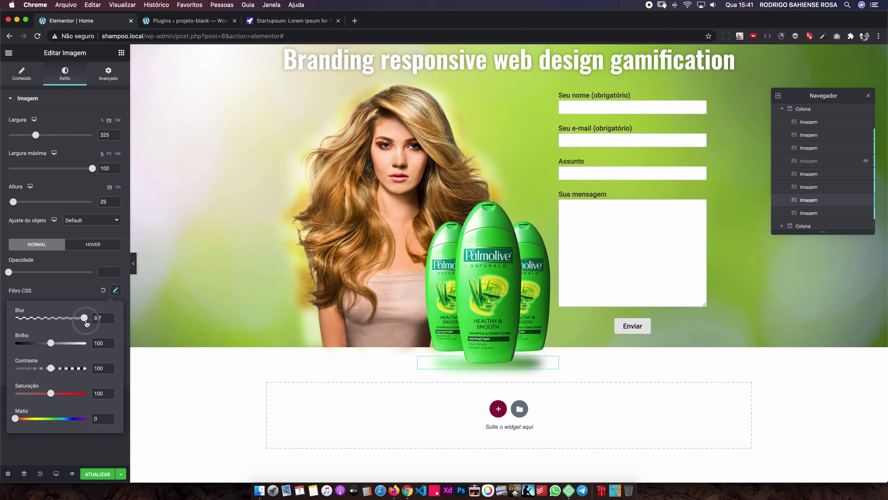
drag(51, 343, 29, 343)
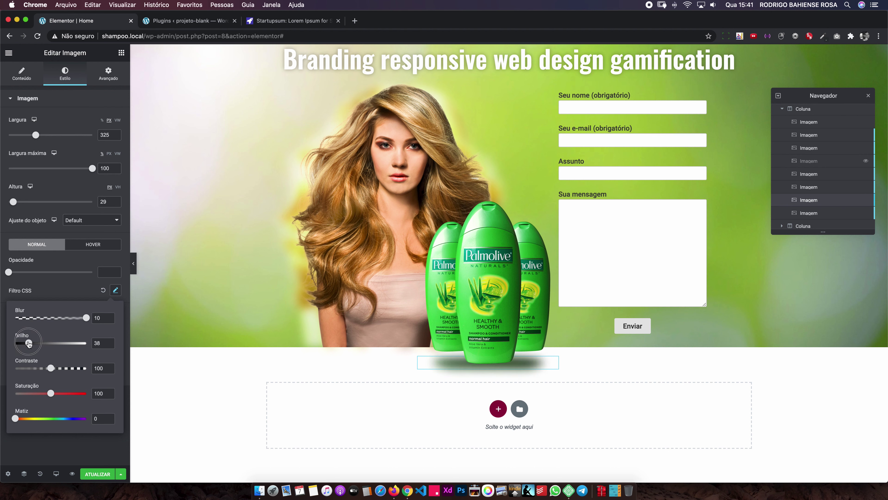
drag(29, 343, 21, 342)
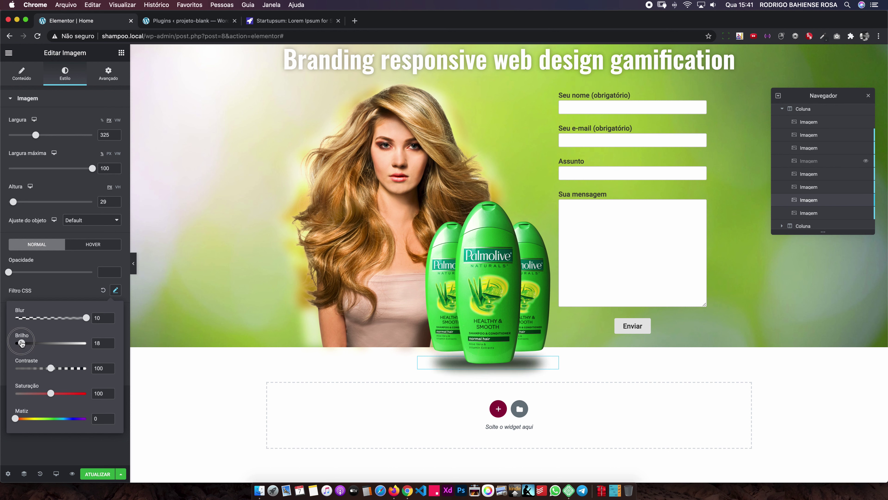
Step: Set the shadow's opacity to 0.51 and height to 19, then save and preview the page
click(11, 272)
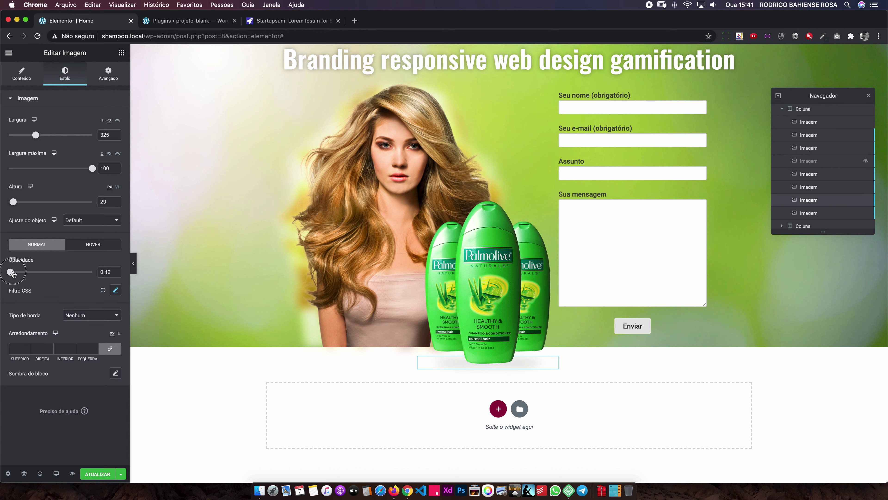
drag(13, 273, 47, 273)
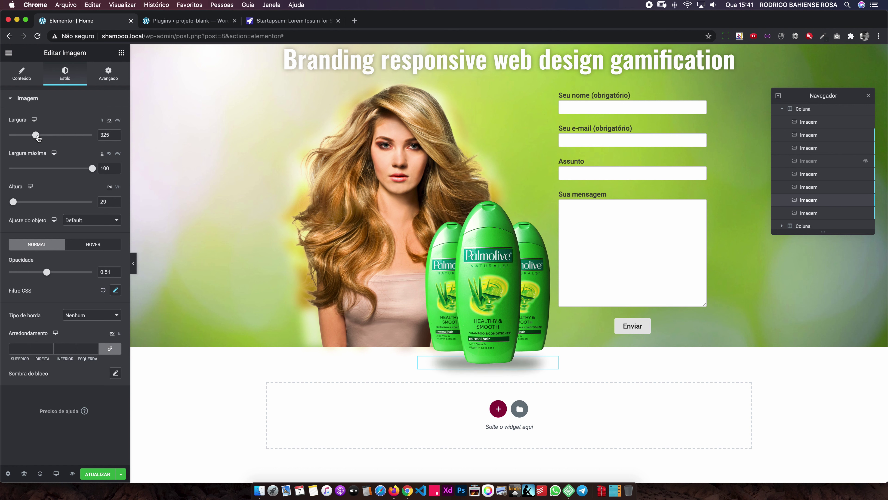
drag(14, 203, 13, 204)
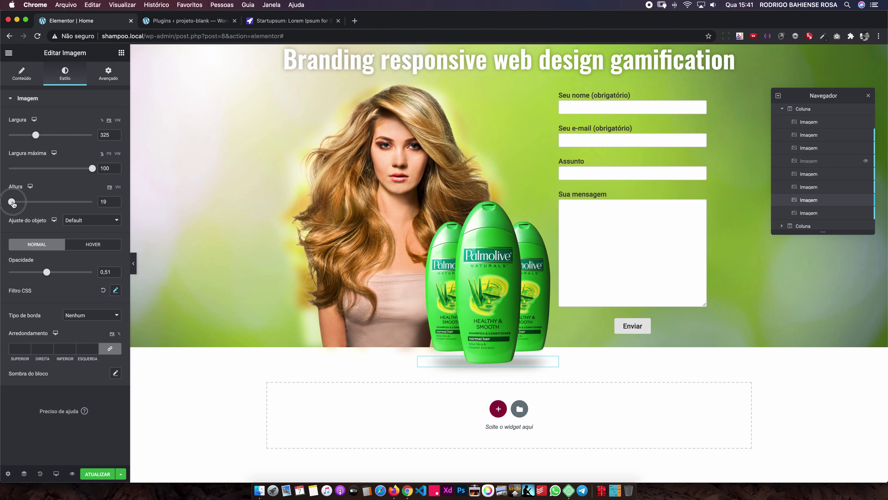
click(109, 475)
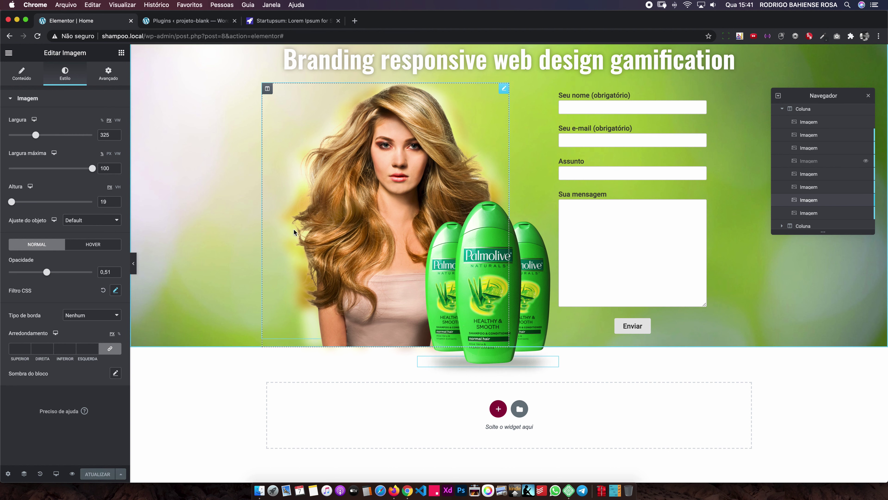
key(ctrl+Right)
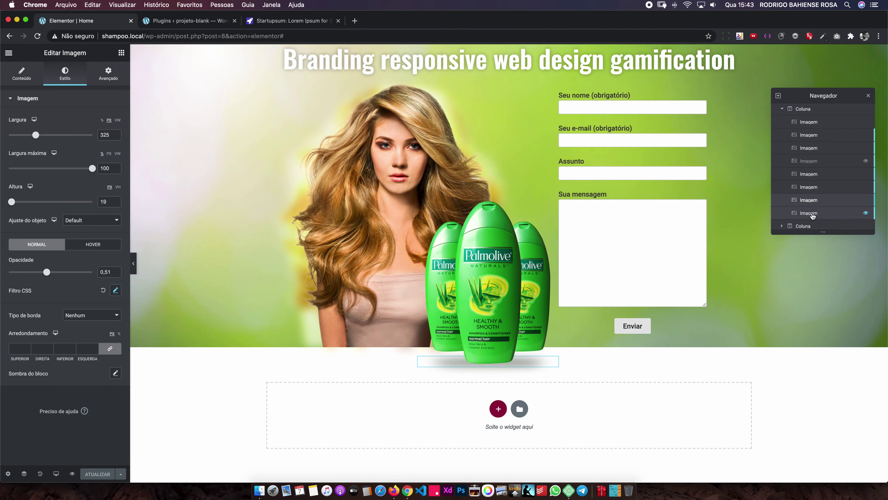
Step: Unhide the BEST PRODUCT badge, select it, and set its Z-Index to 60
scroll(812, 215, down, 1)
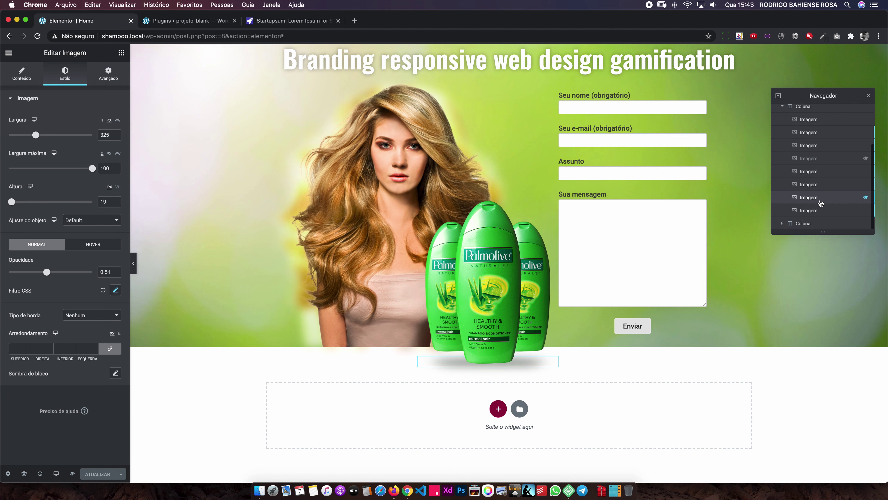
click(866, 159)
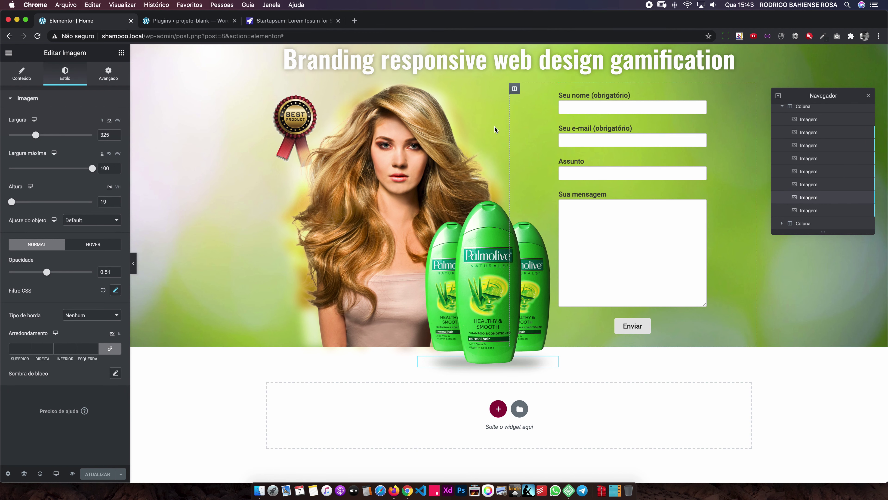
click(841, 147)
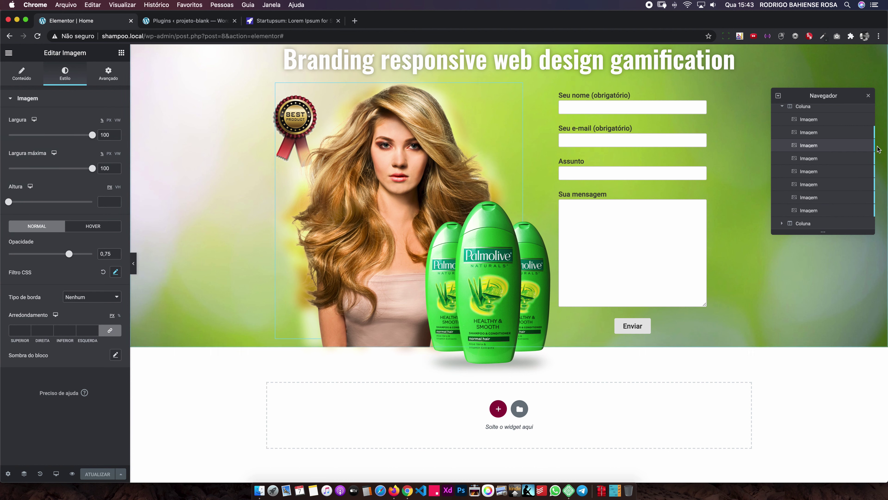
click(866, 161)
click(866, 160)
click(844, 161)
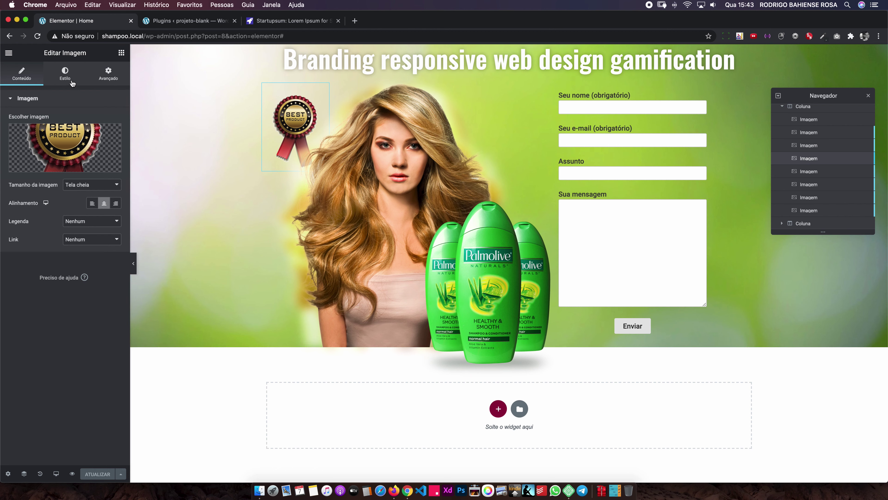
click(108, 77)
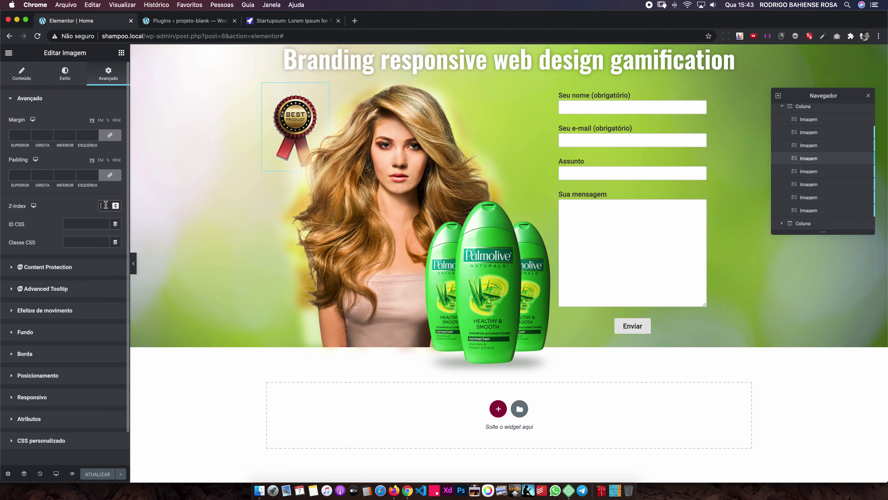
text(60)
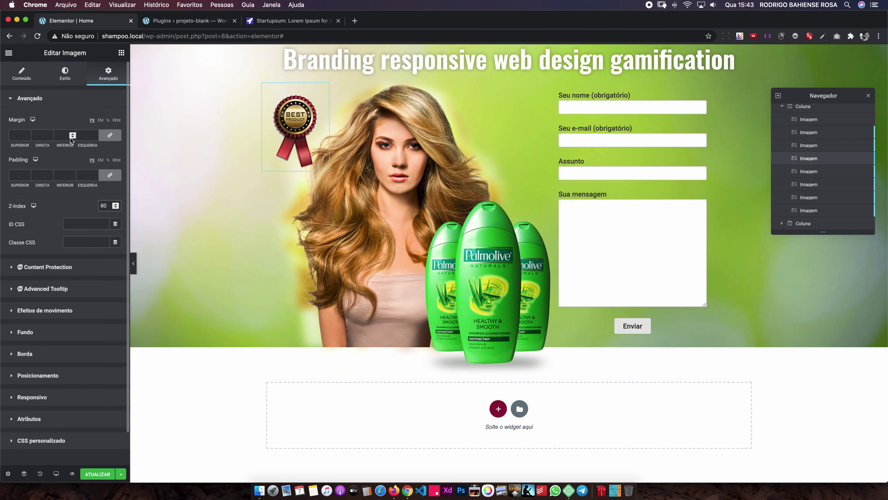
Step: Change the badge's width from 155 to 130
click(65, 75)
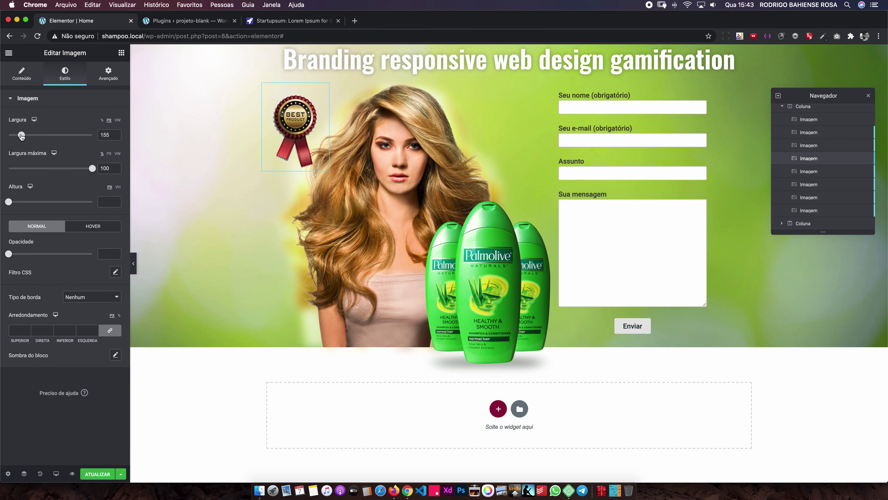
double_click(105, 135)
text(1)
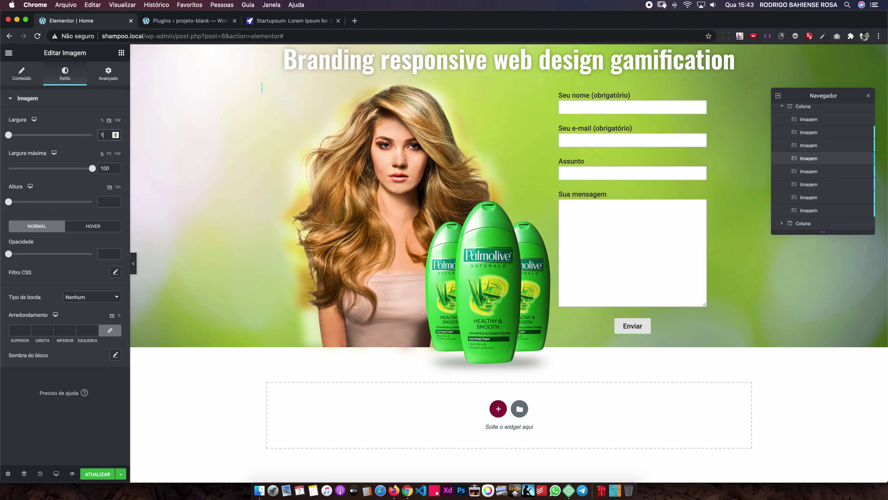
text(45)
key(BackSpace)
text(30)
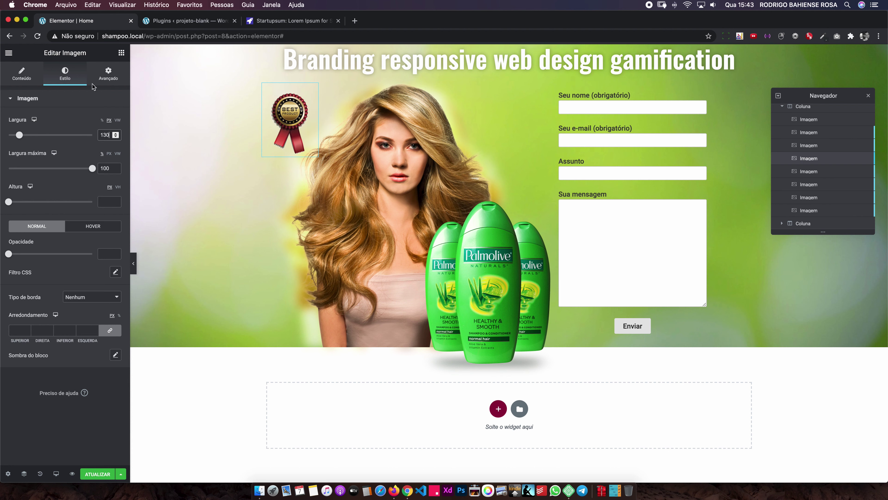
click(101, 79)
Step: Position the badge with Right orientation, horizontal offset -93.1 and vertical offset 228
click(75, 375)
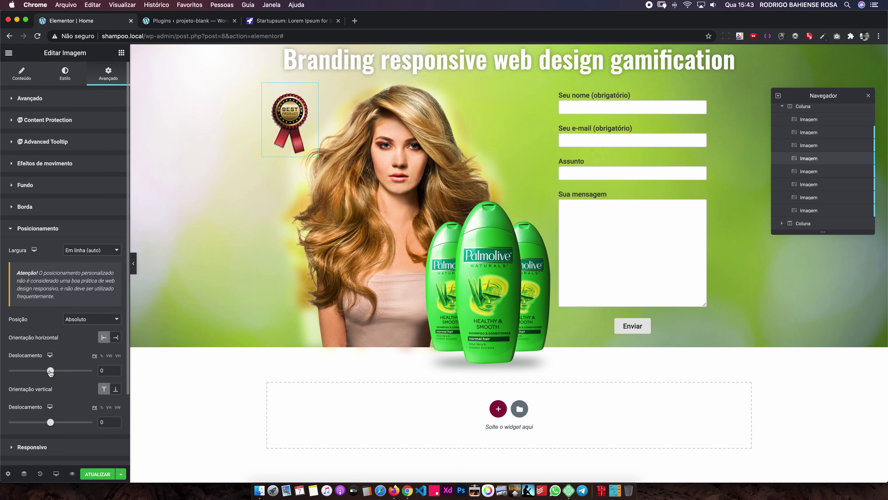
drag(50, 370, 68, 370)
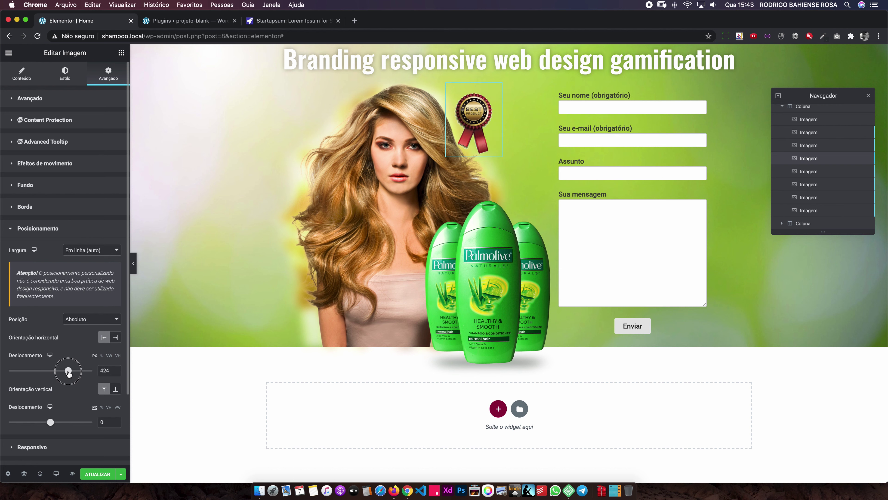
click(116, 338)
drag(51, 371, 47, 373)
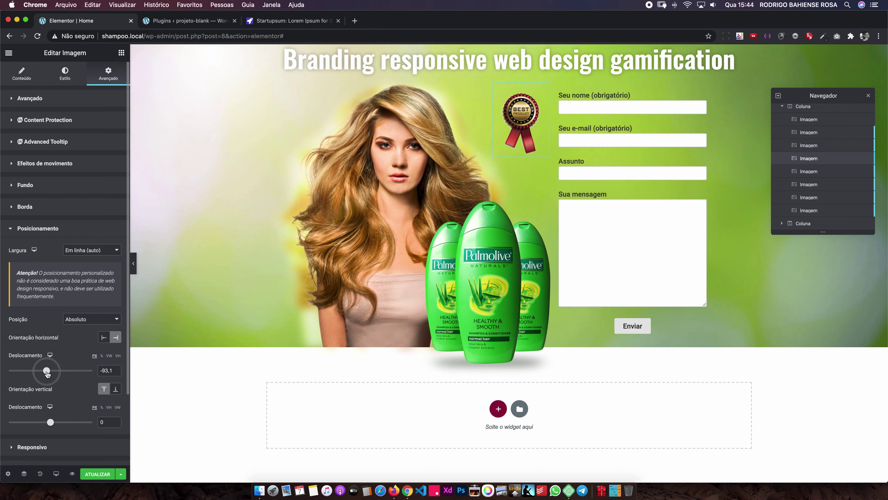
drag(51, 422, 61, 422)
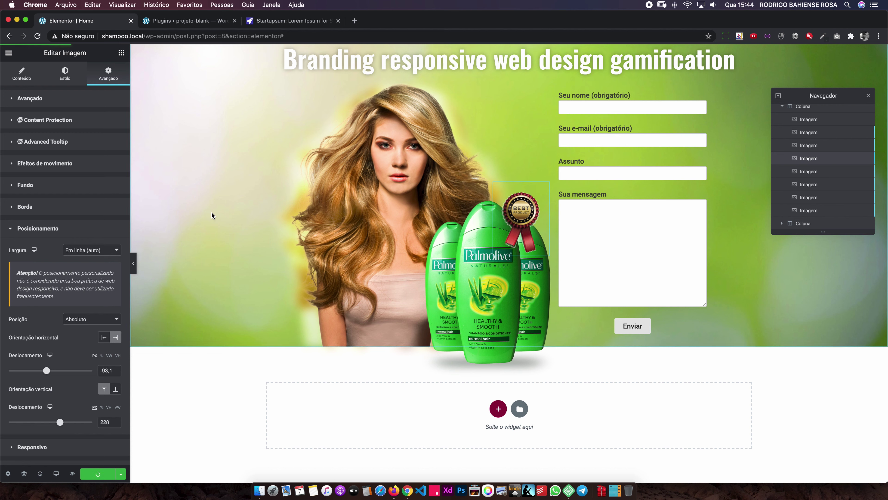
Step: Save the page, preview it live, and return to the editor
key(ctrl+s)
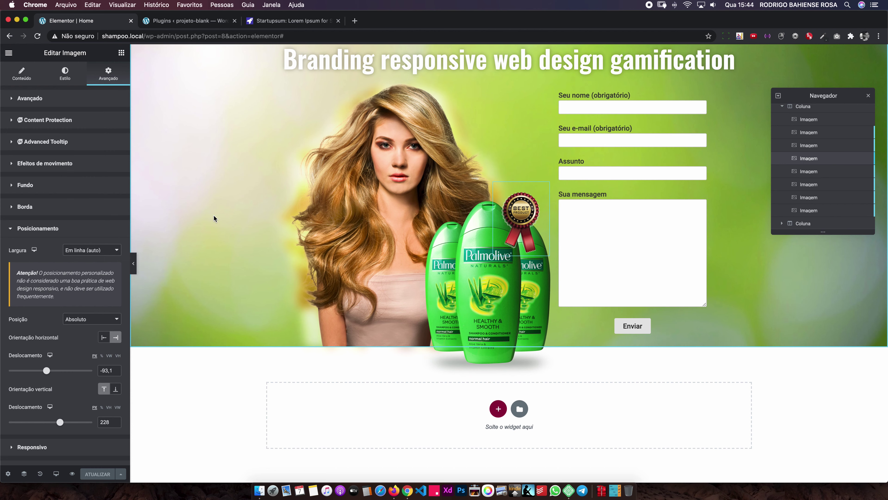
key(ctrl+Right)
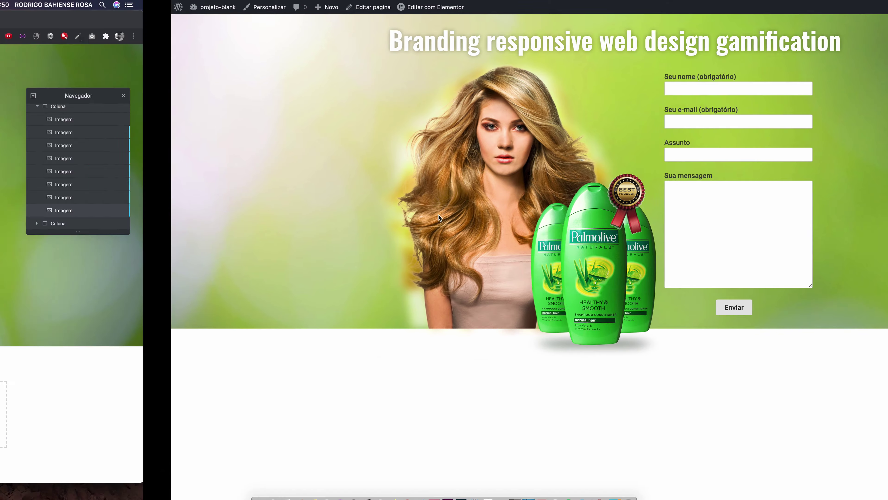
key(ctrl+Left)
mouse_move(455, 191)
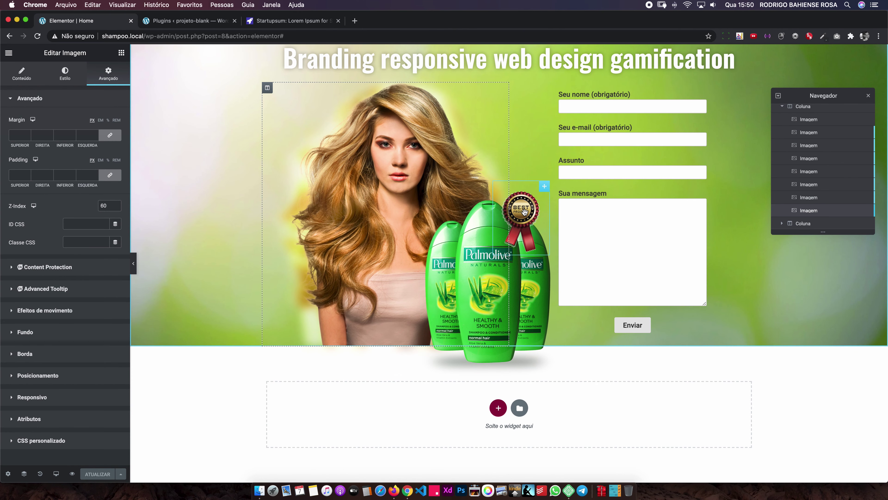
Step: Expand the badge's Motion Effects and browse Entrance Animation options, leaving Default
right_click(526, 213)
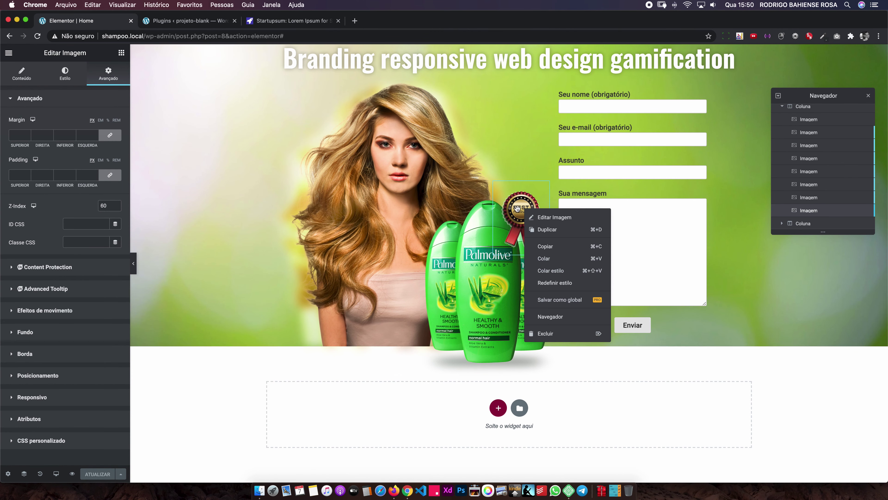
click(545, 217)
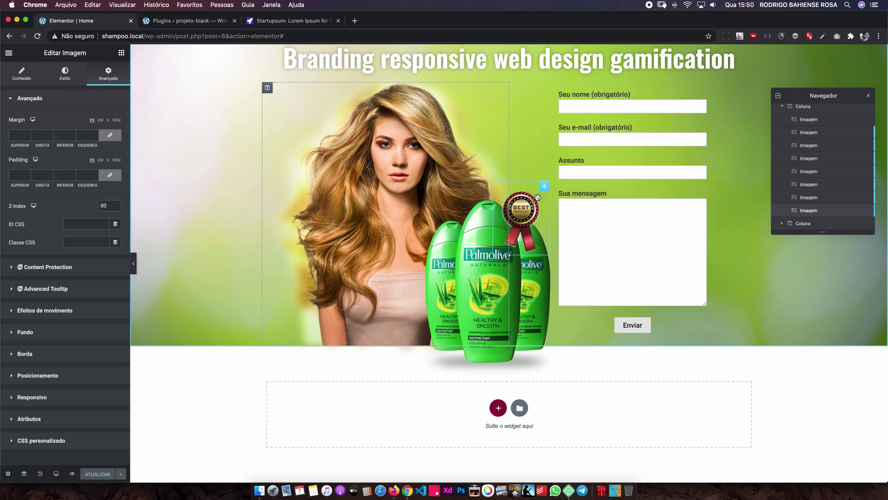
right_click(545, 191)
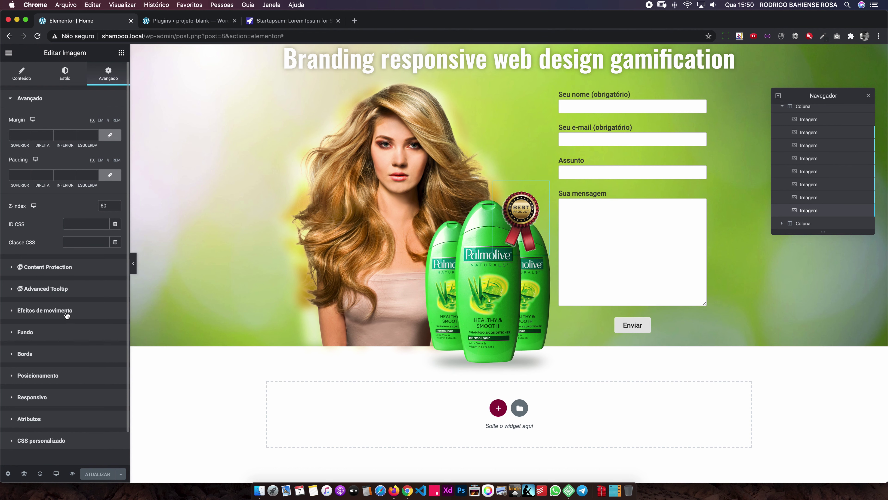
click(52, 312)
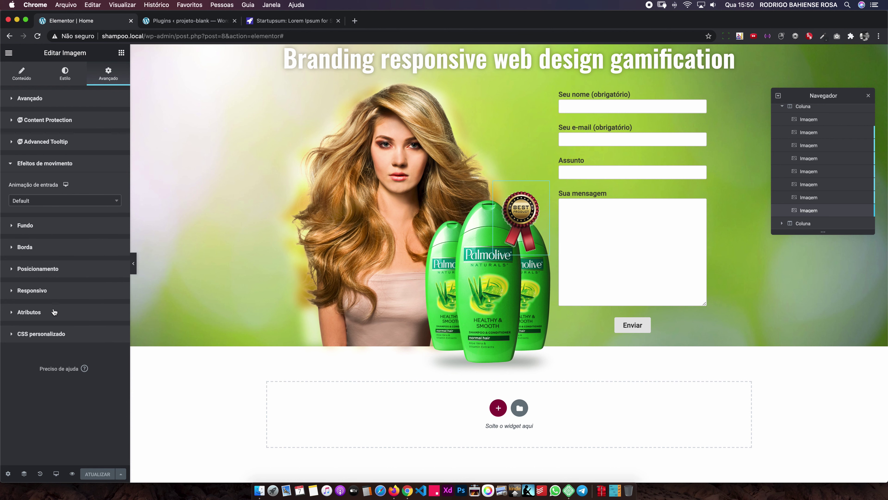
click(34, 202)
scroll(26, 270, down, 3)
scroll(26, 271, down, 3)
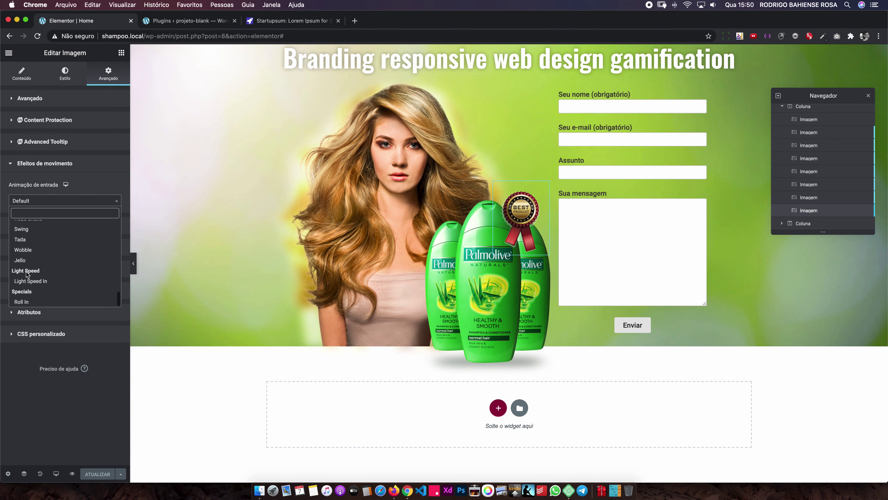
click(53, 202)
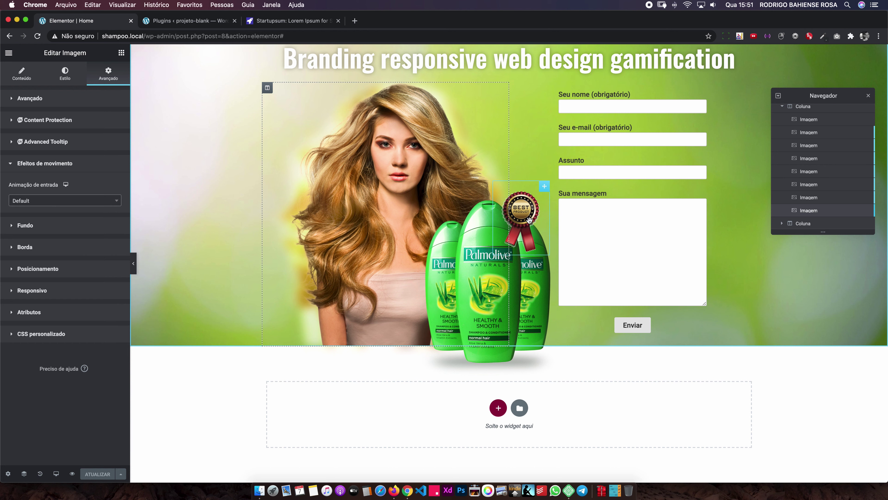
Step: Browse the Entrance Animation list again and close it, still on Default
click(77, 203)
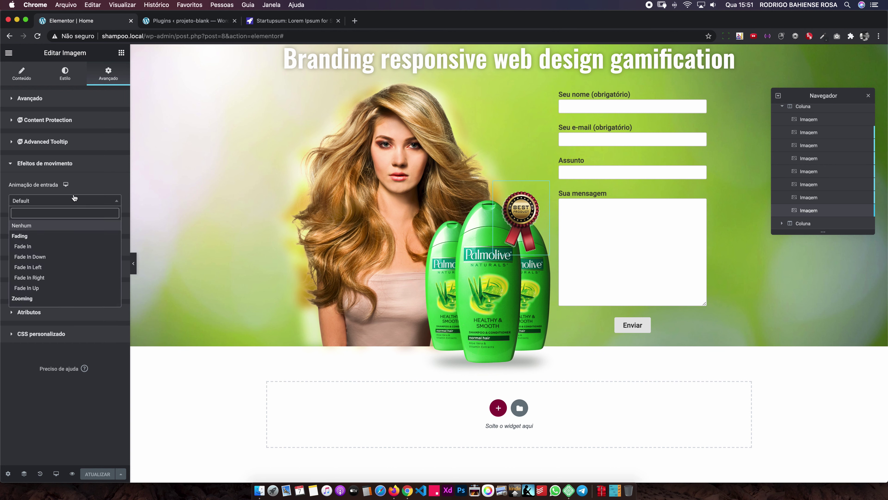
scroll(68, 272, down, 3)
scroll(69, 271, down, 3)
scroll(70, 271, down, 3)
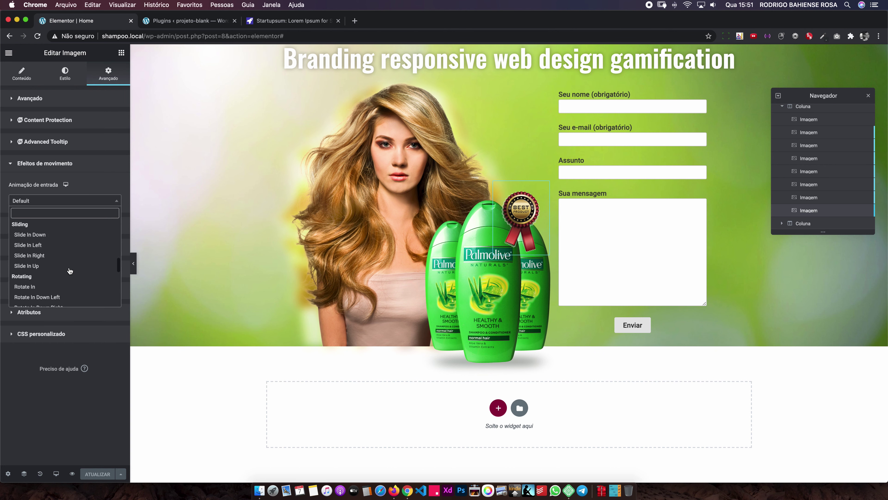
click(92, 201)
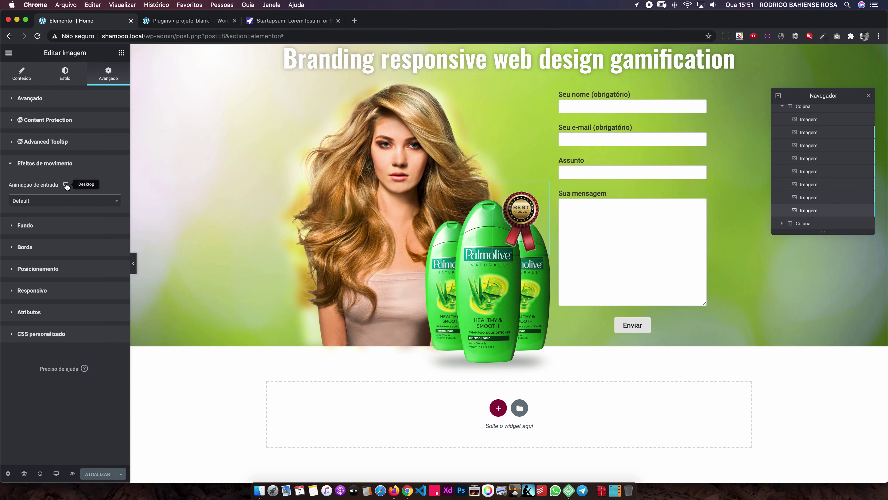
Step: Select the BEST badge image and give it the CSS classes 'badge animacao'
right_click(526, 211)
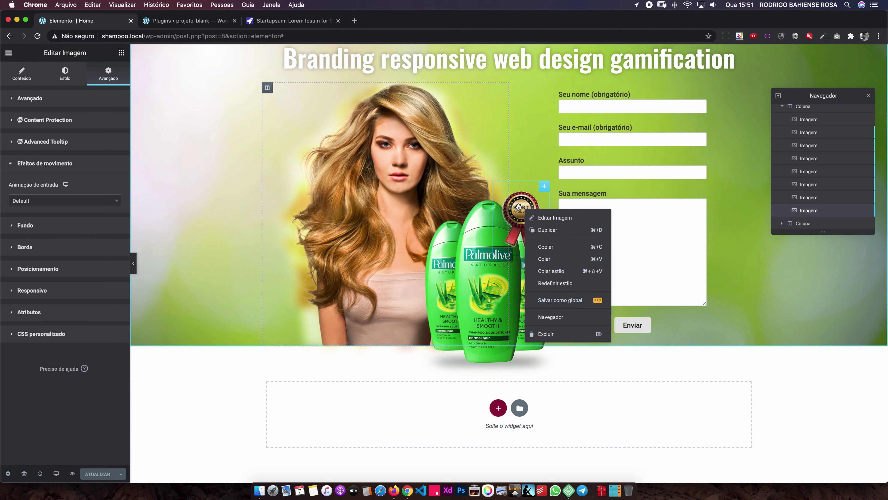
click(521, 206)
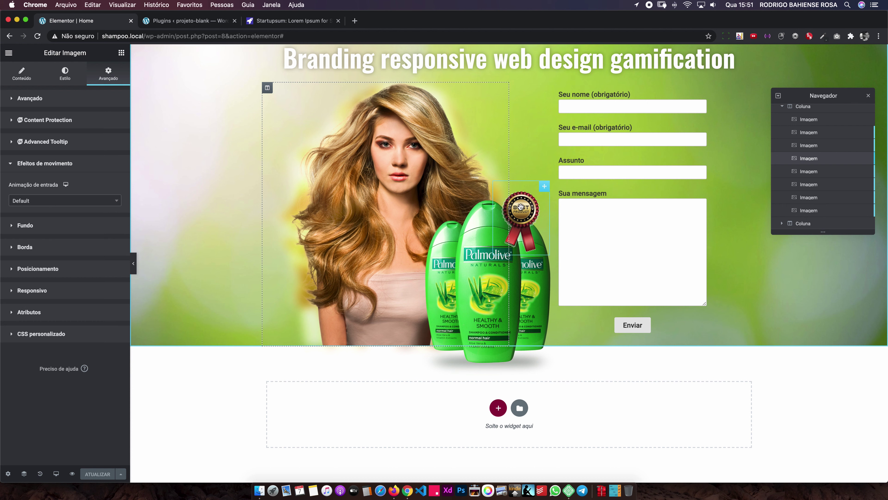
right_click(529, 209)
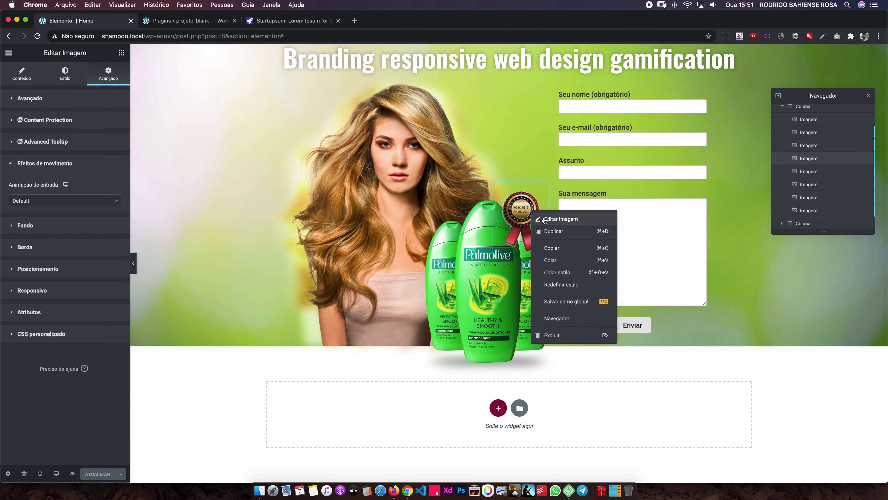
key(Escape)
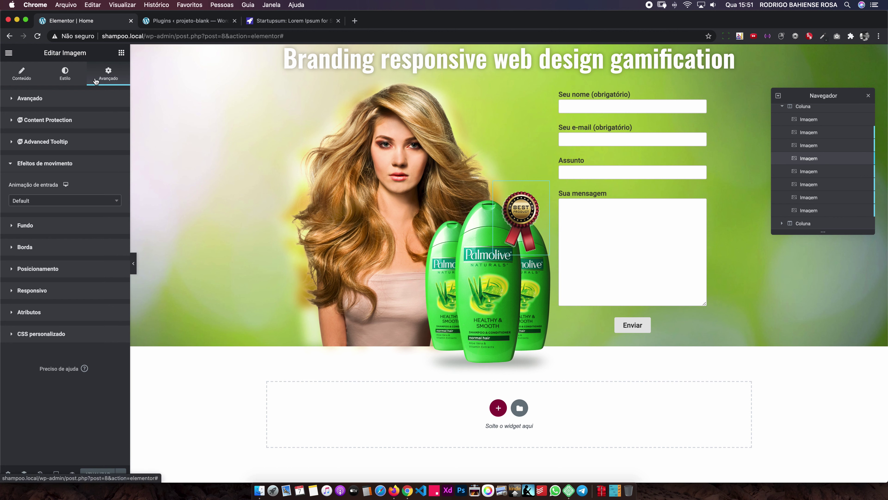
click(78, 100)
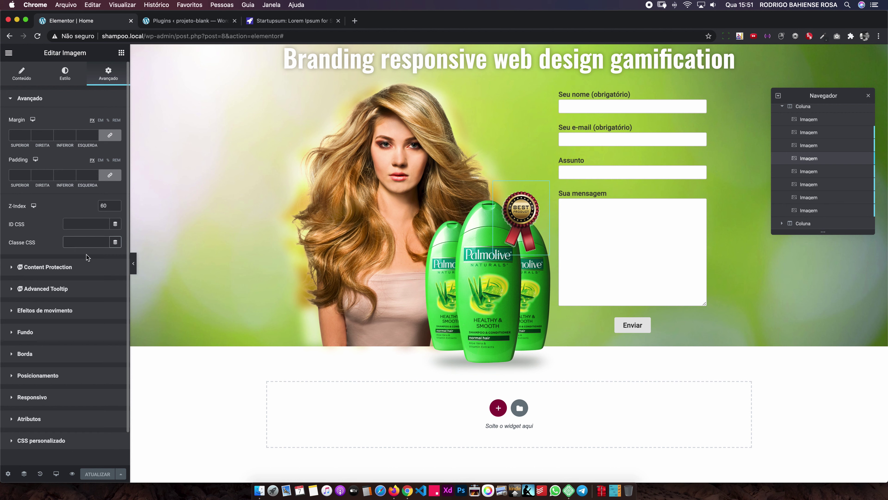
text(b)
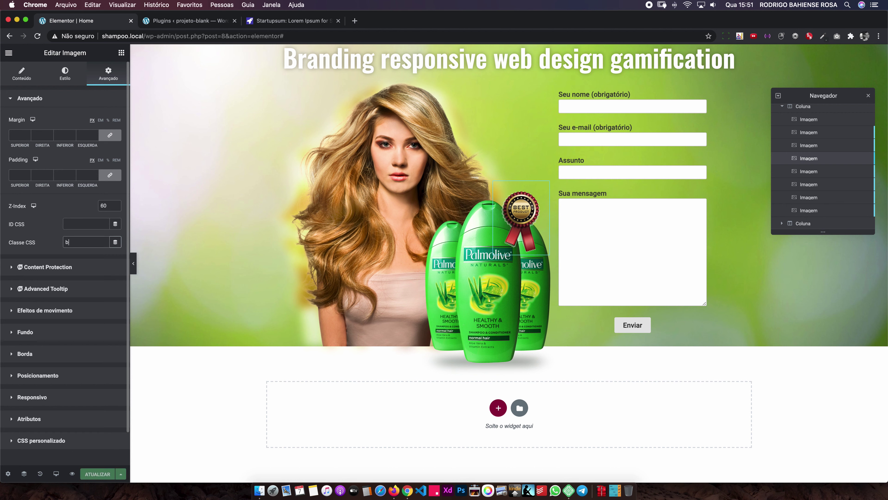
text(adge animaca)
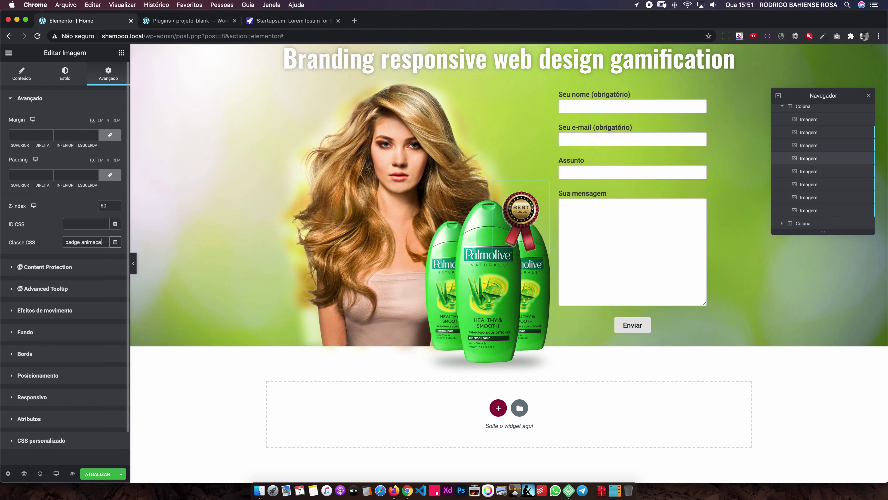
text(o)
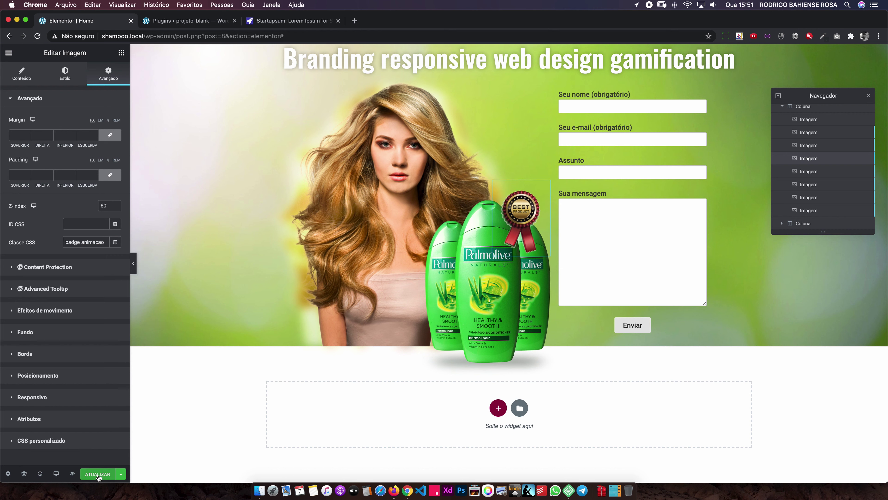
Step: Save the page, then switch to the WordPress Plugins browser tab
click(98, 474)
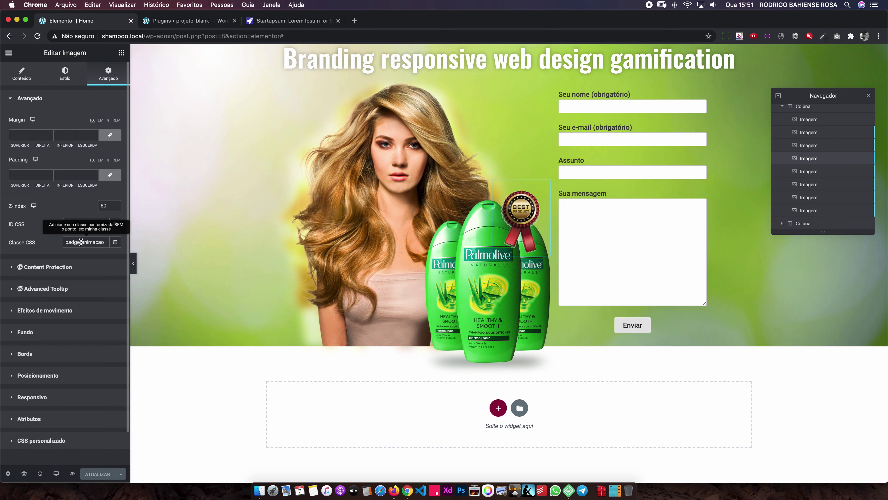
double_click(68, 243)
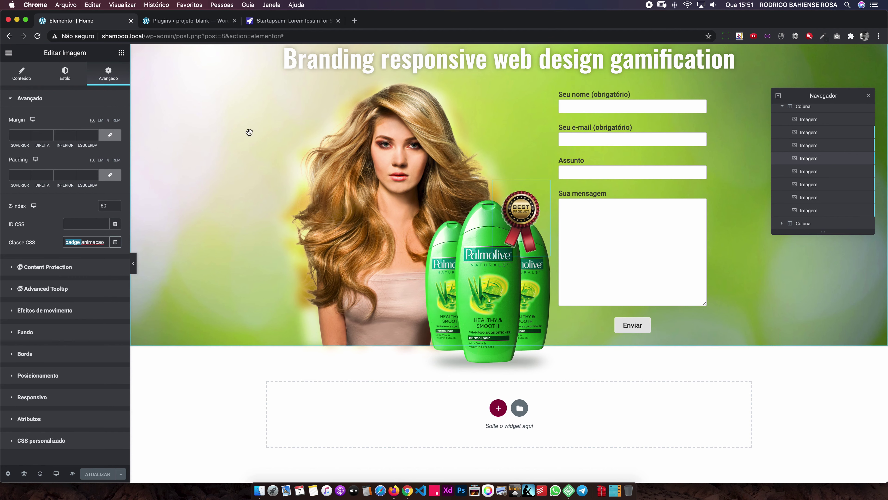
click(188, 21)
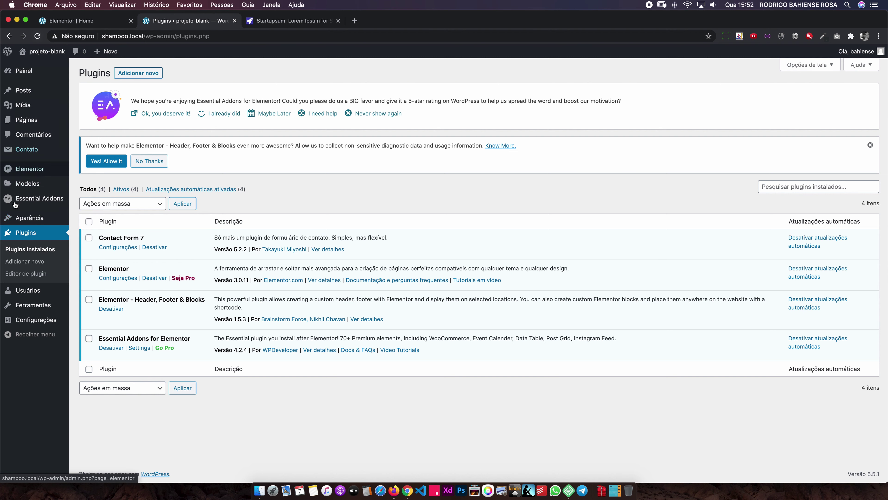
Step: Open the Customizer's Additional CSS and start a .badge rule
click(91, 232)
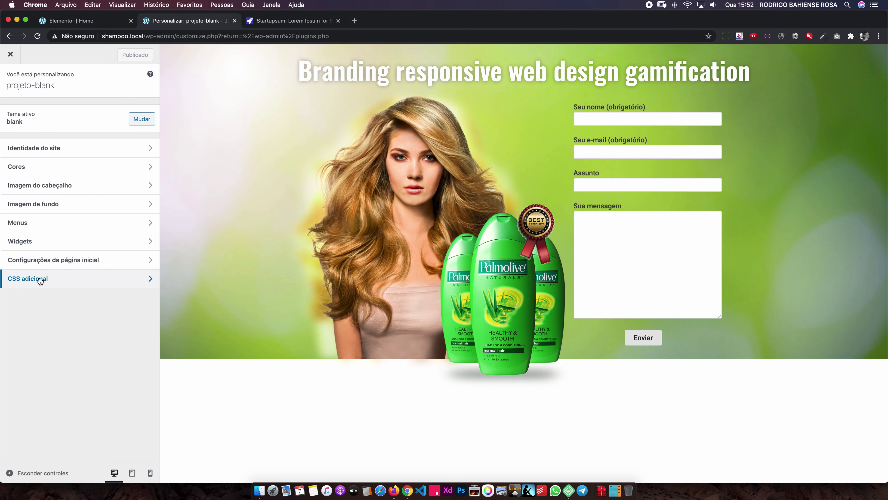
click(42, 278)
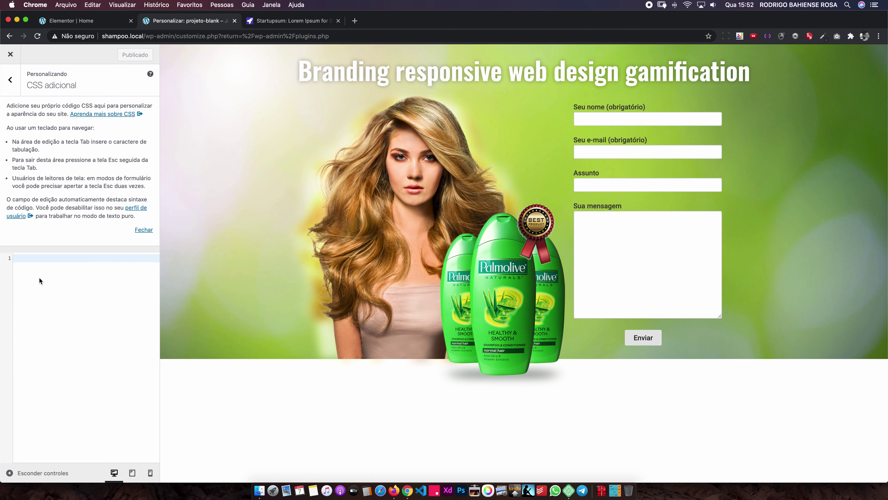
click(38, 258)
text(.badg)
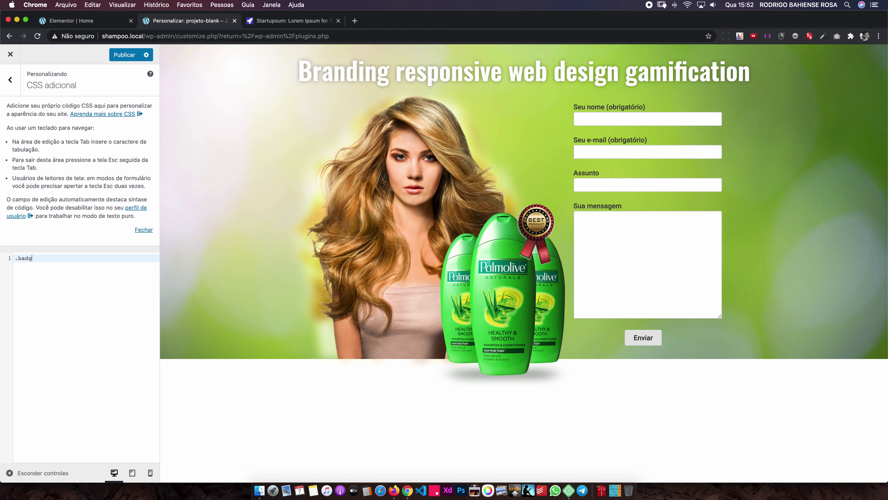
text({)
key(Return)
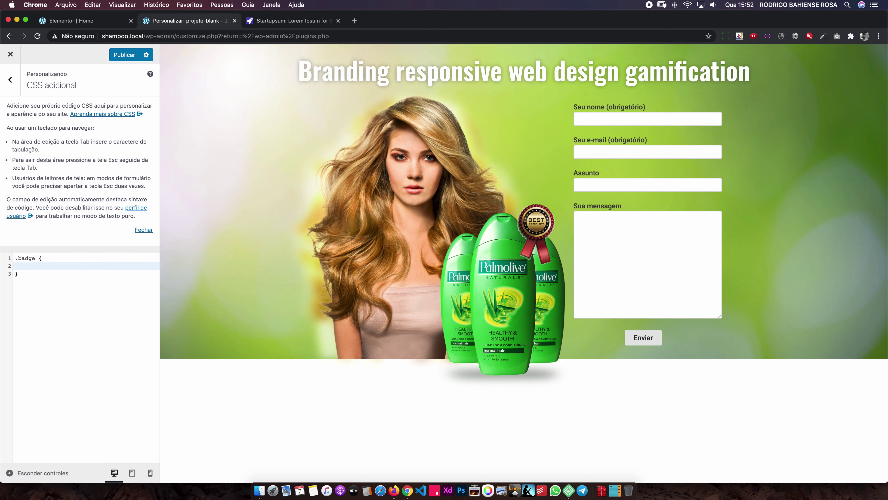
Step: Add 'animation-name: swing;' inside the .badge rule
text(anima)
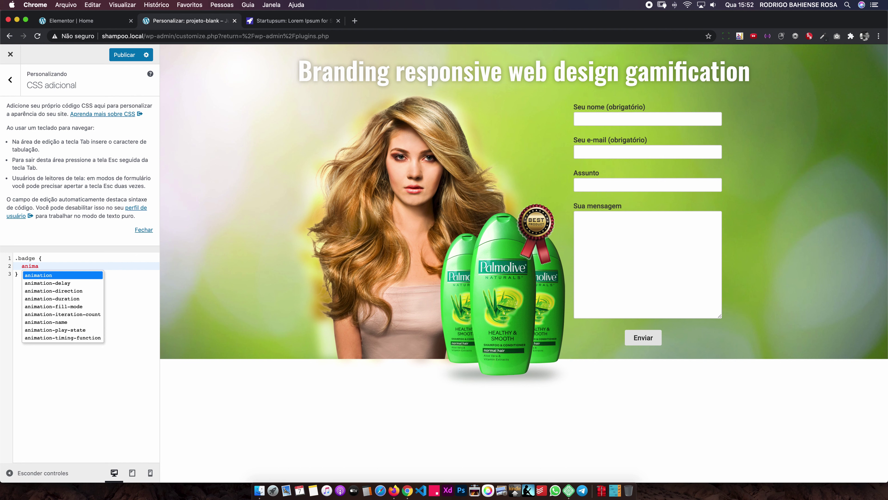
key(Down)
key(Down)
key(Down)
key(Down)
key(Down)
key(Return)
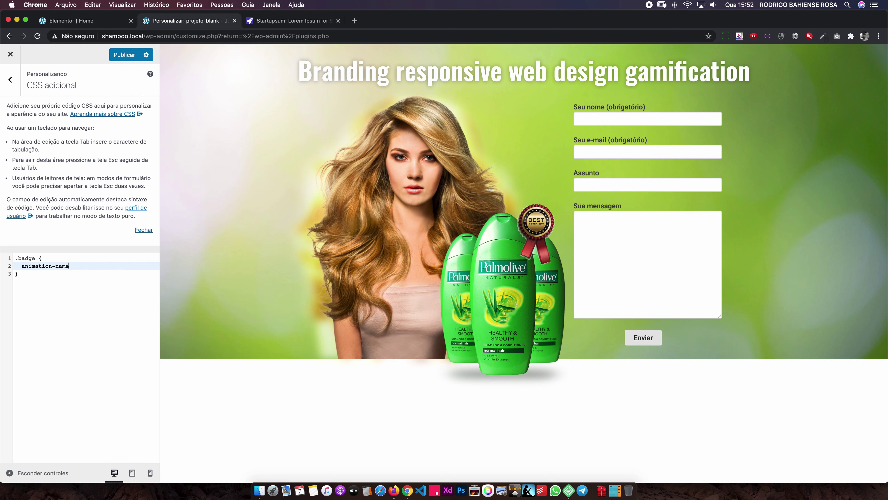
text(: )
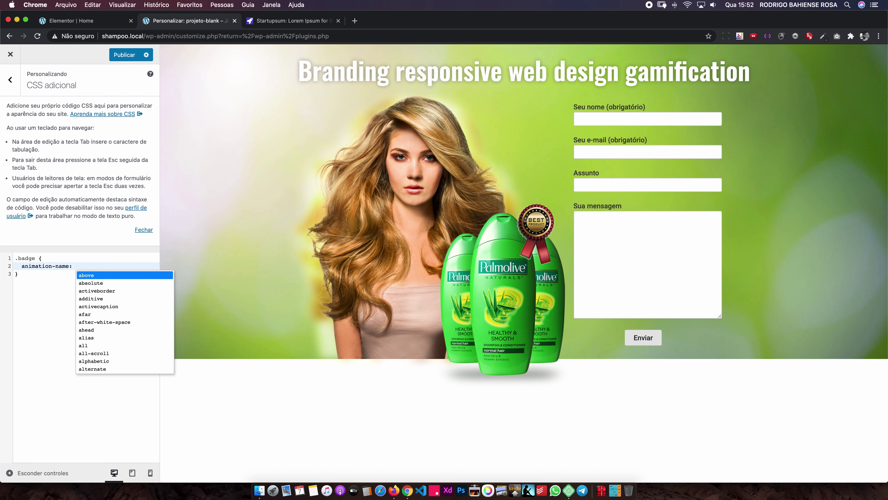
text(swing;)
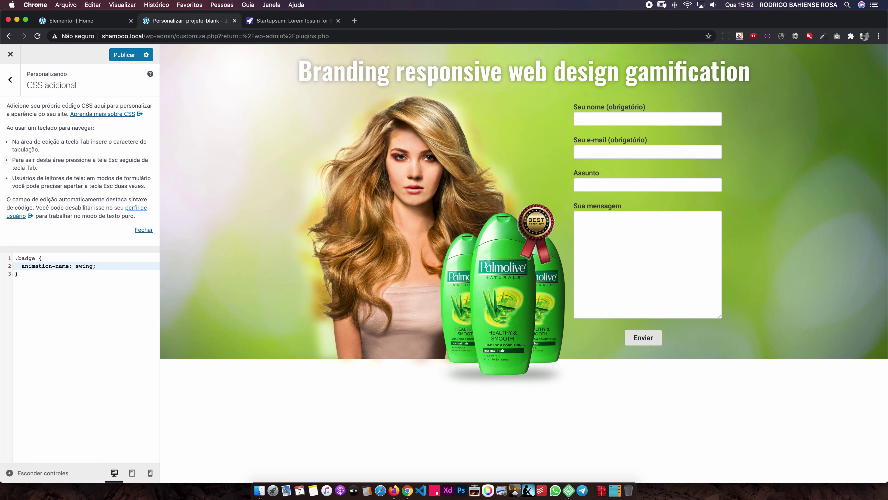
key(Return)
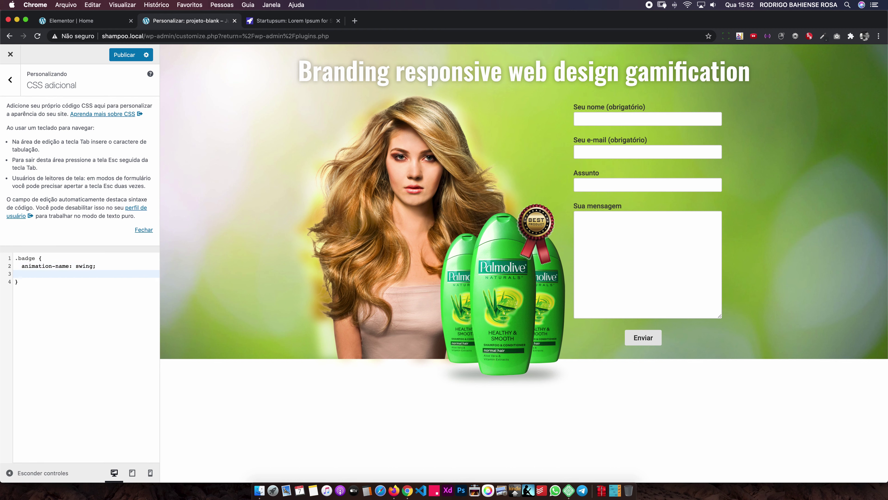
Step: Add '-webkit-animation-name: swing;' below the animation-name line
drag(100, 266, 23, 265)
key(super+c)
click(107, 267)
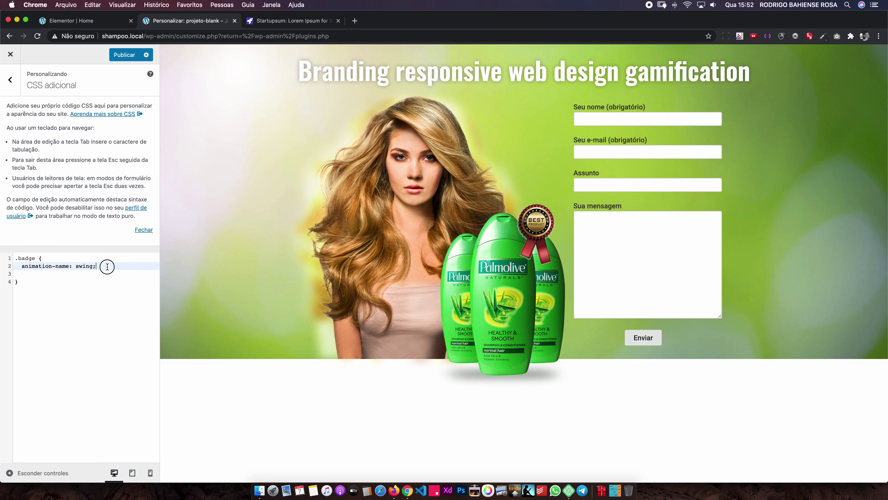
key(Return)
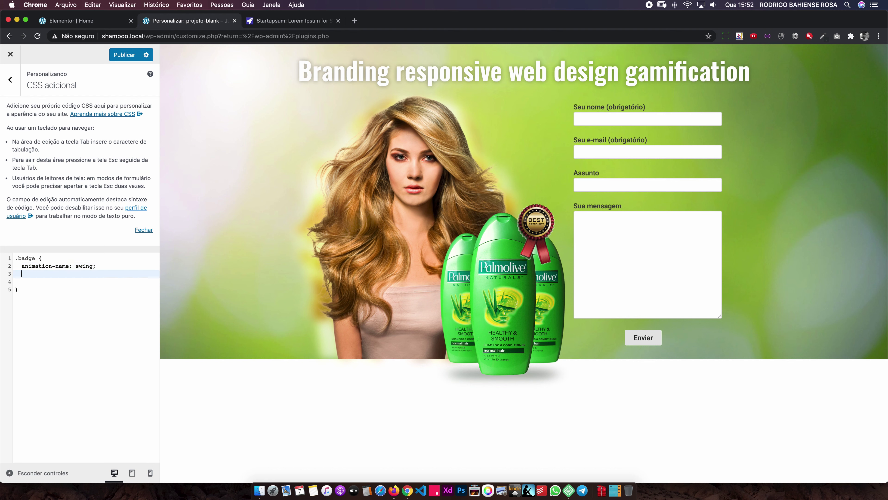
text(-webkit-)
key(super+v)
key(Return)
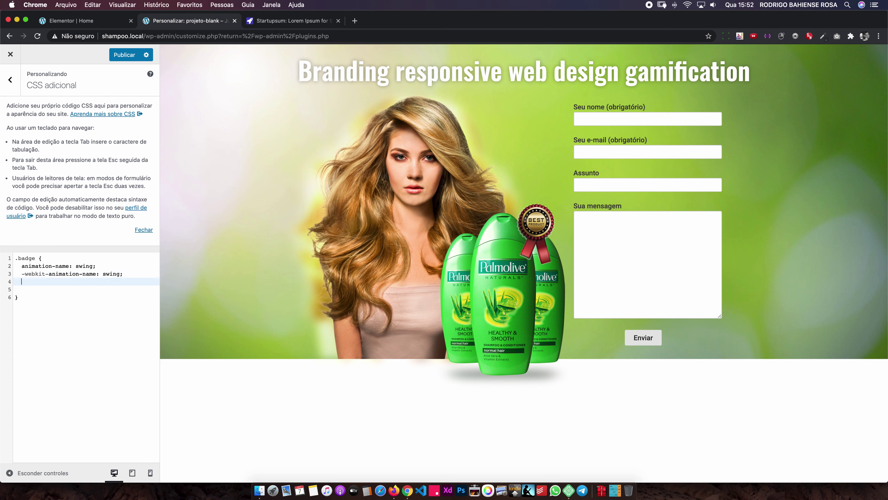
Step: Add 'animation: swing infinite;' to .badge and tidy the blank lines after it
text(anim)
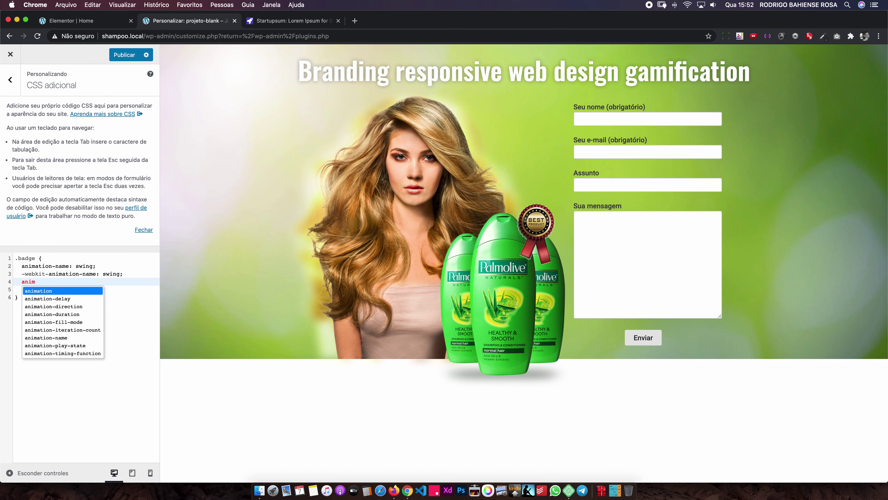
key(Return)
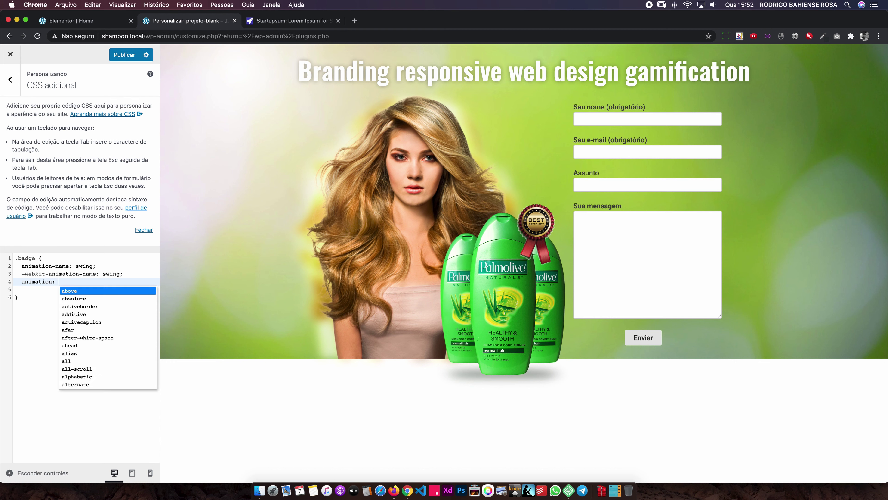
text(swu)
key(BackSpace)
text(ing )
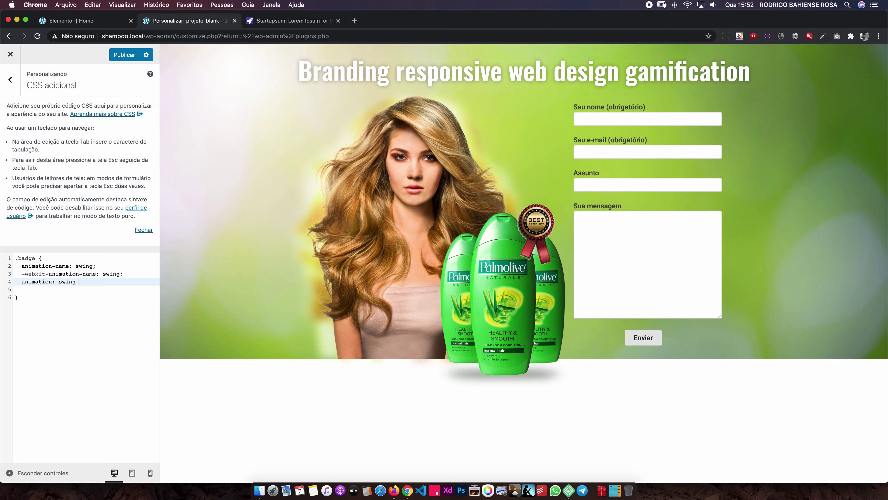
text(inf)
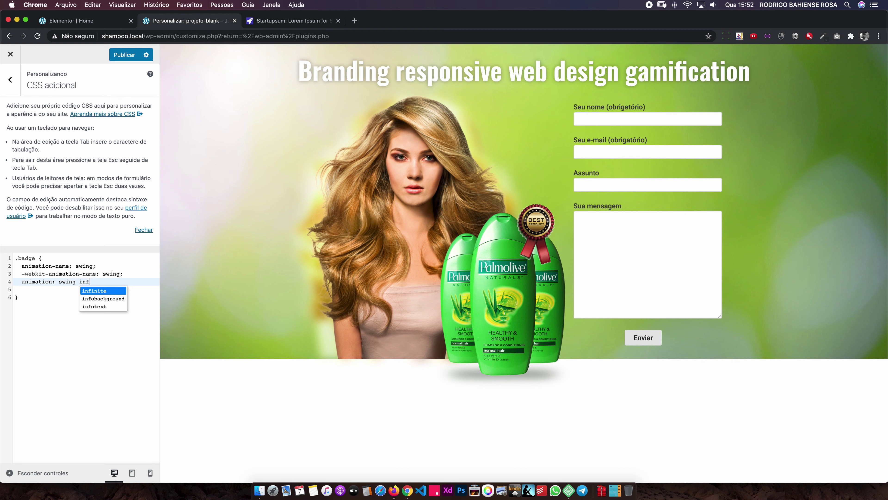
key(Return)
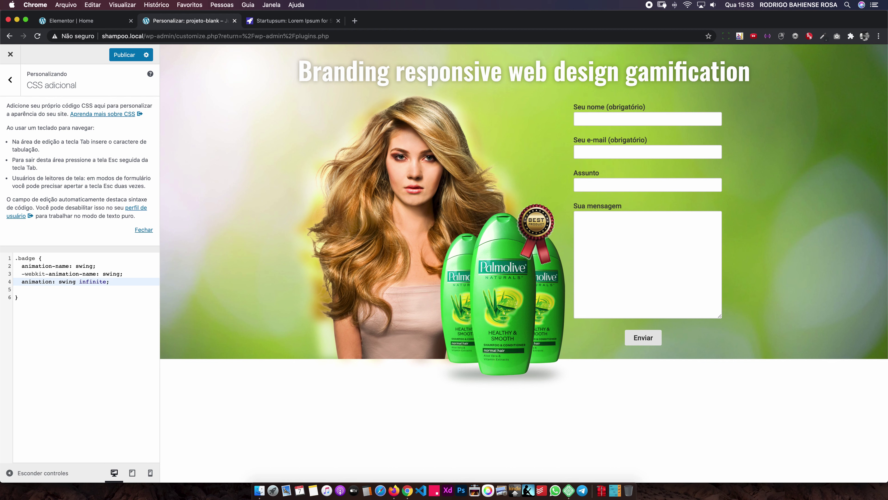
click(27, 290)
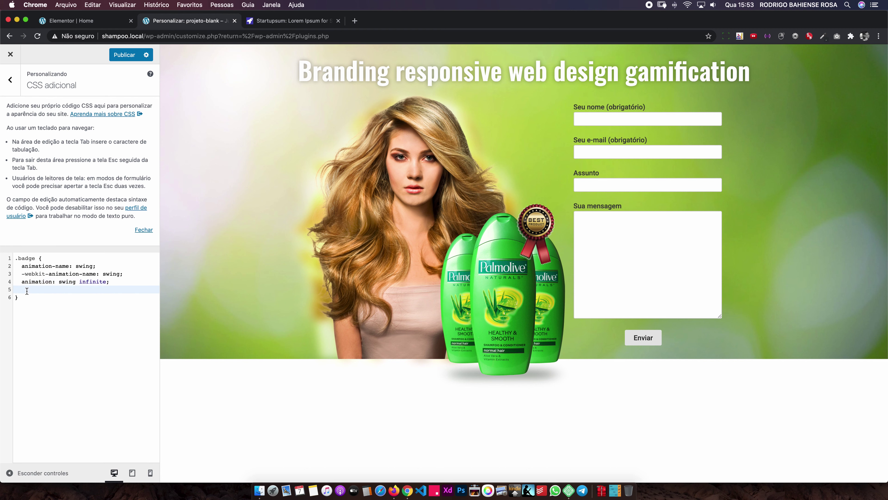
key(BackSpace)
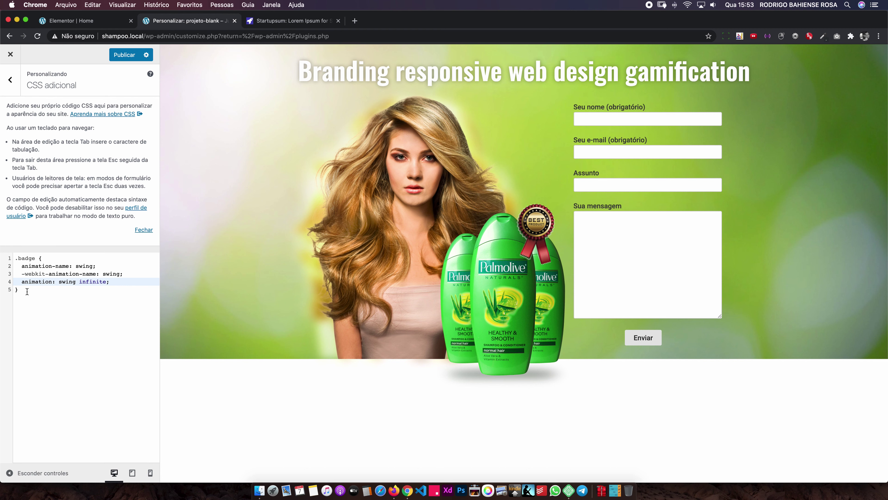
click(27, 291)
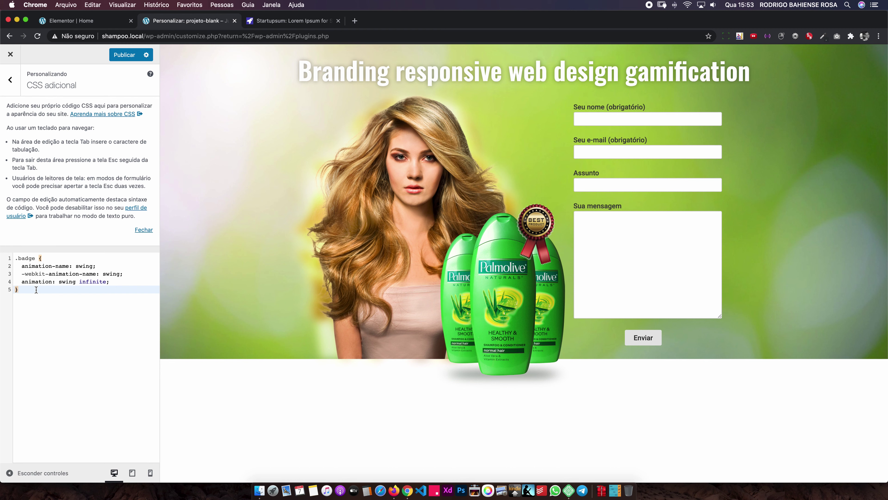
key(Return)
key(Return)
text(.animacao {})
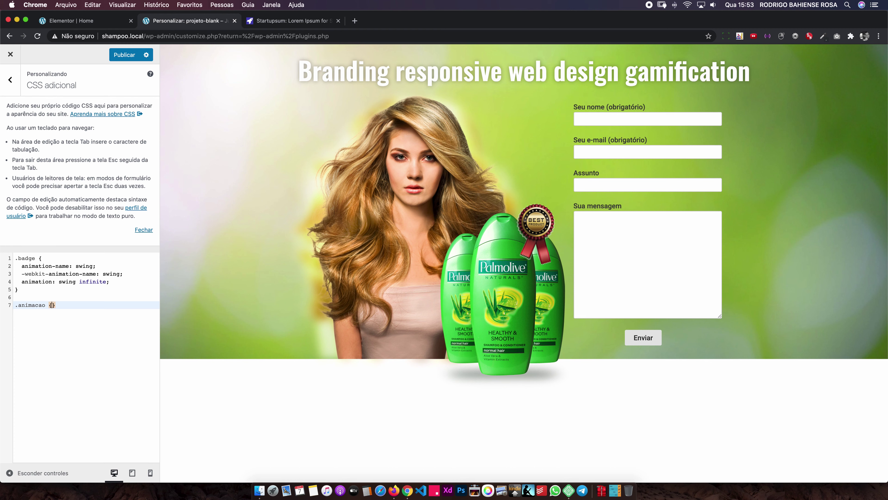
Step: Add 'animation-duration: 3s;' to the .animacao rule
key(Return)
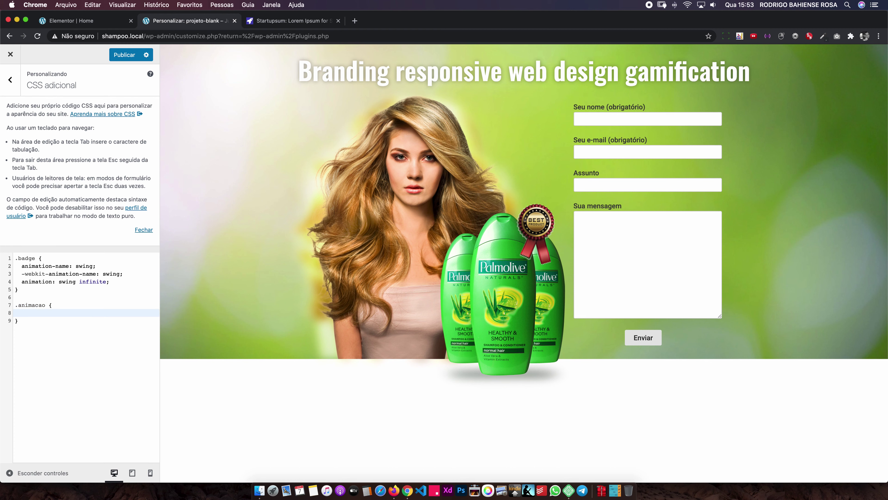
text(ani)
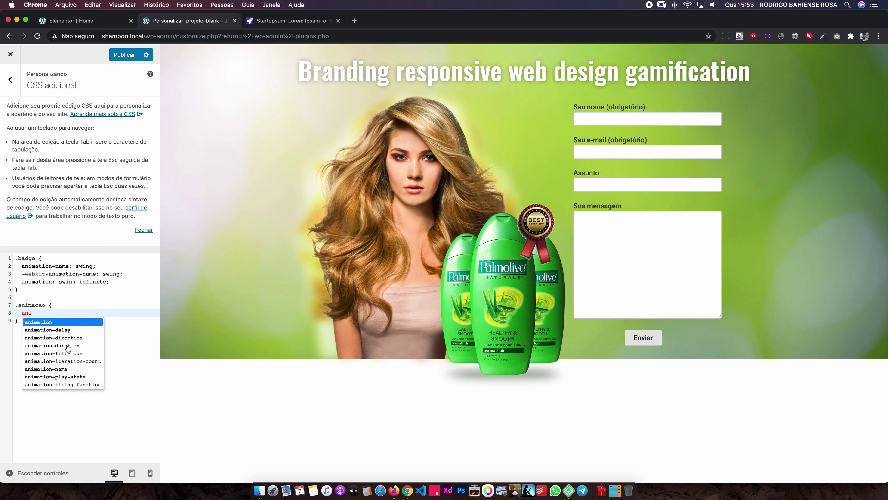
click(68, 348)
text(: )
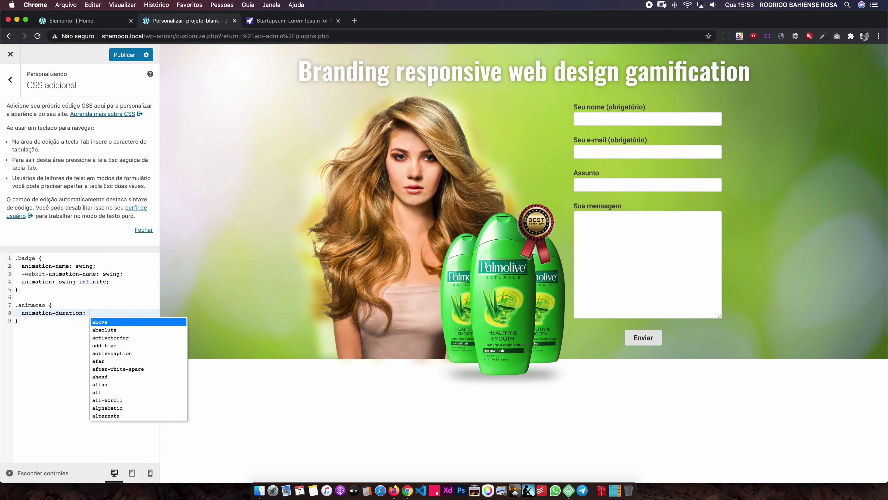
text(3)
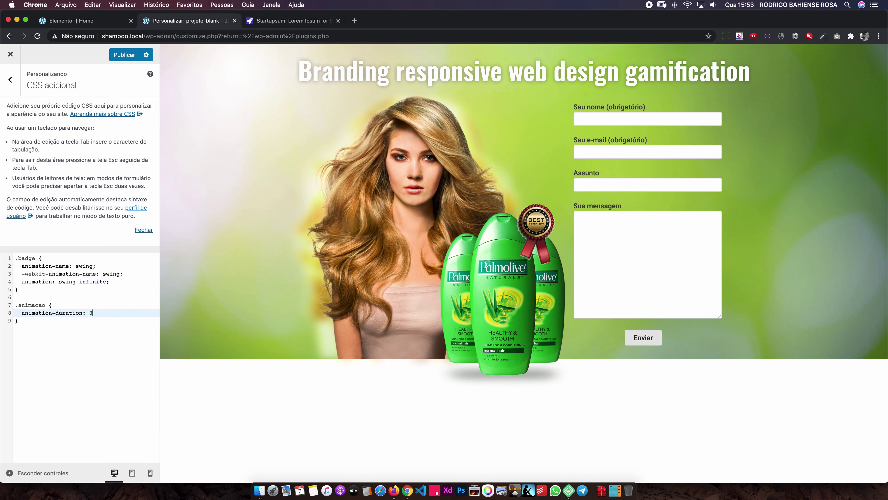
text(s;)
key(Return)
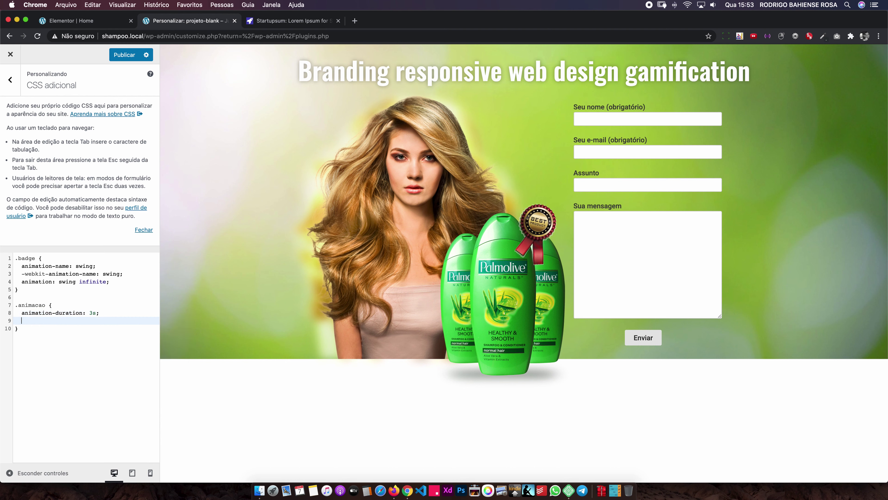
Step: Duplicate the duration as '-webkit-animation-duration: 3s;'
drag(99, 313, 23, 313)
key(super+c)
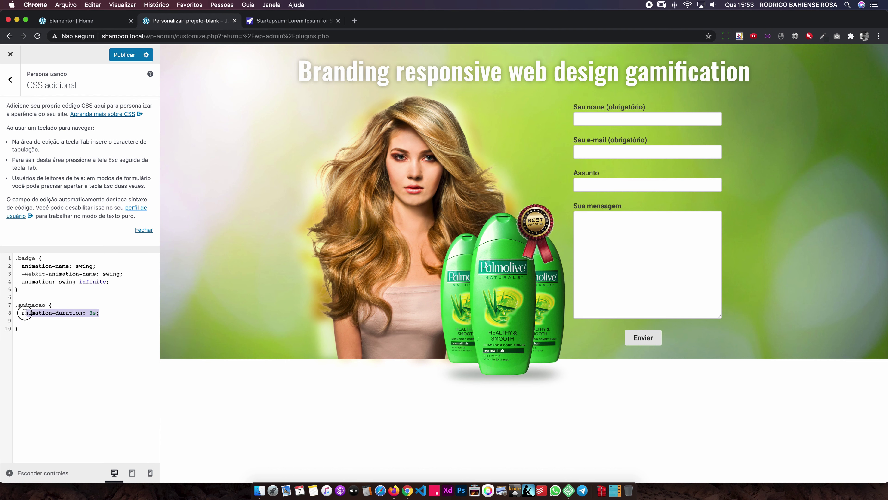
click(24, 320)
text(-webkit)
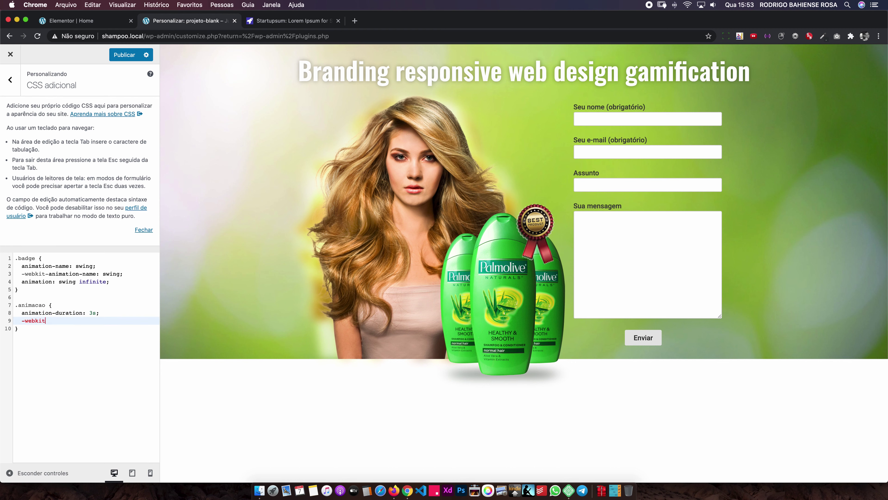
text(-)
key(super+v)
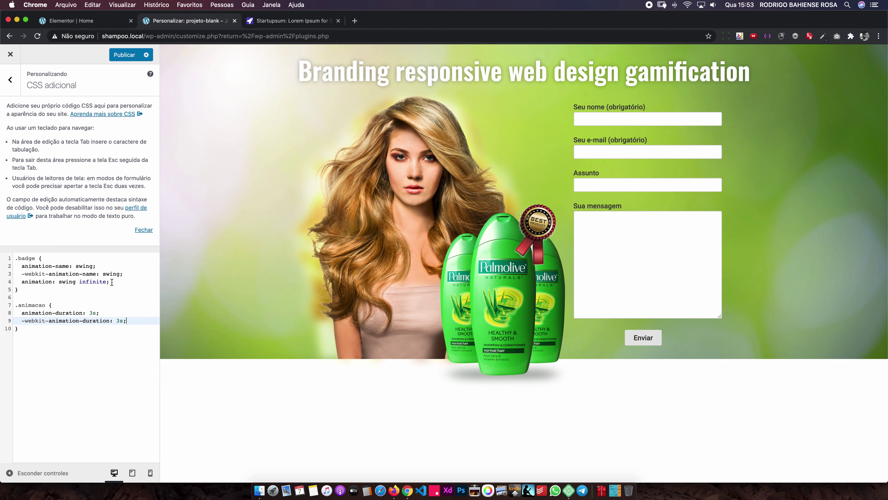
Step: Add '-webkit-animation: swing infinite;' to the .badge rule
drag(109, 282, 22, 282)
key(super+c)
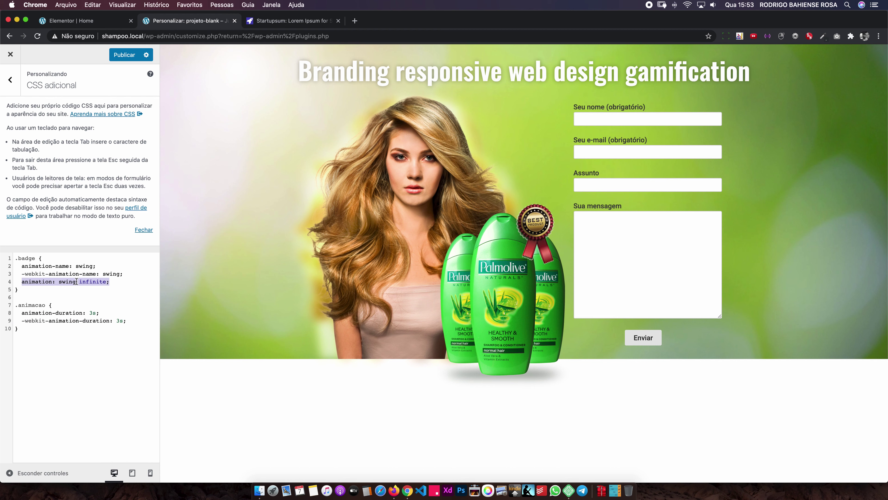
click(116, 282)
key(Return)
key(super+v)
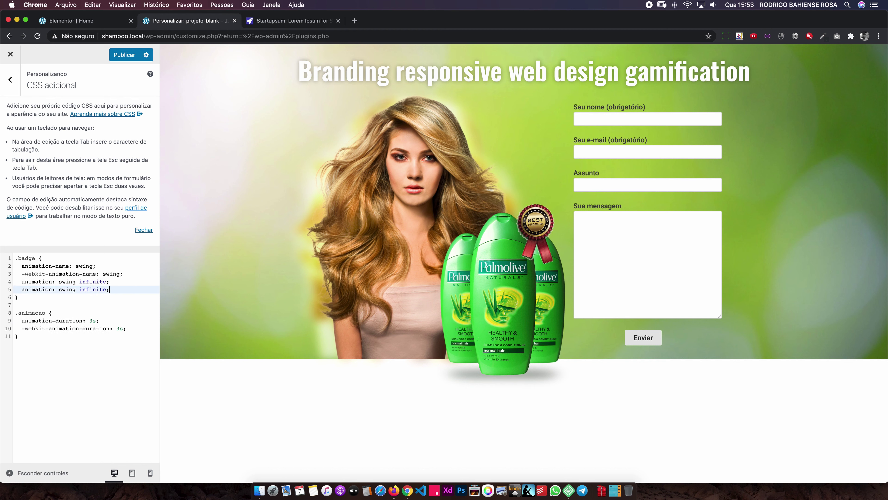
drag(48, 274, 22, 273)
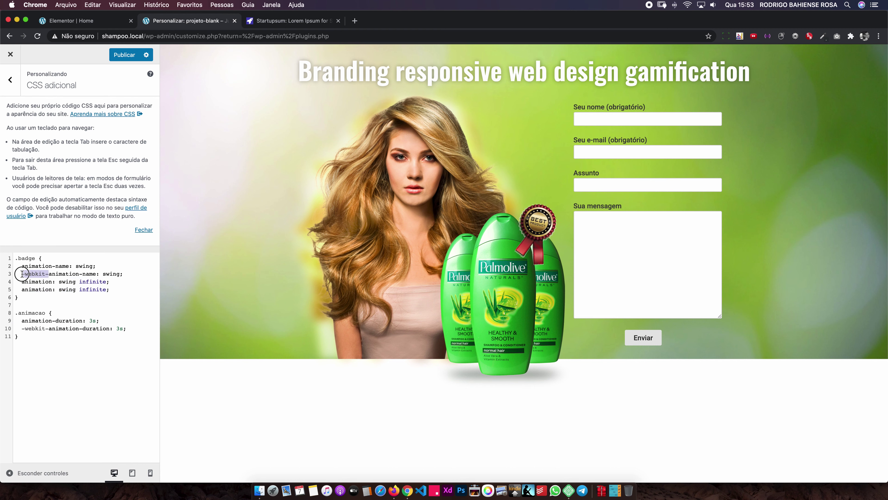
key(super+c)
click(22, 289)
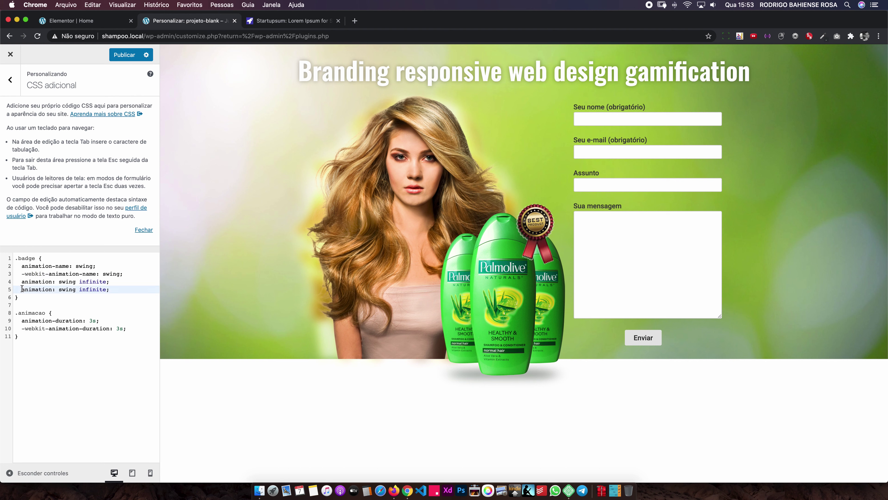
key(super+v)
Step: Change both durations from 3s to 4s, publish the CSS, and view the live page
click(124, 55)
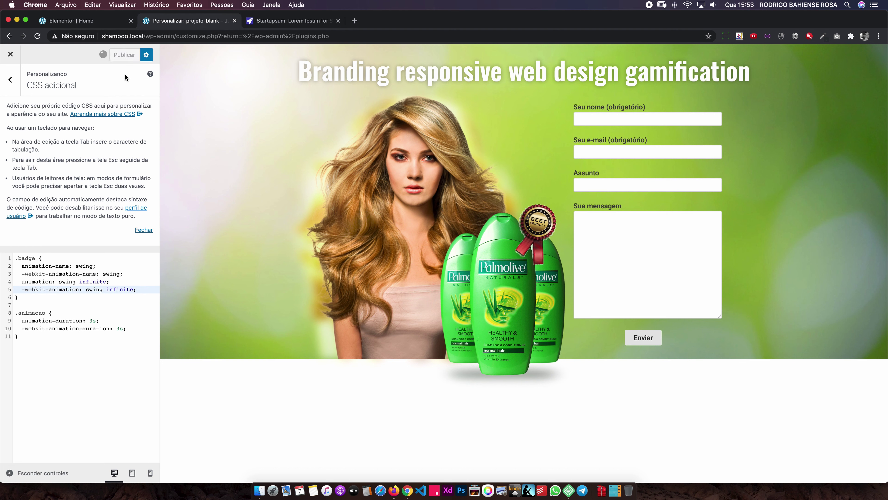
click(92, 320)
text(4)
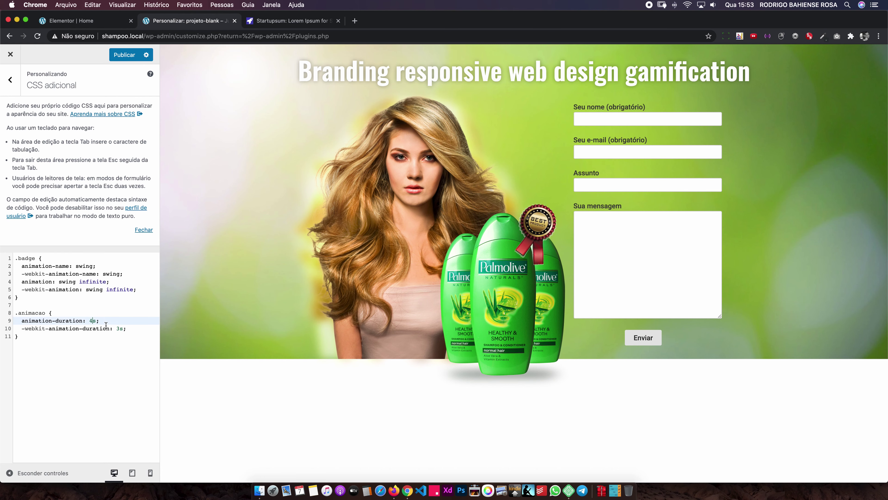
drag(117, 328, 120, 329)
text(4)
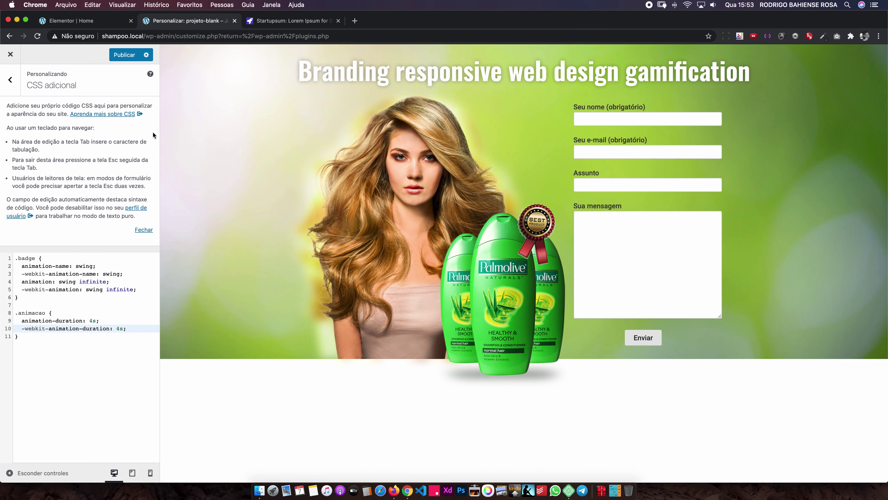
click(123, 55)
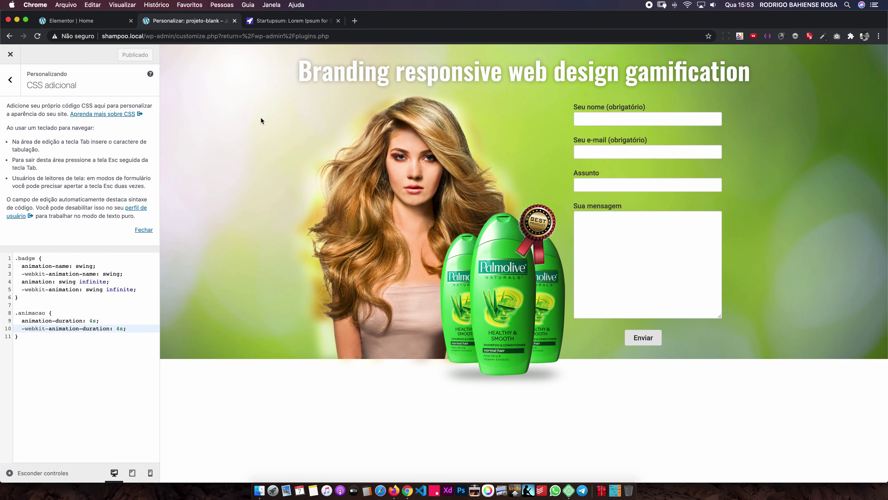
key(ctrl+Right)
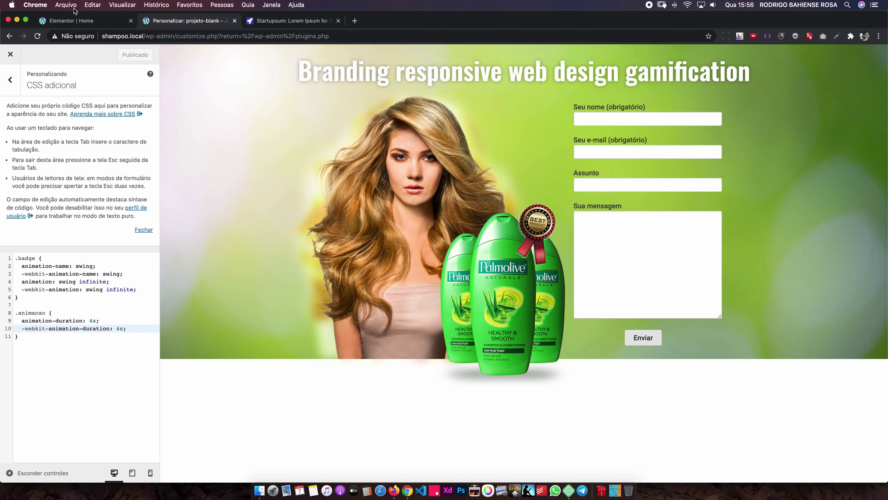
Step: Select the hero's Contact Form 7 widget and expand the Labels section of its Style settings
click(86, 21)
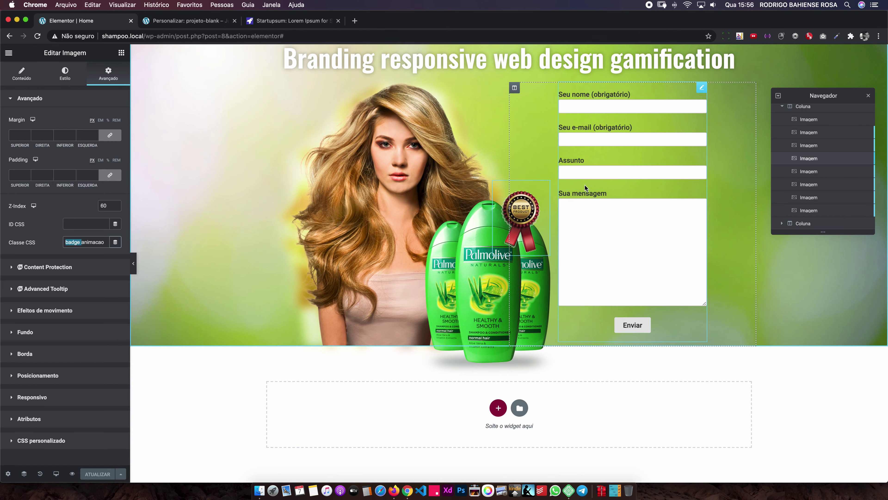
click(585, 230)
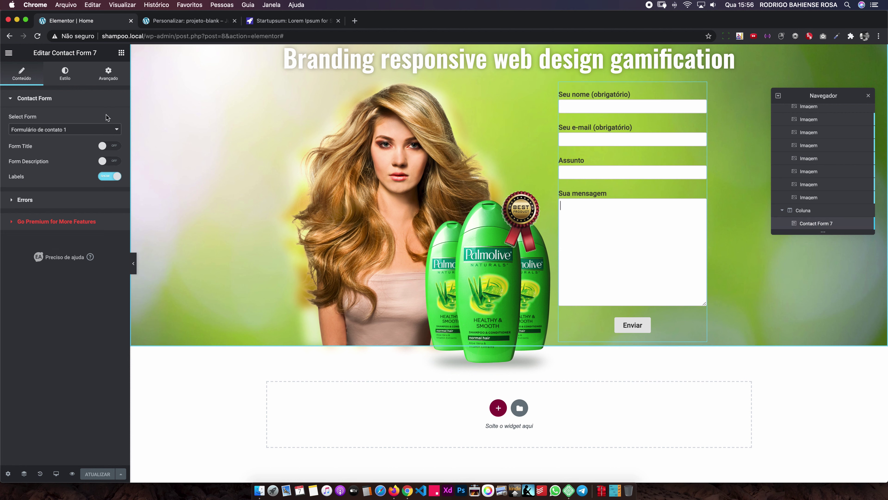
click(65, 74)
mouse_move(633, 209)
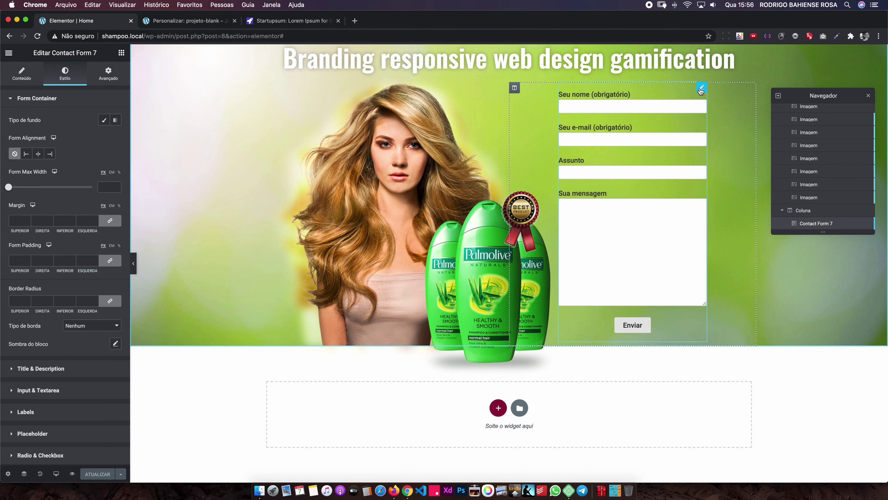
right_click(700, 88)
click(714, 96)
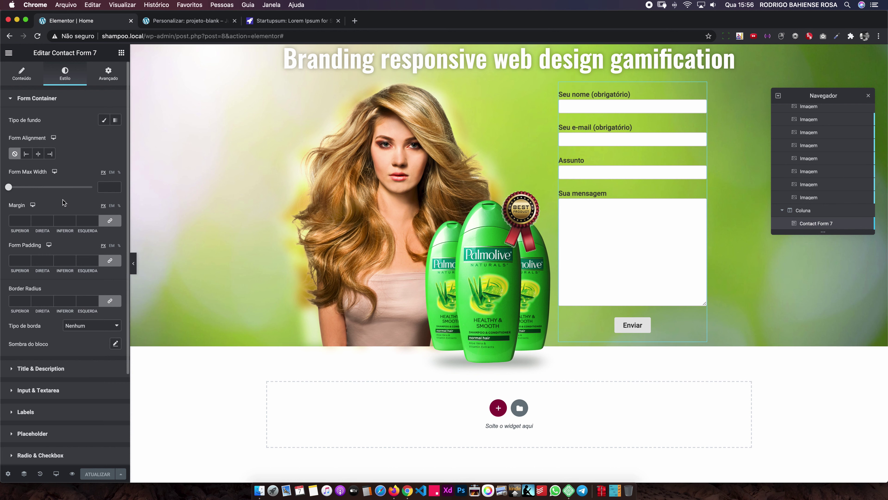
scroll(51, 195, down, 1)
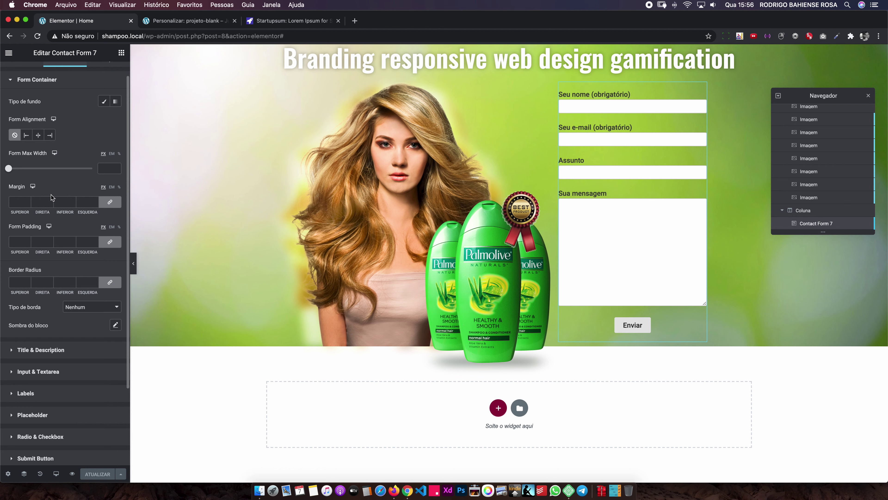
scroll(50, 194, down, 1)
scroll(51, 195, down, 1)
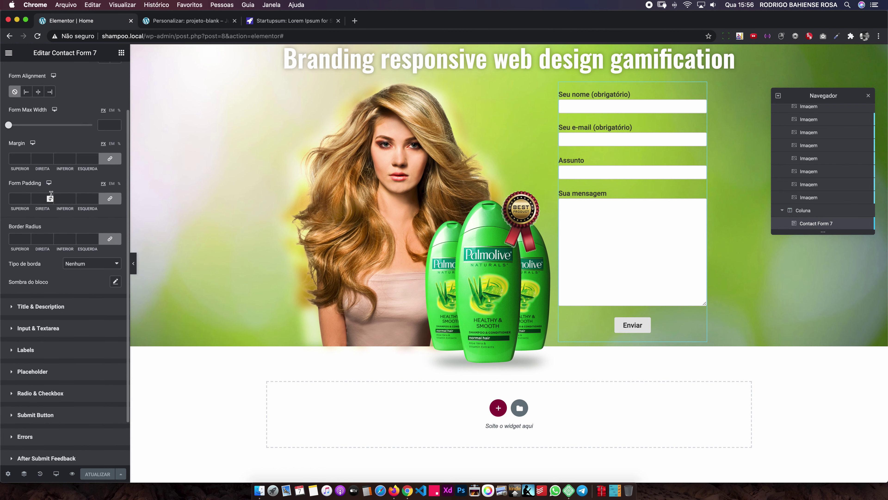
scroll(51, 195, down, 3)
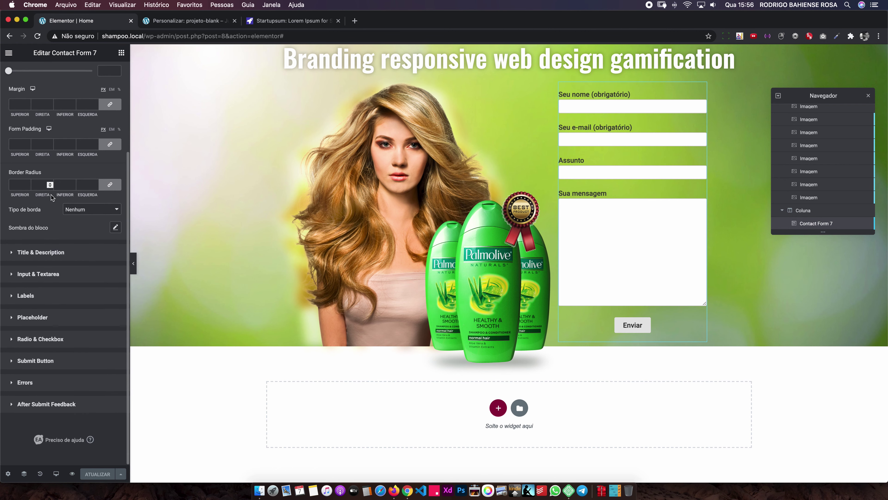
click(41, 296)
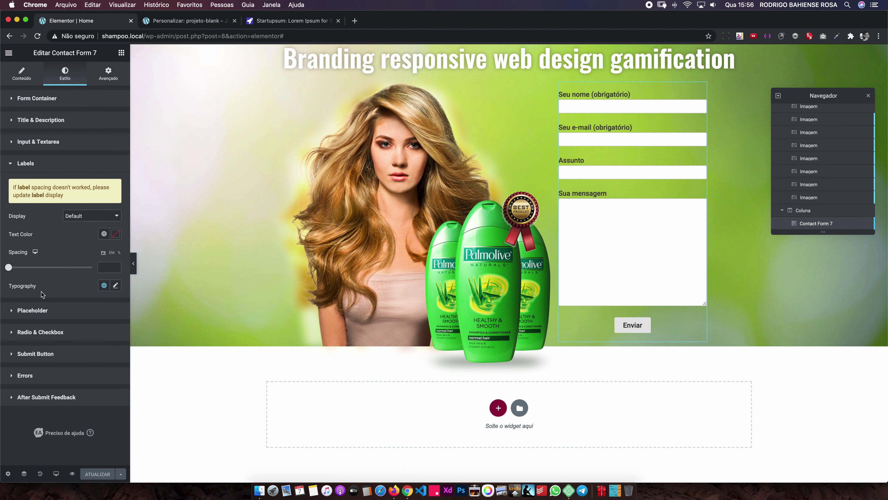
Step: Set the label text colour to dark grey #252525 and the label font to Oswald
click(115, 234)
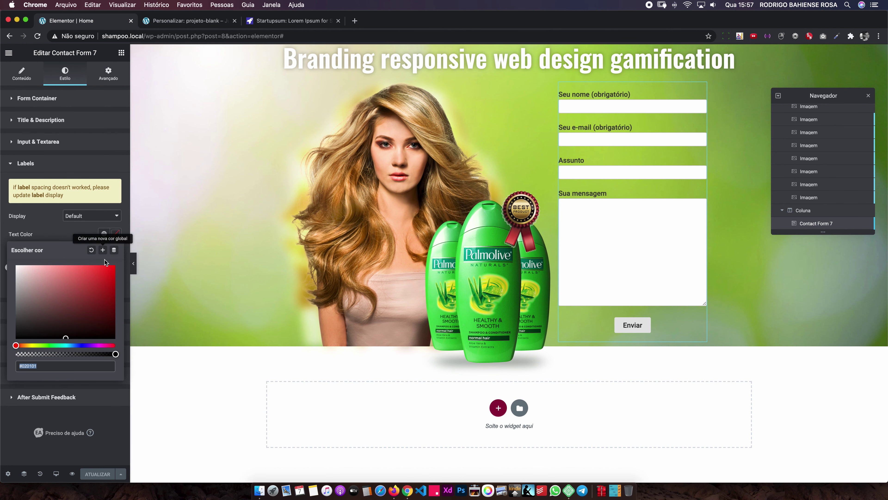
mouse_move(33, 276)
mouse_down()
mouse_move(2, 325)
mouse_move(2, 317)
mouse_up()
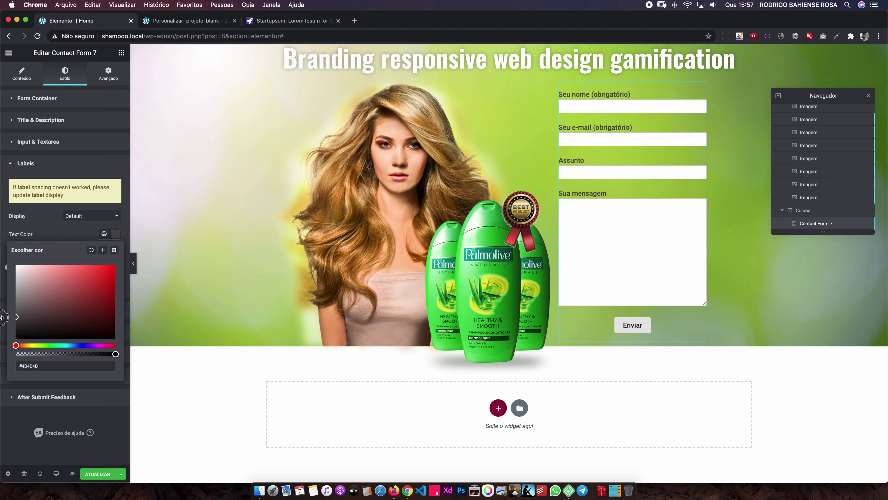
click(116, 234)
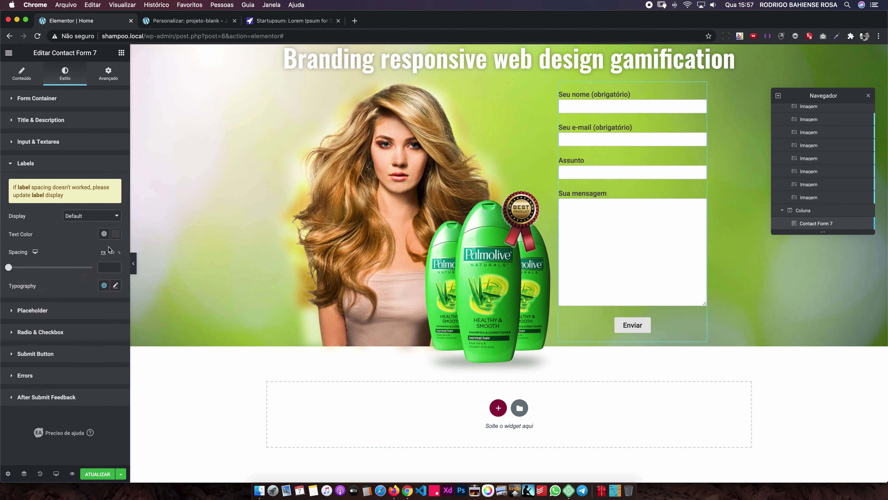
click(115, 285)
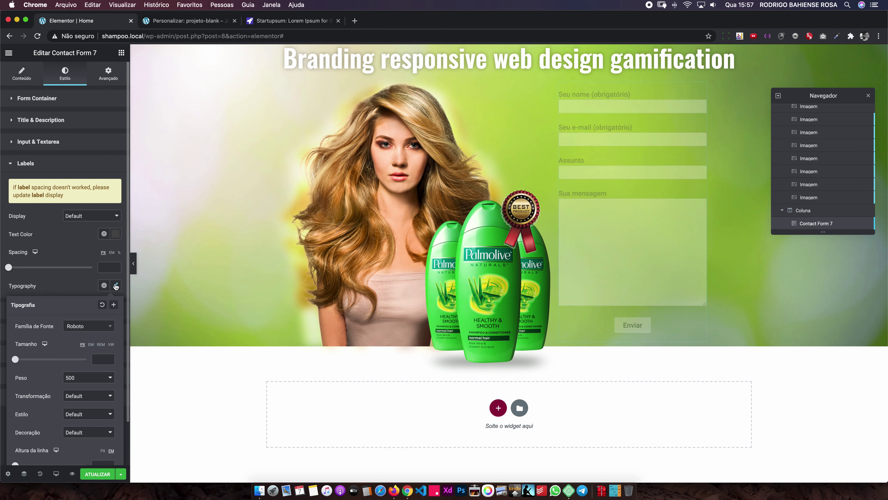
click(75, 326)
text(oswald)
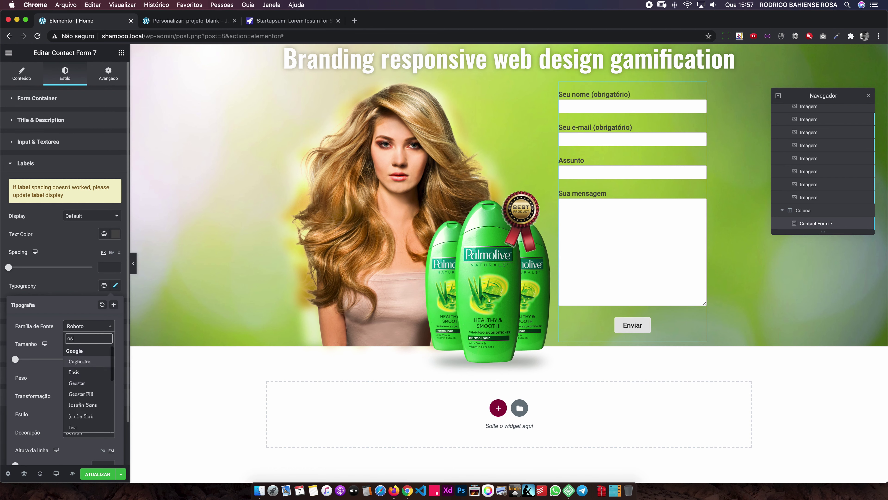
key(Return)
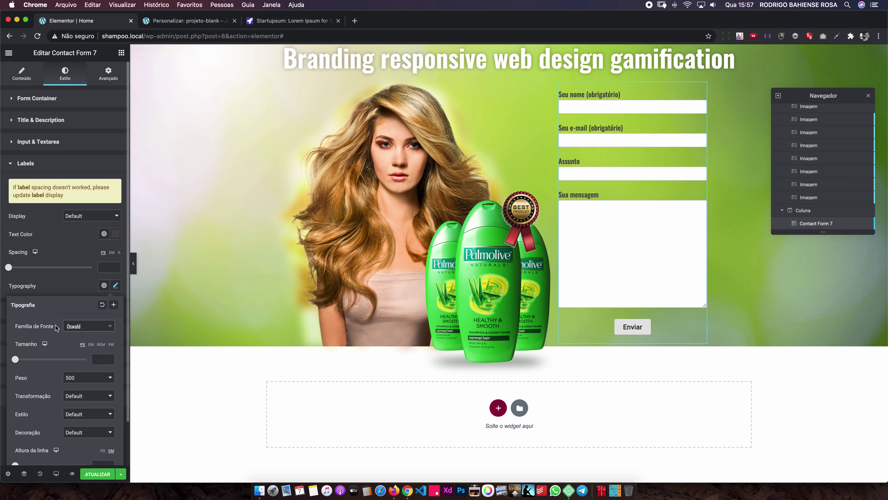
Step: Set the label font weight to 300 and the label size to 16 px
click(70, 376)
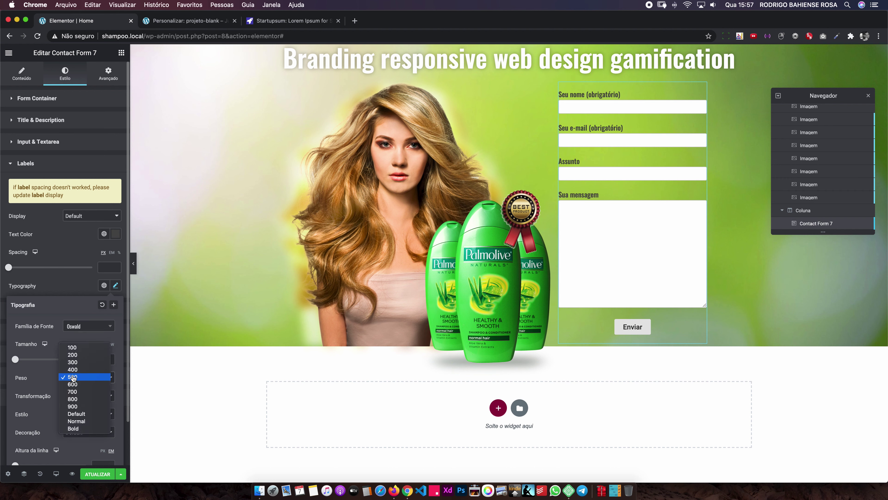
click(77, 359)
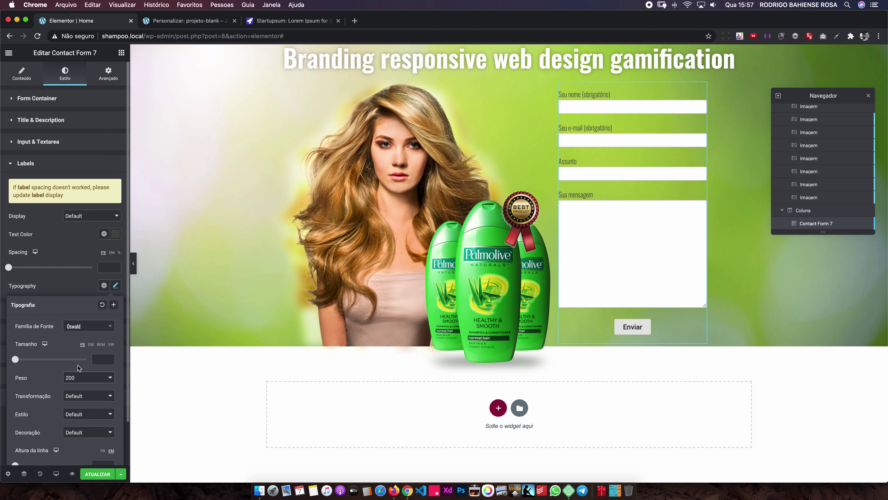
click(78, 380)
click(77, 385)
drag(16, 360, 22, 361)
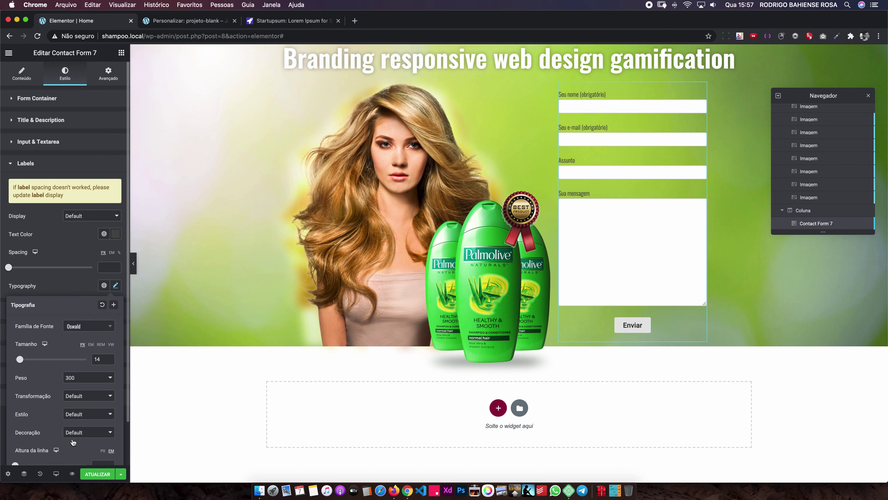
click(98, 474)
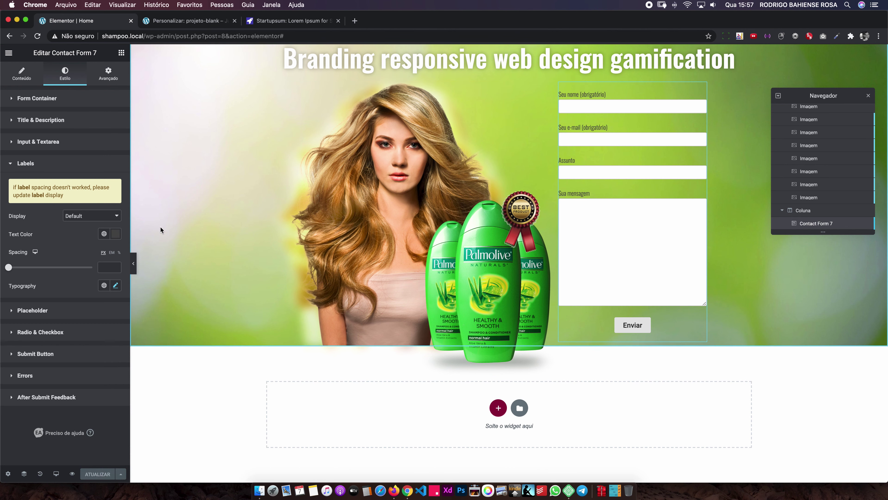
click(115, 285)
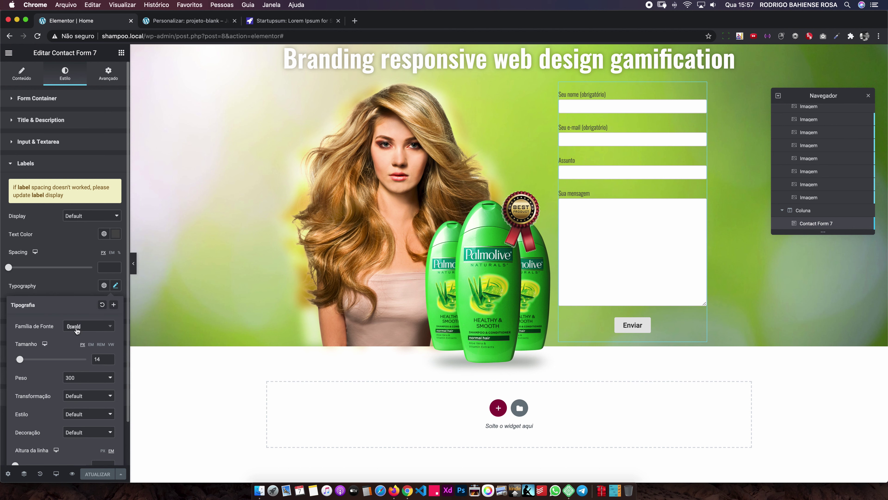
drag(20, 359, 21, 359)
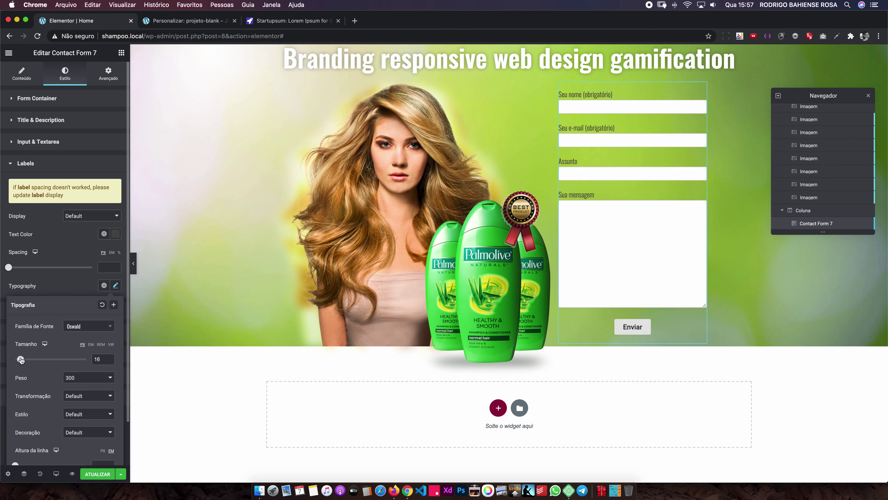
click(98, 474)
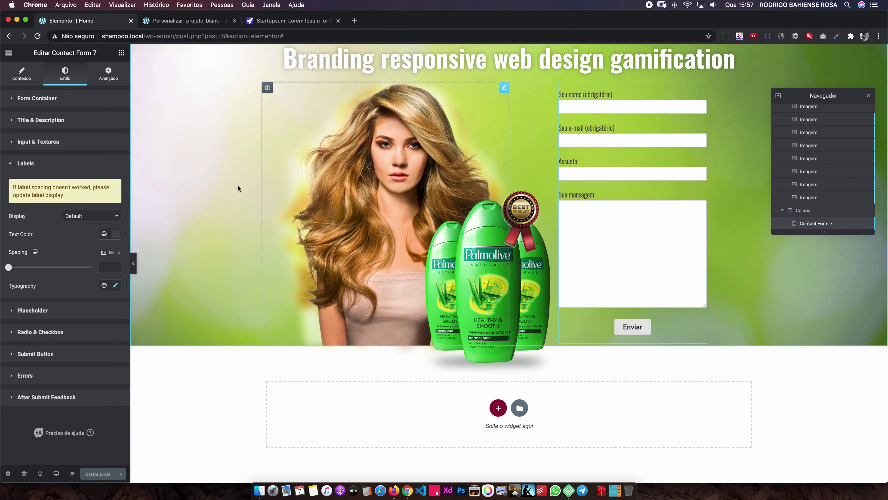
click(9, 267)
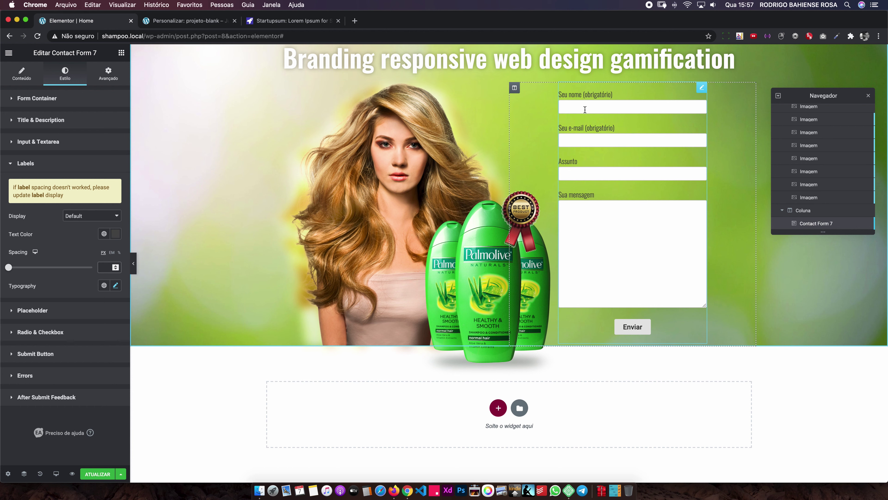
Step: Give the input fields a translucent white background and save the page
click(44, 146)
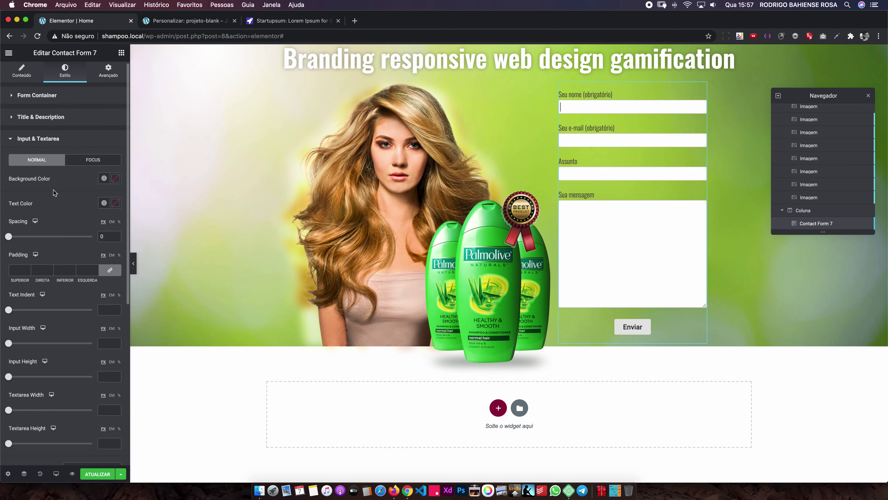
click(115, 178)
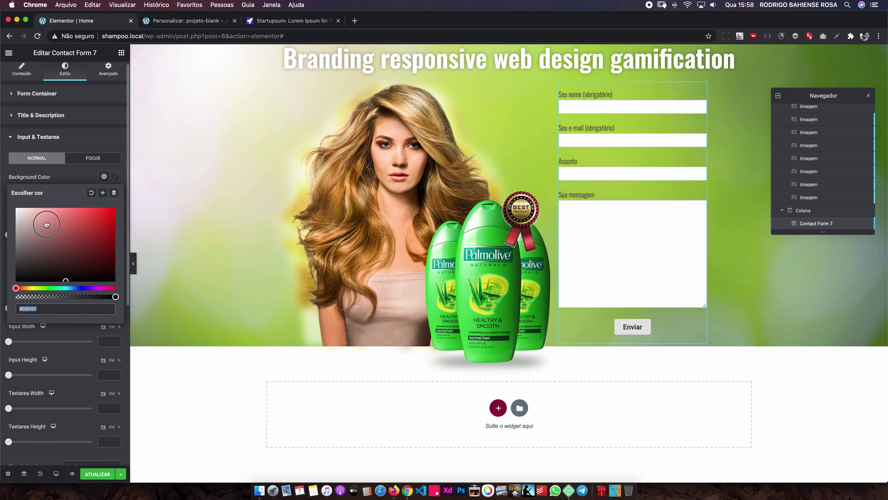
drag(46, 226, 17, 209)
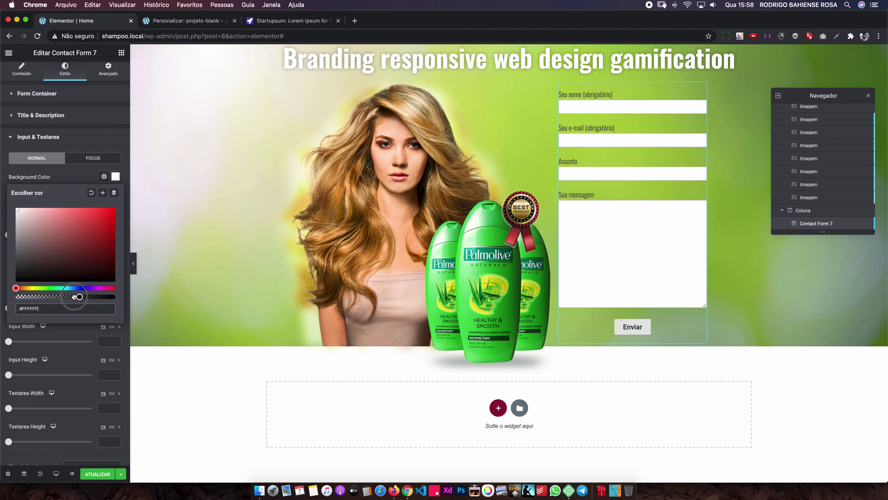
click(43, 295)
drag(112, 297, 50, 295)
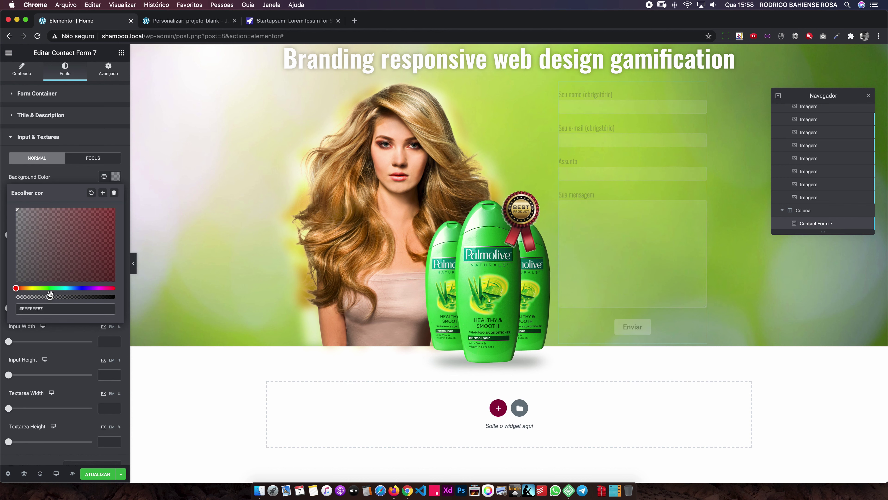
click(95, 474)
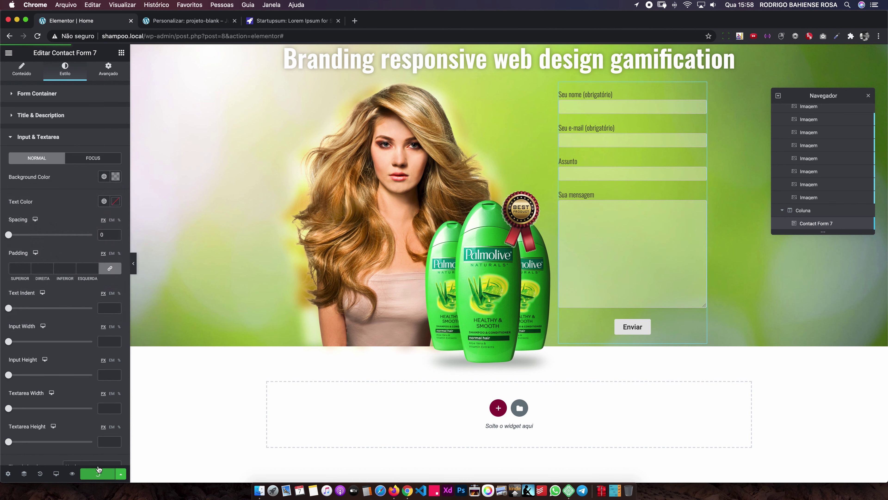
Step: Set the input text colour to dark grey, previewing it with 'teryrty' typed in the name field
click(115, 200)
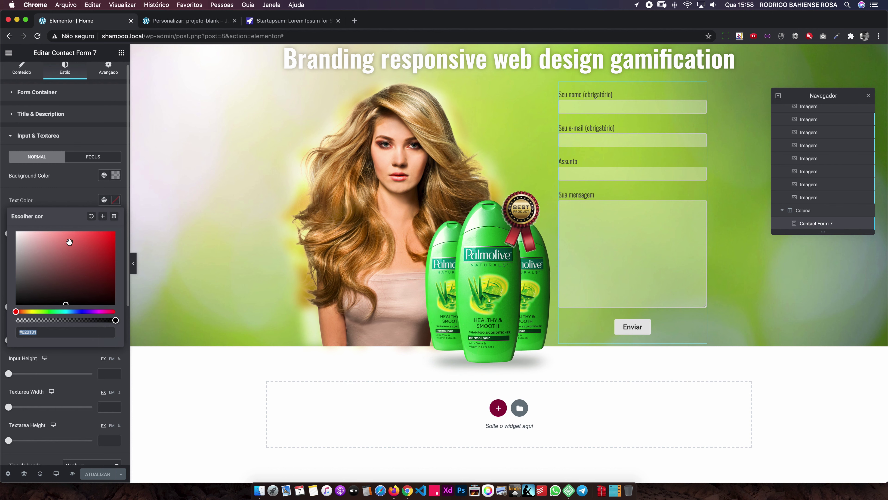
click(29, 250)
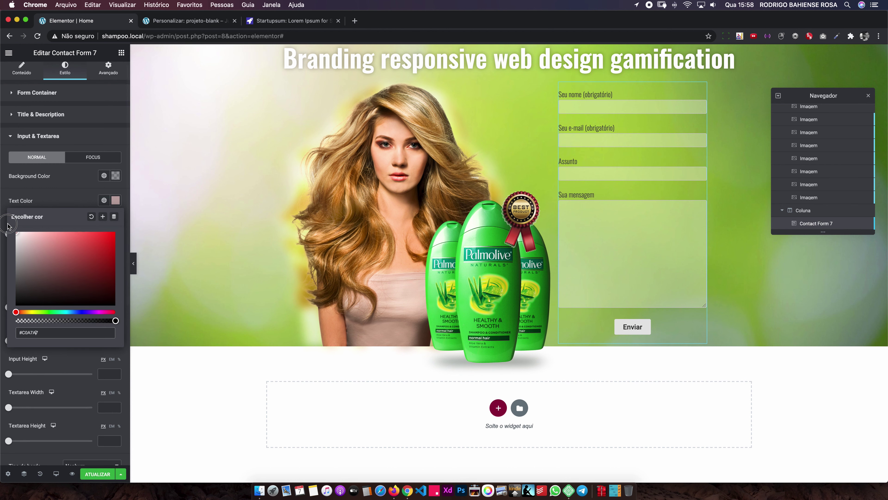
scroll(42, 210, down, 1)
click(69, 186)
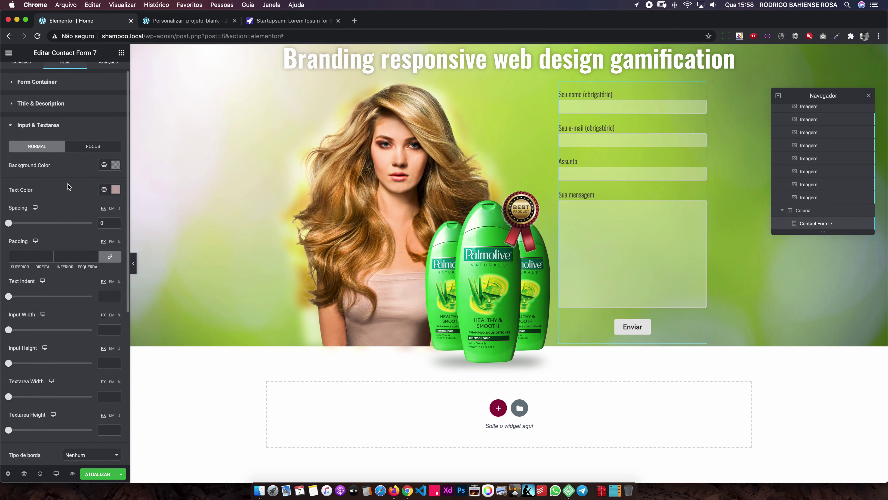
click(593, 100)
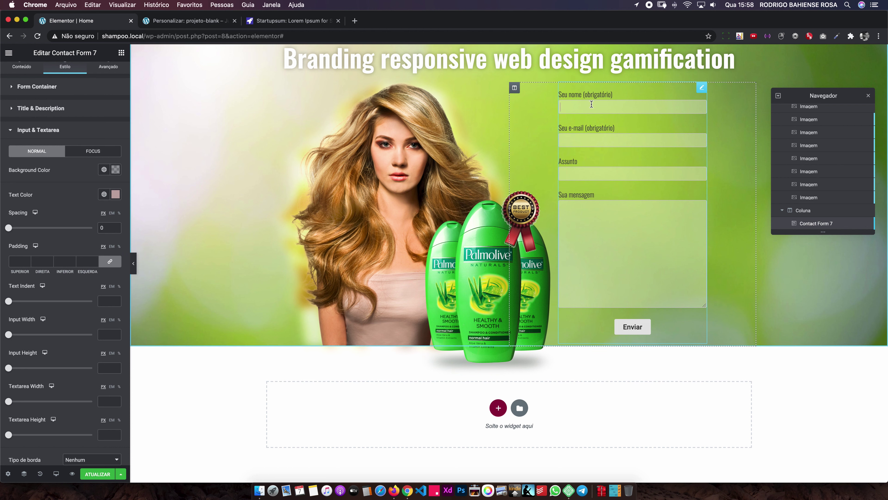
text(teryrty)
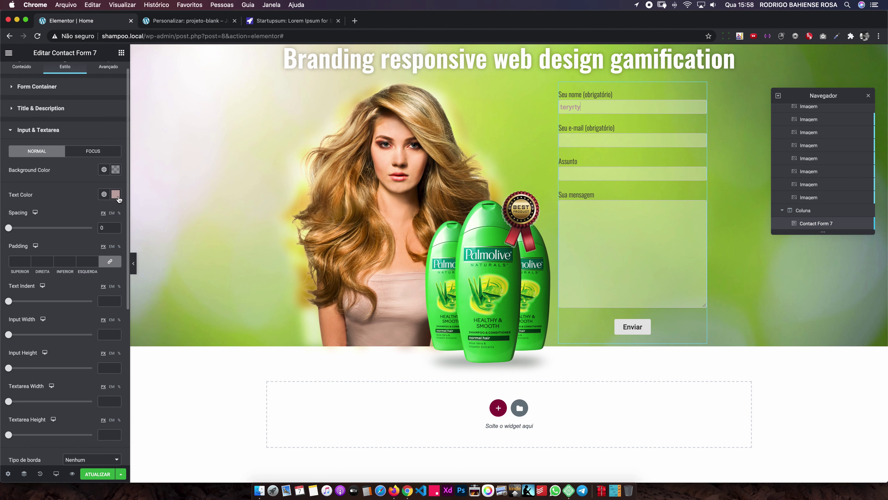
click(115, 194)
mouse_move(57, 235)
mouse_down()
mouse_move(10, 235)
mouse_move(2, 272)
mouse_up()
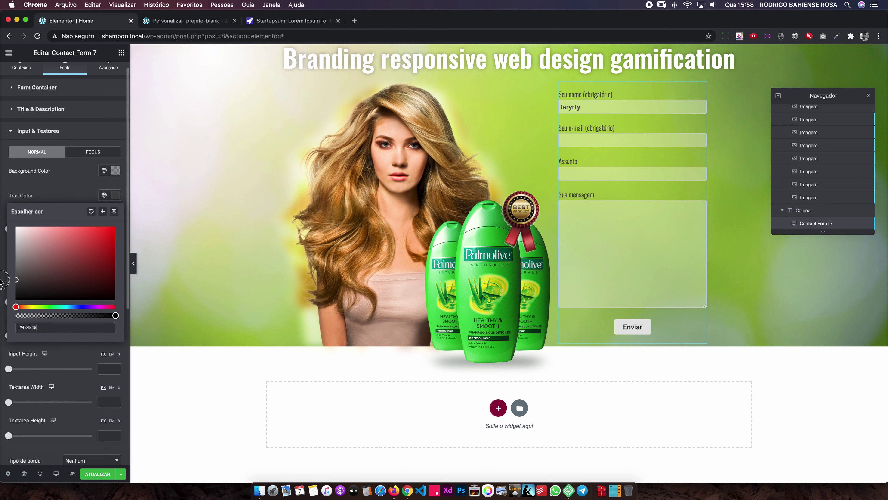
click(115, 196)
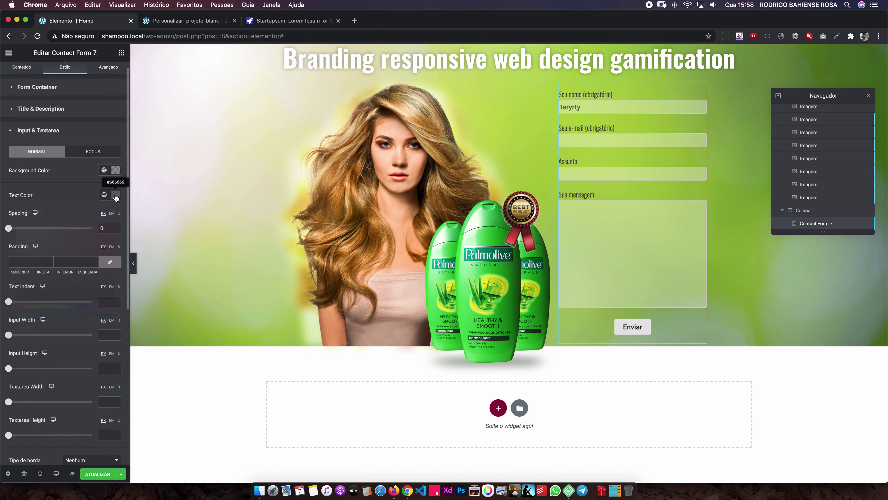
scroll(69, 205, down, 1)
scroll(69, 205, down, 3)
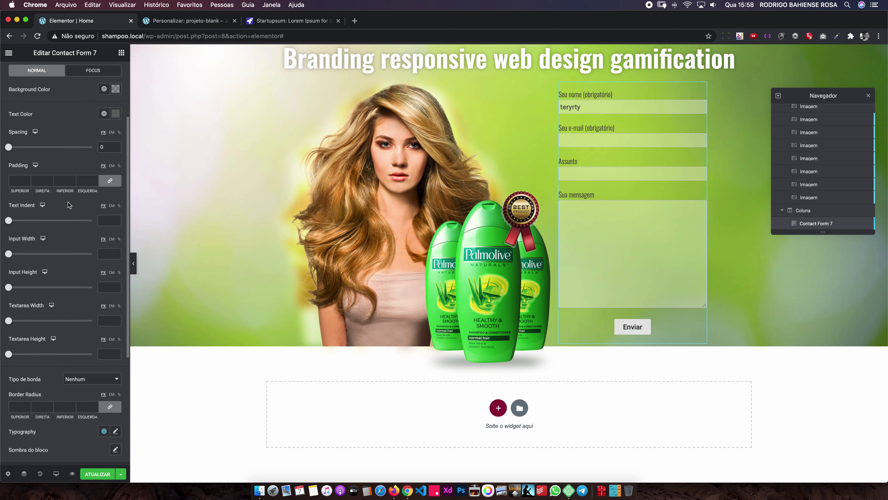
scroll(69, 205, down, 2)
scroll(69, 205, down, 5)
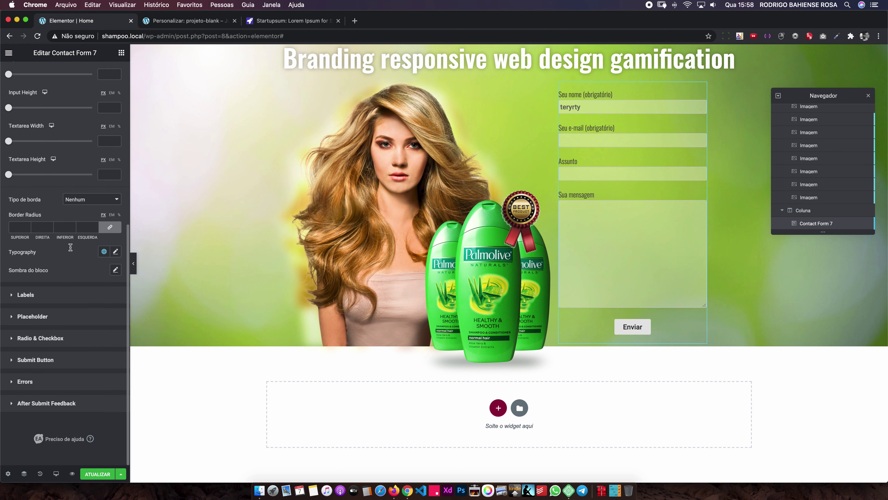
Step: Set the input text font family to Oswald
click(116, 251)
click(91, 300)
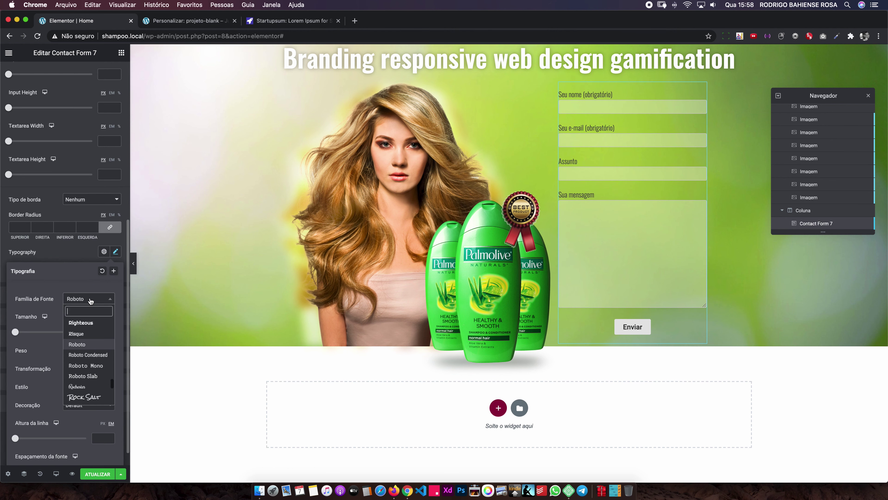
text(oswal)
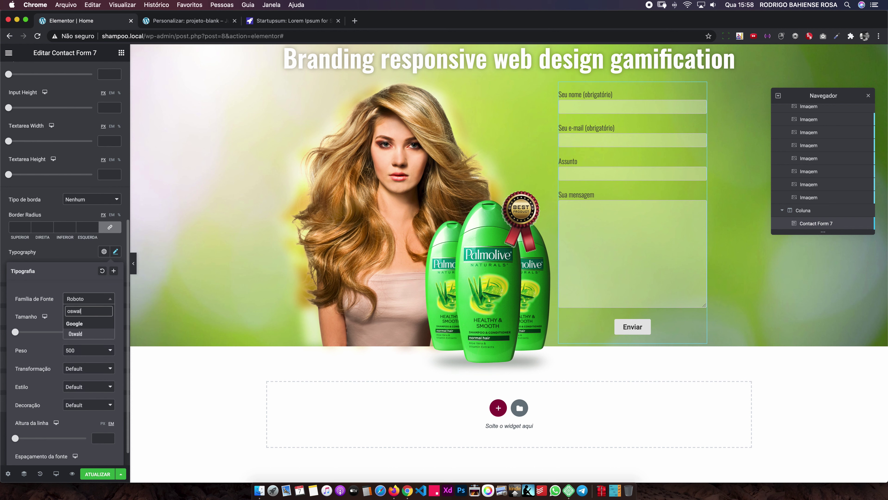
key(Return)
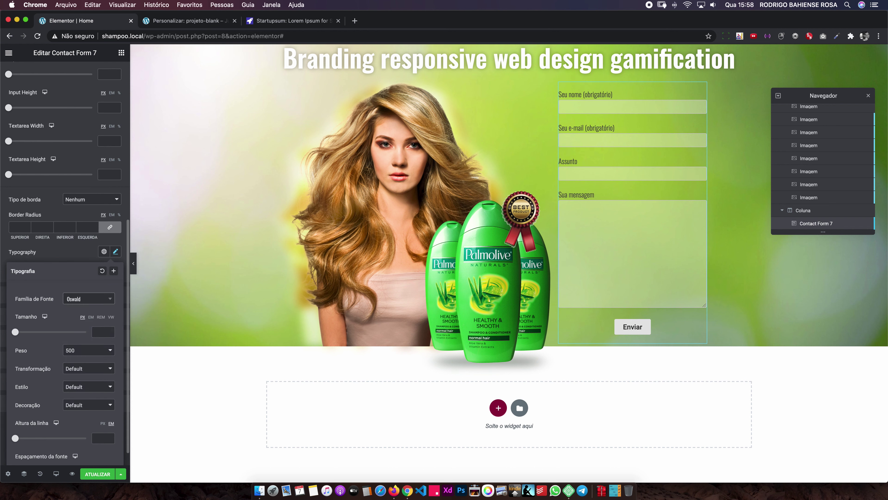
mouse_move(638, 135)
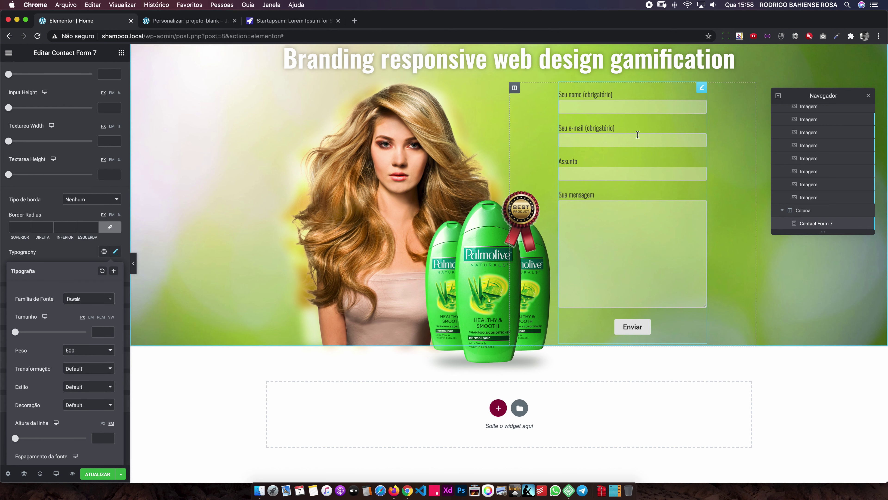
click(602, 106)
text(rodrigo)
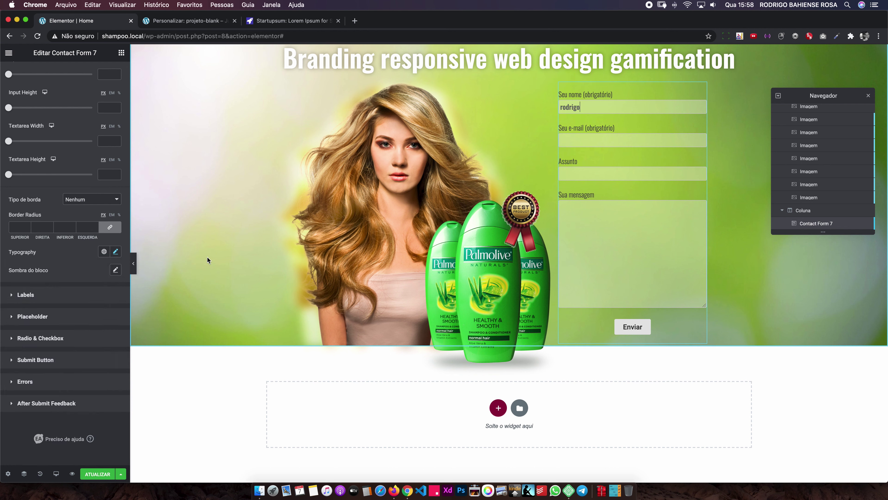
Step: Set the input text to weight 300 and size 18, leaving line height at default
click(116, 251)
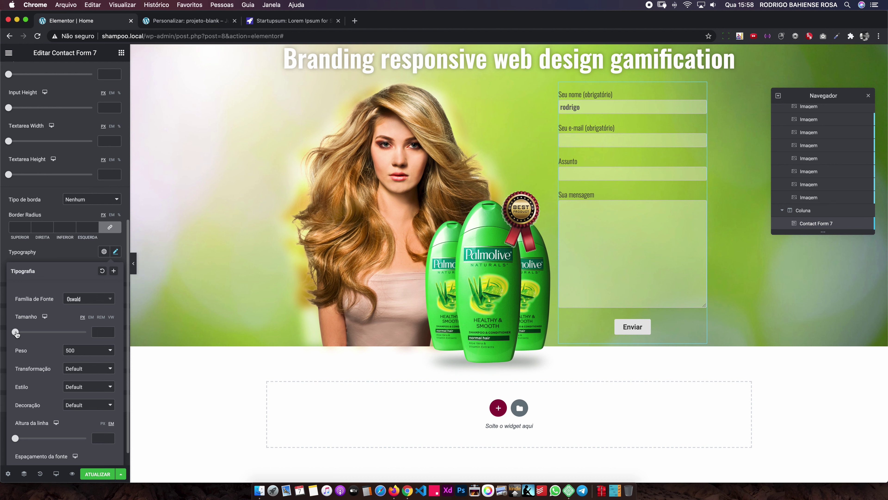
click(76, 356)
click(73, 335)
drag(15, 332, 21, 332)
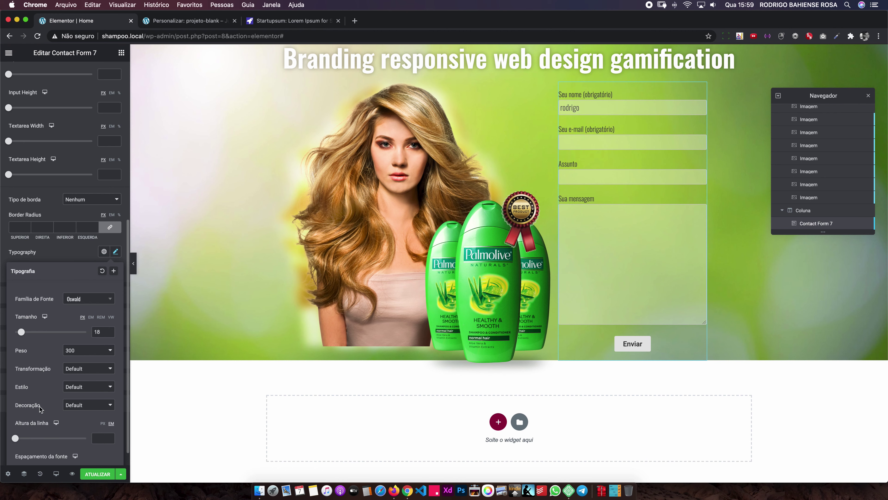
drag(15, 437, 19, 438)
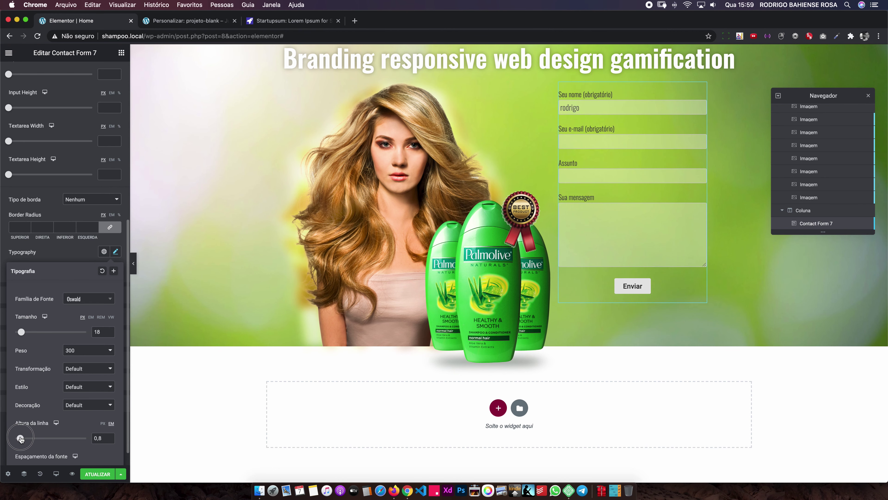
key(BackSpace)
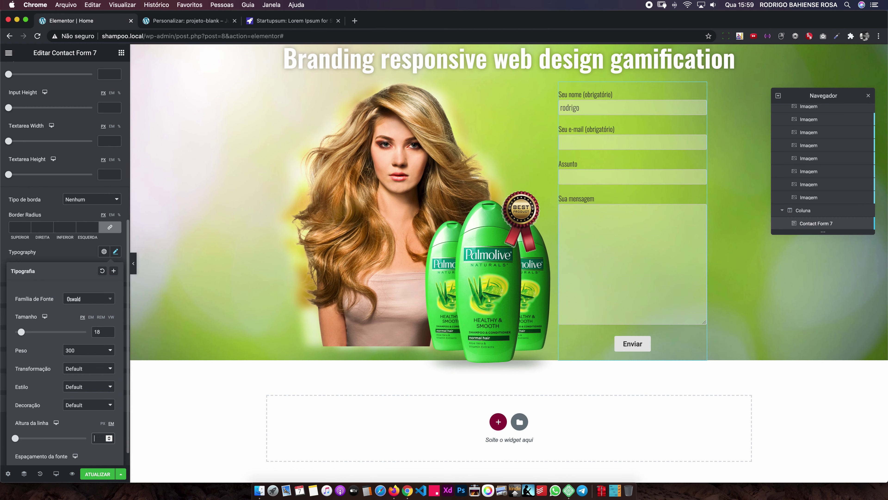
scroll(52, 385, down, 1)
scroll(50, 384, up, 2)
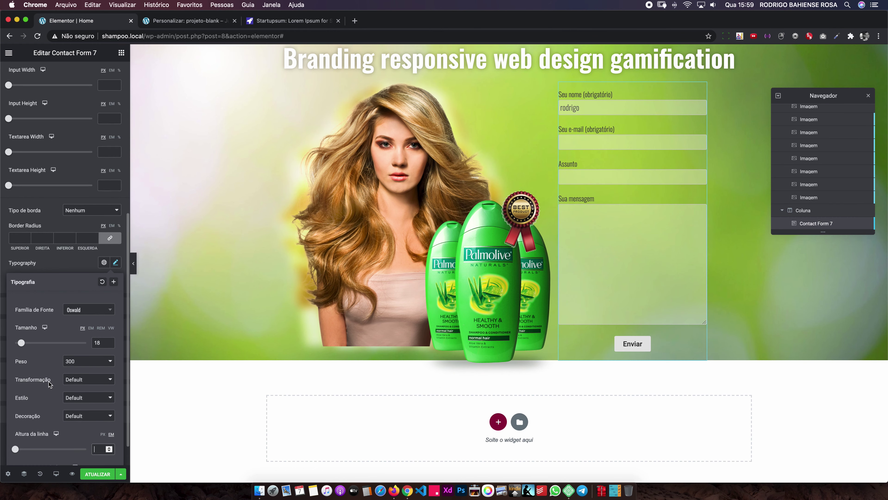
click(115, 264)
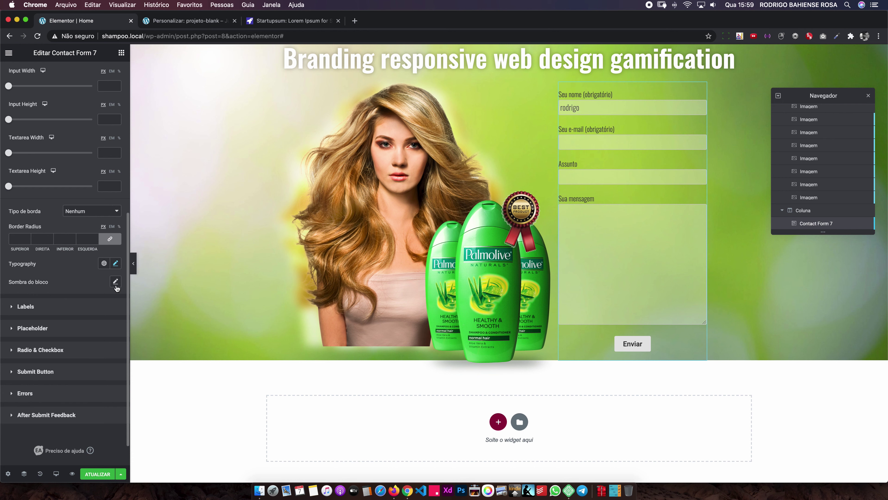
mouse_move(20, 239)
scroll(63, 225, down, 1)
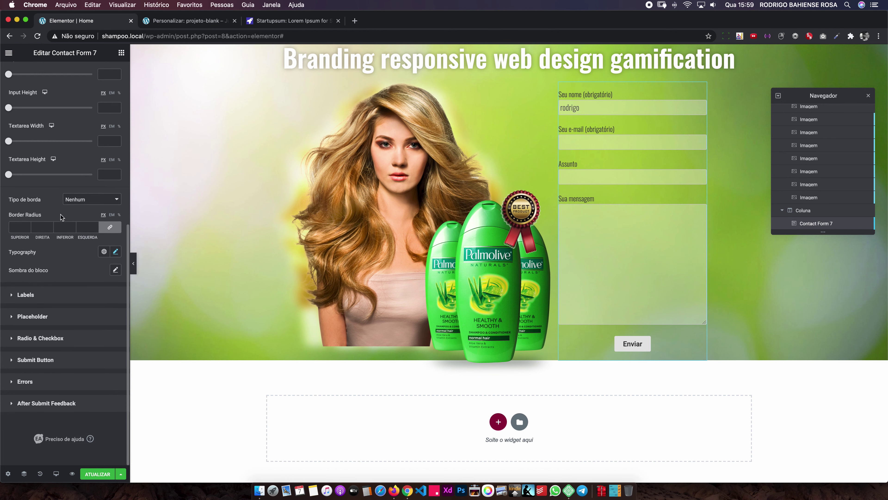
Step: Give the input fields a solid border with a 0 corner radius
click(75, 201)
click(76, 208)
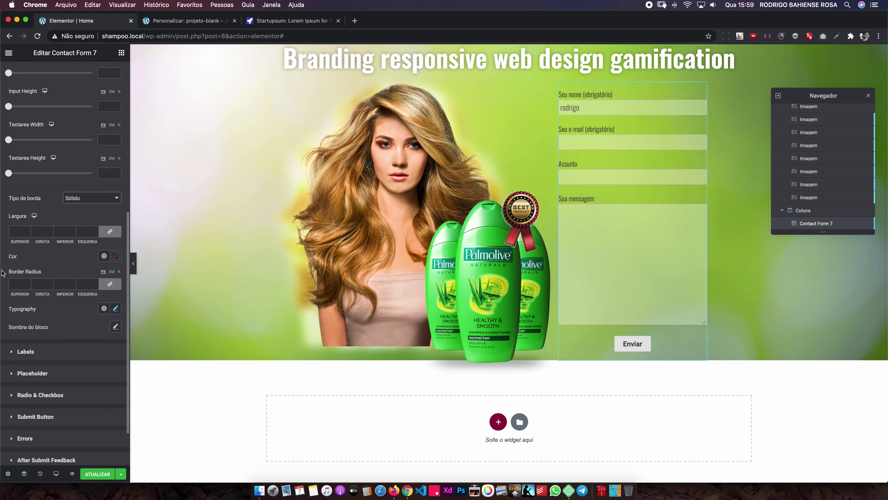
click(95, 286)
double_click(87, 284)
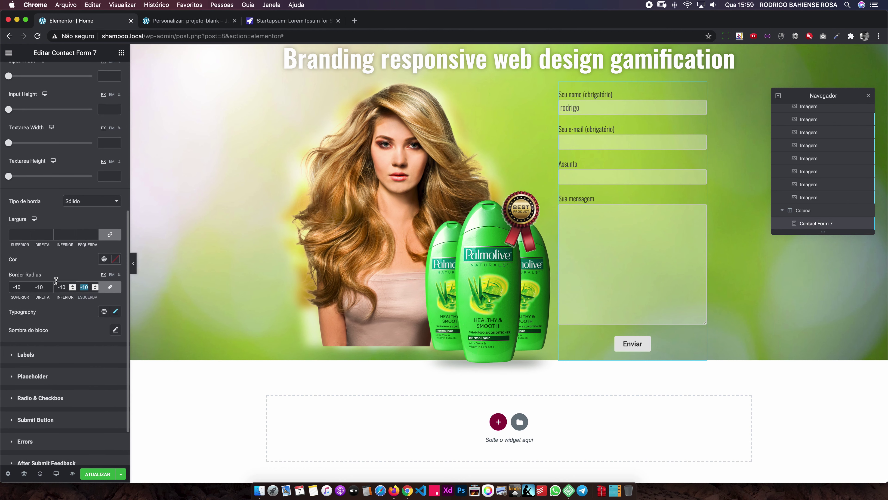
text(0)
Step: Make the input border left-only, 4 wide, in white #FFFFFF
click(20, 234)
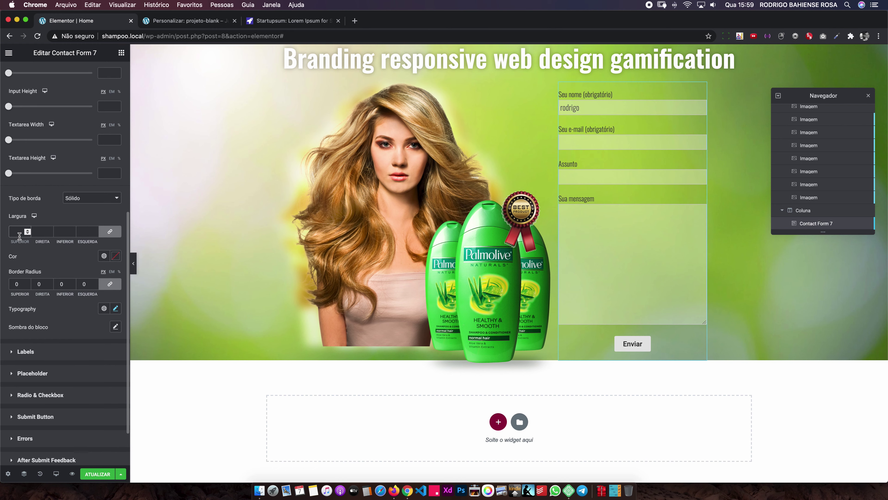
text(0)
click(110, 232)
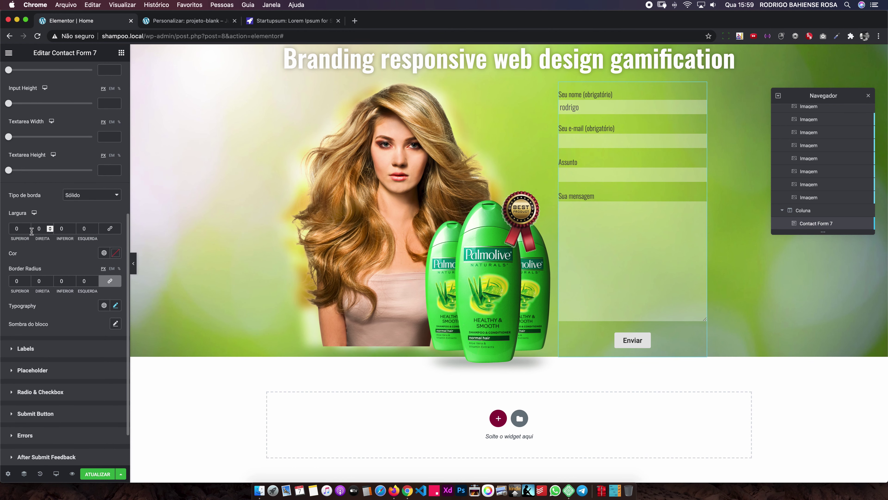
click(78, 229)
text(4)
click(115, 253)
drag(29, 283, 7, 282)
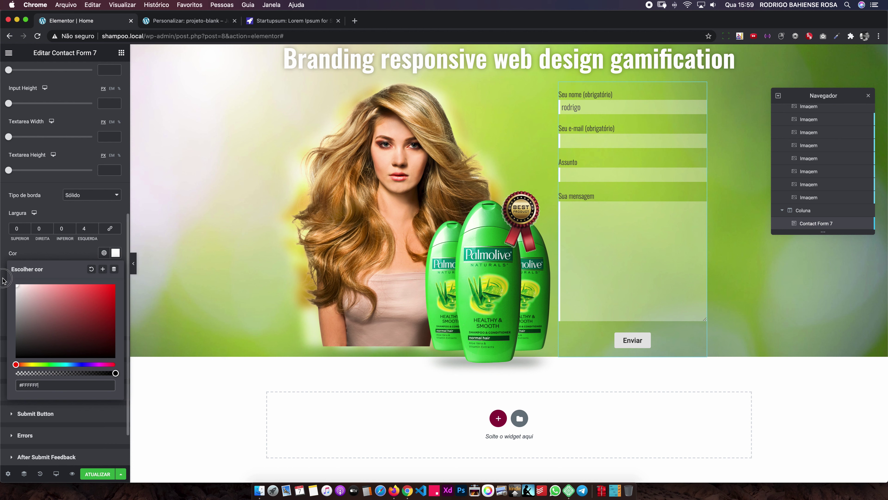
click(70, 212)
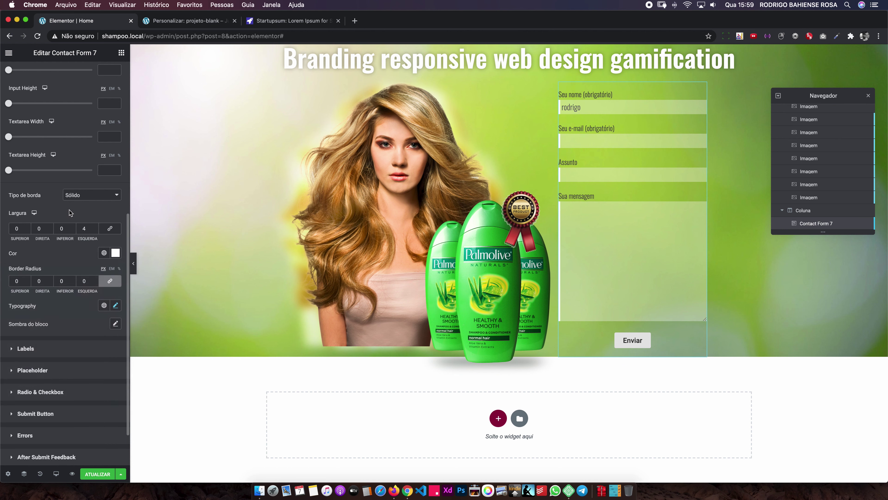
Step: Save the page with the new input border styling
scroll(56, 280, up, 1)
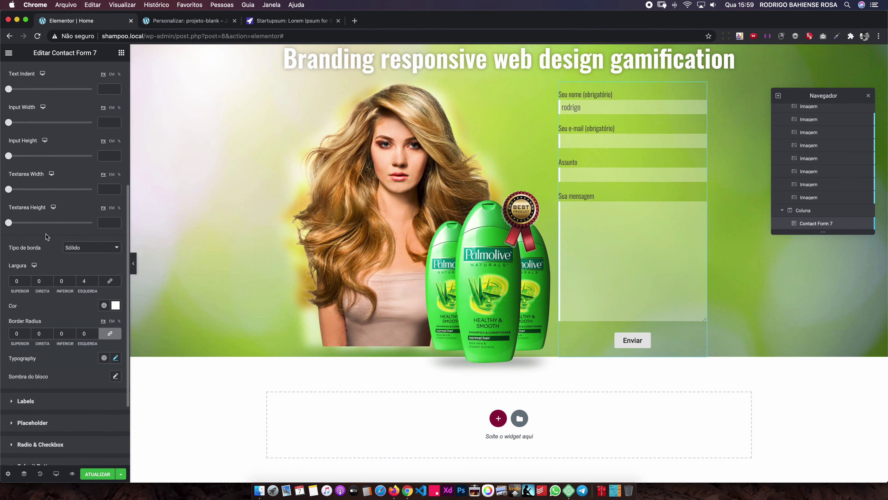
scroll(62, 332, up, 2)
scroll(67, 385, up, 2)
scroll(71, 437, up, 1)
click(98, 474)
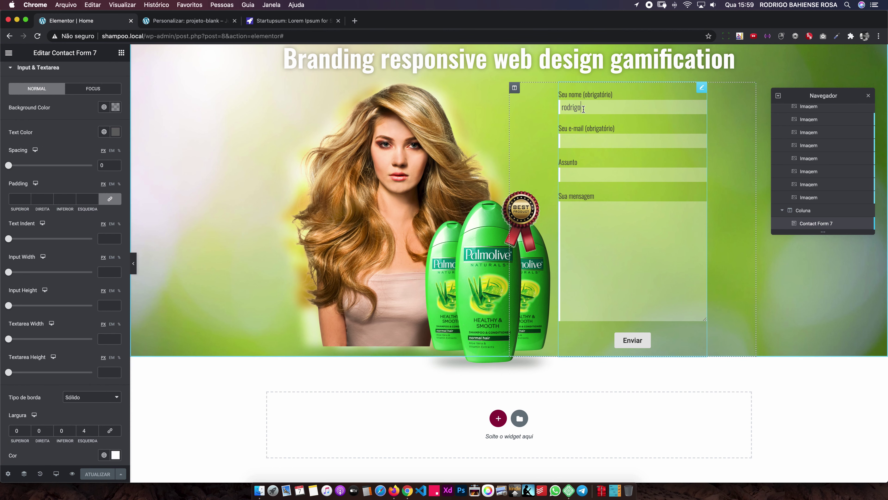
Step: Replace the name field's sample text with a sample name and indent the input text by 3
drag(591, 109, 561, 109)
text(Rodrih)
key(BackSpace)
text(go)
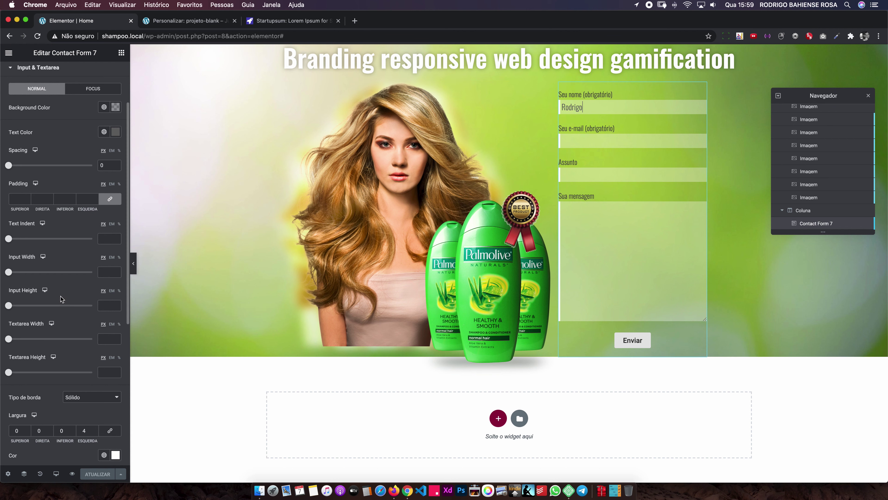
drag(9, 239, 13, 239)
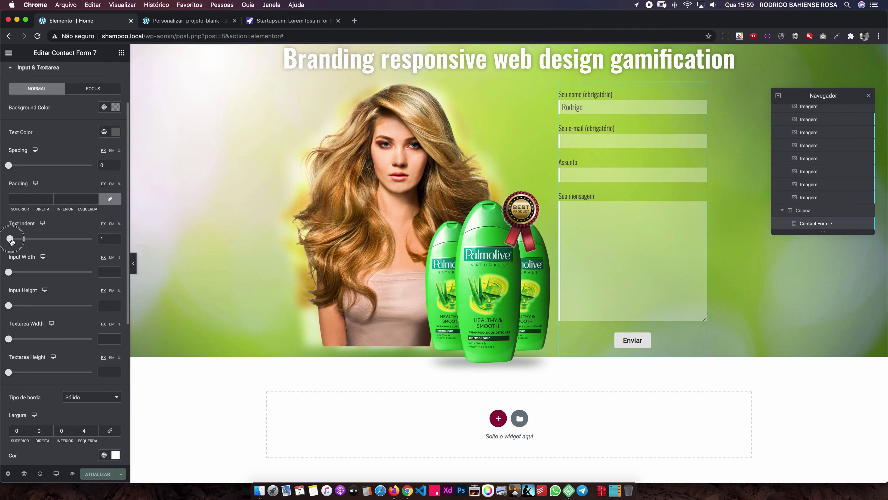
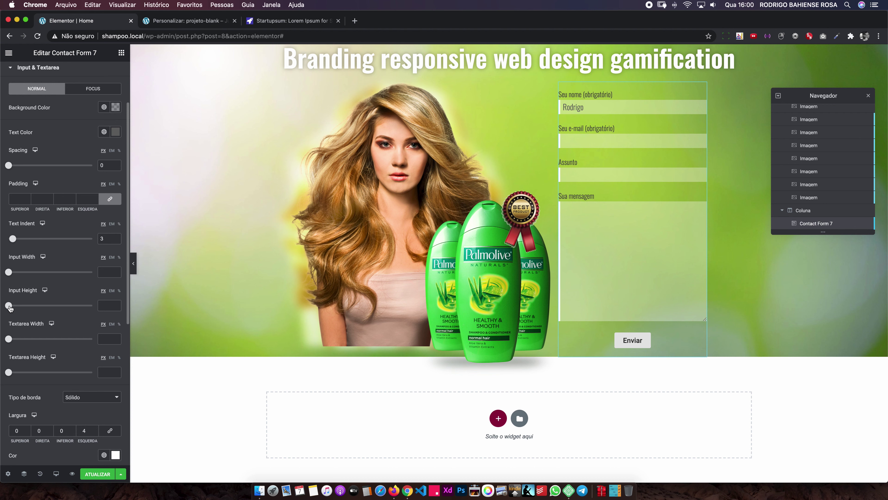
Step: Clear the Input Height value so the single-line fields return to default height
drag(10, 308, 12, 307)
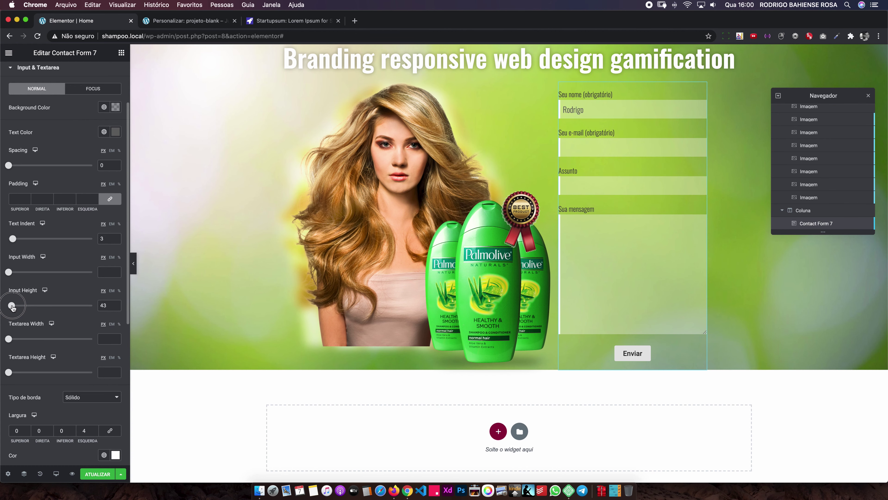
drag(12, 308, 10, 308)
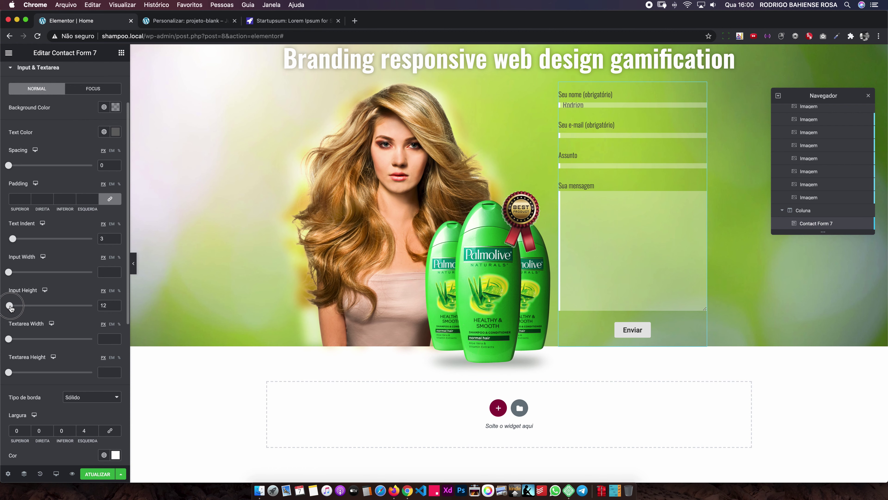
double_click(104, 306)
key(BackSpace)
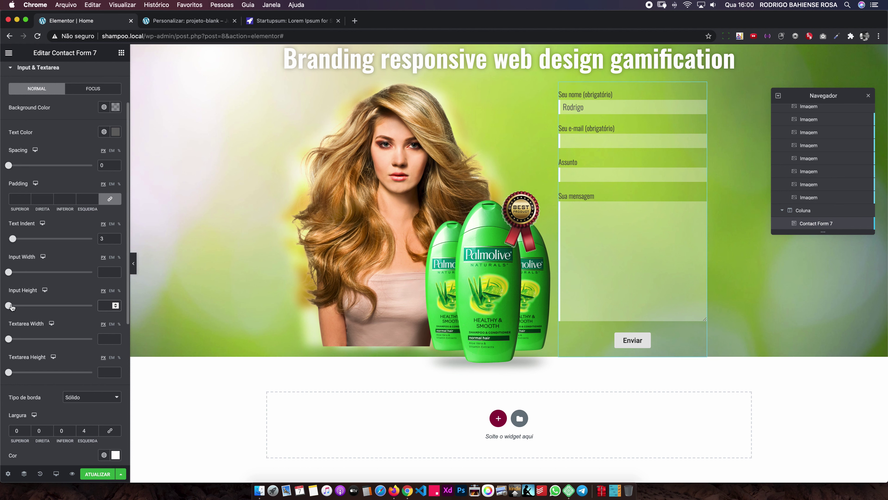
click(10, 340)
Step: Set Textarea Height to 180 and type sample text in the message box to check it
drag(9, 373, 21, 372)
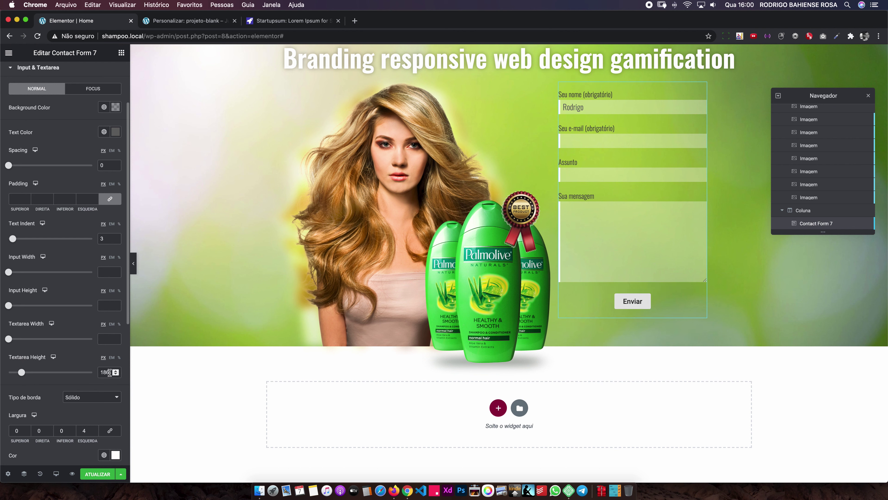
drag(110, 373, 87, 373)
text(1)
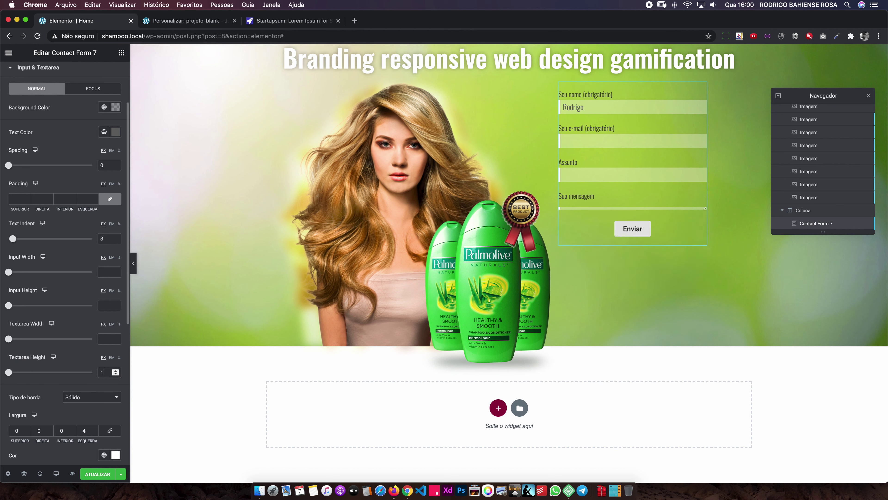
text(80)
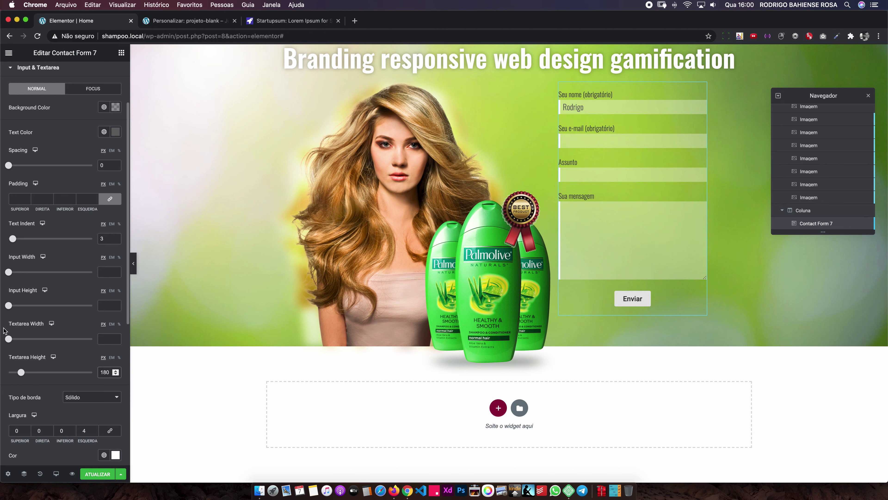
click(589, 213)
text(rrt)
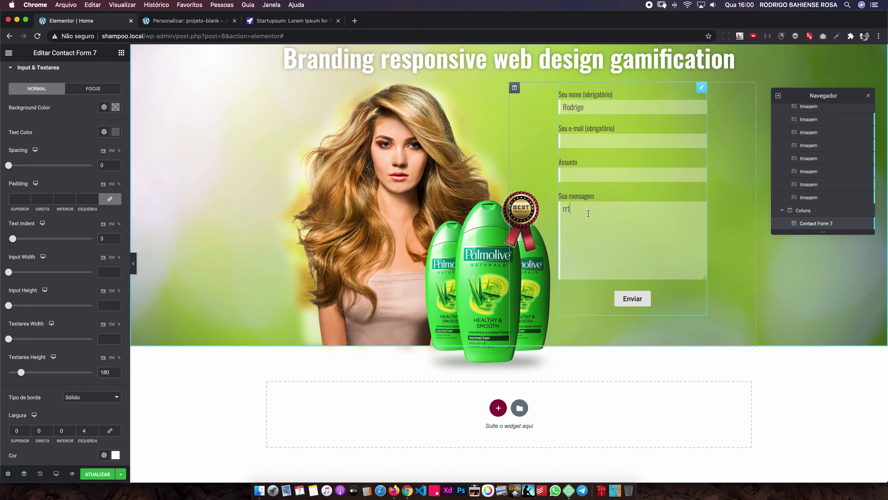
text(dtert)
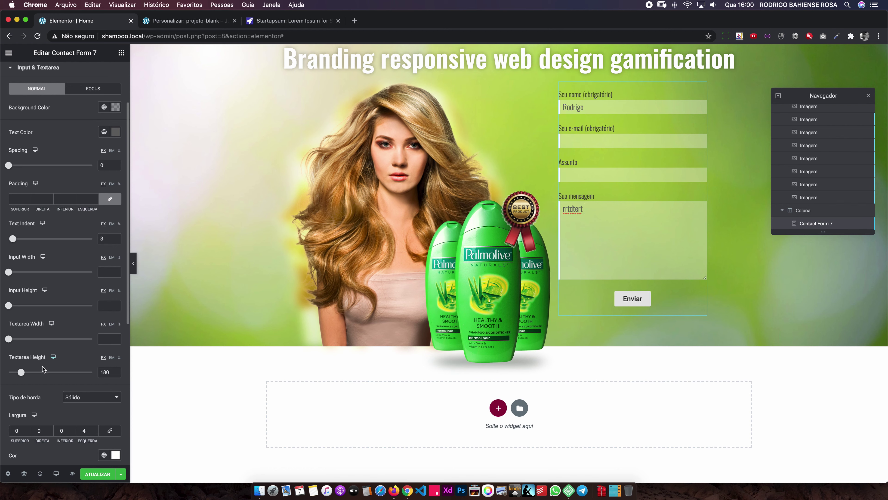
scroll(52, 291, down, 2)
scroll(53, 290, up, 2)
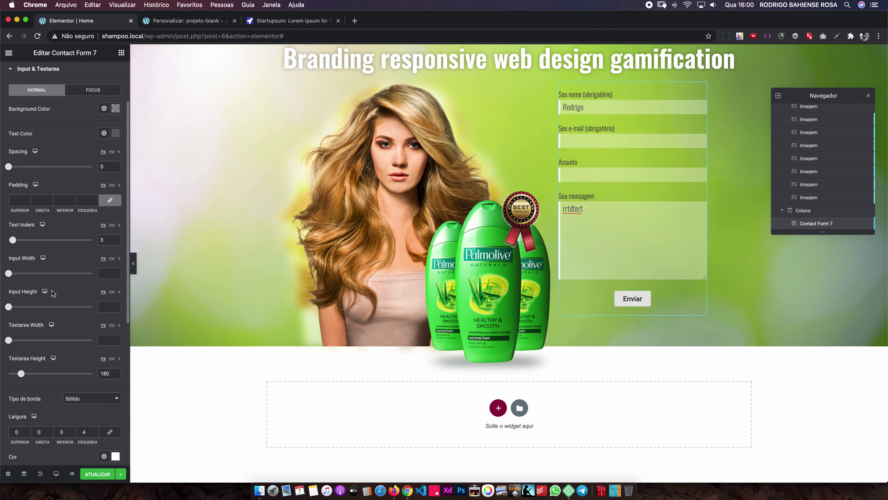
Step: Open the live page and enter test text in the name and e-mail fields
click(97, 474)
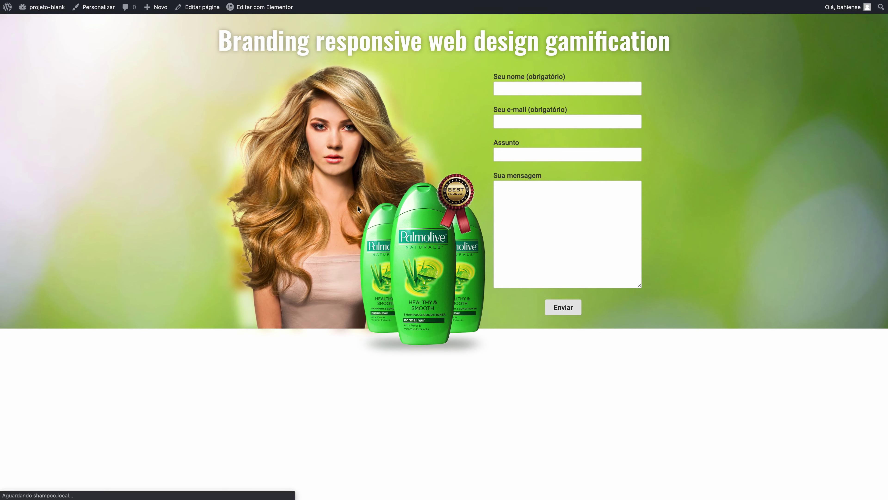
click(523, 89)
text(Rodr)
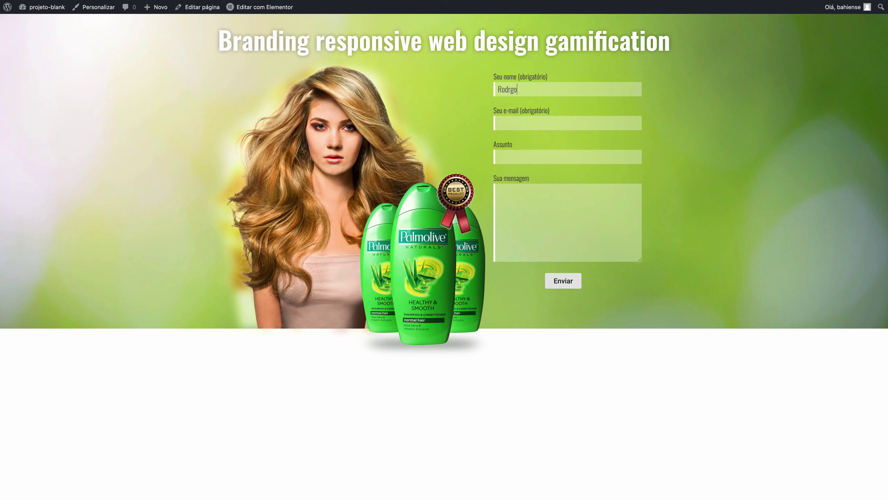
text(igo)
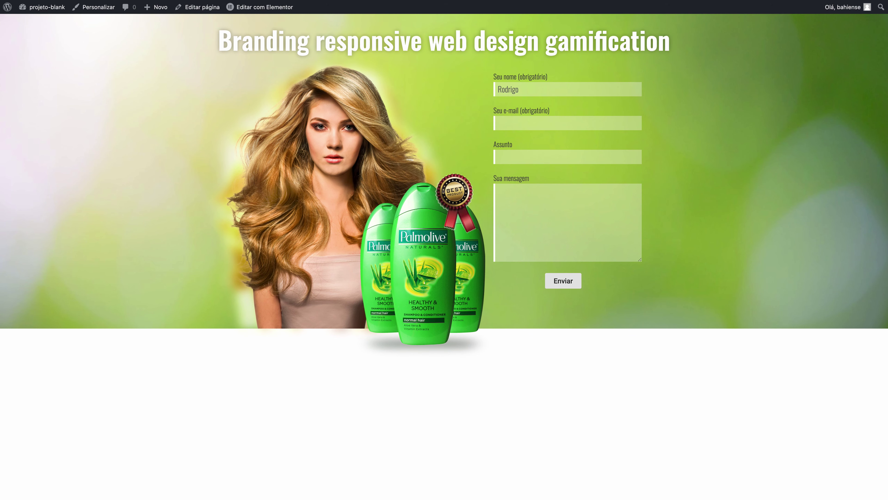
key(Tab)
text(dj)
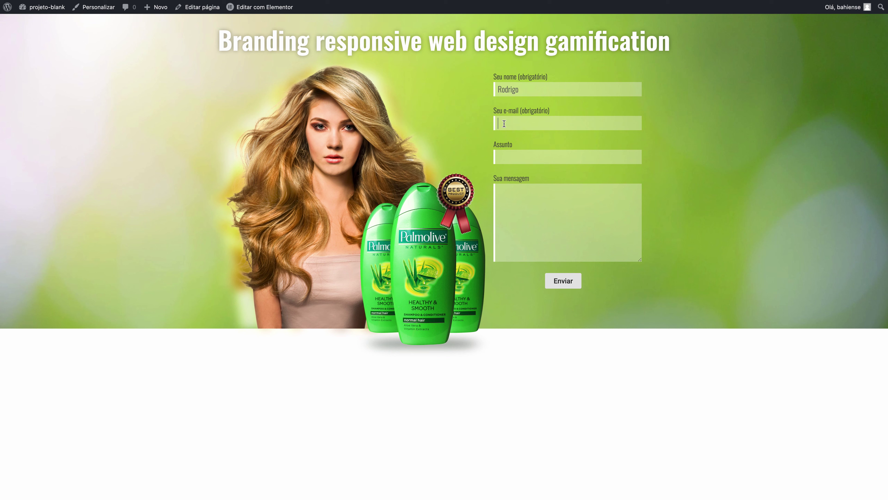
text(fasdfsdfsdf)
Step: Delete the test text from the e-mail and name fields
key(BackSpace)
key(BackSpace)
key(BackSpace)
key(BackSpace)
key(BackSpace)
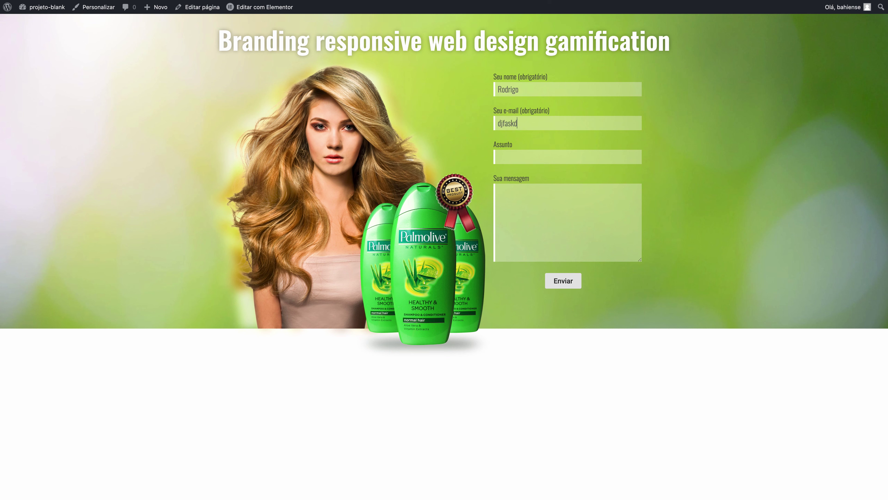
key(BackSpace)
key(BackSpace)
key(BackSpace)
key(BackSpace)
key(BackSpace)
key(BackSpace)
key(BackSpace)
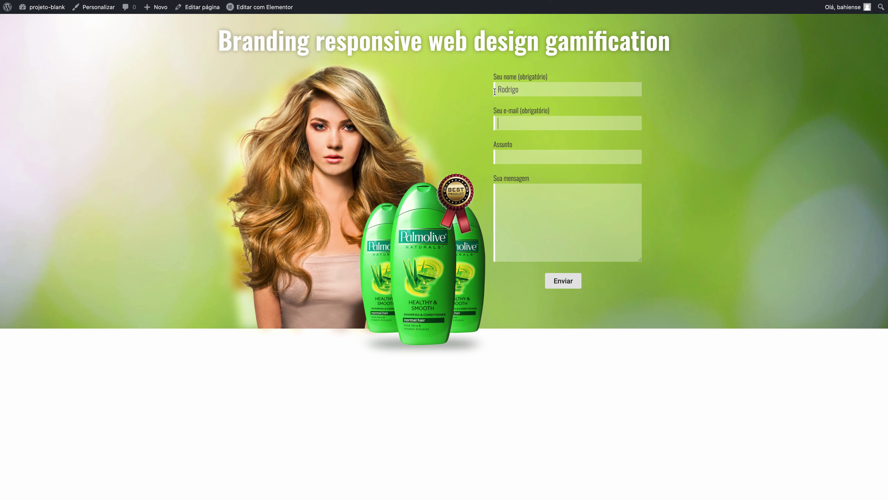
drag(526, 88, 476, 84)
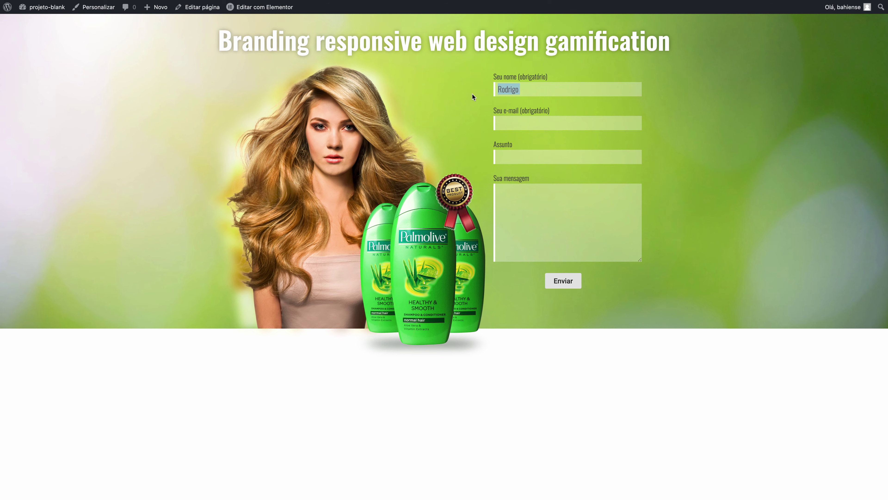
key(BackSpace)
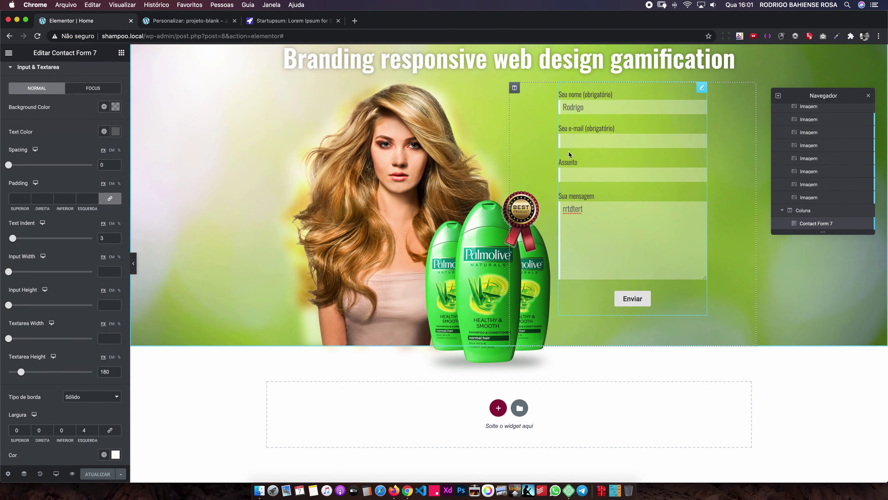
Step: Darken the form fields' text colour, leaving the border colour unchanged
scroll(124, 189, down, 3)
scroll(95, 196, down, 3)
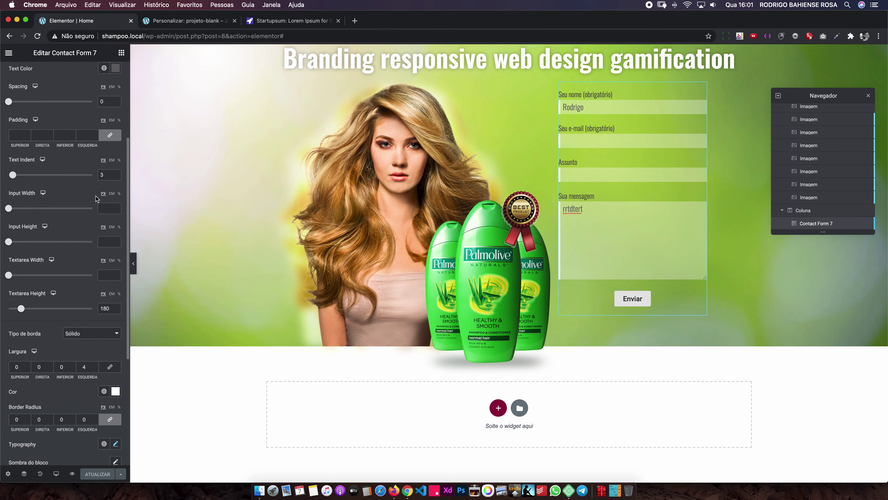
scroll(93, 217, down, 3)
click(115, 328)
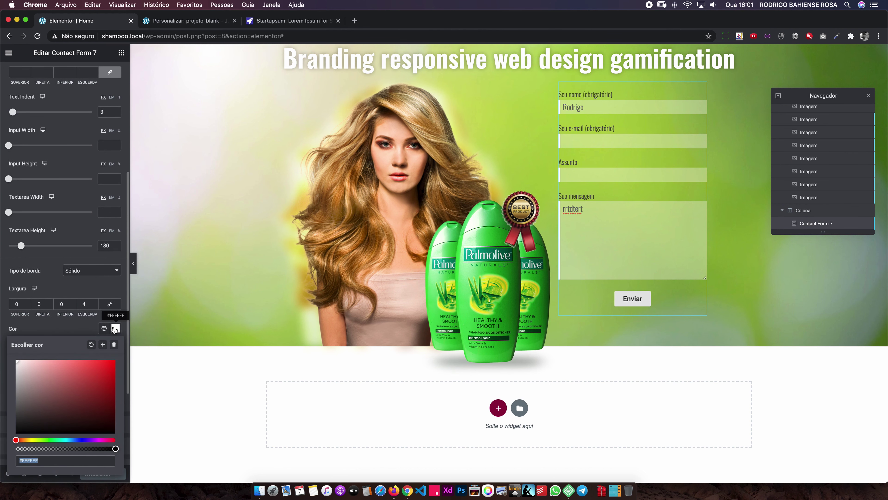
click(115, 329)
scroll(95, 335, down, 3)
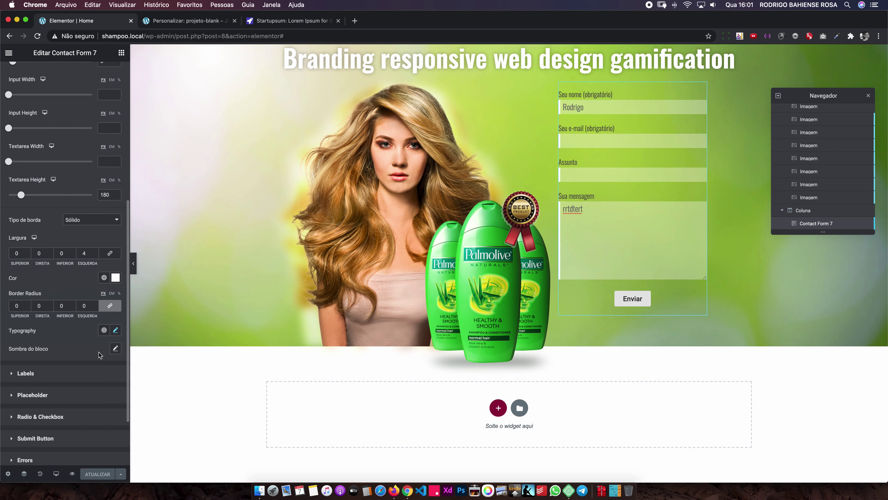
scroll(77, 330, up, 8)
scroll(77, 329, up, 7)
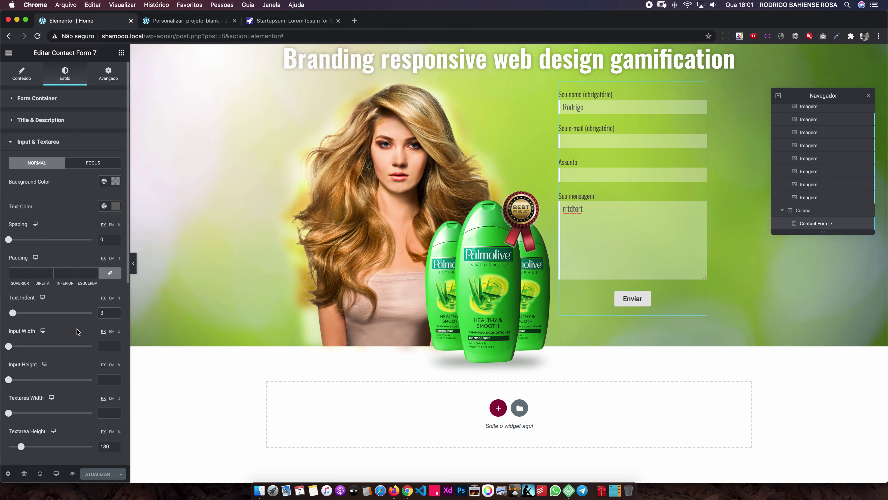
click(115, 206)
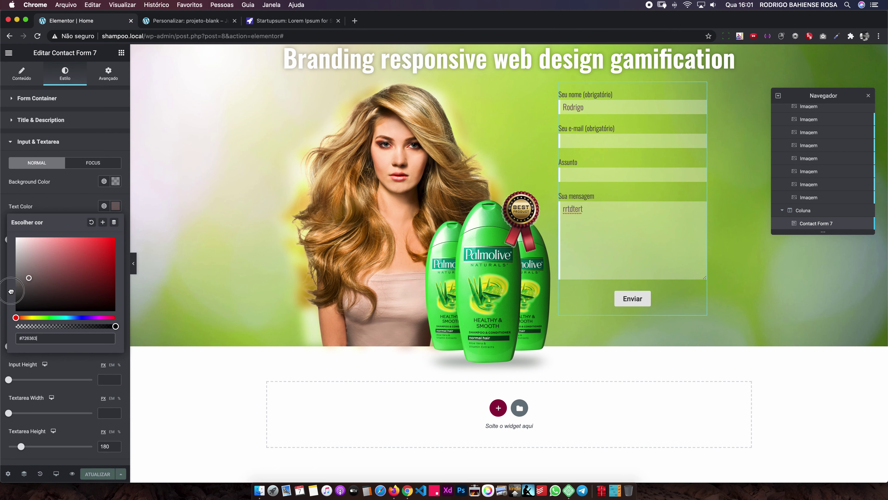
drag(20, 294, 6, 297)
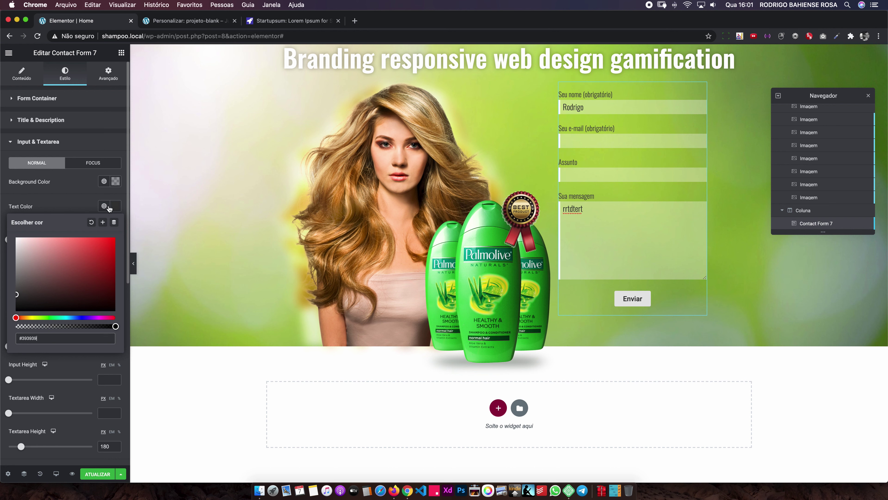
drag(16, 296, 1, 299)
click(116, 207)
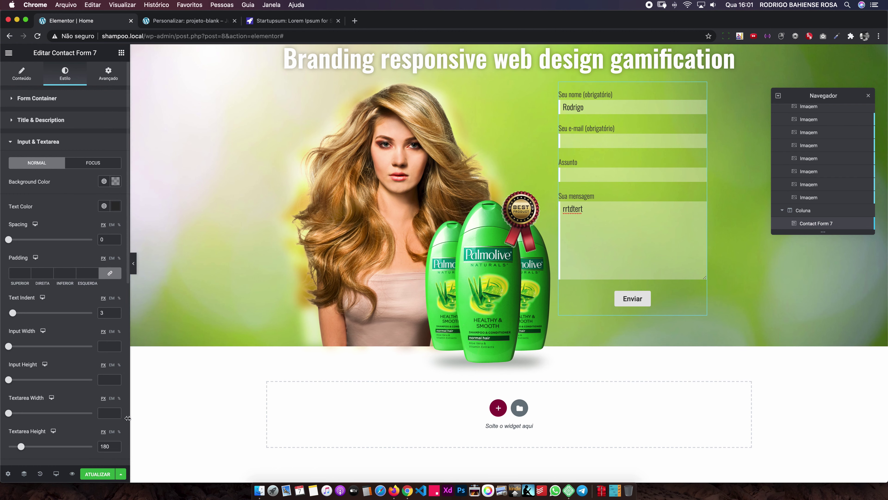
Step: Save the page changes
click(100, 475)
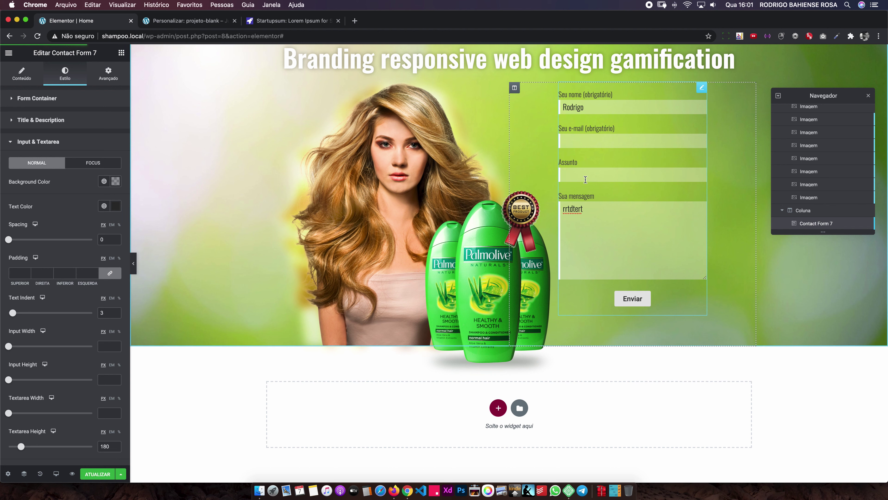
right_click(631, 299)
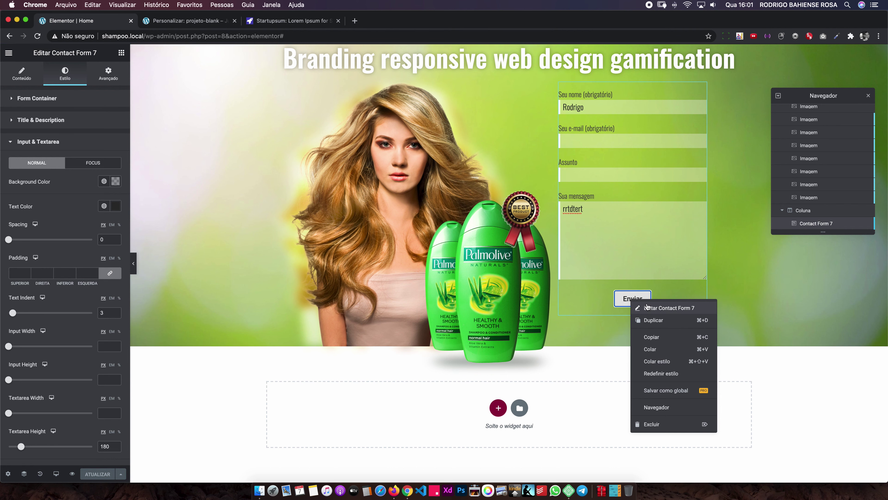
click(646, 303)
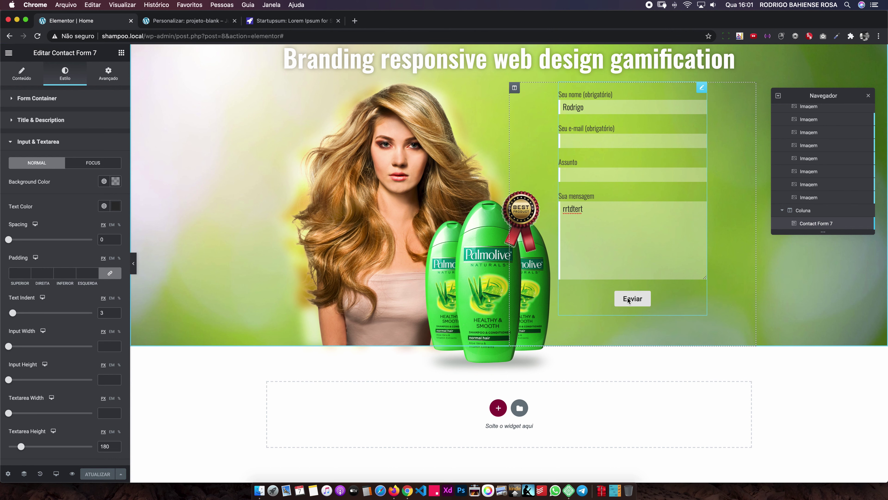
scroll(70, 304, down, 3)
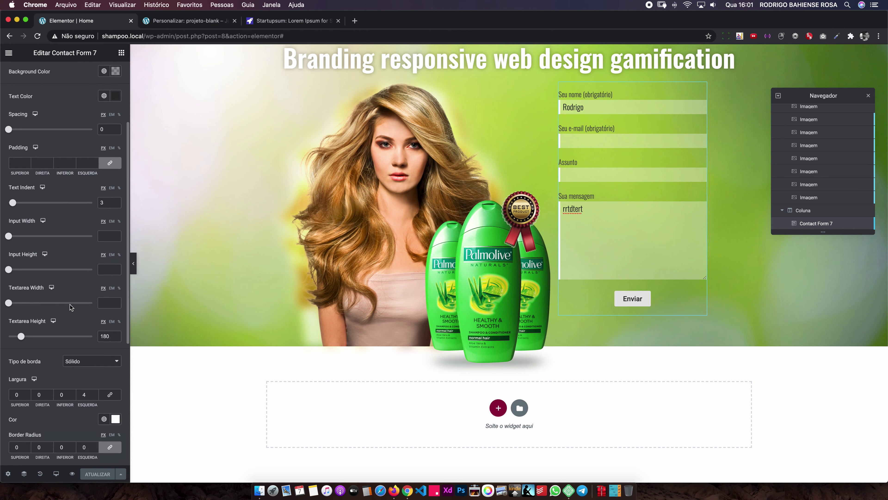
scroll(69, 304, down, 6)
Step: Set the Submit Button's Border Radius to 0 on all four corners
click(38, 361)
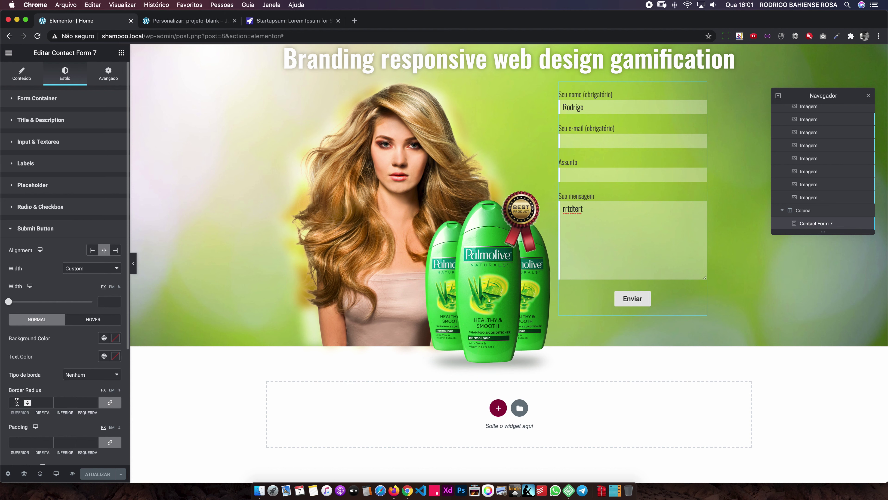
click(27, 403)
scroll(53, 382, down, 4)
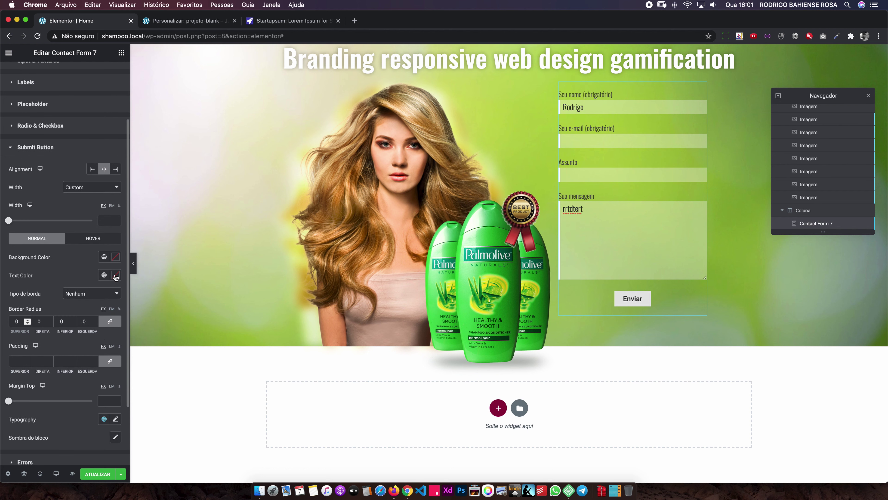
scroll(103, 290, down, 3)
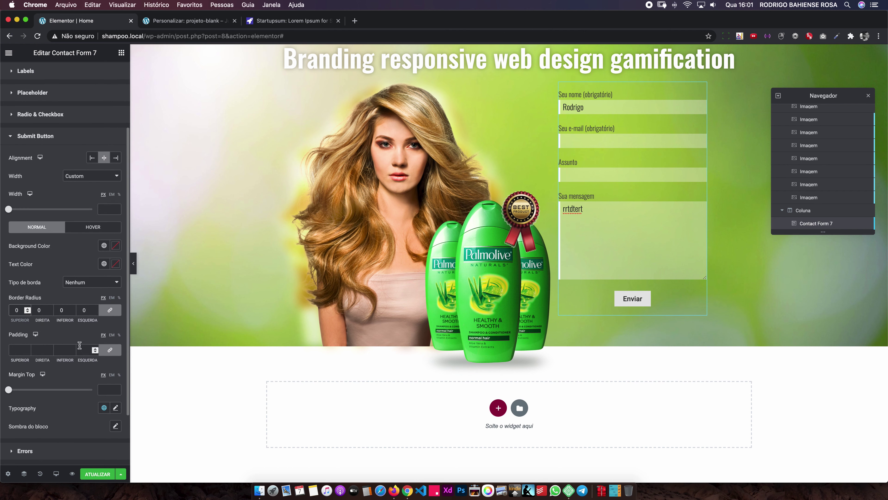
scroll(478, 194, up, 1)
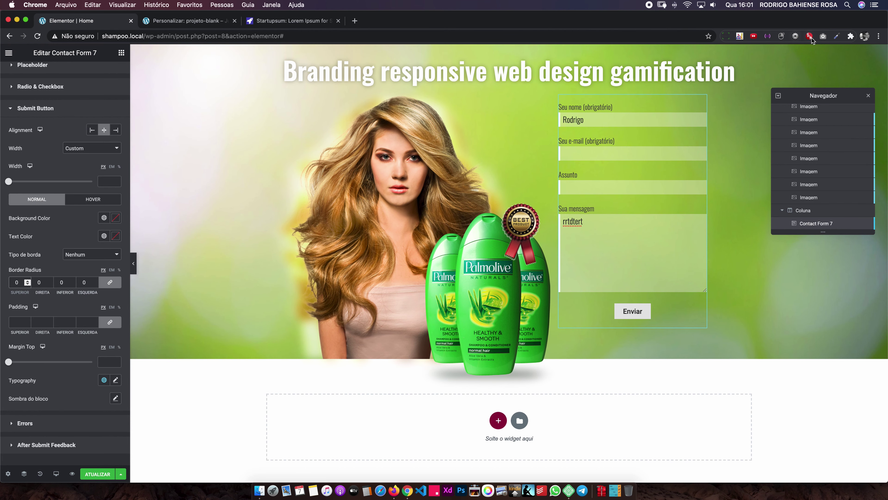
Step: Sample the dark grey #34383D with ColorZilla and paste it as the button background
click(837, 36)
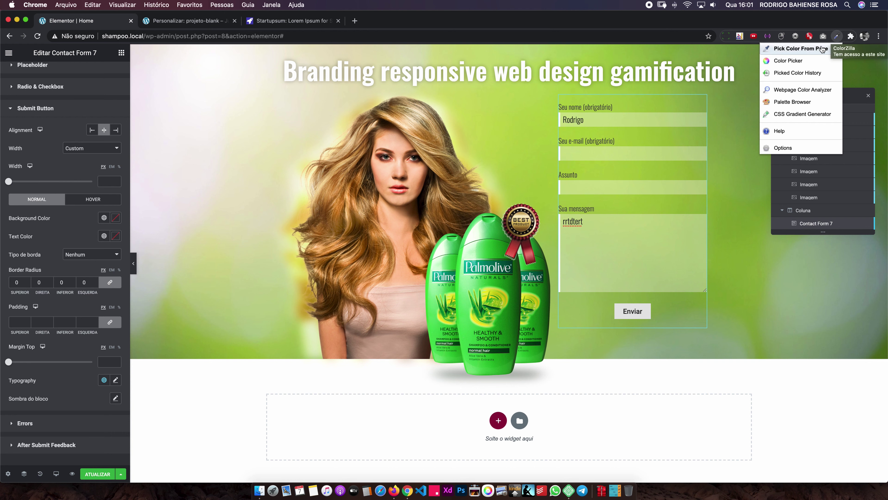
click(811, 49)
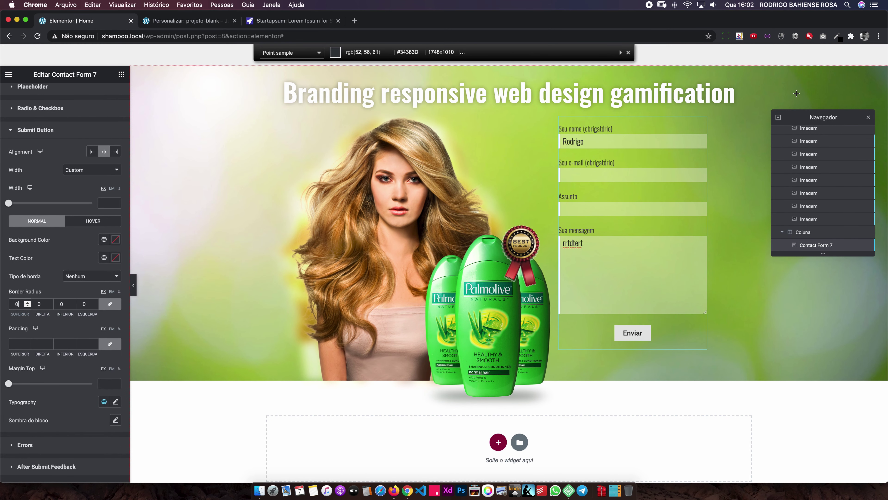
click(783, 118)
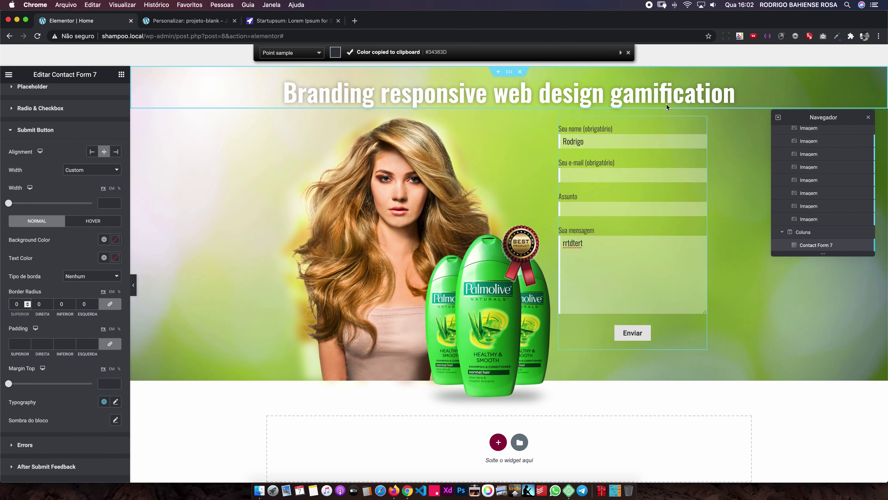
click(629, 52)
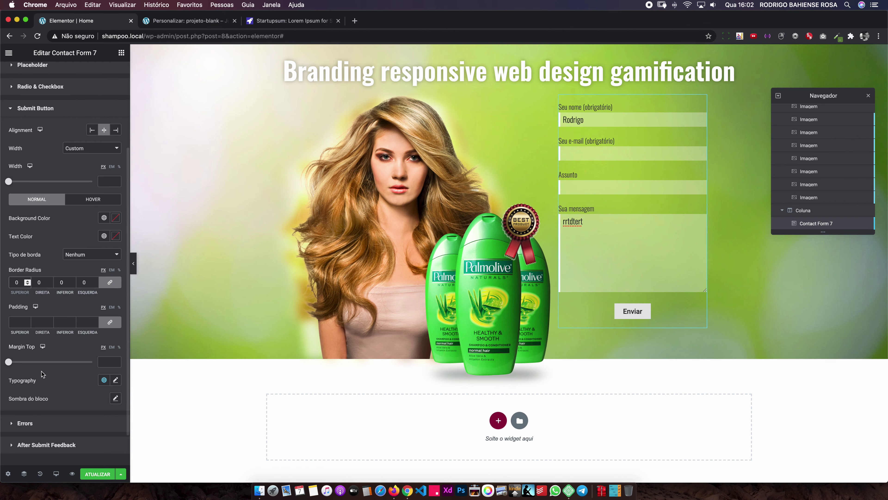
click(115, 219)
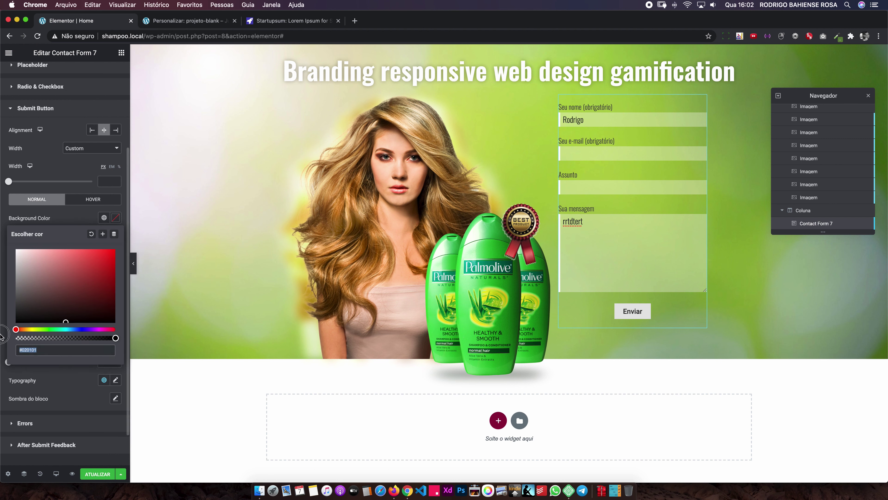
key(super+v)
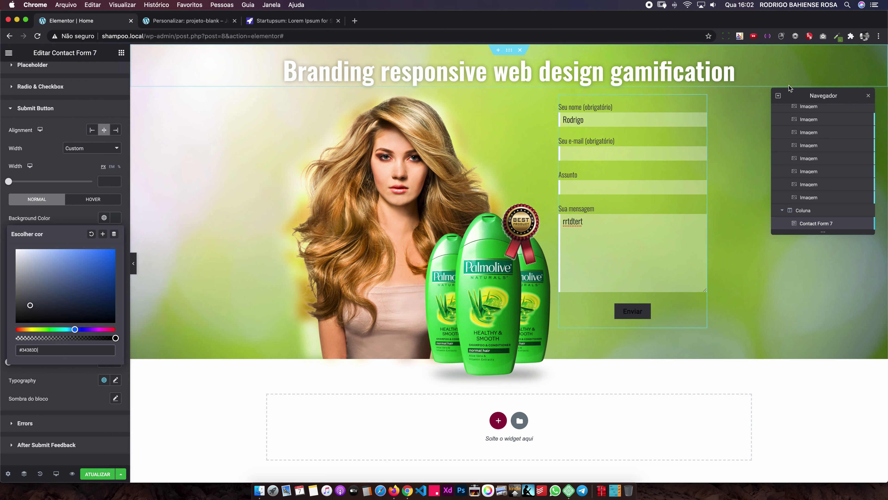
Step: Replace the button background with the hero green #8FAF3F, darkened to olive
click(837, 36)
click(801, 49)
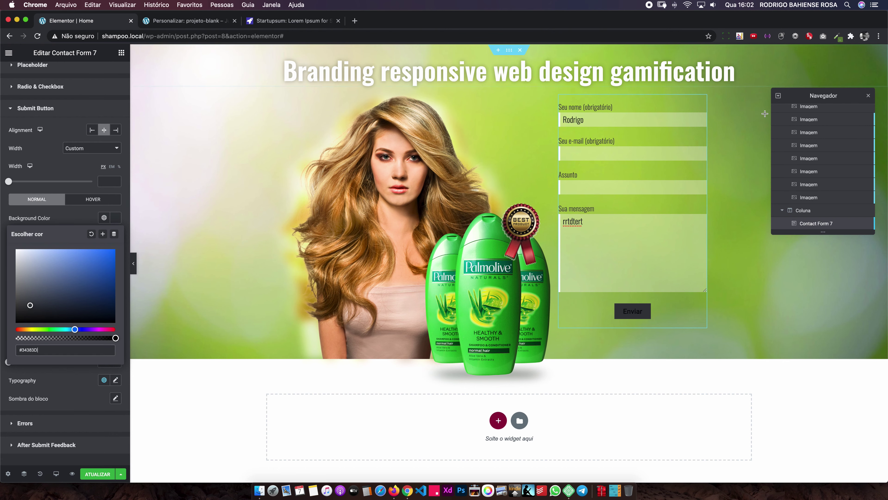
click(742, 303)
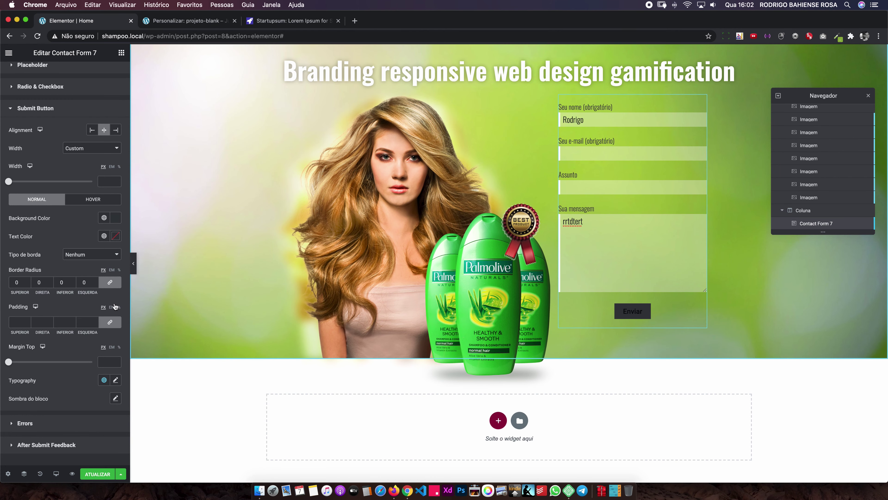
click(115, 218)
click(58, 350)
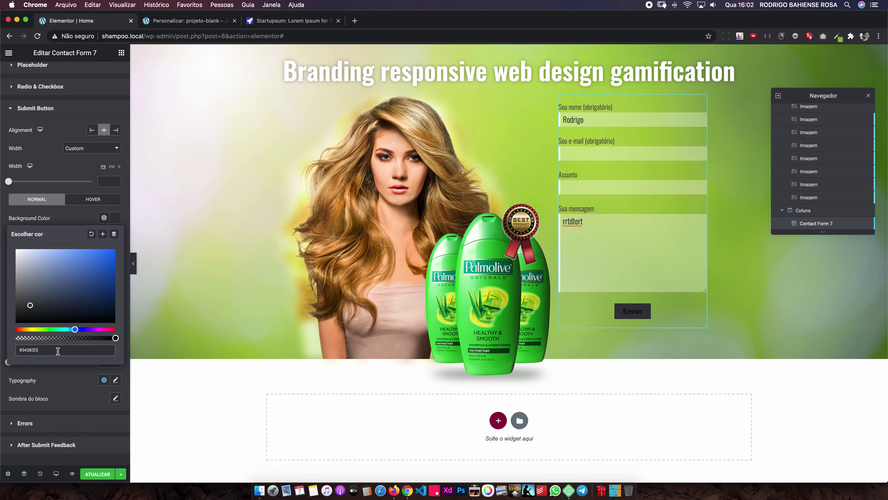
key(super+a)
key(super+v)
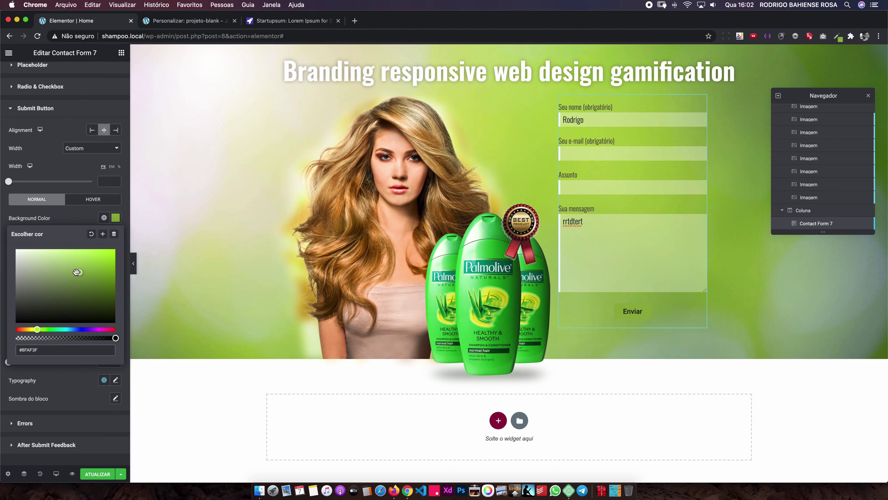
drag(80, 274, 78, 279)
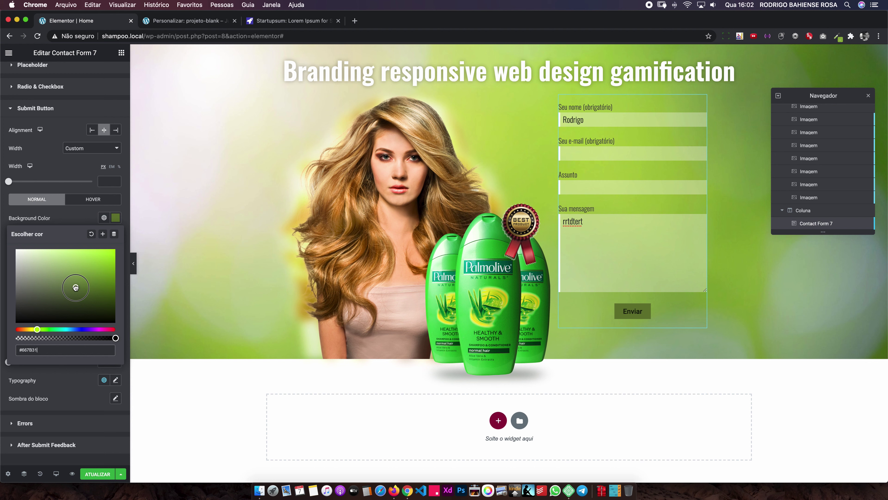
click(112, 218)
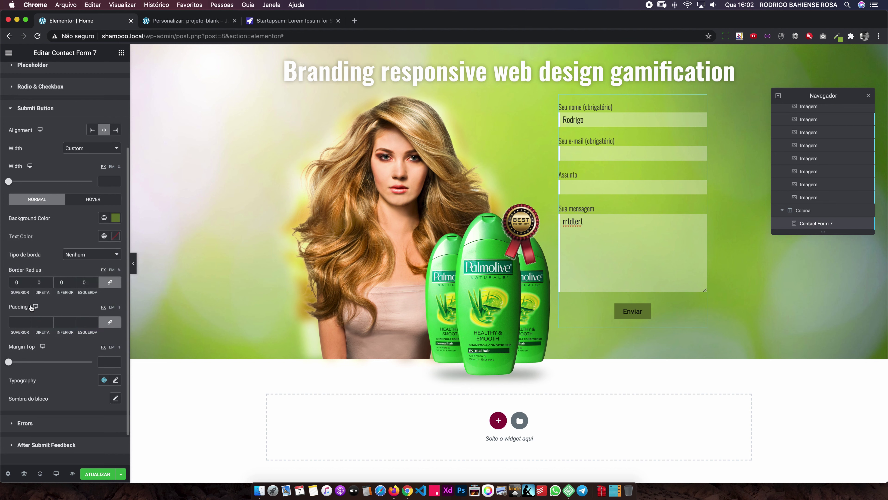
Step: Set the Enviar button's typography to Oswald, 30 px, weight 400
click(115, 382)
scroll(87, 377, down, 5)
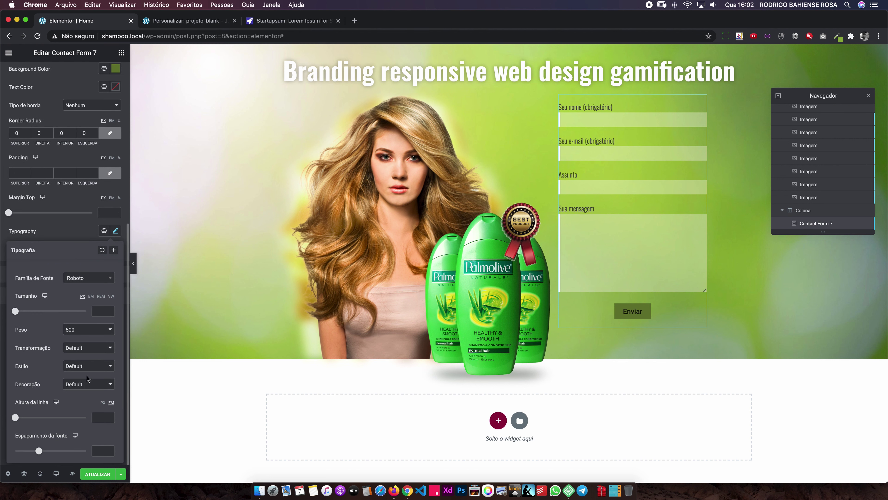
click(91, 279)
text(os)
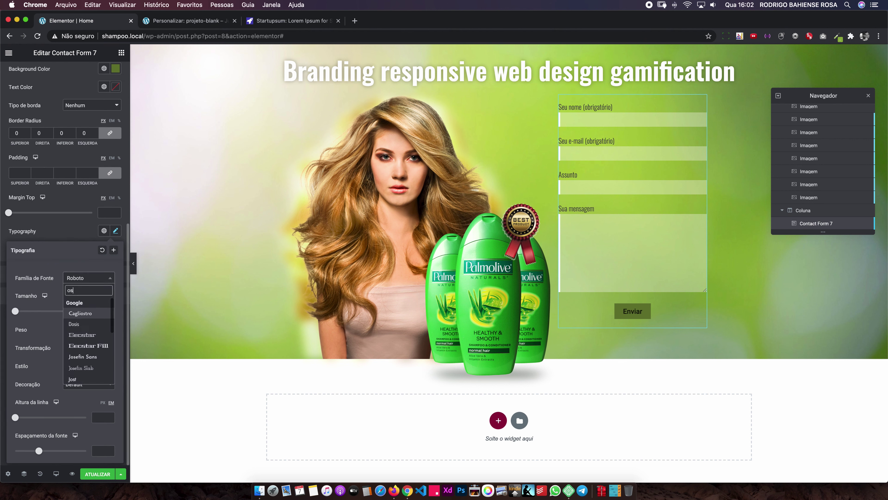
text(wa)
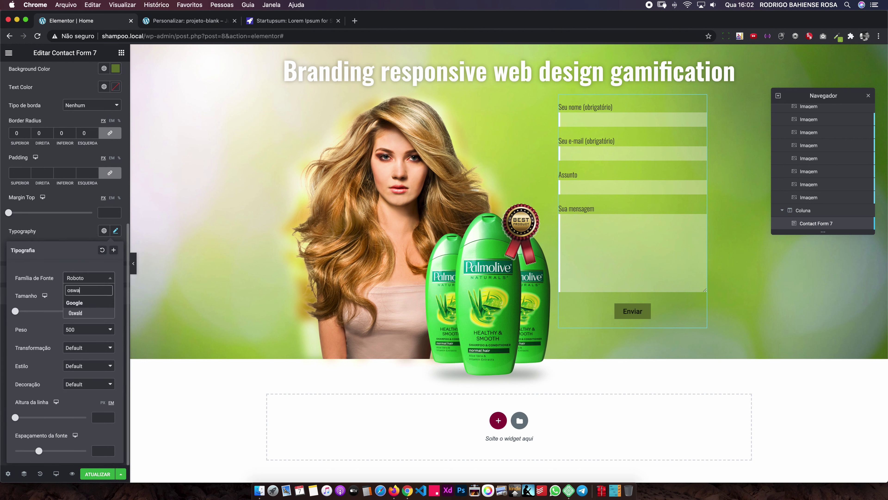
scroll(63, 263, up, 1)
click(86, 323)
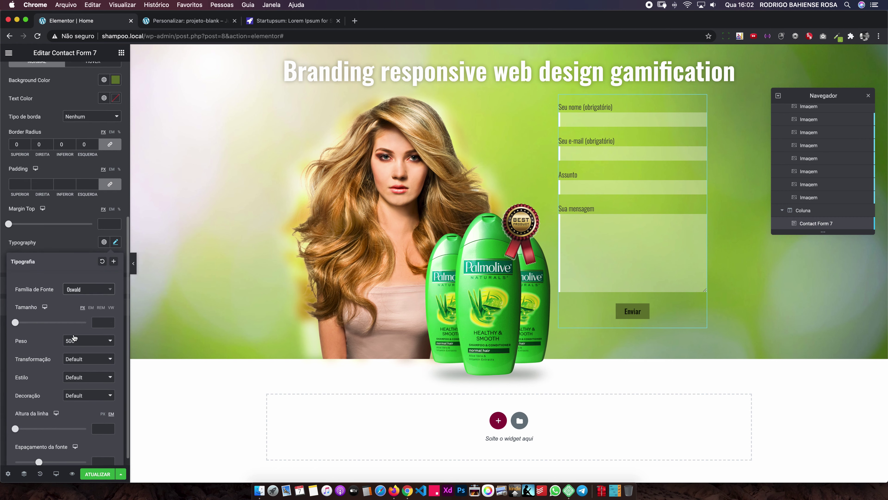
drag(16, 323, 27, 322)
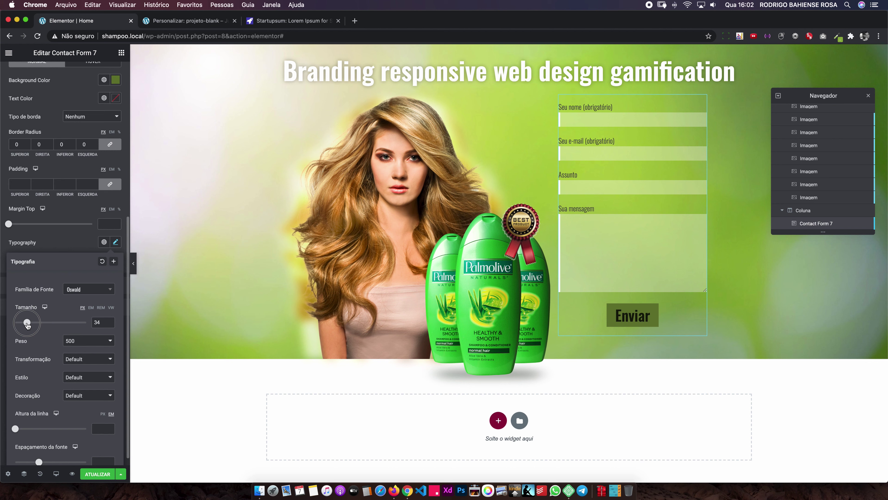
drag(26, 323, 26, 322)
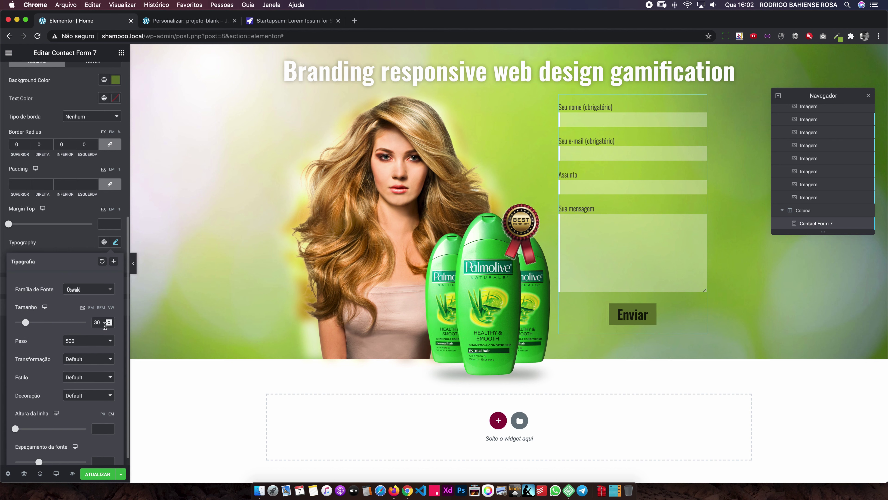
click(87, 346)
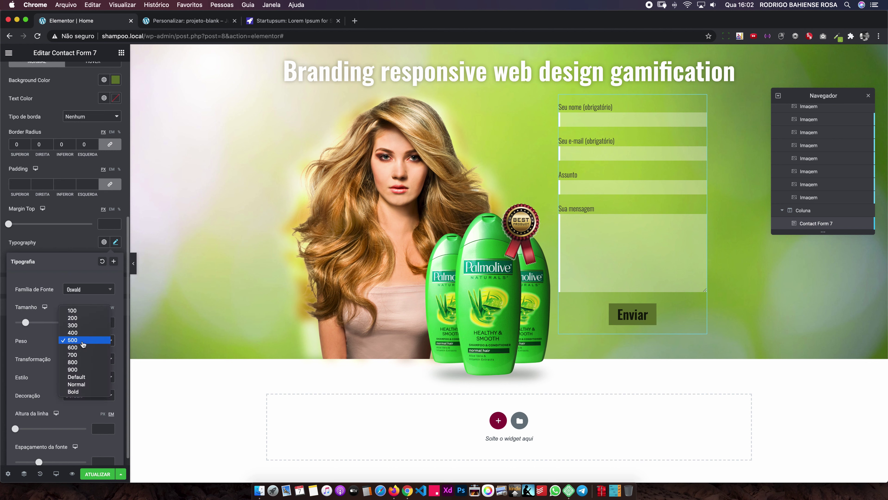
click(83, 333)
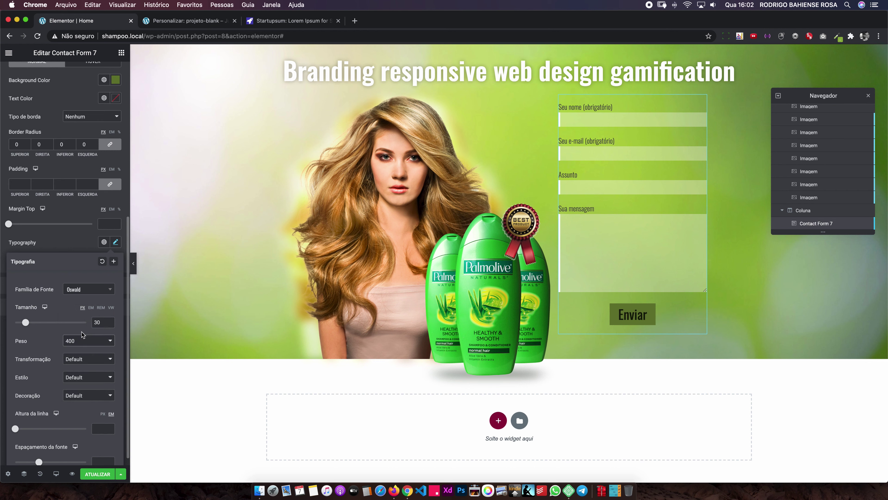
click(115, 242)
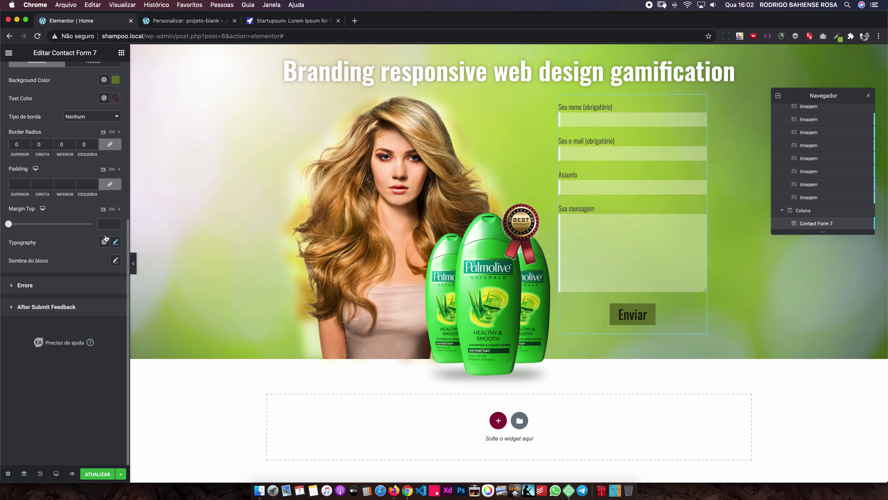
Step: Make the Enviar button's text colour white
scroll(101, 235, up, 5)
click(116, 181)
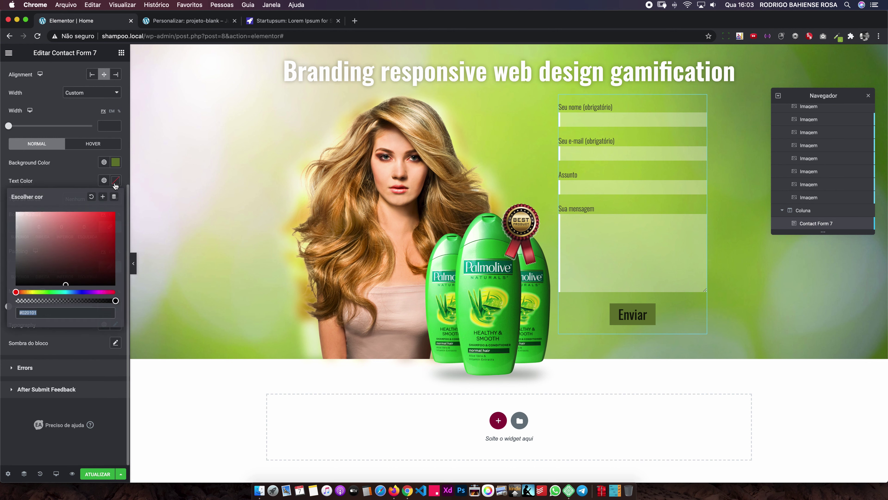
drag(60, 247, 9, 214)
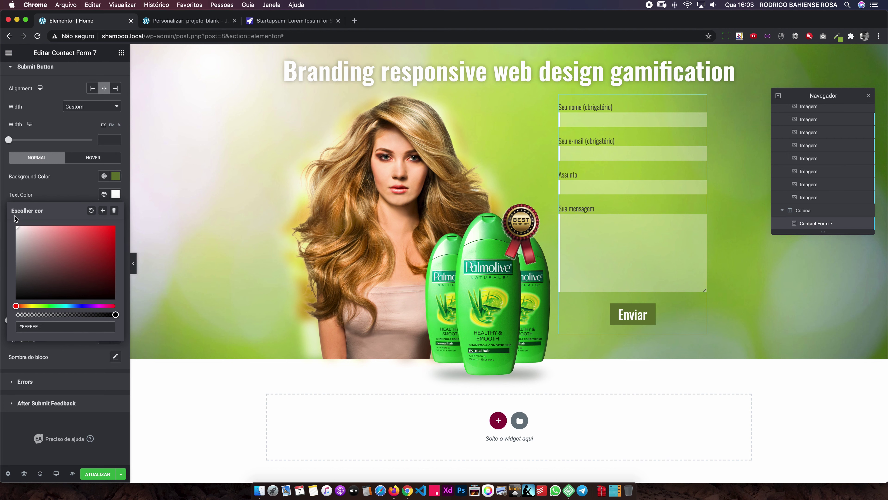
click(115, 195)
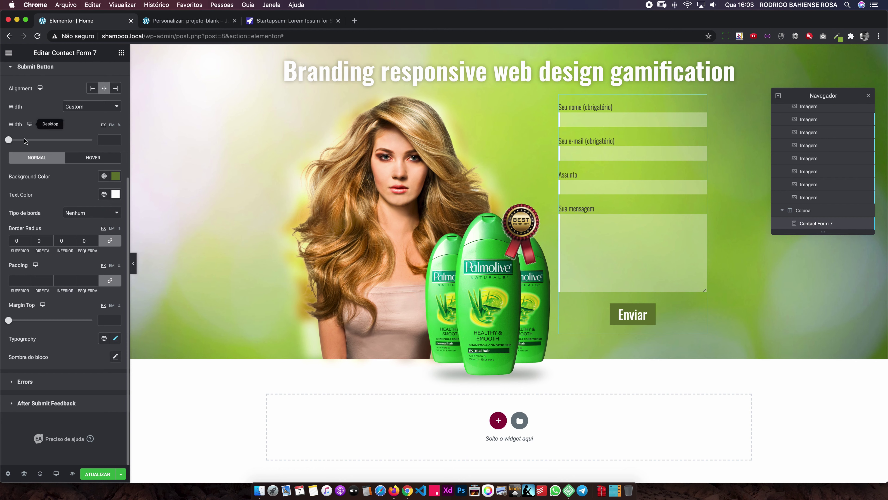
Step: Set the submit button's top margin to 0
scroll(44, 208, up, 3)
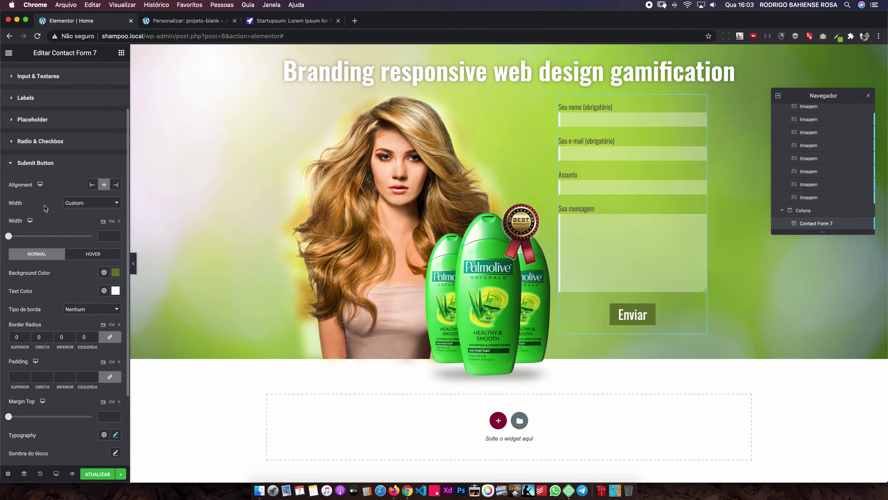
scroll(45, 209, down, 3)
scroll(44, 208, down, 1)
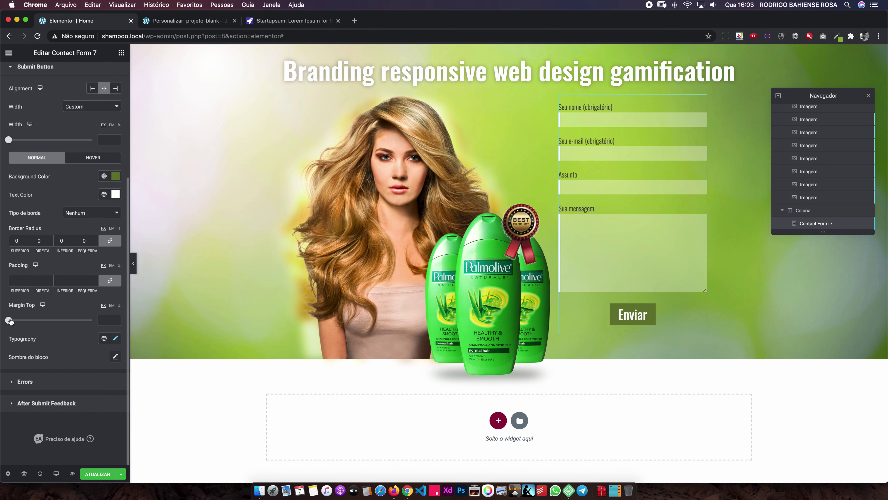
drag(11, 322, 2, 321)
text(0)
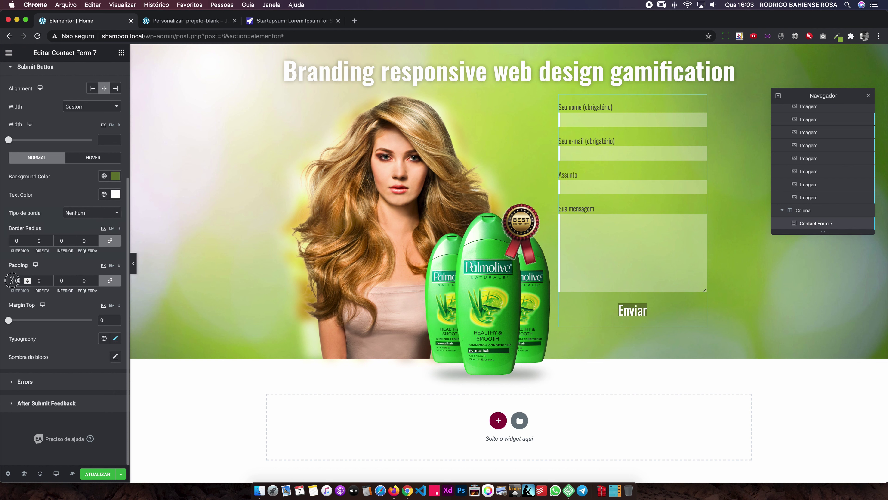
text(10)
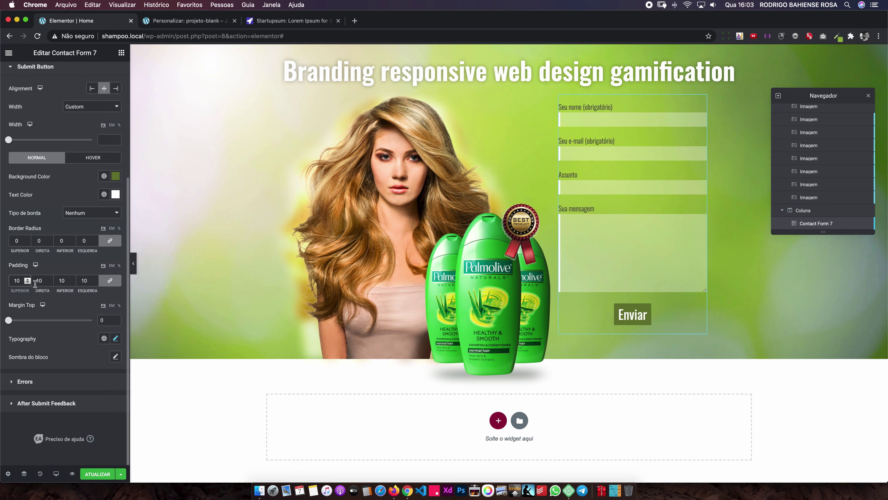
Step: Unlink the padding and set it to 15 top, 30 right, 15 bottom, 30 left
click(110, 280)
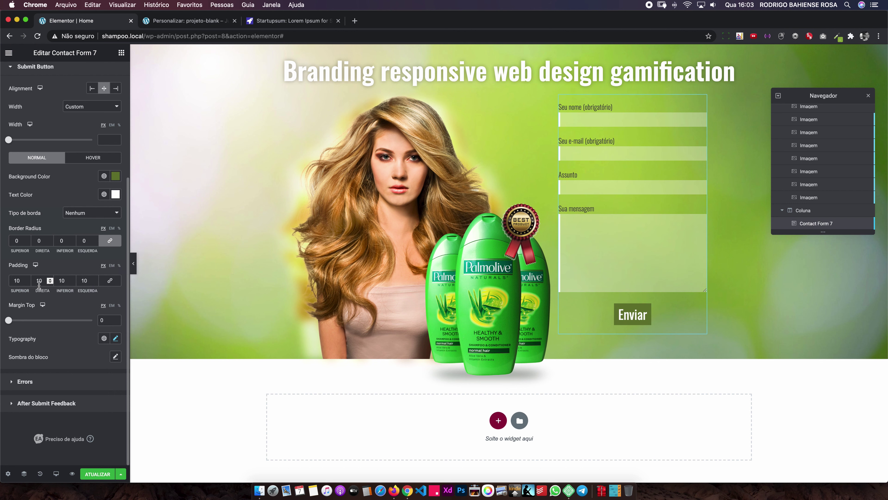
text(20)
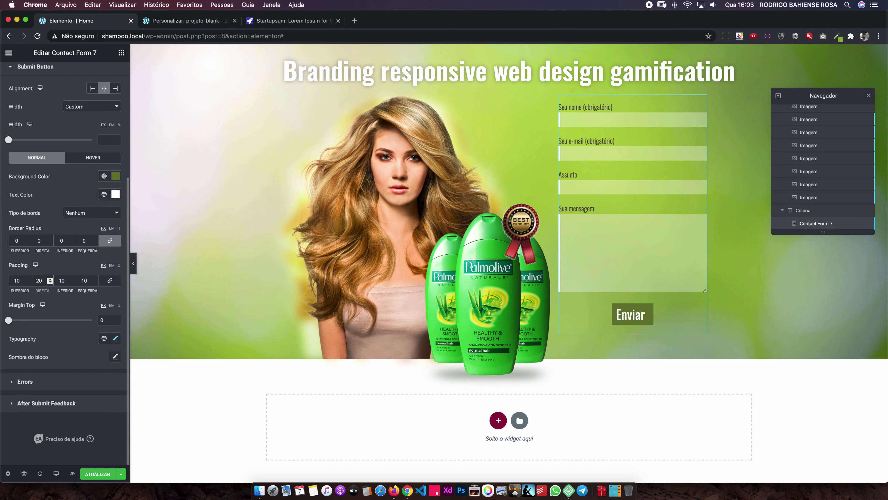
drag(77, 279, 101, 281)
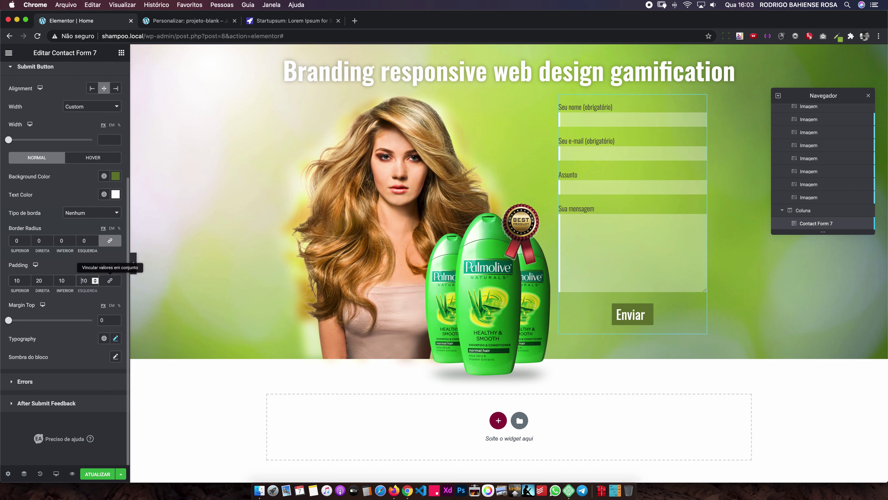
text(20)
click(84, 280)
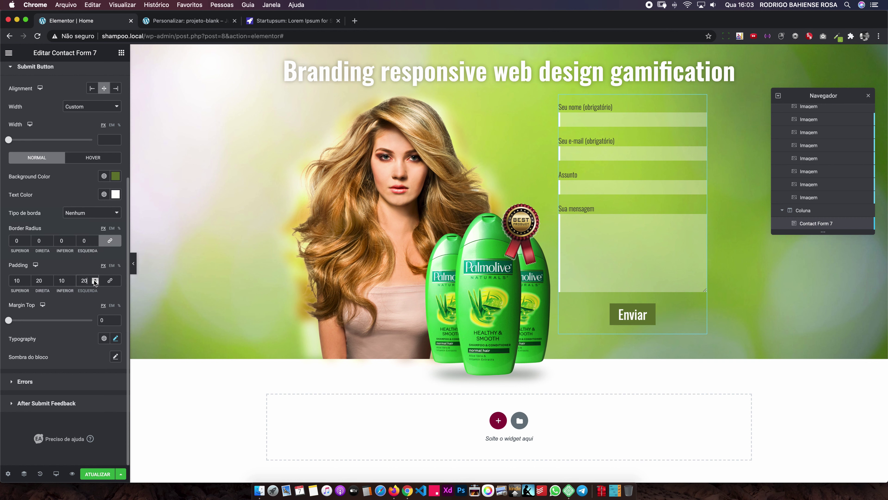
double_click(84, 280)
text(30)
double_click(41, 280)
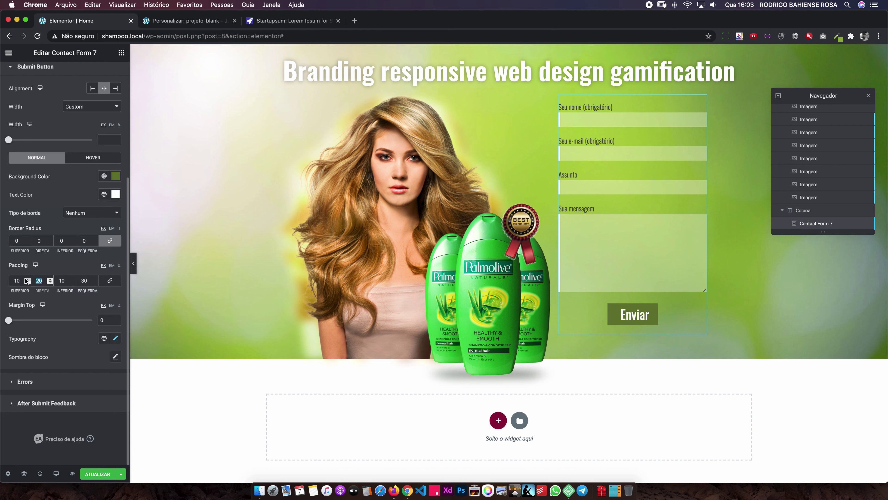
text(30)
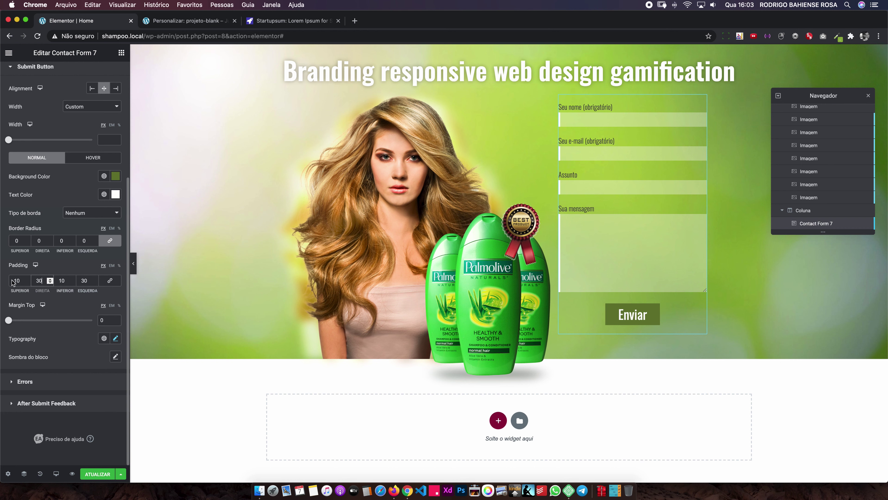
double_click(23, 280)
text(15)
double_click(61, 280)
text(15)
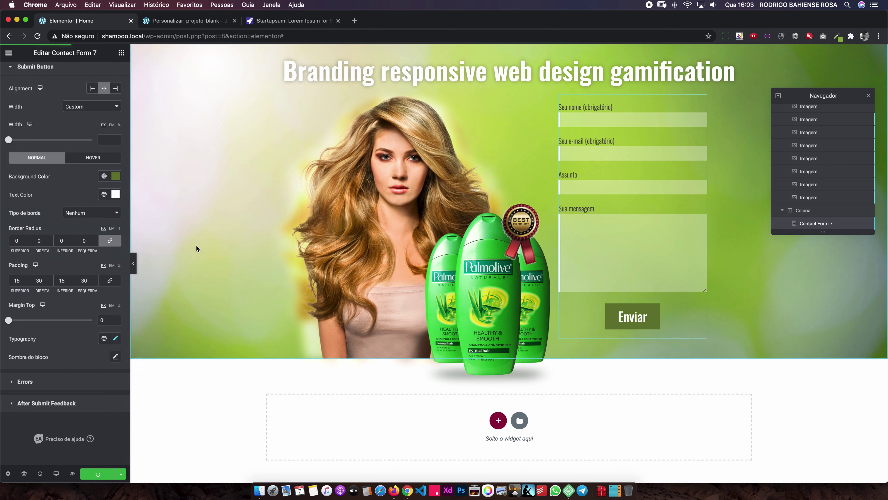
Step: Preview the page full width, then set the Enviar button's hover background to white
click(132, 262)
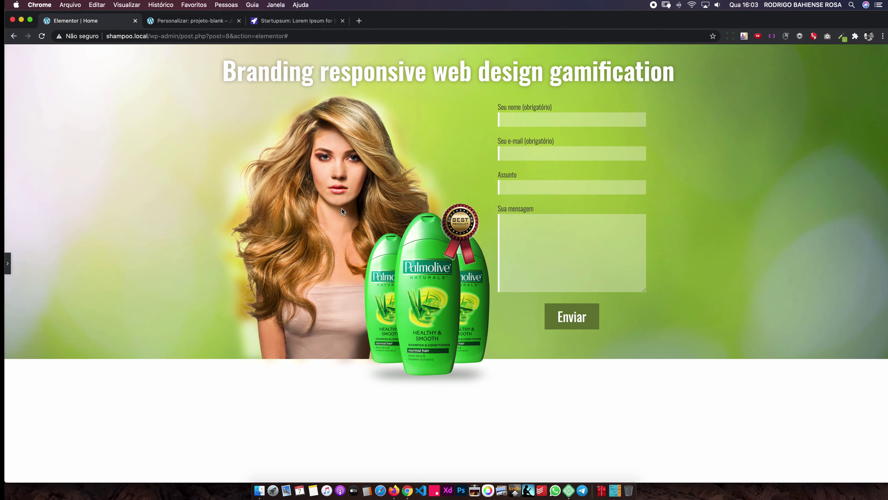
click(3, 263)
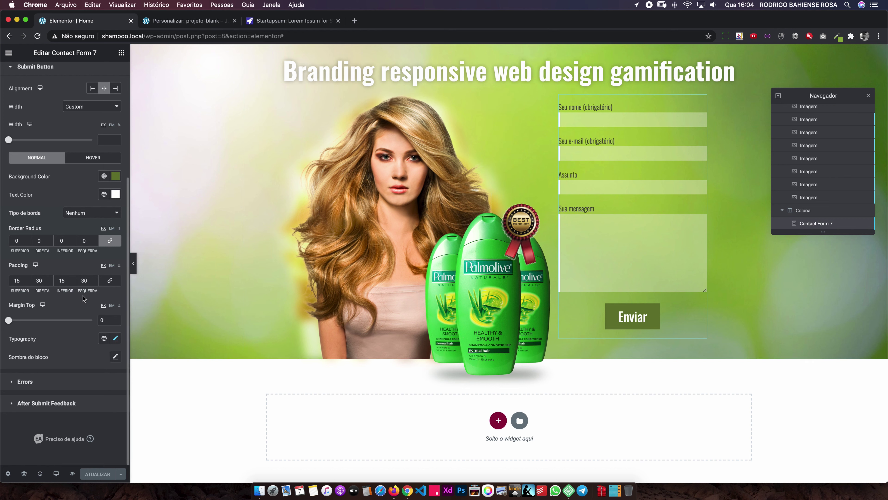
click(87, 160)
scroll(81, 174, up, 5)
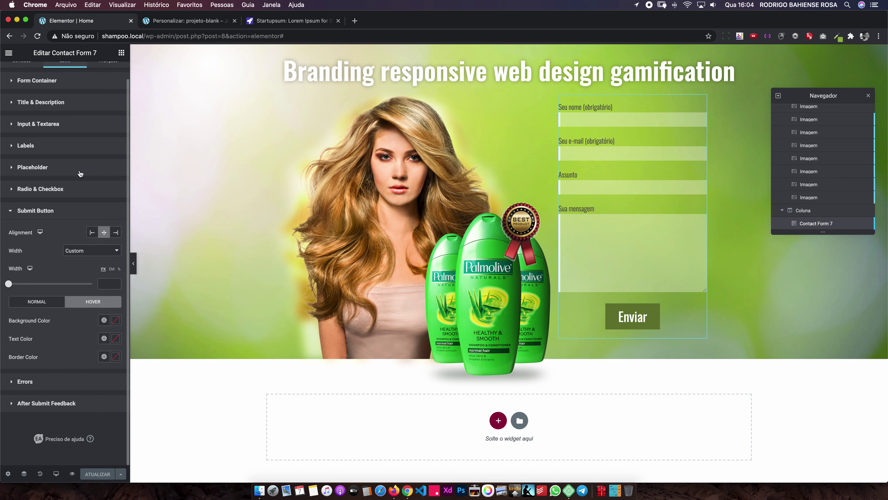
click(43, 210)
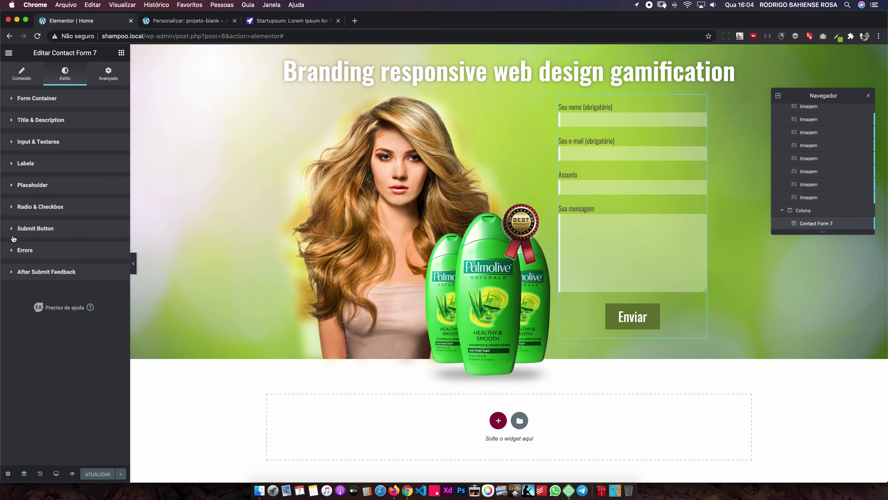
click(46, 229)
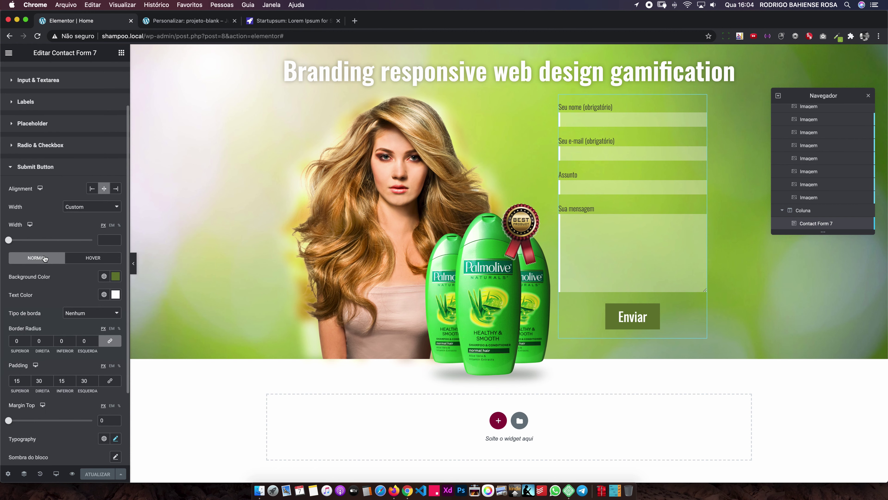
scroll(70, 235, down, 2)
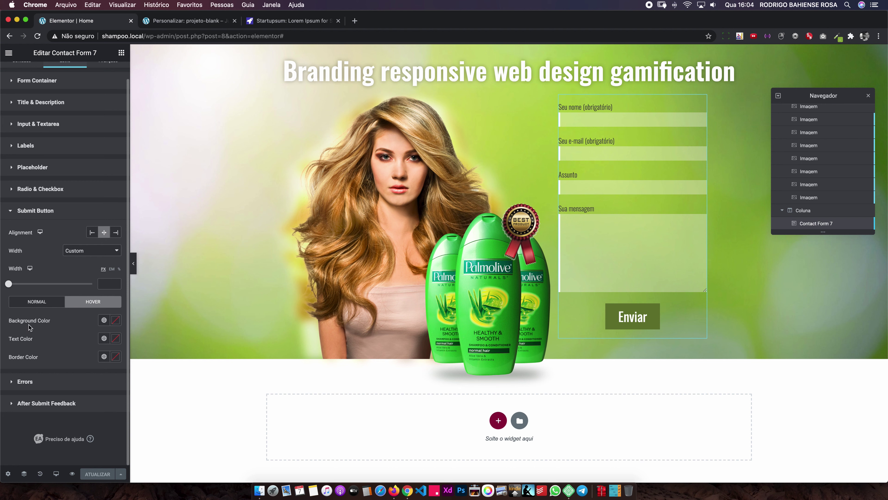
click(115, 321)
drag(39, 369, 17, 353)
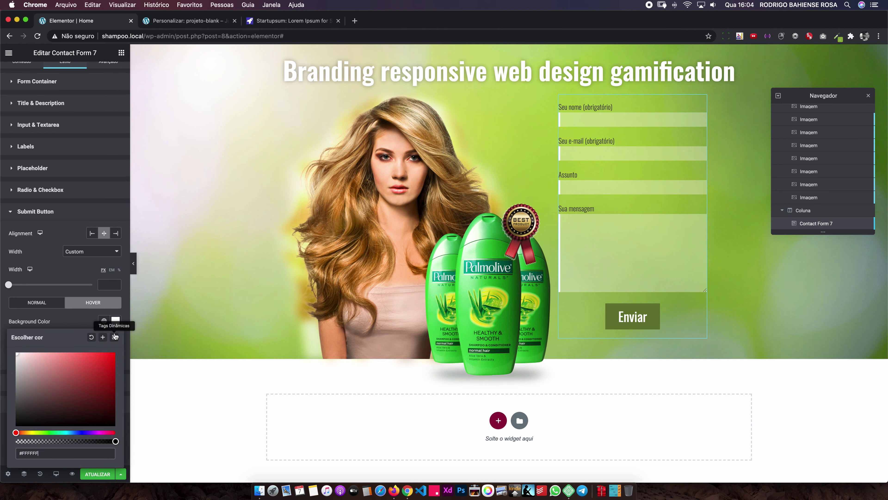
click(115, 321)
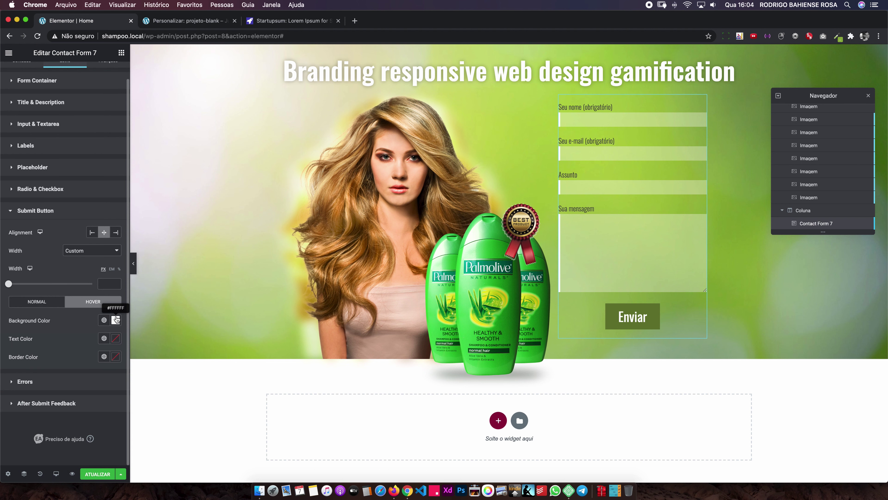
Step: Copy the normal-state background's green hex #667B31
click(36, 302)
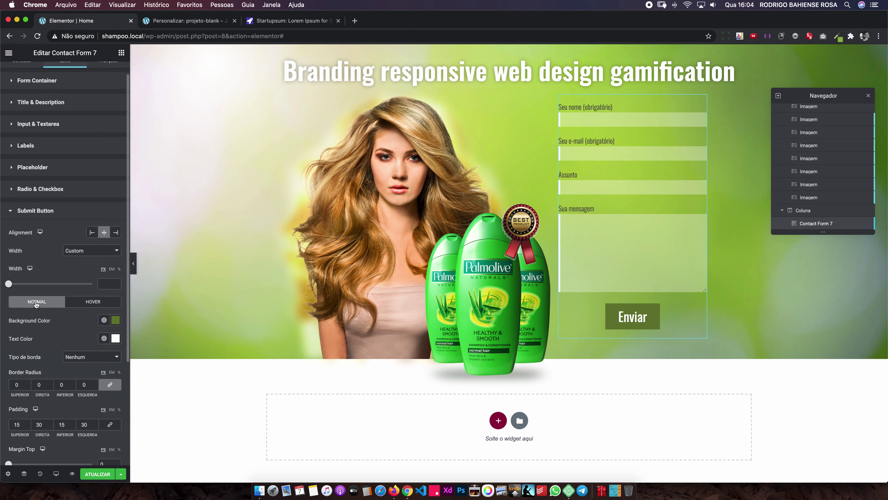
click(116, 321)
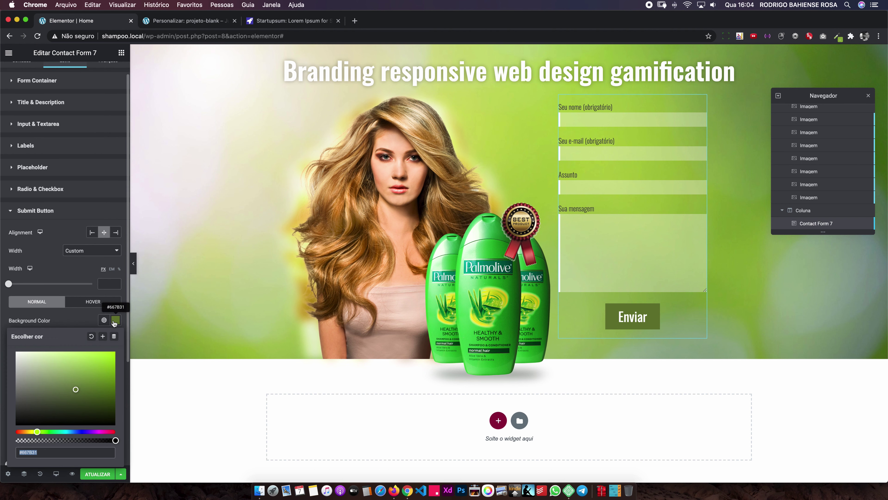
click(55, 453)
drag(54, 453, 11, 452)
key(super+c)
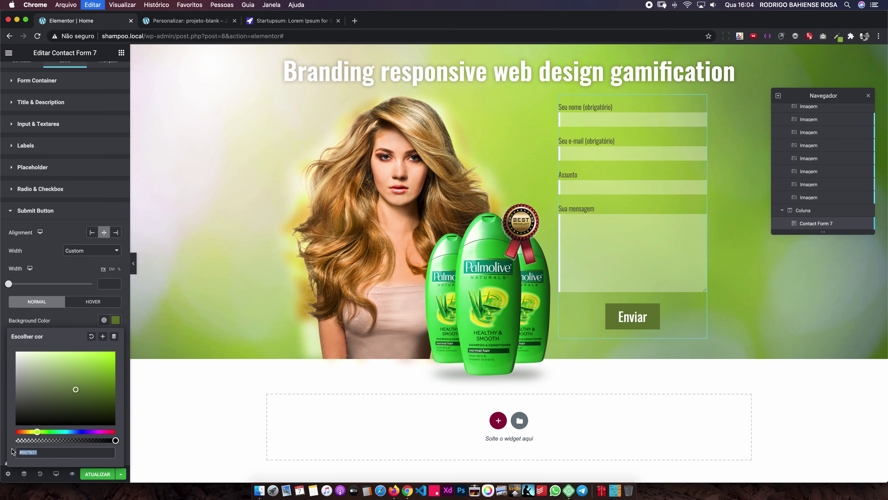
click(116, 321)
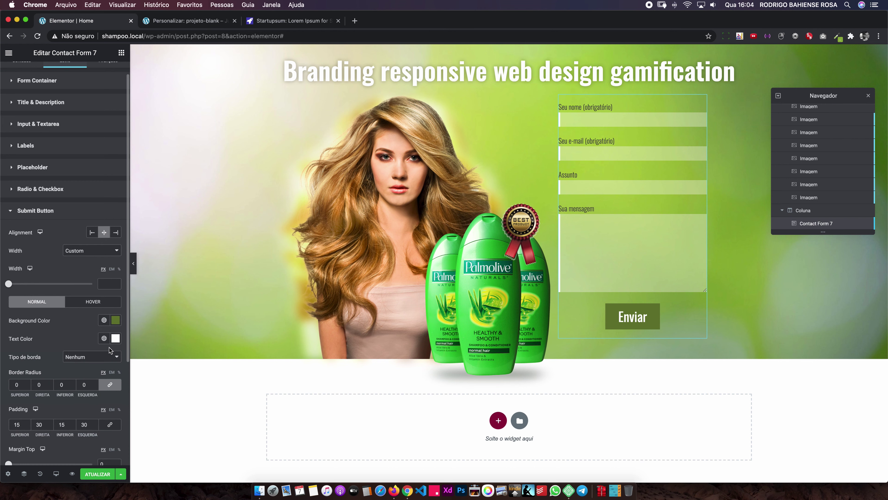
Step: Paste #667B31 as the hover text colour and save the page
click(85, 304)
click(116, 338)
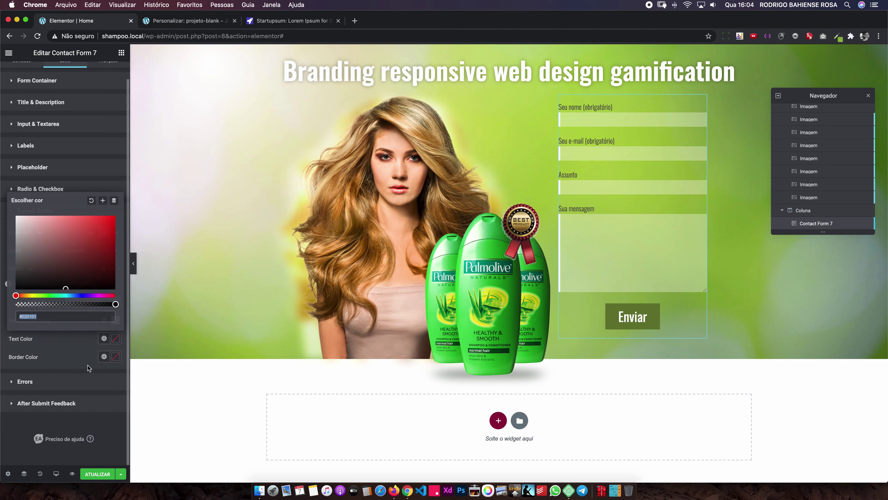
click(51, 315)
key(super+v)
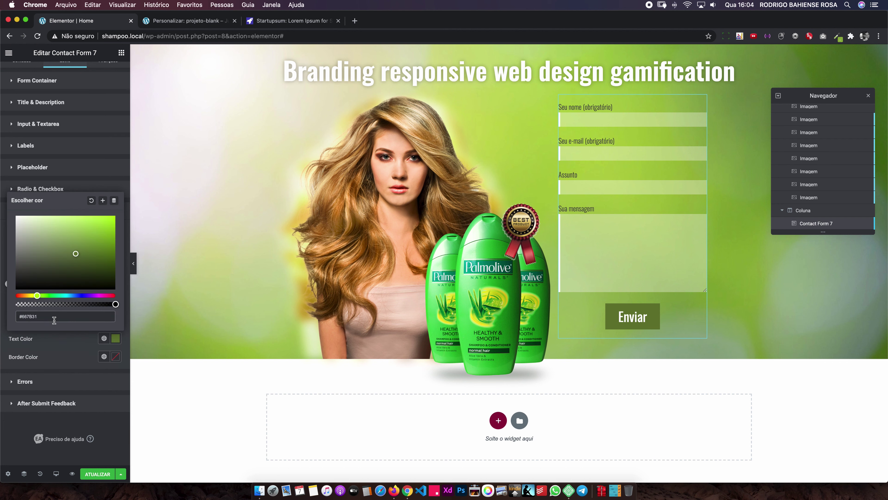
click(60, 352)
click(93, 473)
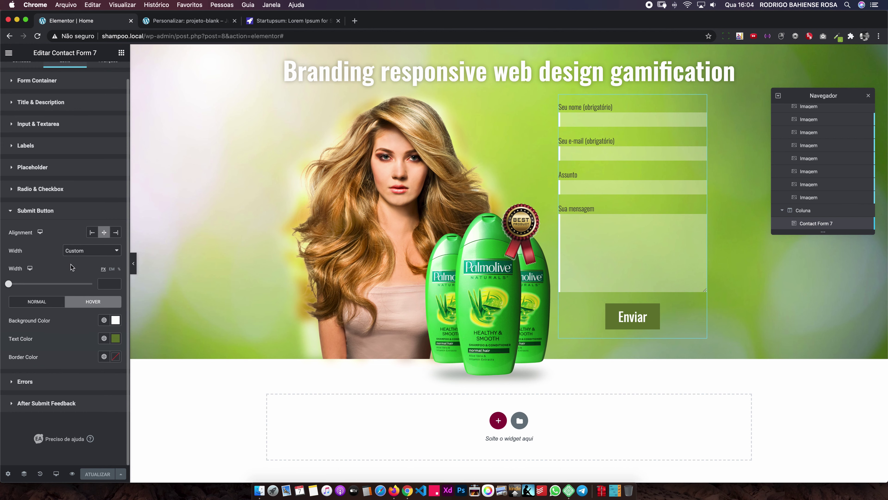
Step: Reload the live page and enter a test name in the contact form
key(ctrl+Right)
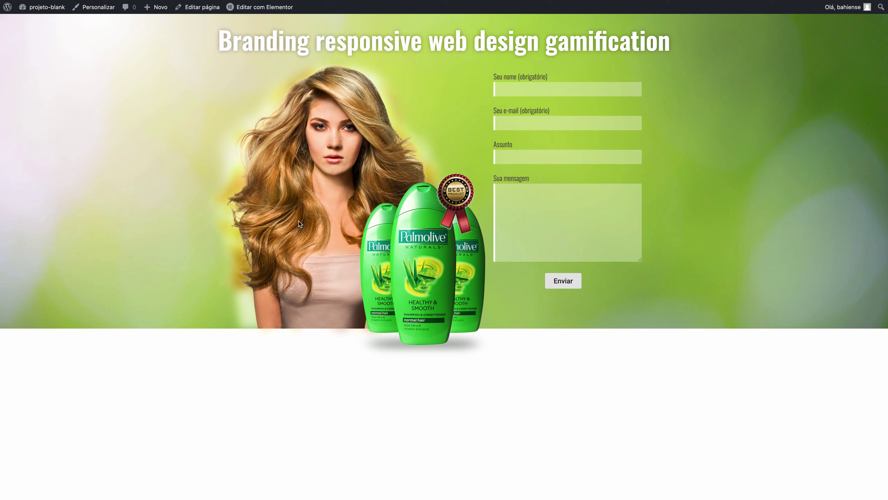
key(ctrl+r)
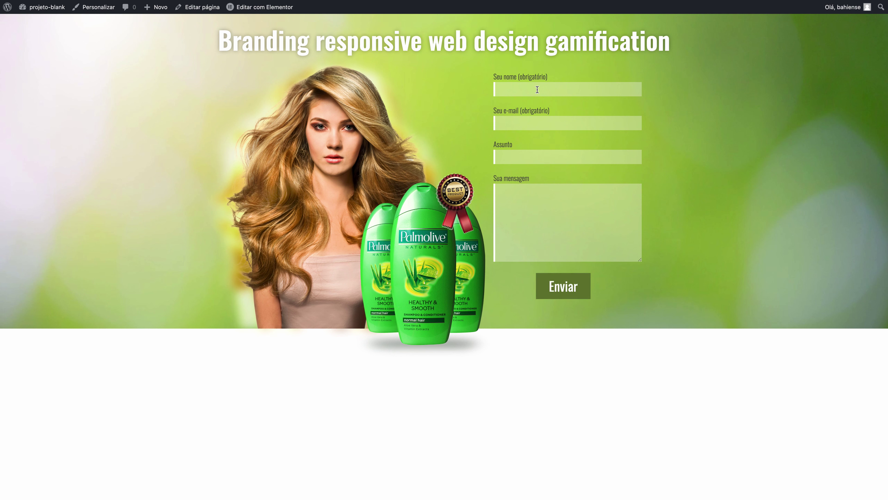
text(Rodrigo)
click(505, 89)
text(Bahie)
text(odrigo)
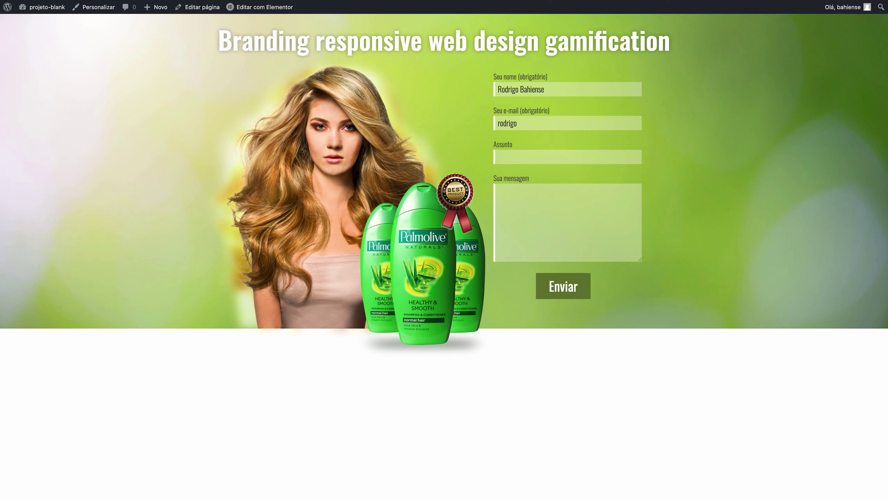
Step: Fill the subject and message fields with test text and submit the form
click(517, 157)
text(sgfgfsfg)
click(519, 194)
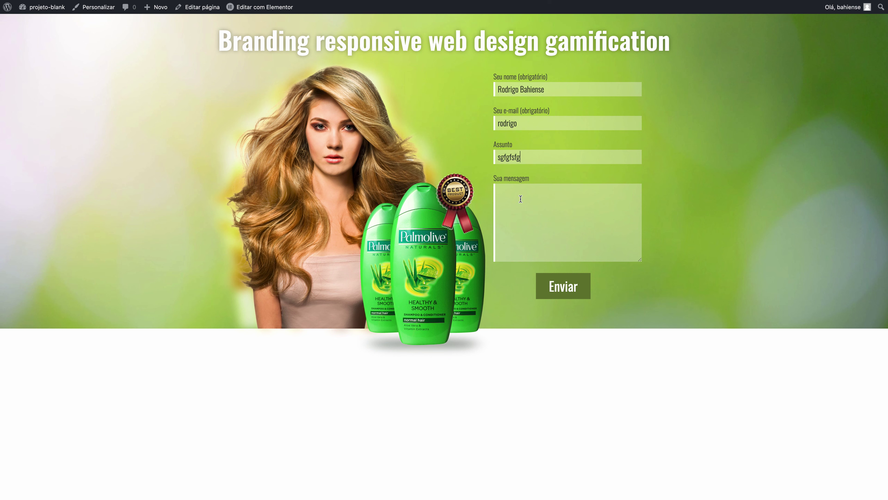
text(ttsdhdshdhsdhshg)
key(F5)
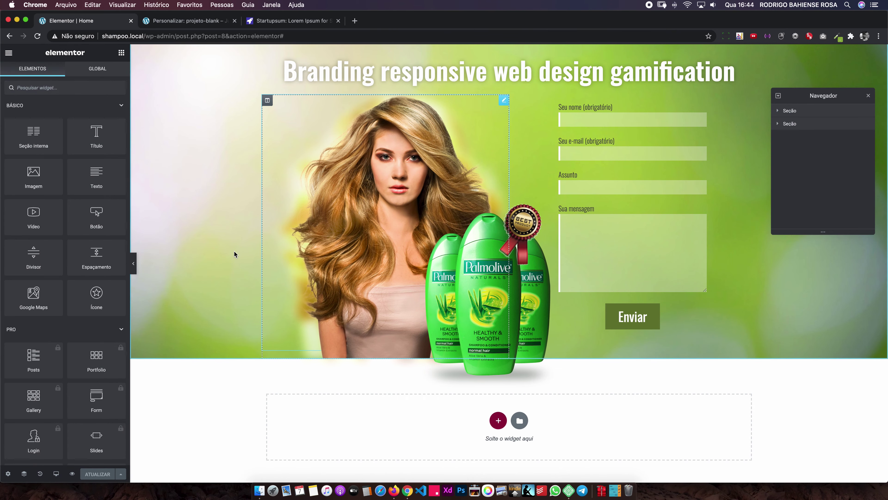
Step: Expand the hero section's first column in the Navigator and hide the woman's hair image
click(778, 124)
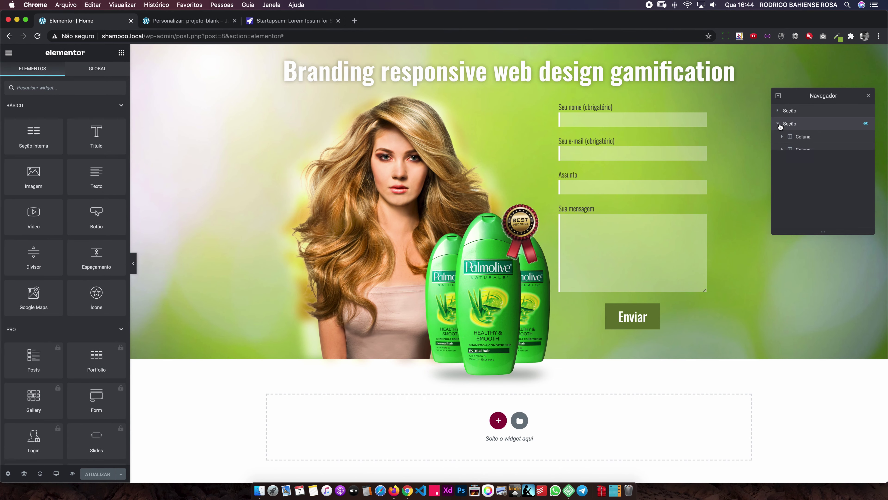
click(782, 149)
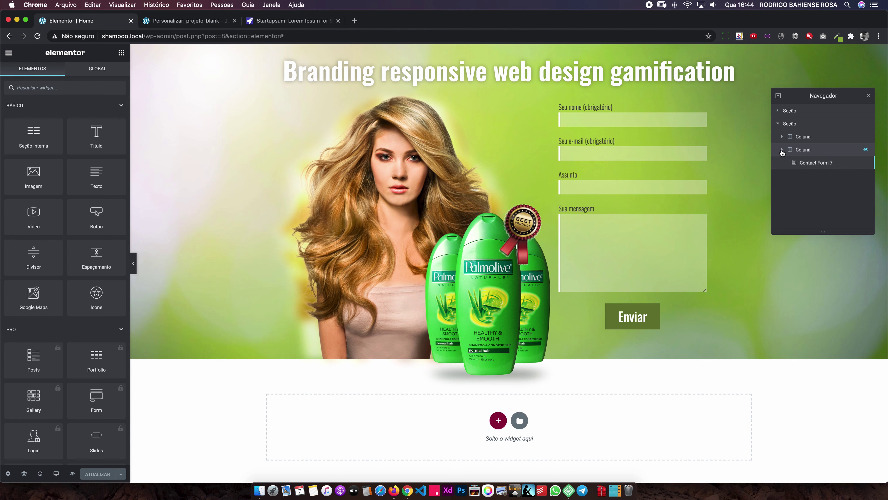
click(783, 149)
click(782, 137)
click(783, 137)
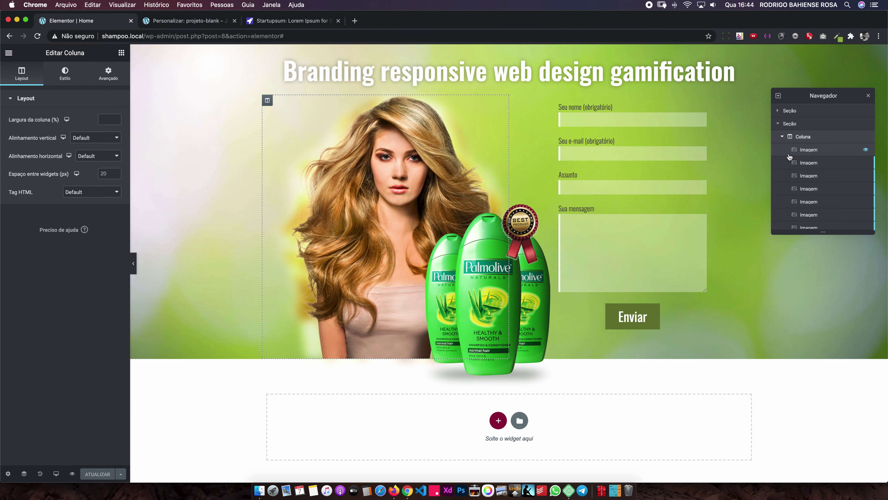
click(867, 150)
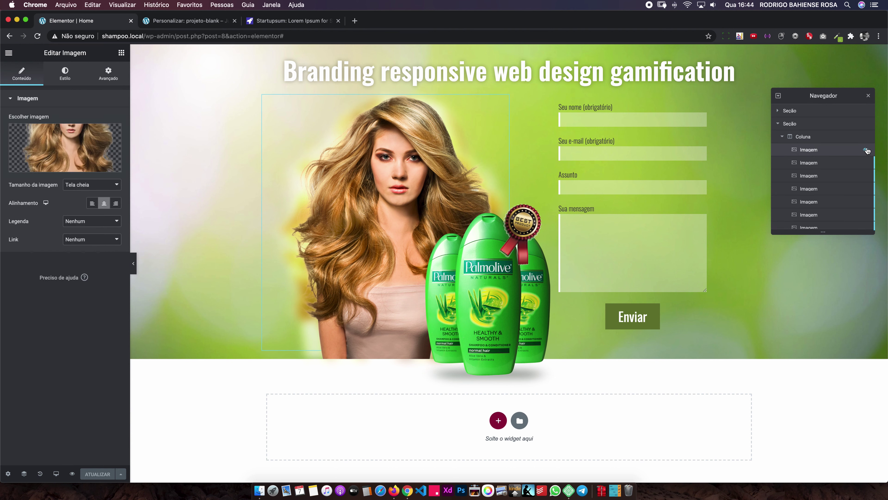
click(866, 150)
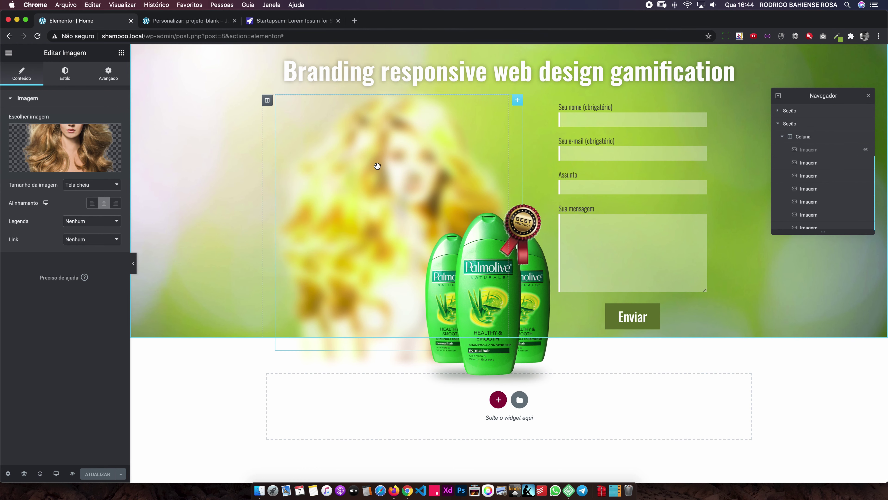
Step: Set the second image's vertical offset to -51 in Advanced positioning
click(808, 163)
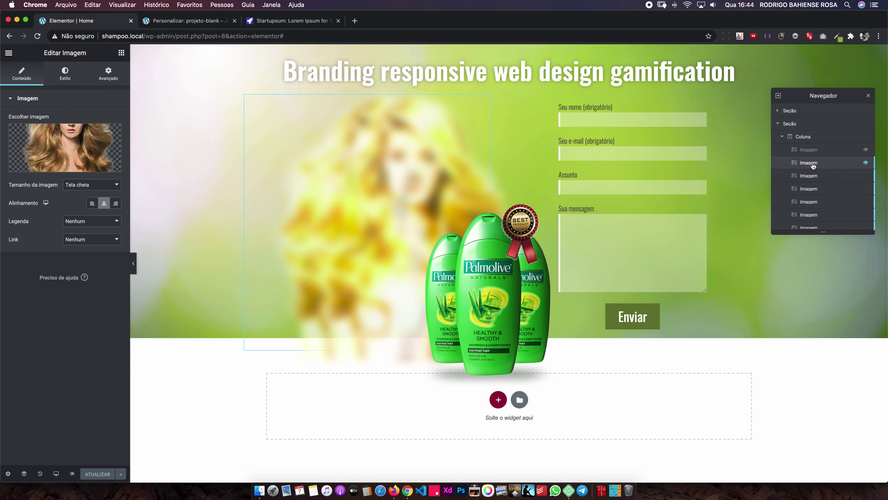
click(65, 74)
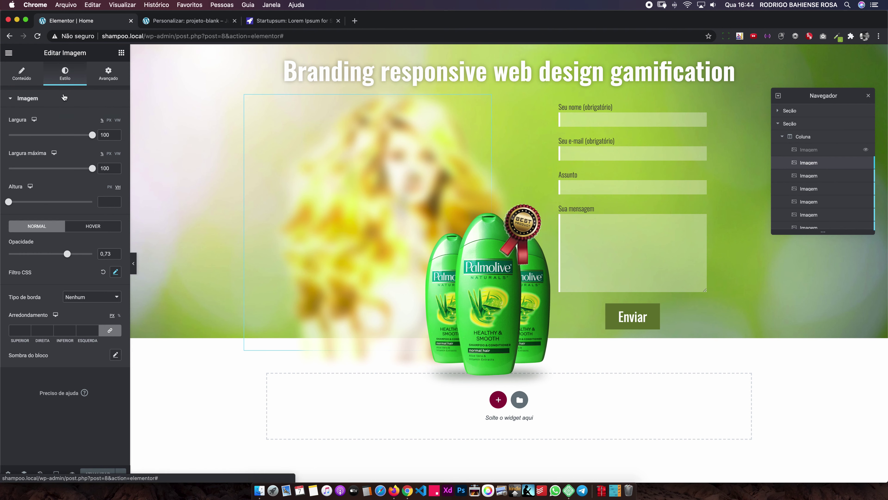
click(109, 76)
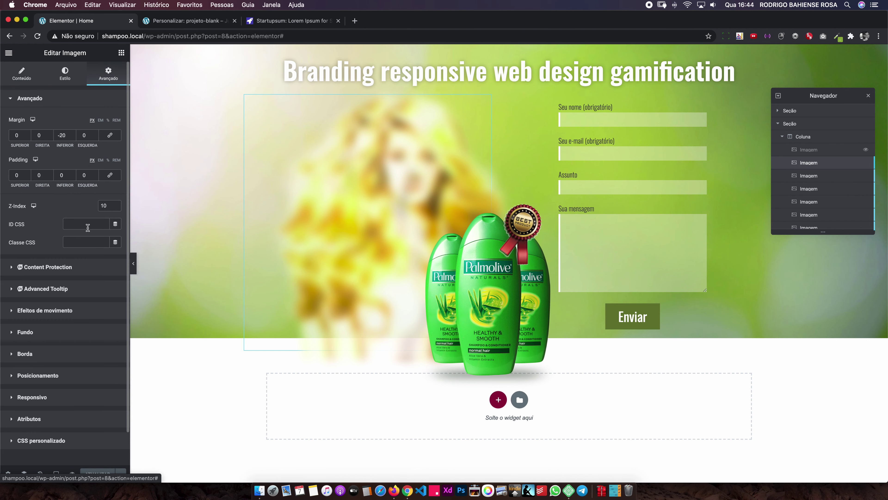
click(69, 376)
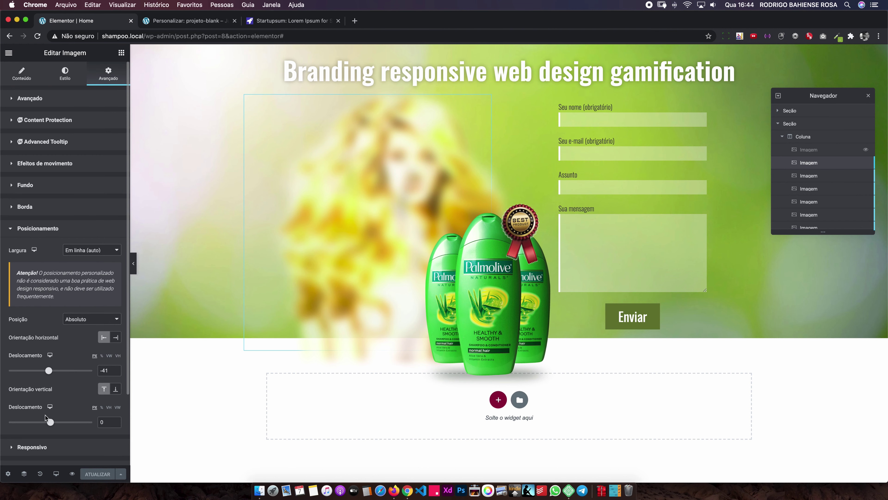
drag(50, 422, 48, 422)
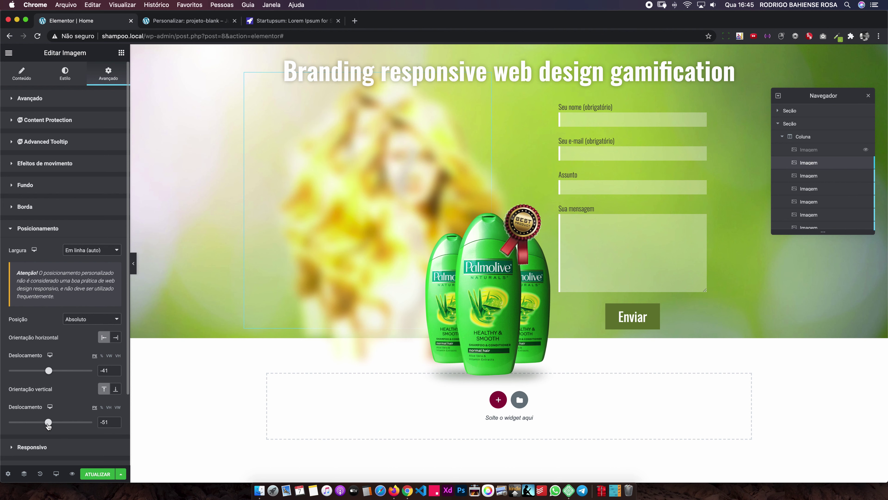
Step: Move the third image up to a vertical offset of -62, then unhide the woman's hair image
click(810, 178)
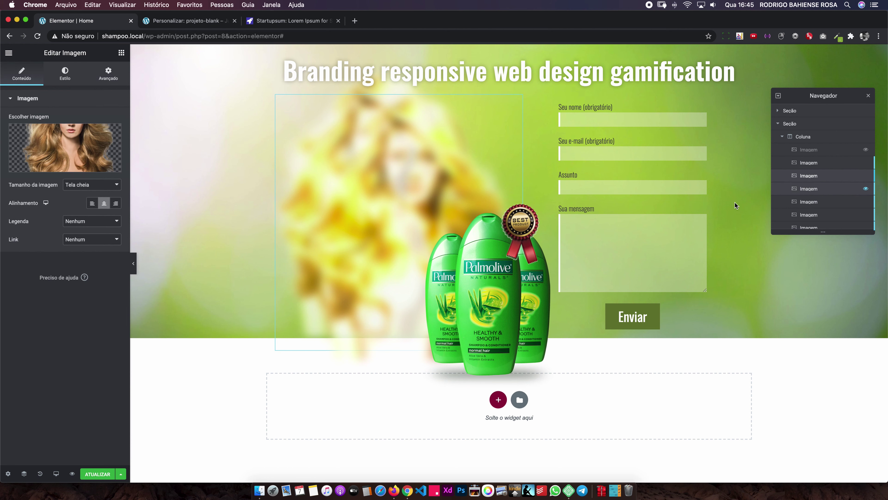
click(108, 76)
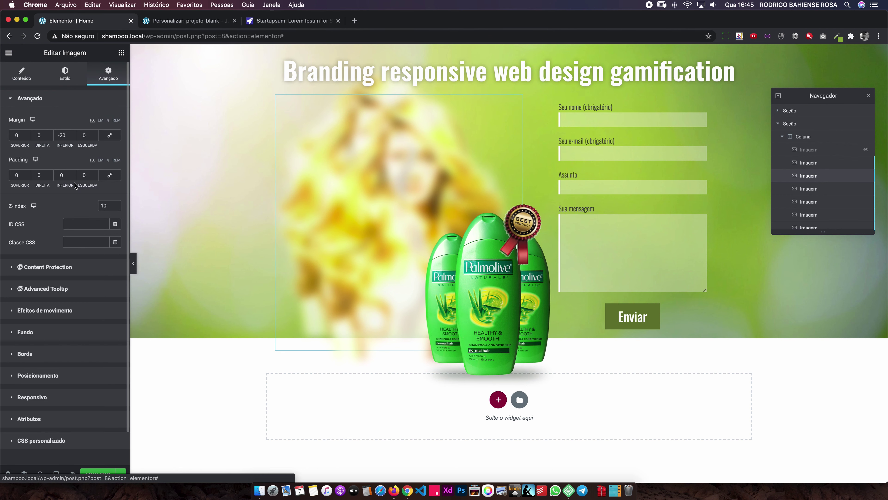
click(55, 376)
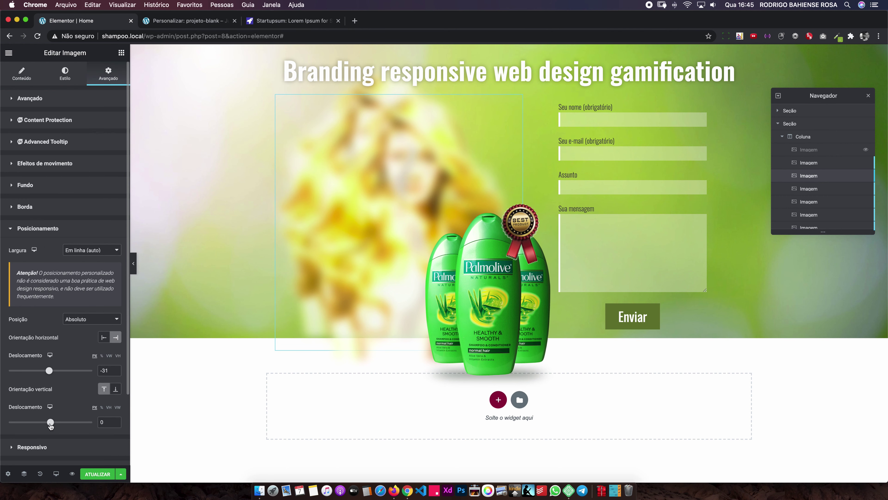
drag(51, 422, 48, 425)
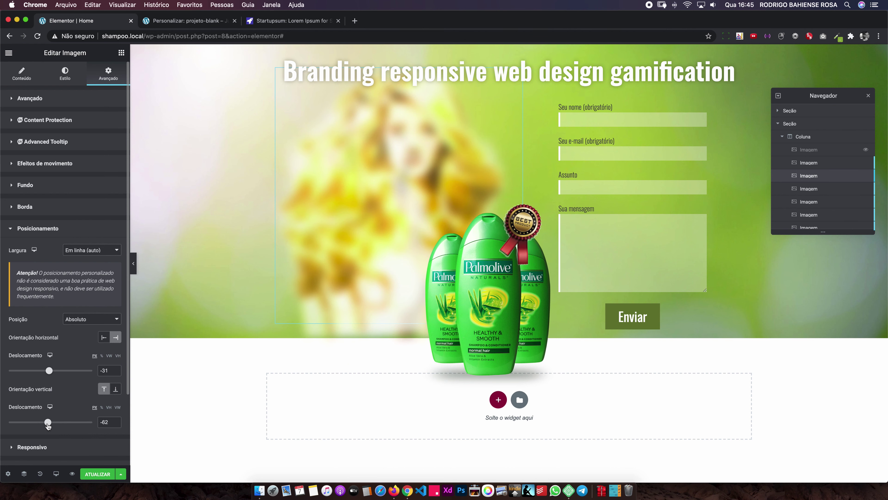
click(866, 151)
click(866, 151)
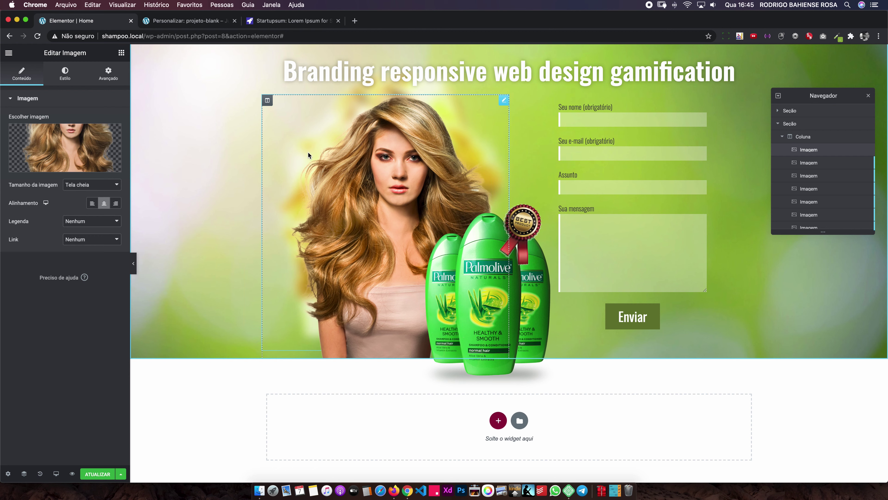
Step: Lower the second image to a vertical offset of -10
click(814, 167)
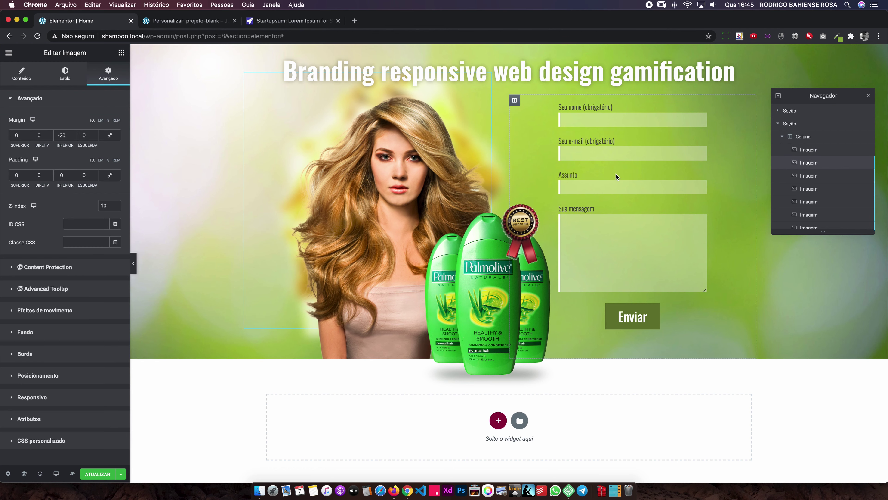
click(66, 376)
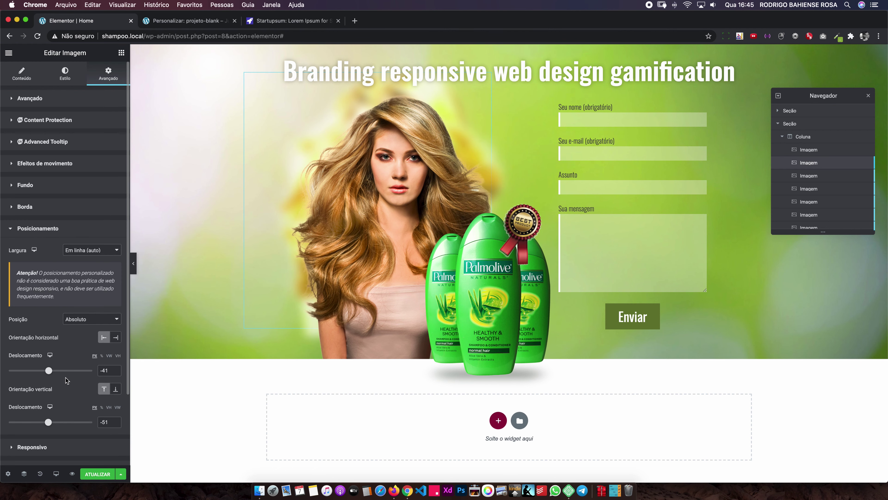
drag(48, 422, 49, 424)
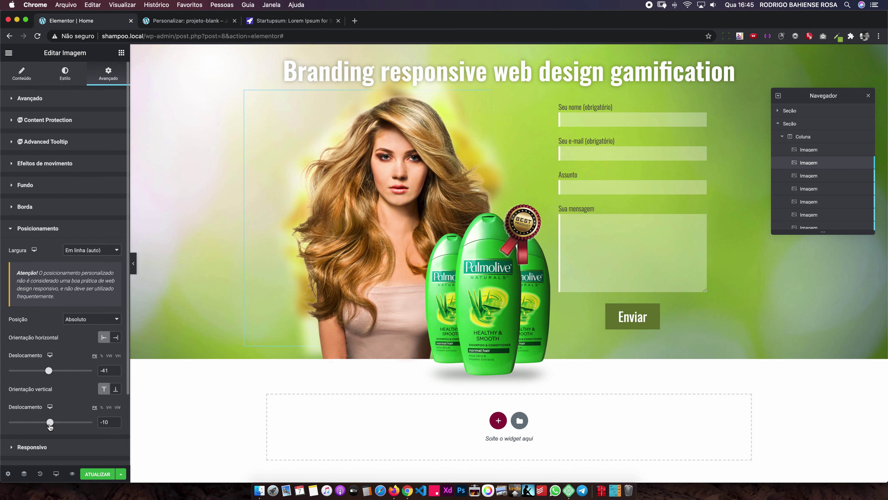
Step: Set the third image's vertical offset to -21 and save the page with ATUALIZAR
click(804, 176)
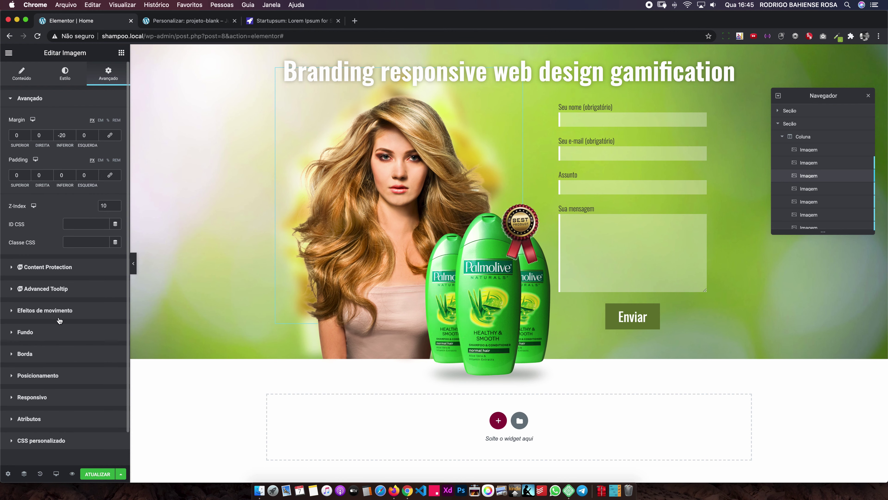
click(62, 376)
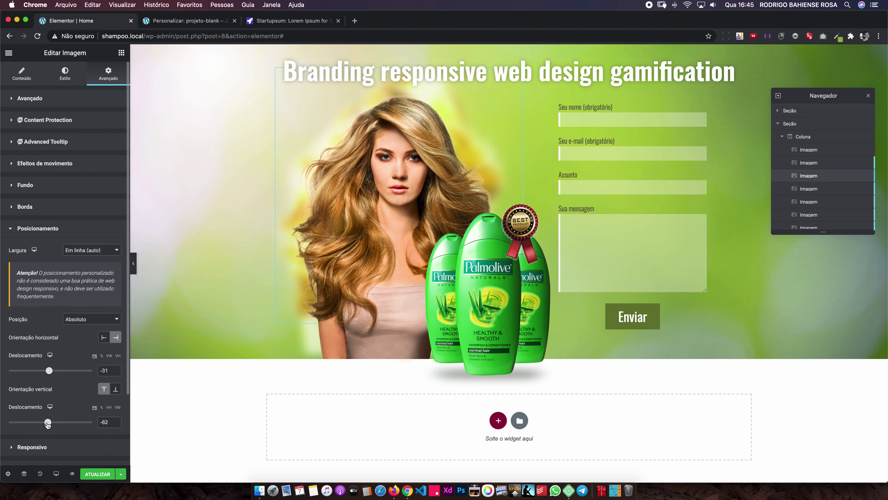
drag(48, 423, 49, 422)
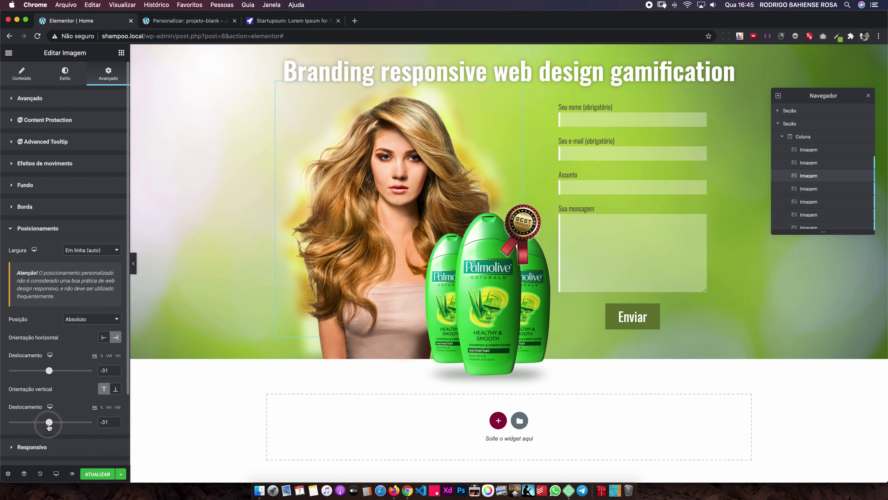
drag(49, 423, 47, 427)
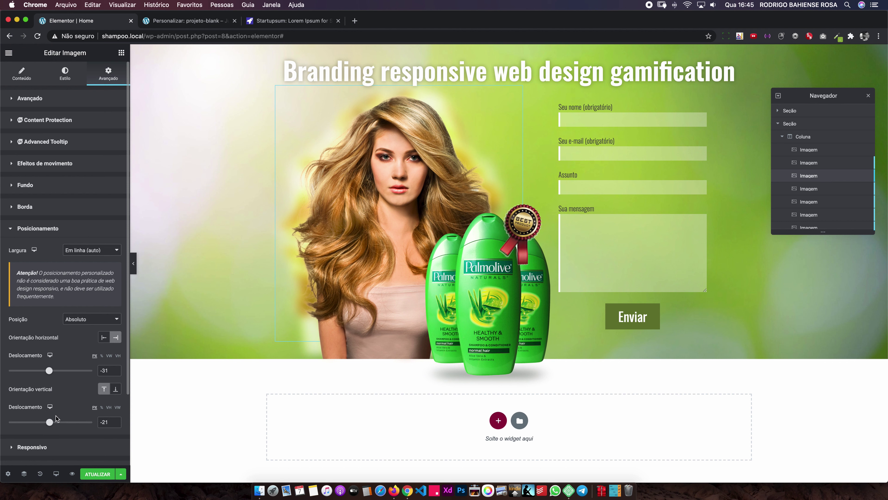
click(99, 471)
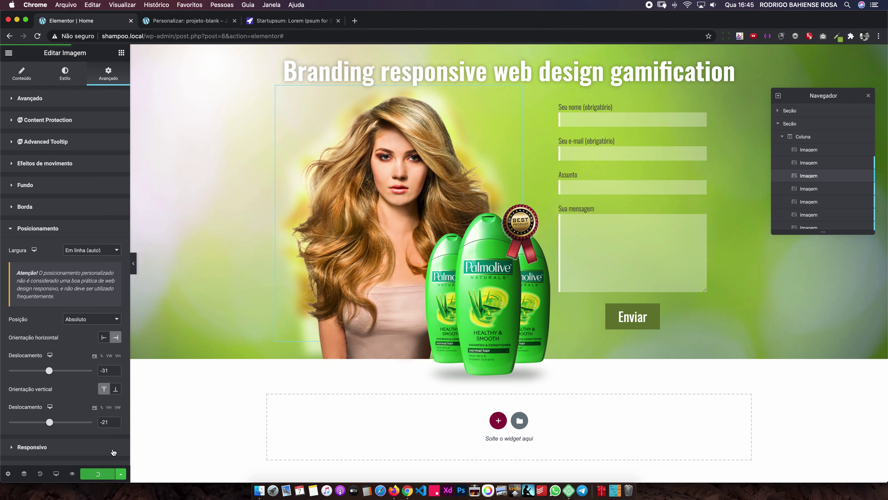